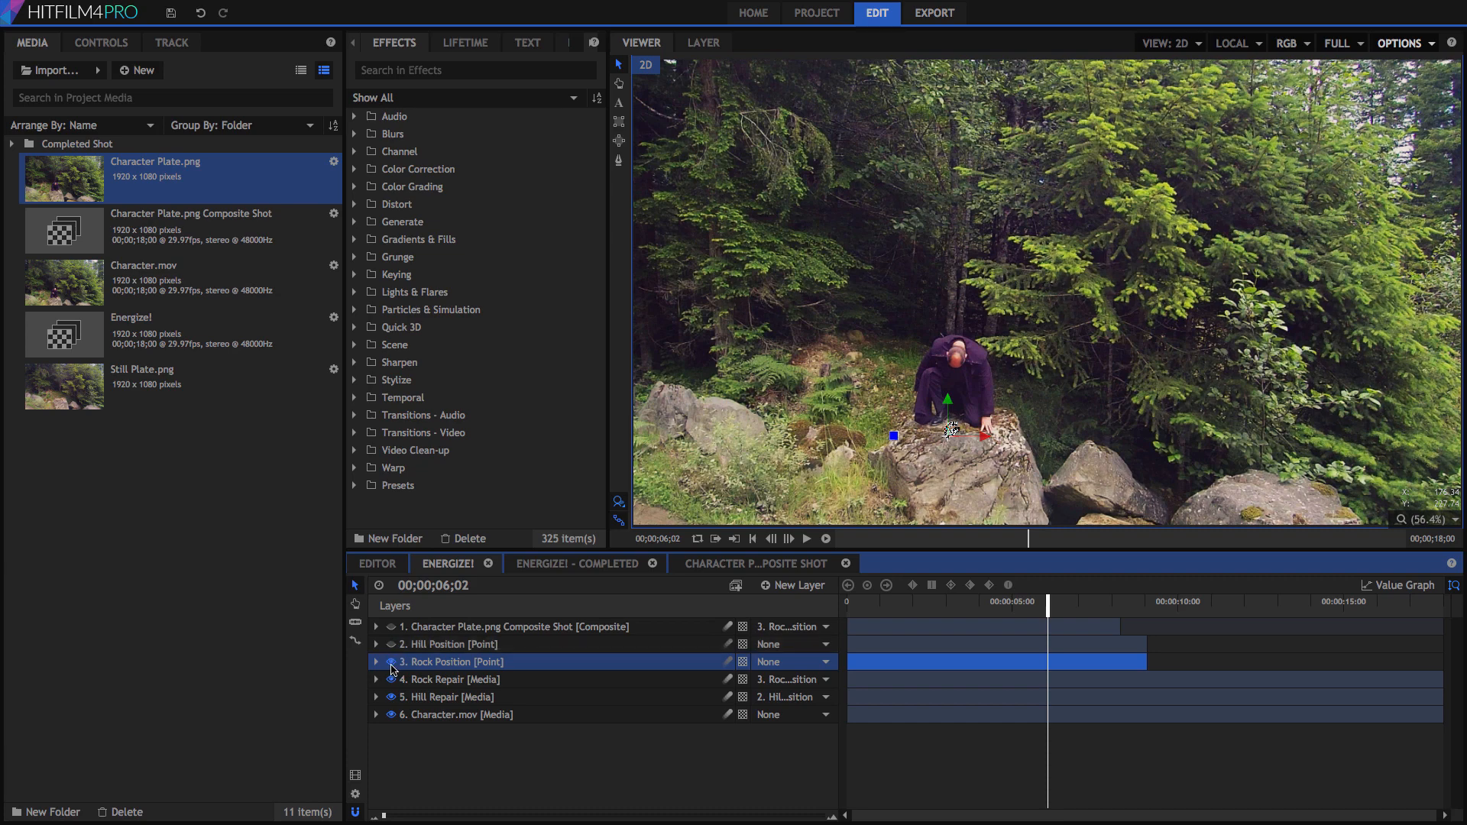
# Compare the shot at 00;00;01;25 with the Rock Repair and Hill Repair layers hidden and shown
pyautogui.click(391, 662)
pyautogui.click(390, 679)
pyautogui.click(391, 697)
pyautogui.moveTo(1047, 605); pyautogui.dragTo(907, 606)
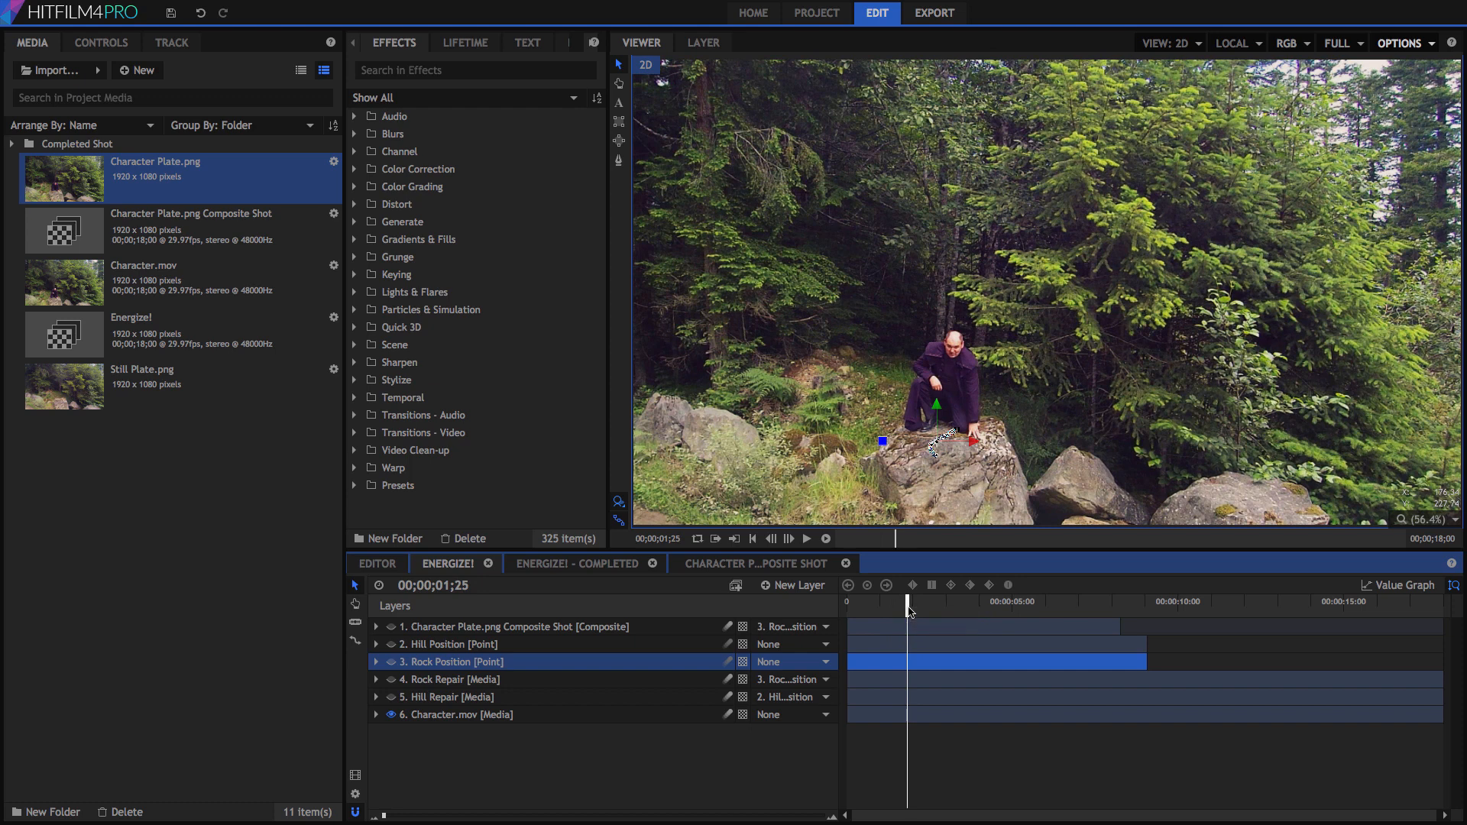
pyautogui.click(390, 697)
pyautogui.click(391, 680)
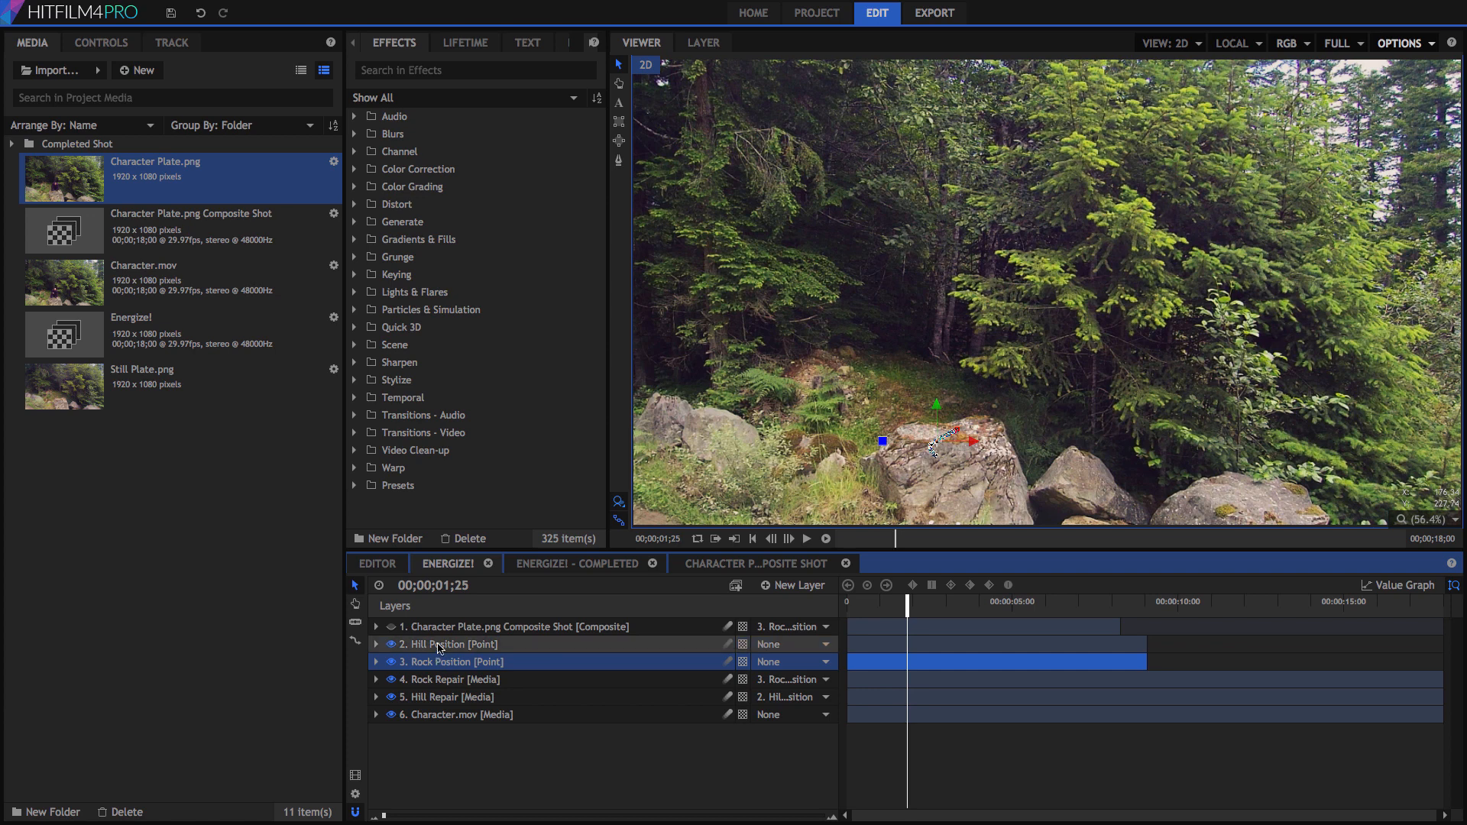
# Make the Character Plate.png Composite Shot layer visible and move the playhead to 00;00;05;08
pyautogui.click(441, 645)
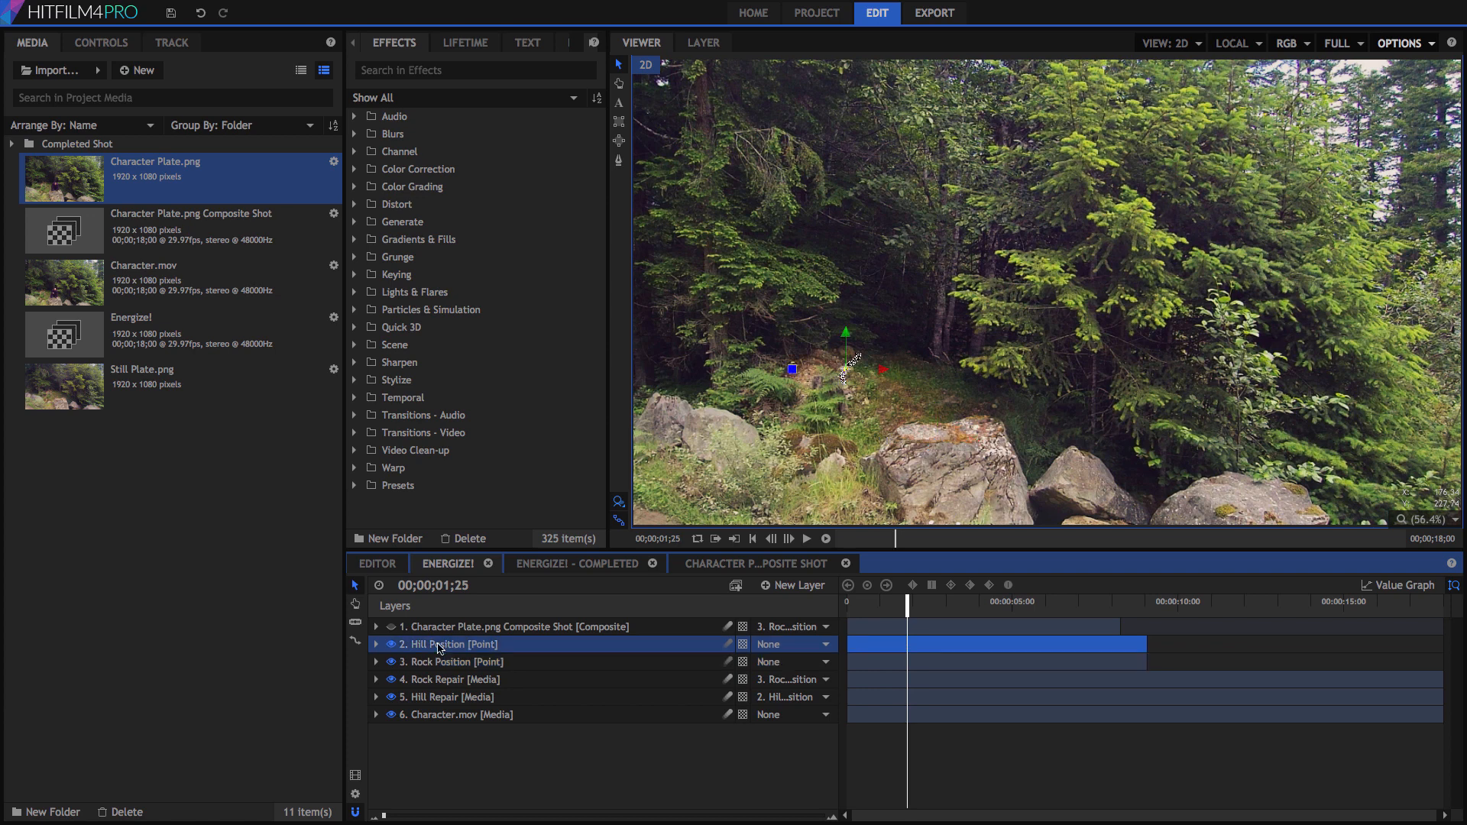
pyautogui.click(425, 631)
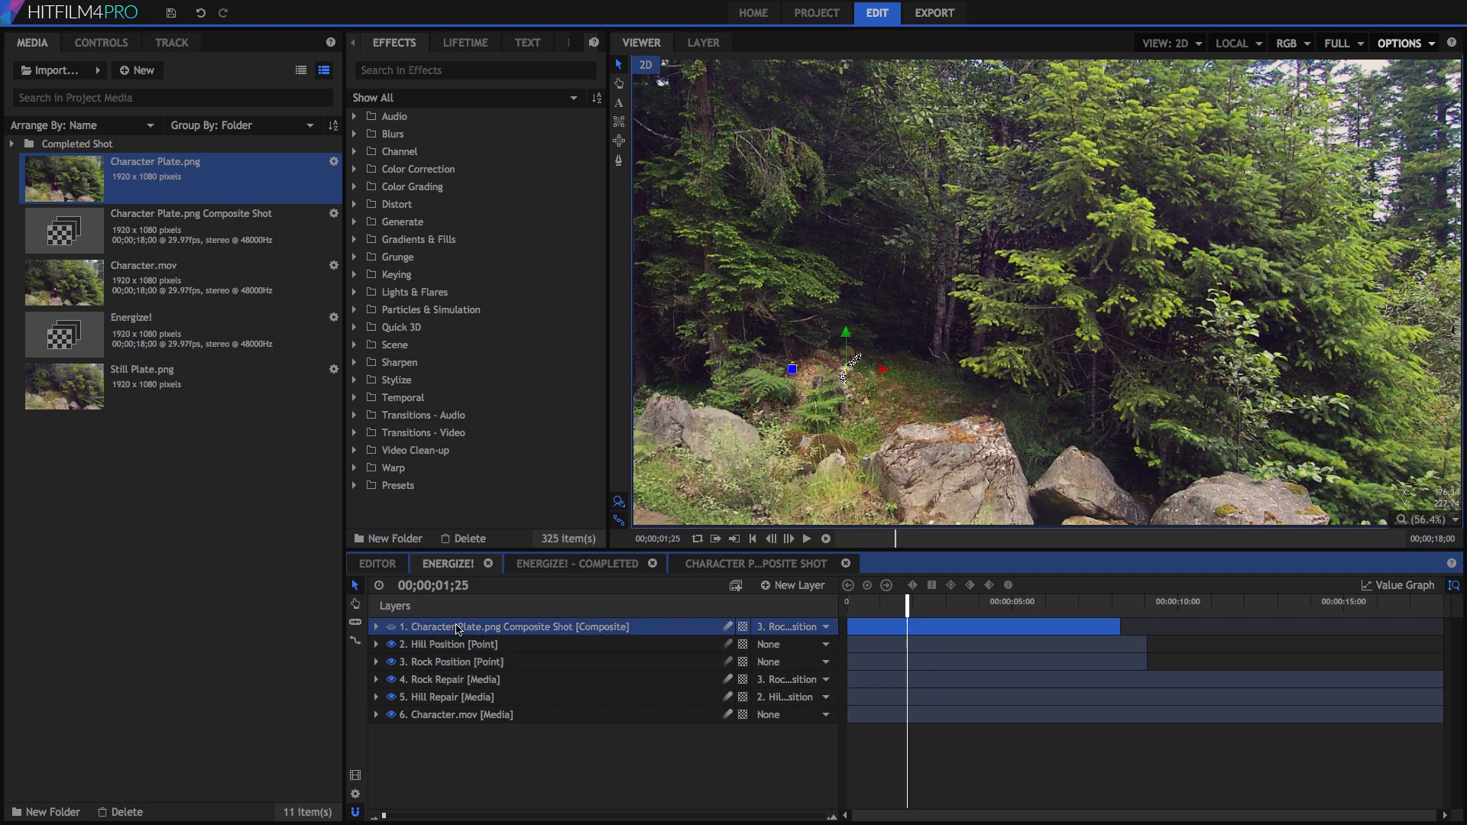
pyautogui.click(1021, 607)
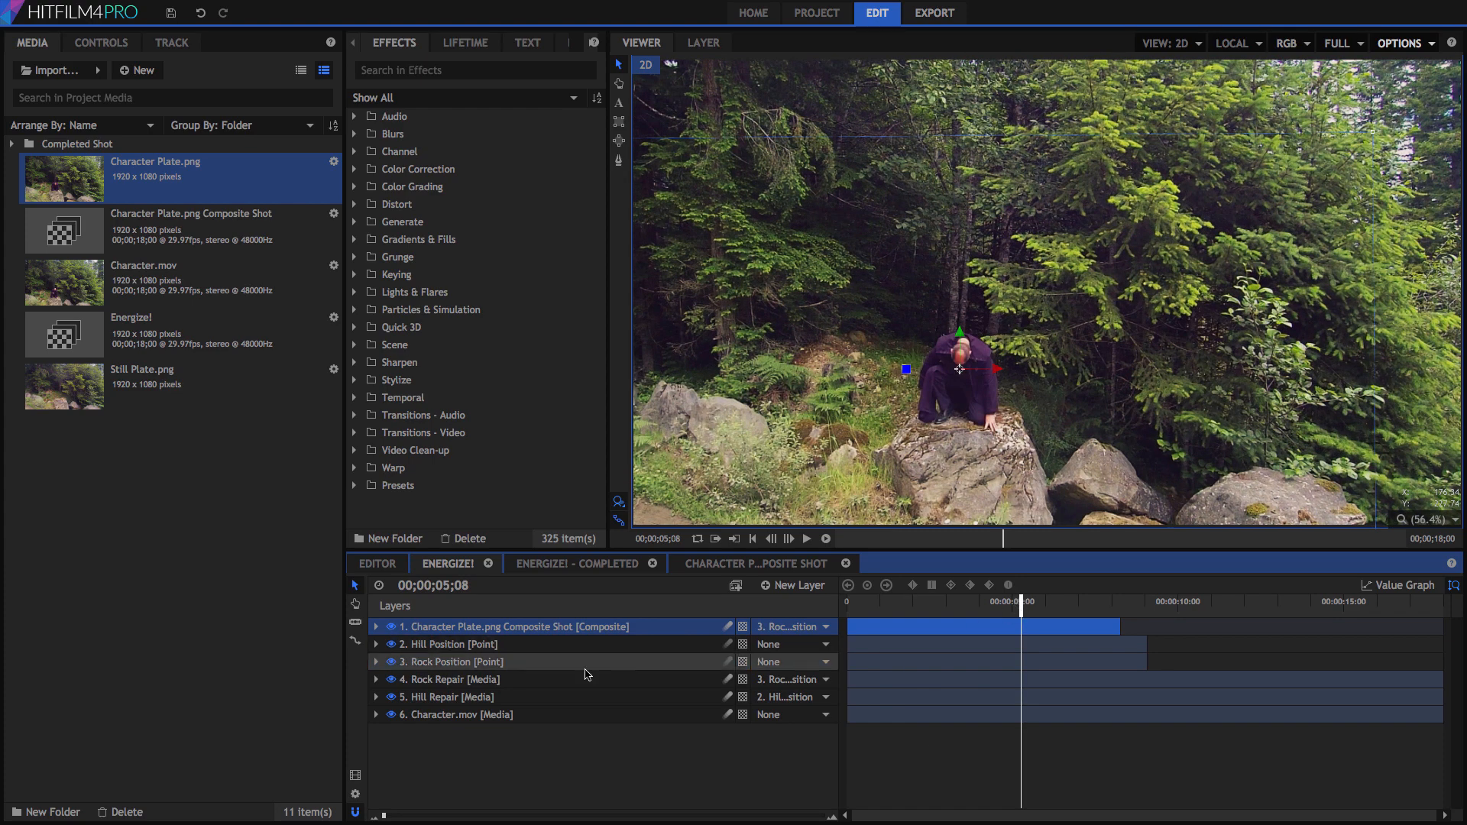
# Inspect the contents of the Character Plate.png Composite Shot and its Opacity keyframes in the Energize! timeline
pyautogui.doubleClick(464, 631)
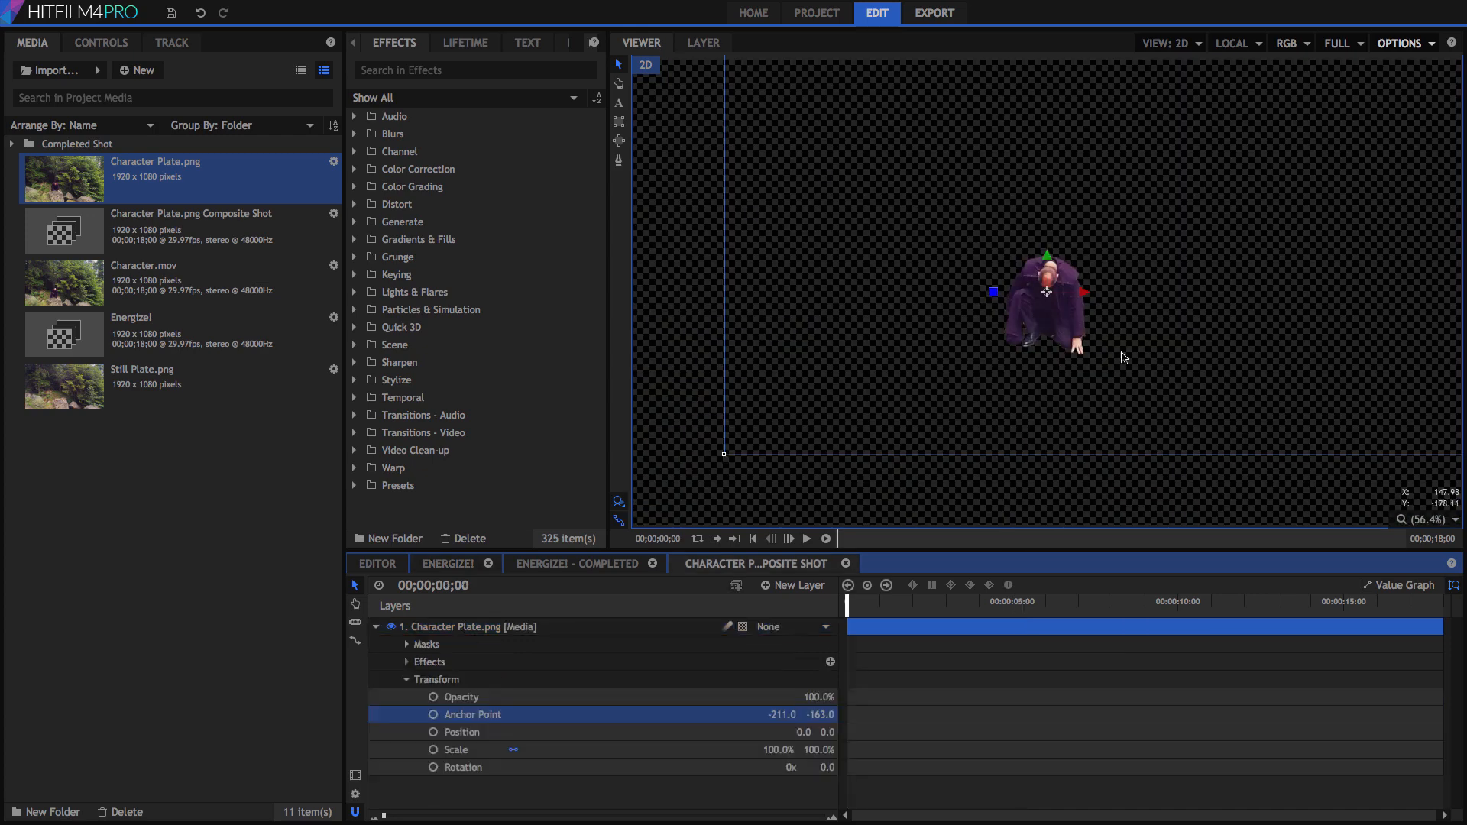
pyautogui.click(464, 564)
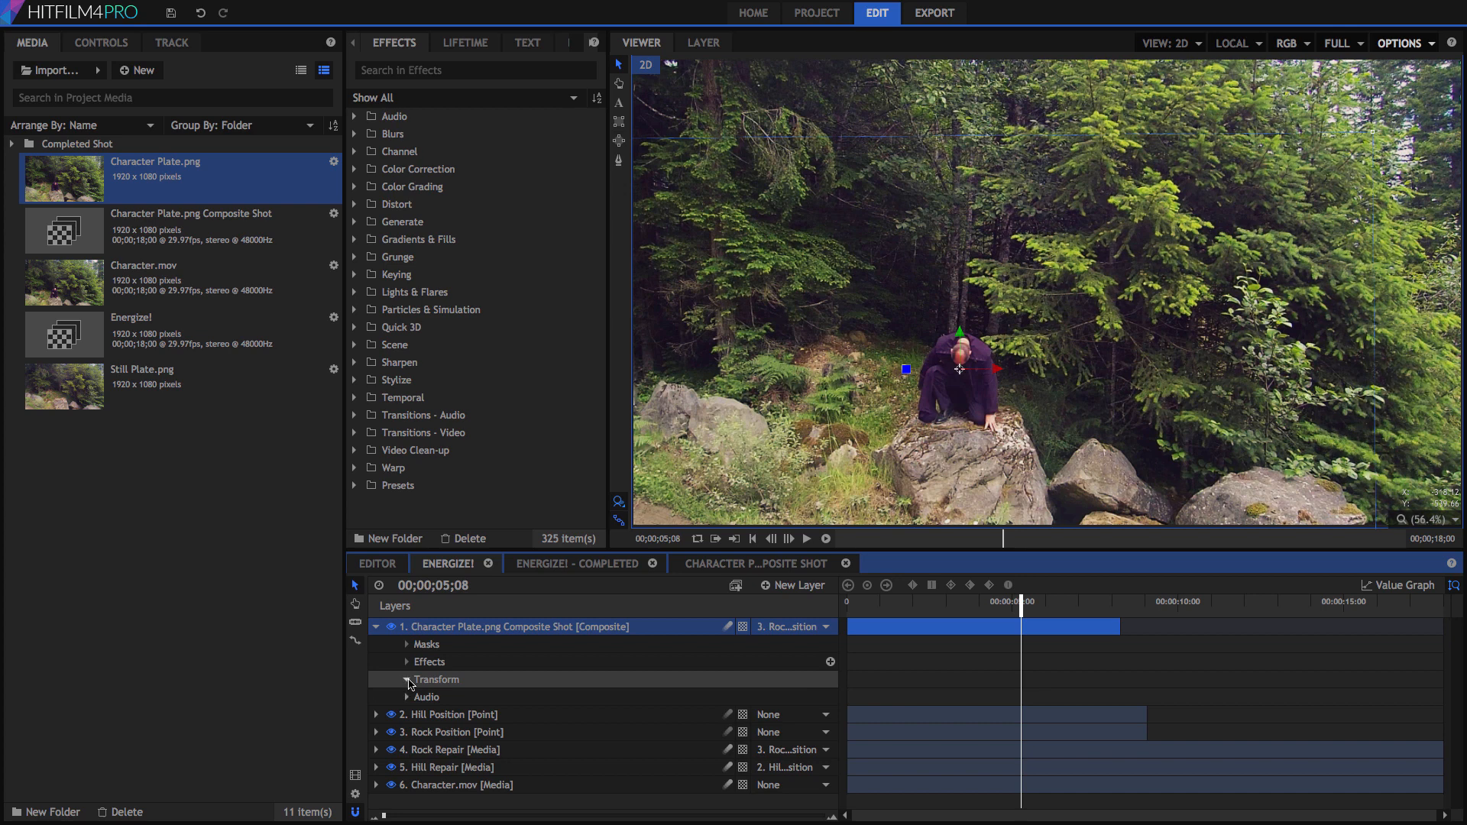
pyautogui.click(406, 680)
pyautogui.click(497, 697)
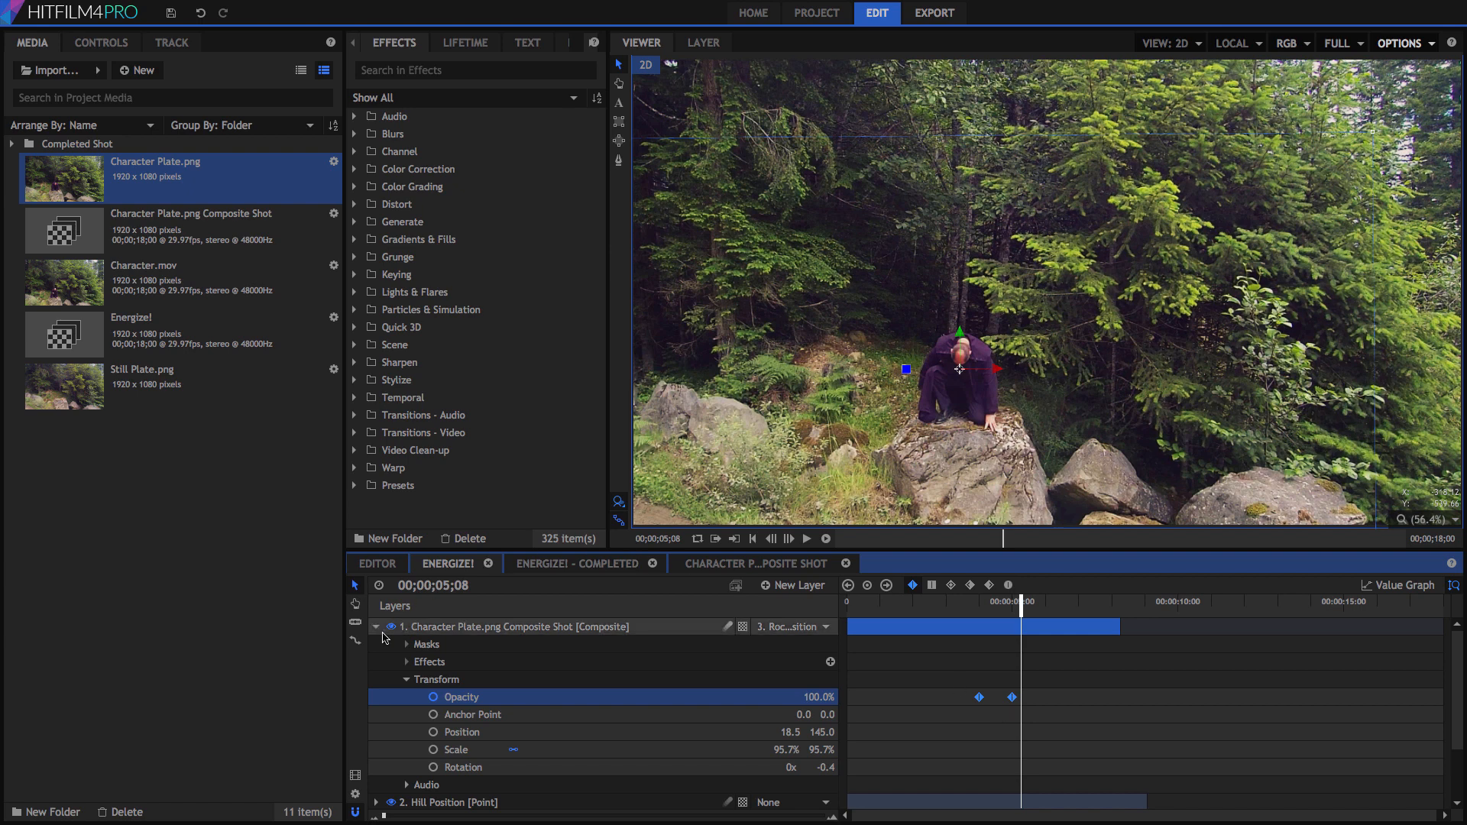
pyautogui.click(376, 627)
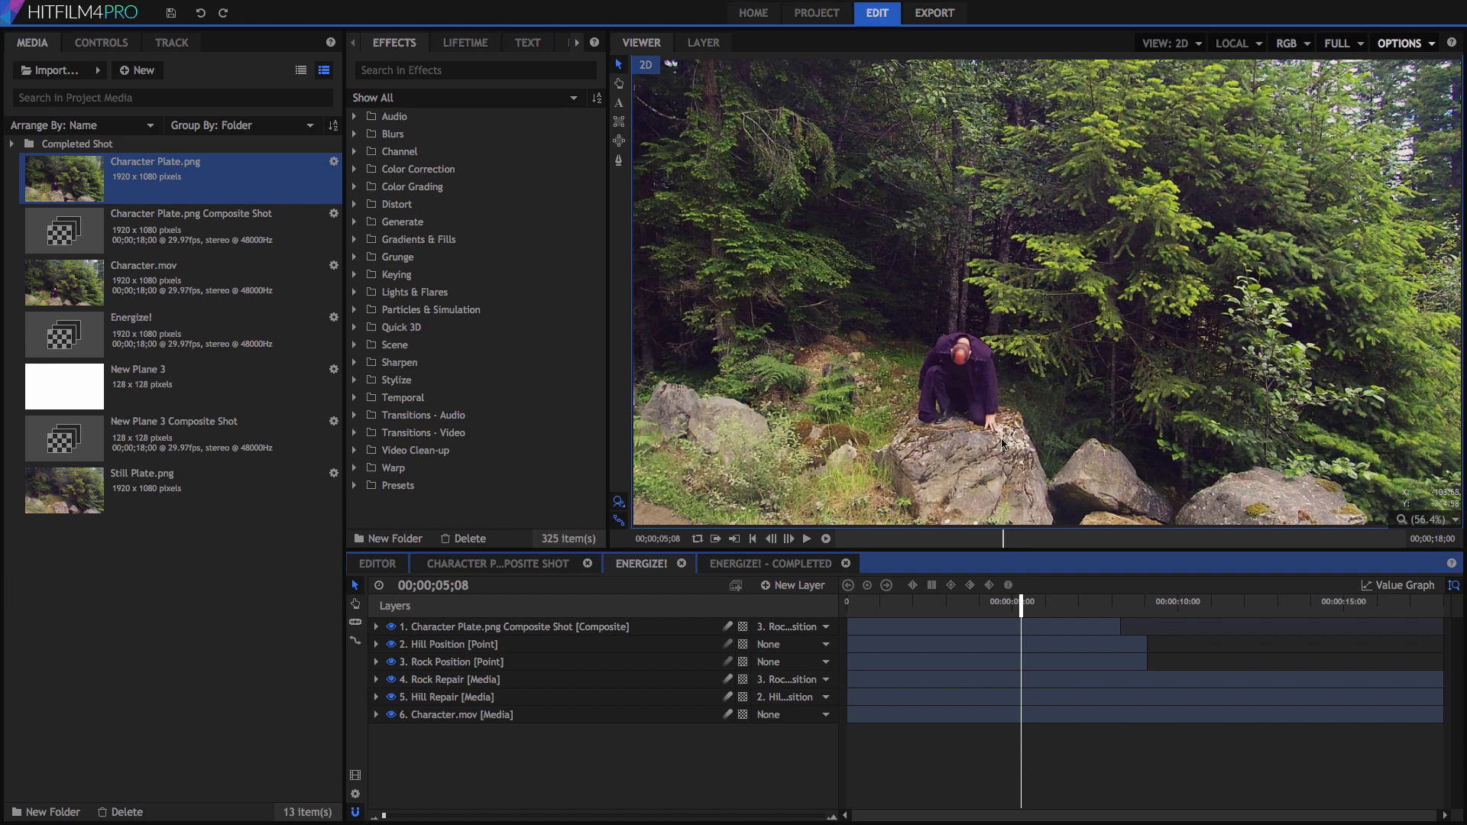
# Add a Particle Simulator layer above the character composite at 00;00;05;12 and shift its start slightly later
pyautogui.moveTo(1019, 603)
pyautogui.mouseDown()
pyautogui.moveTo(844, 609)
pyautogui.moveTo(1197, 599)
pyautogui.moveTo(1025, 610)
pyautogui.mouseUp()
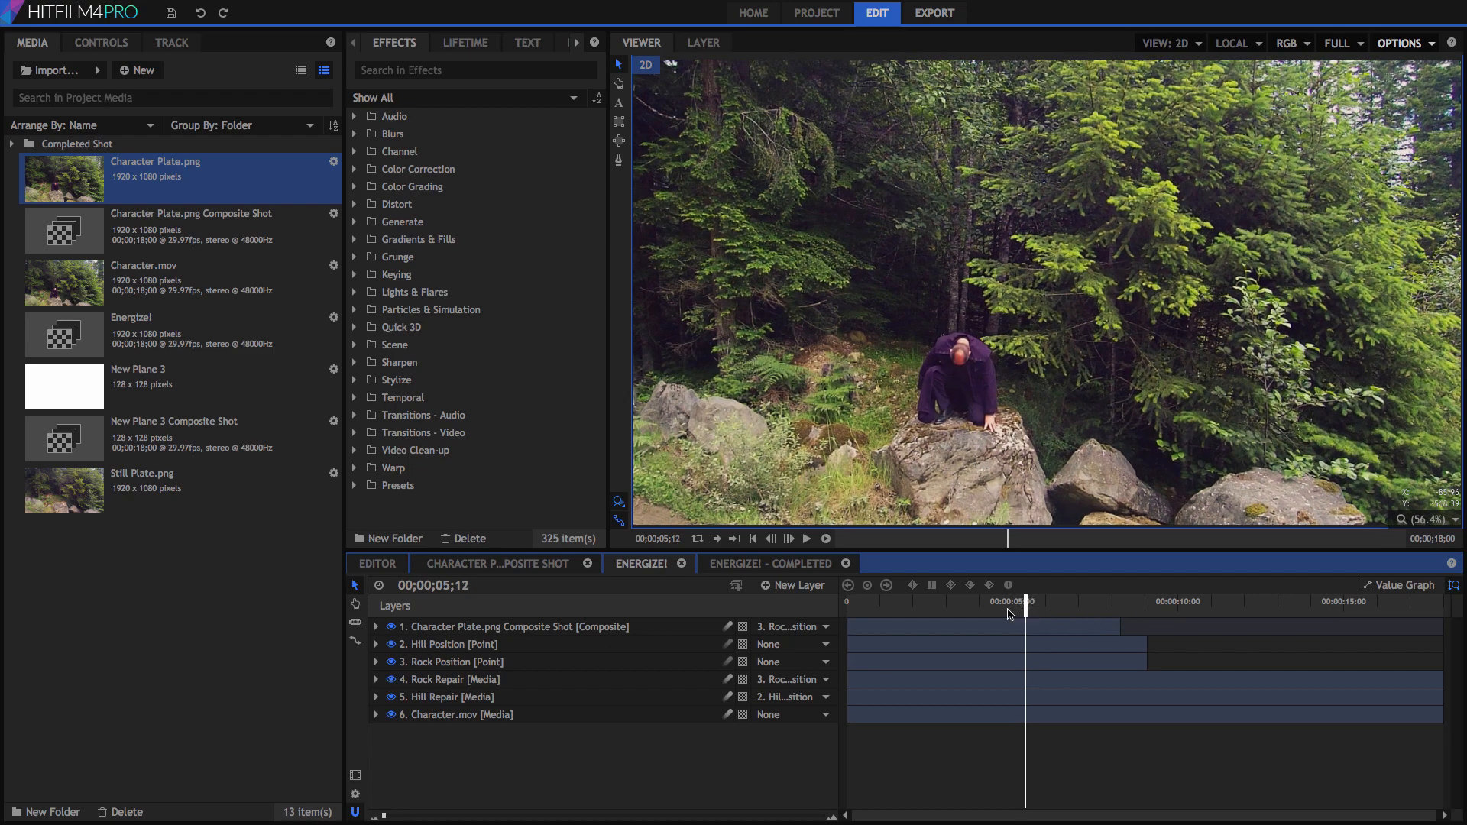
pyautogui.click(354, 310)
pyautogui.moveTo(439, 418); pyautogui.dragTo(472, 627)
pyautogui.moveTo(875, 630); pyautogui.dragTo(881, 631)
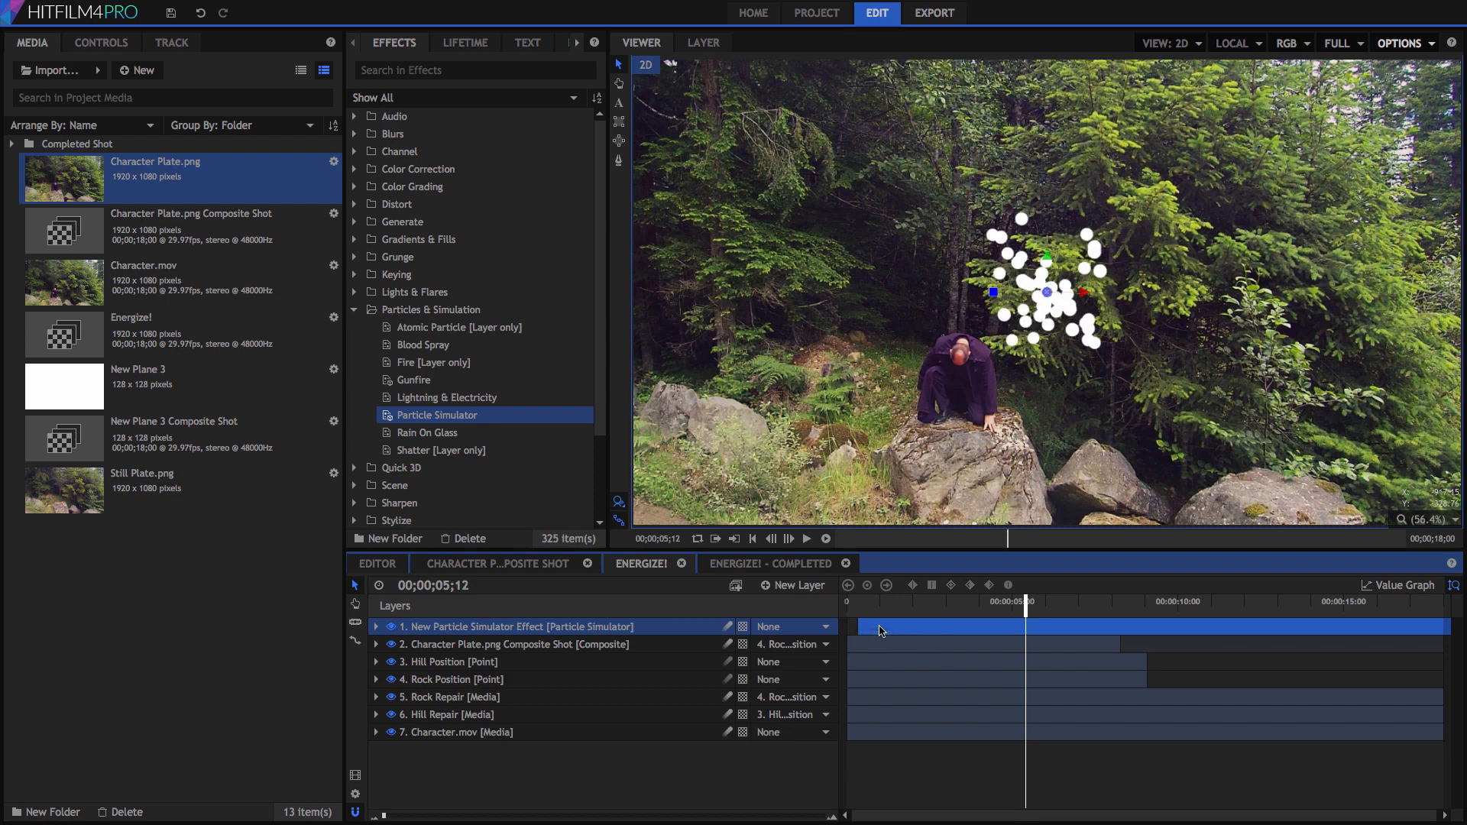
# Set the particle emitter's shape to Layer with Character Plate.png Composite Shot as the source layer
pyautogui.click(491, 631)
pyautogui.click(12, 150)
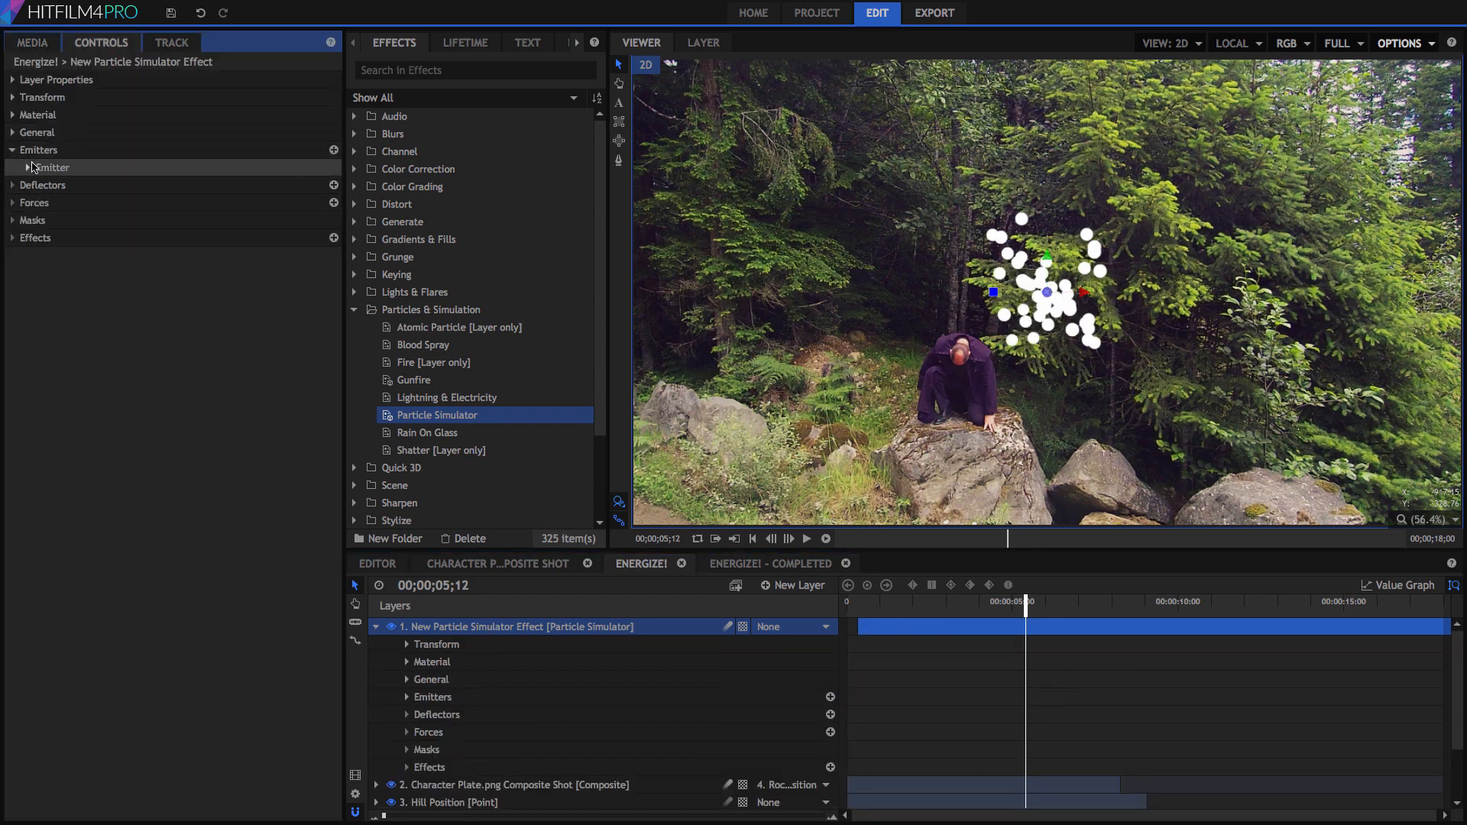
pyautogui.click(31, 168)
pyautogui.click(294, 186)
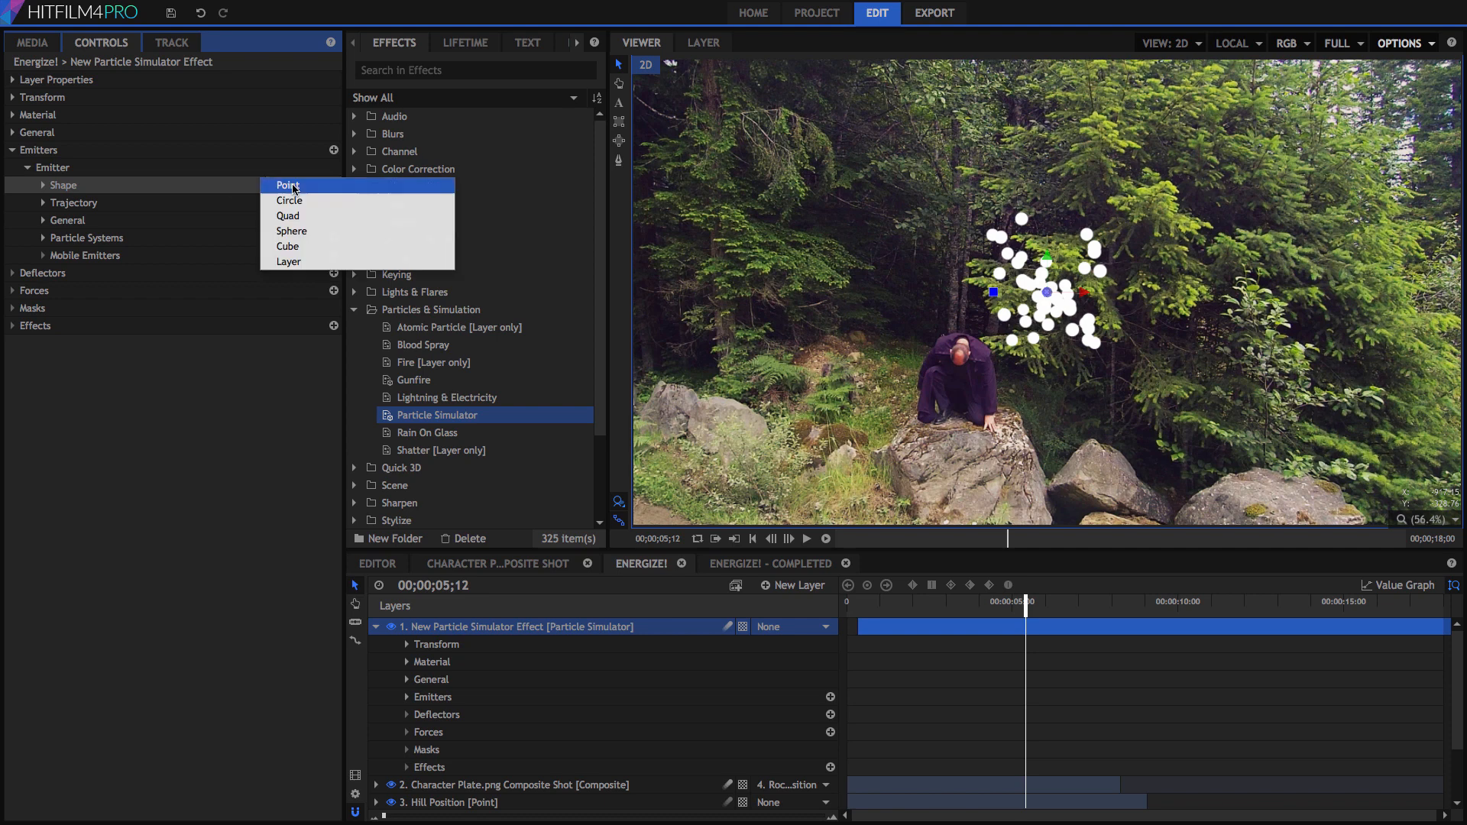
pyautogui.click(295, 260)
pyautogui.click(43, 185)
pyautogui.click(236, 203)
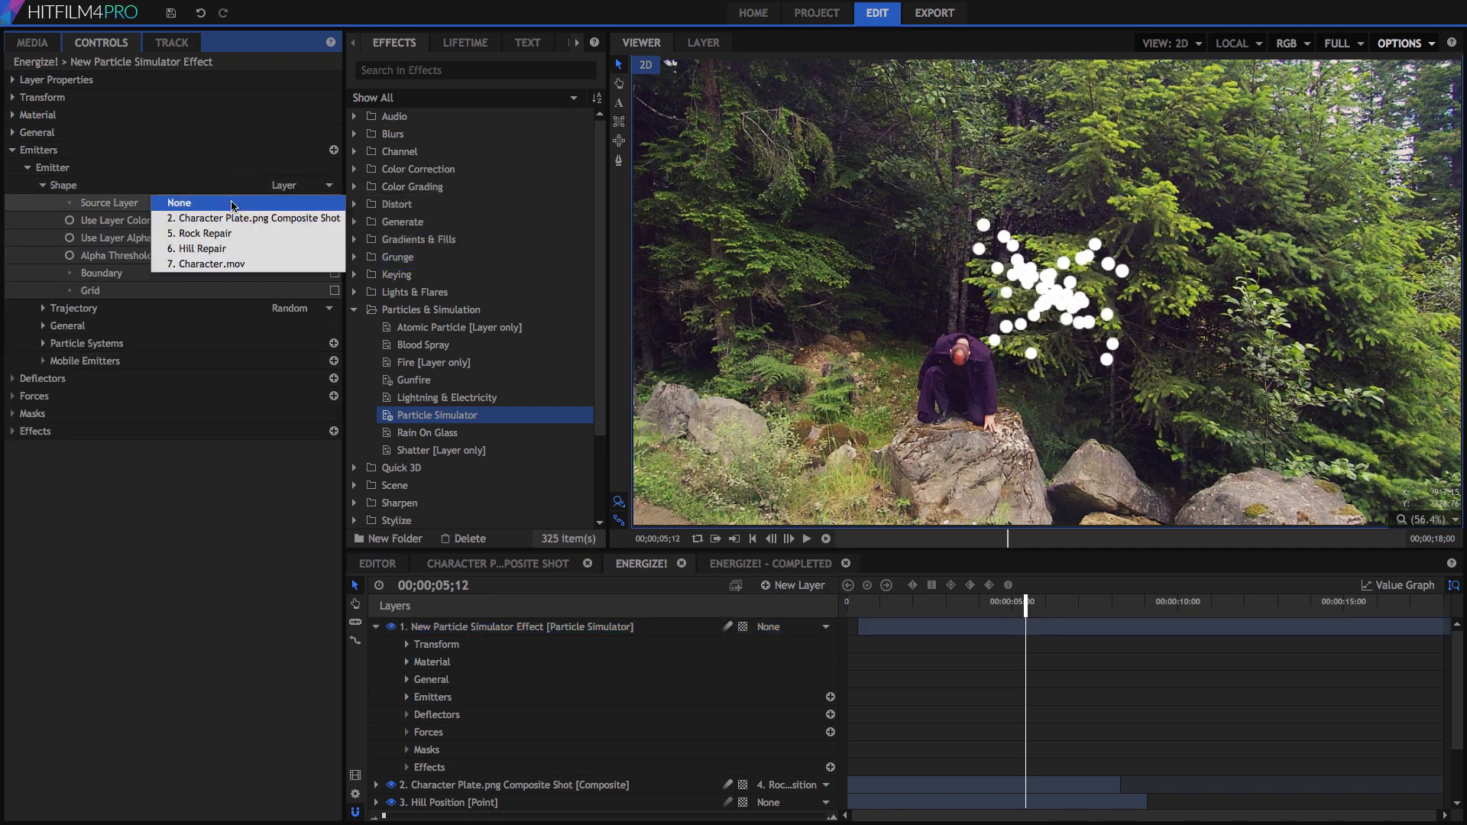
pyautogui.click(229, 227)
# Enable Use Layer Alpha and turn off Use Layer Color for the emitter shape
pyautogui.click(333, 239)
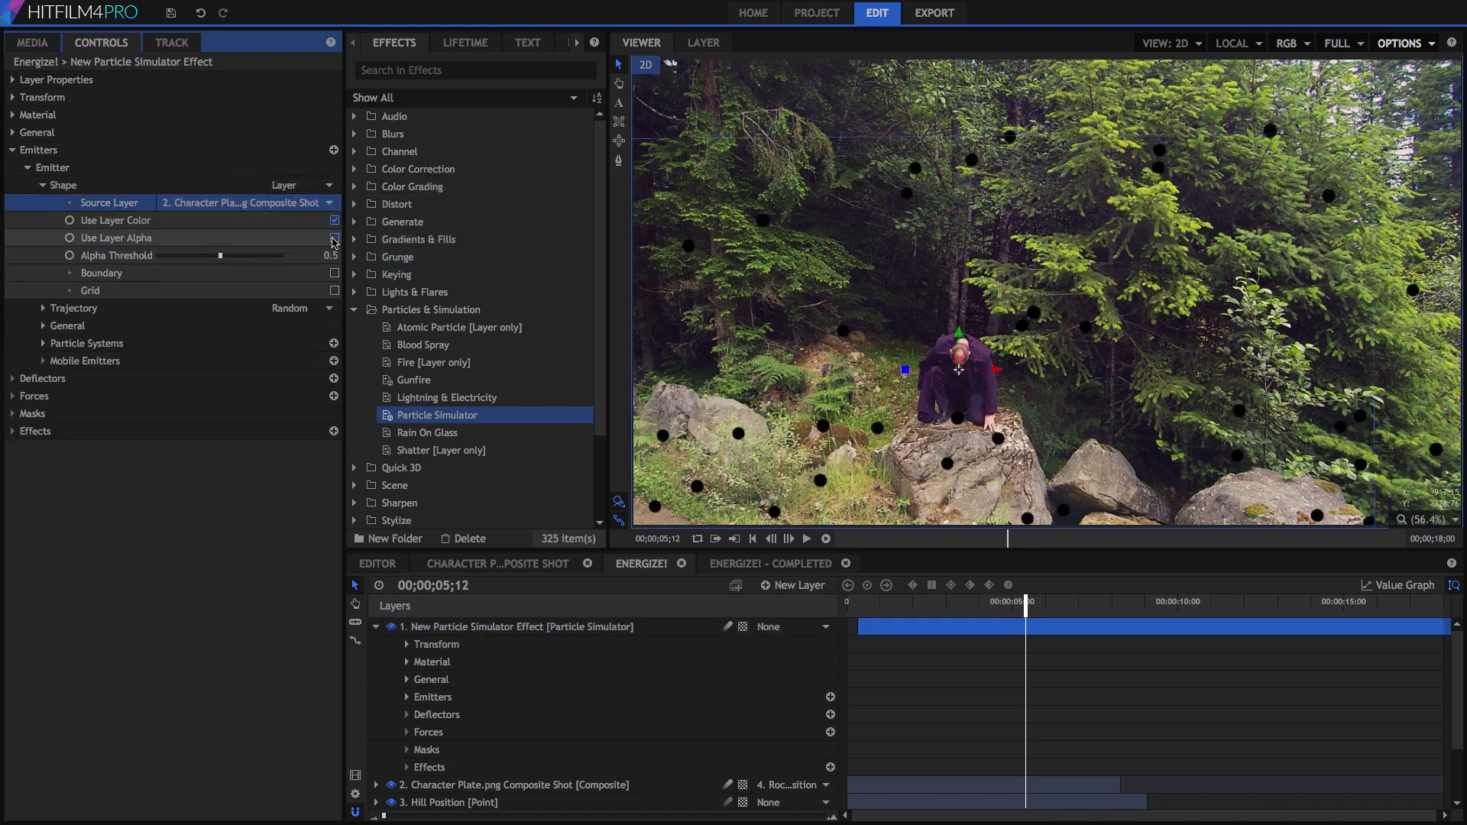
pyautogui.click(334, 221)
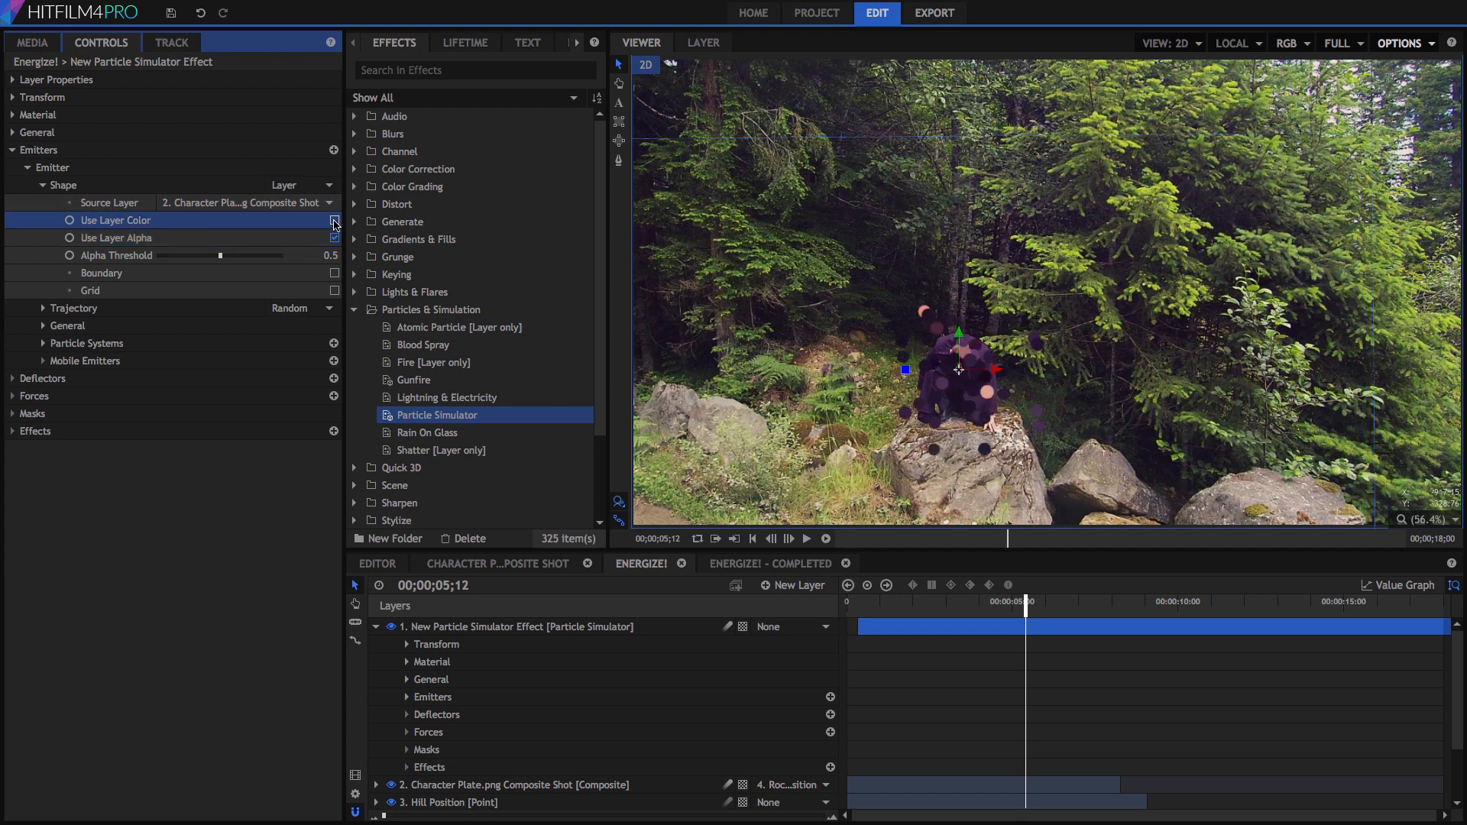
pyautogui.click(333, 221)
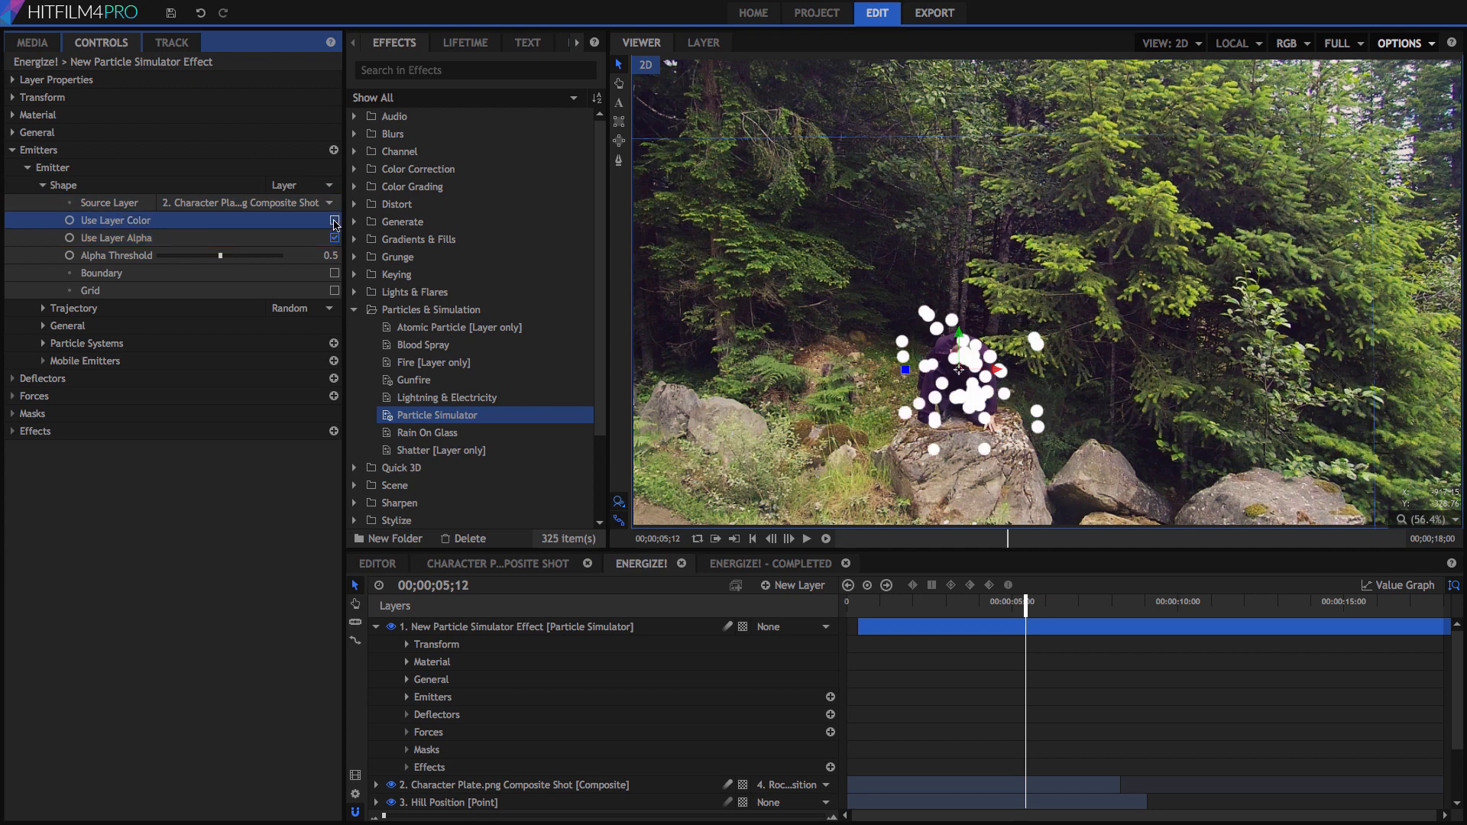
# Set the particle system's Emitter Attachment to 100% and its Velocity From Emitter to 1%
pyautogui.click(42, 343)
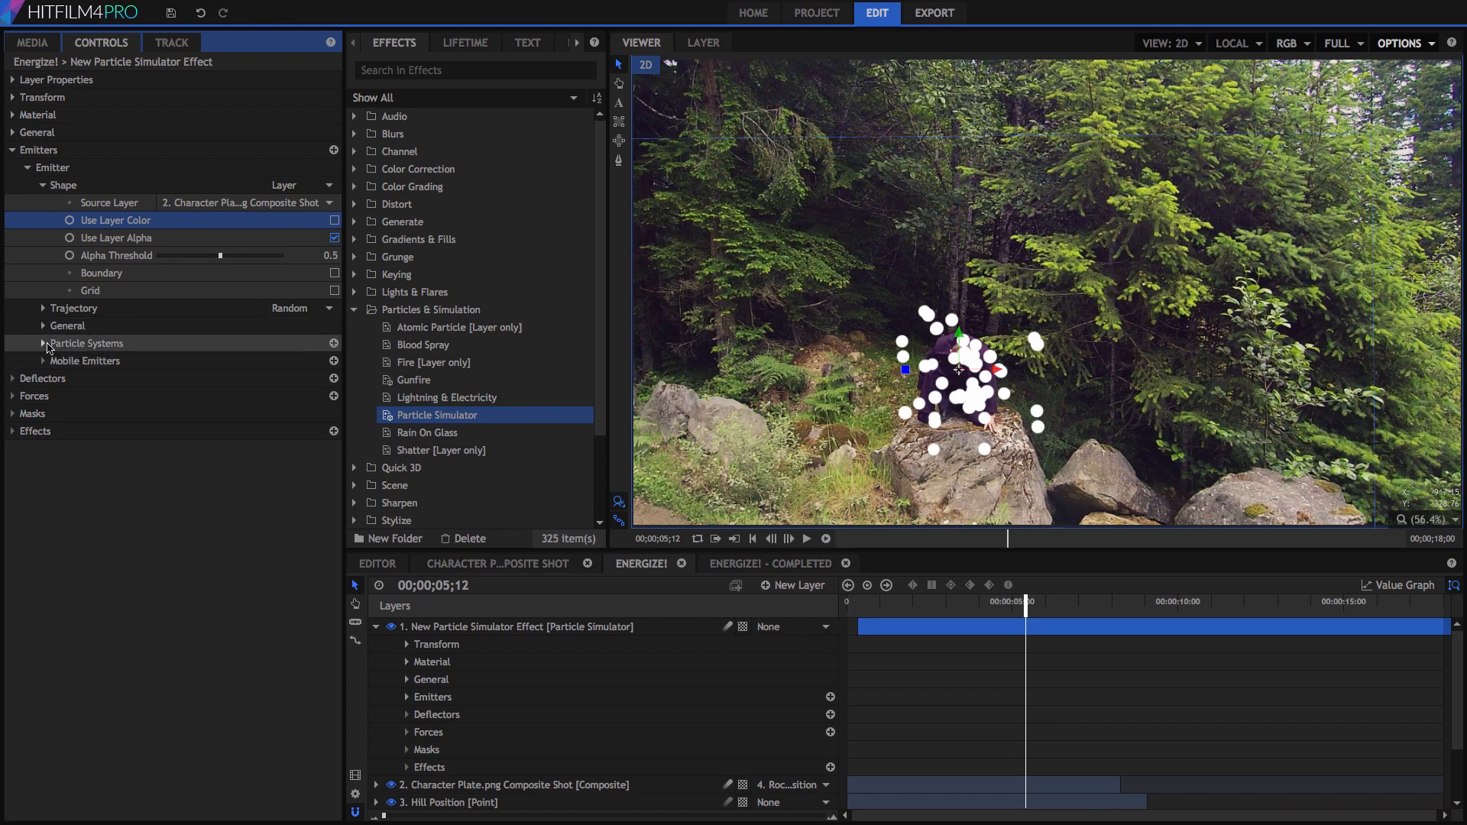
pyautogui.click(57, 363)
pyautogui.click(73, 378)
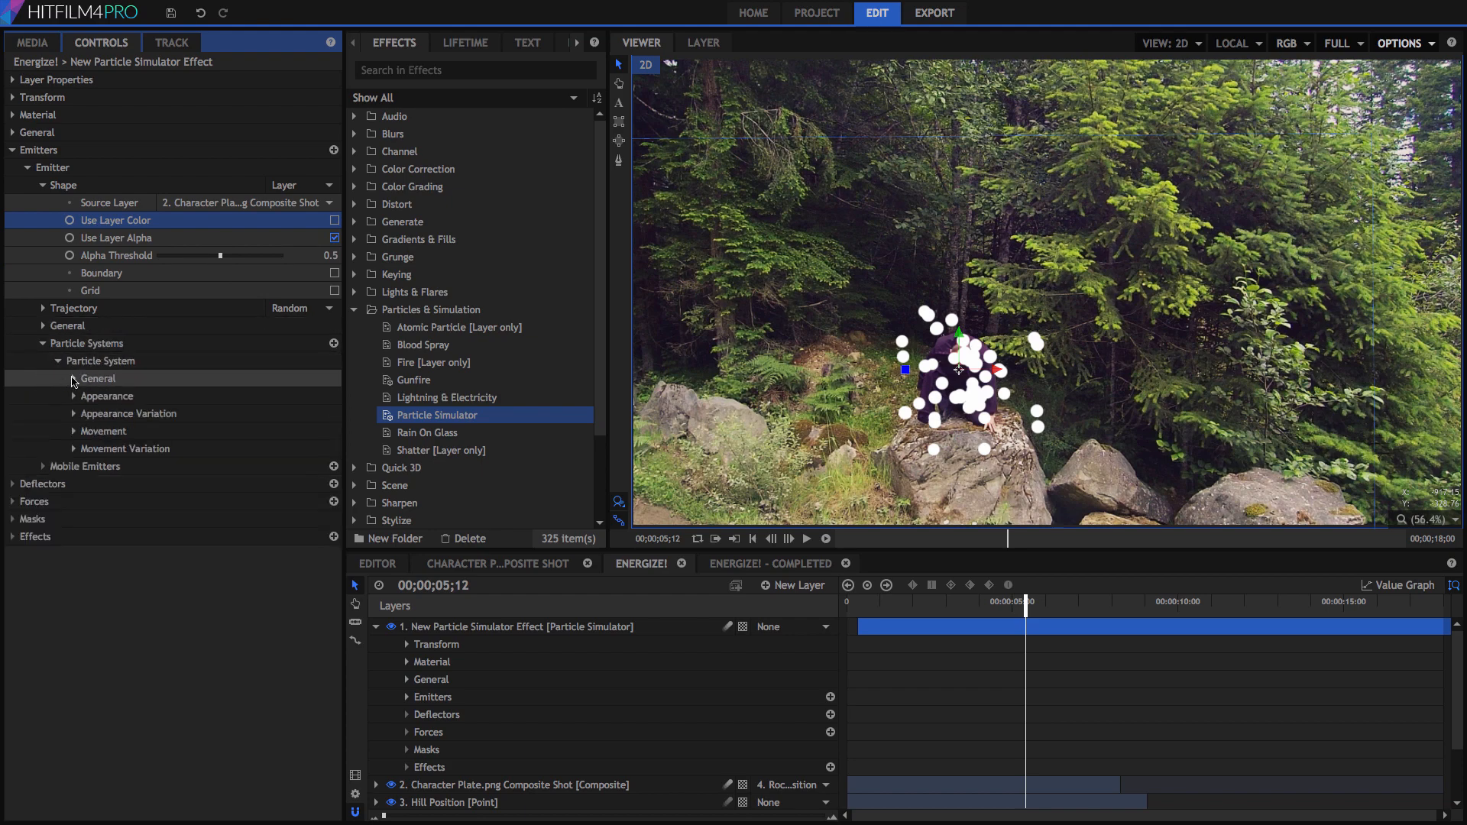
pyautogui.moveTo(344, 497); pyautogui.dragTo(547, 485)
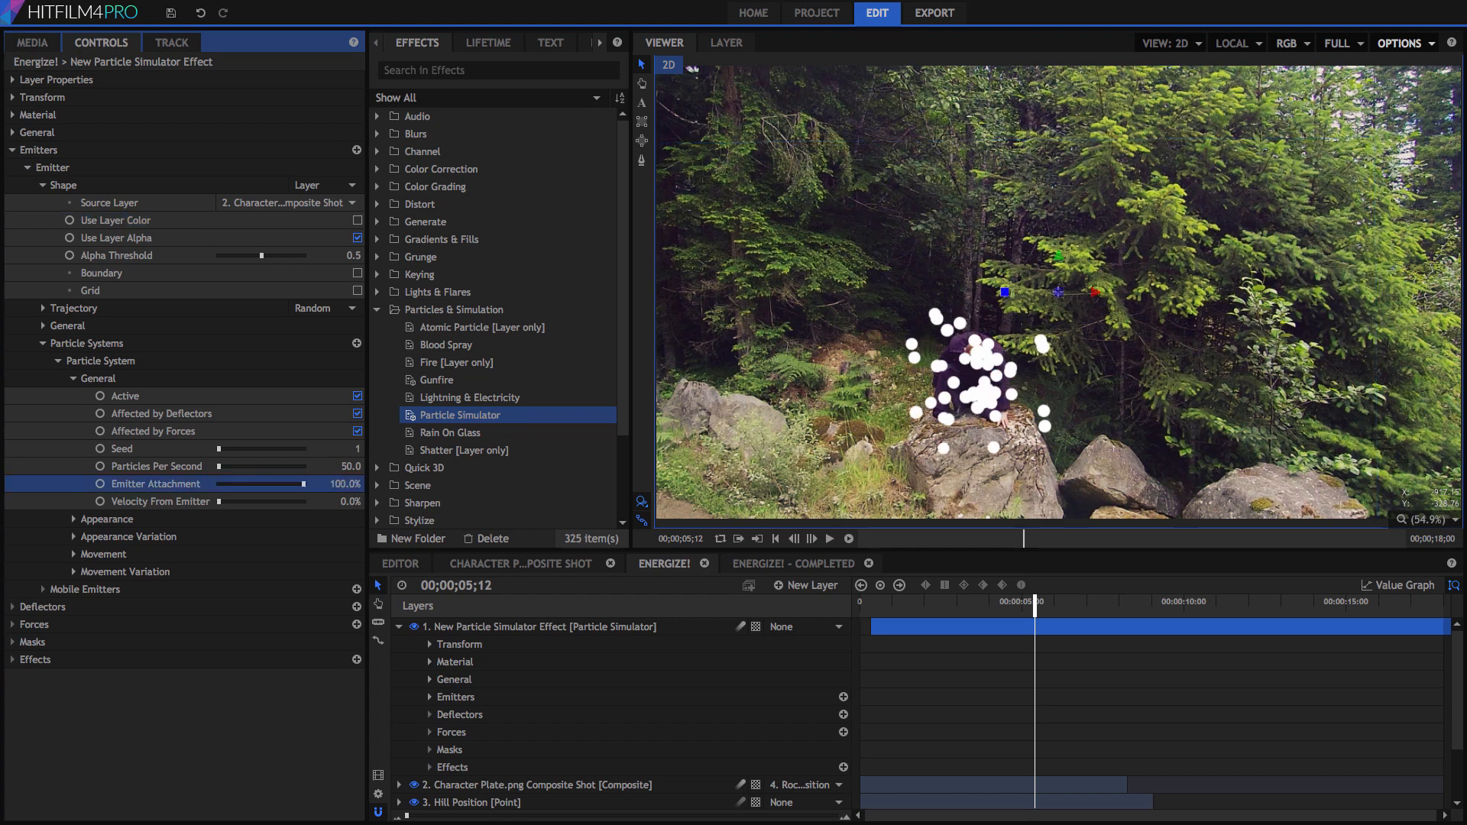
pyautogui.click(343, 501)
pyautogui.write('1')
pyautogui.press('Return')
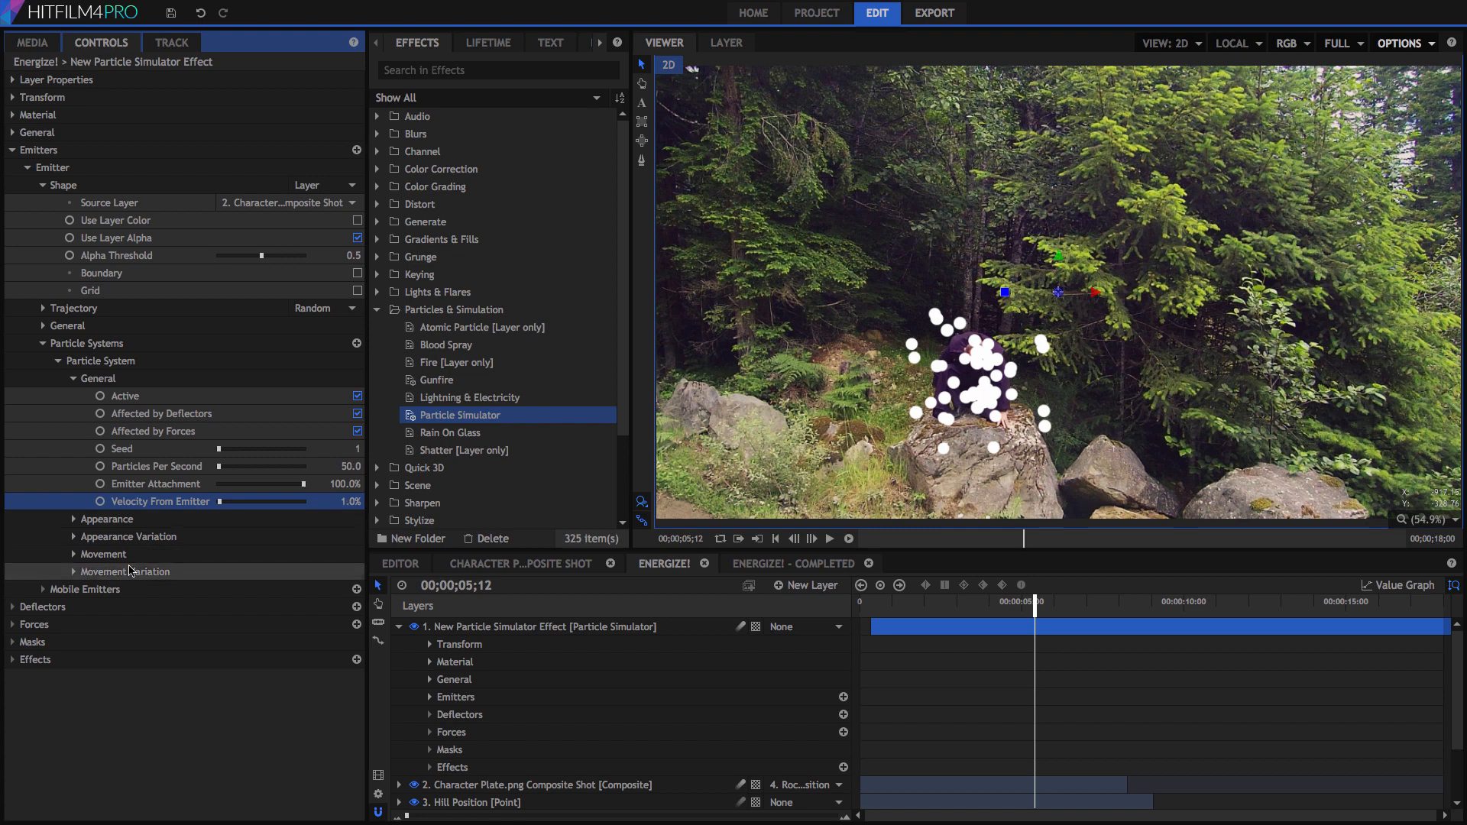
# Set the particles' movement Speed to 0 and their Life to 2.5 seconds
pyautogui.click(75, 553)
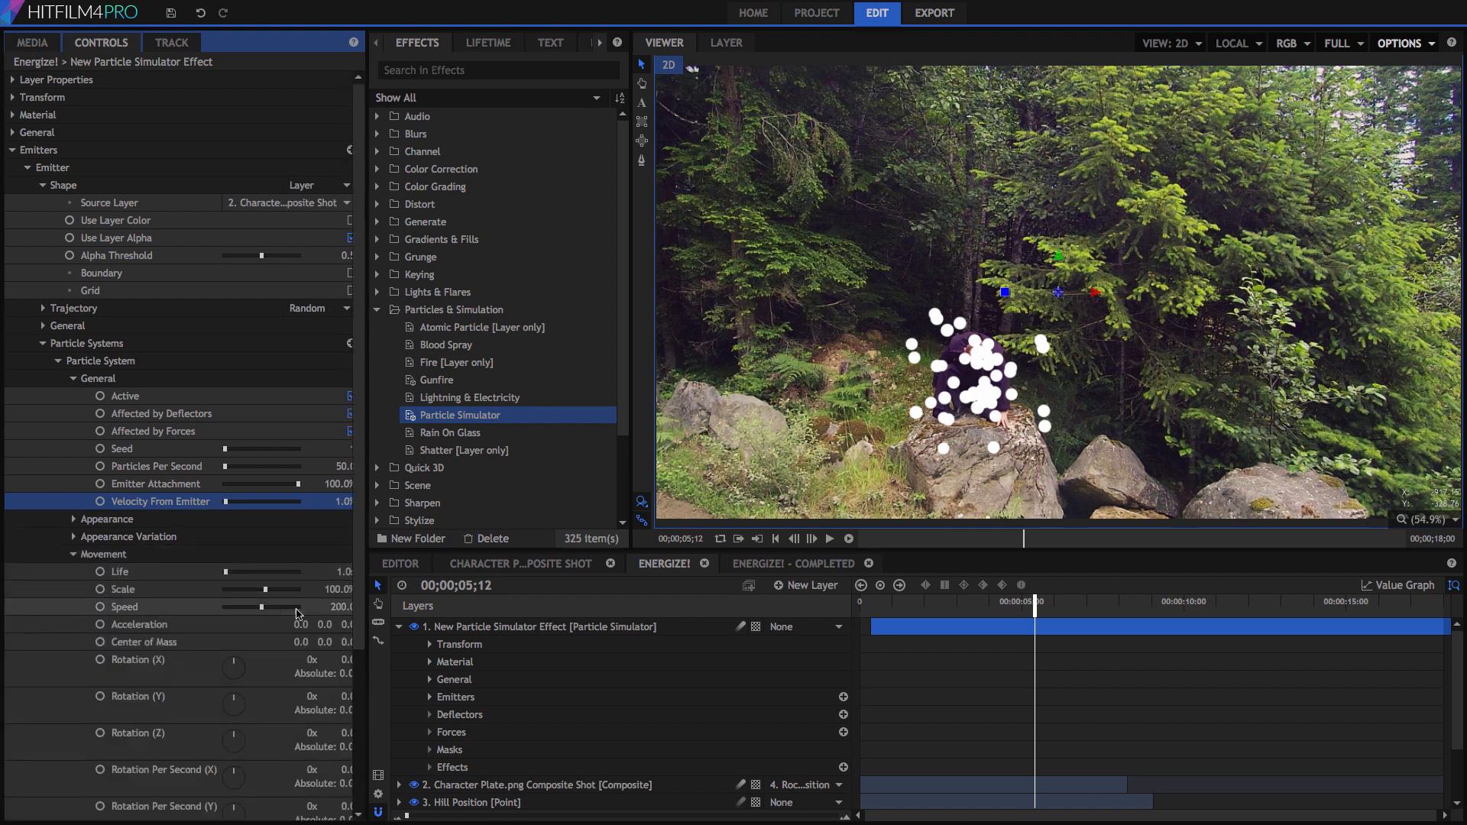
pyautogui.press('Return')
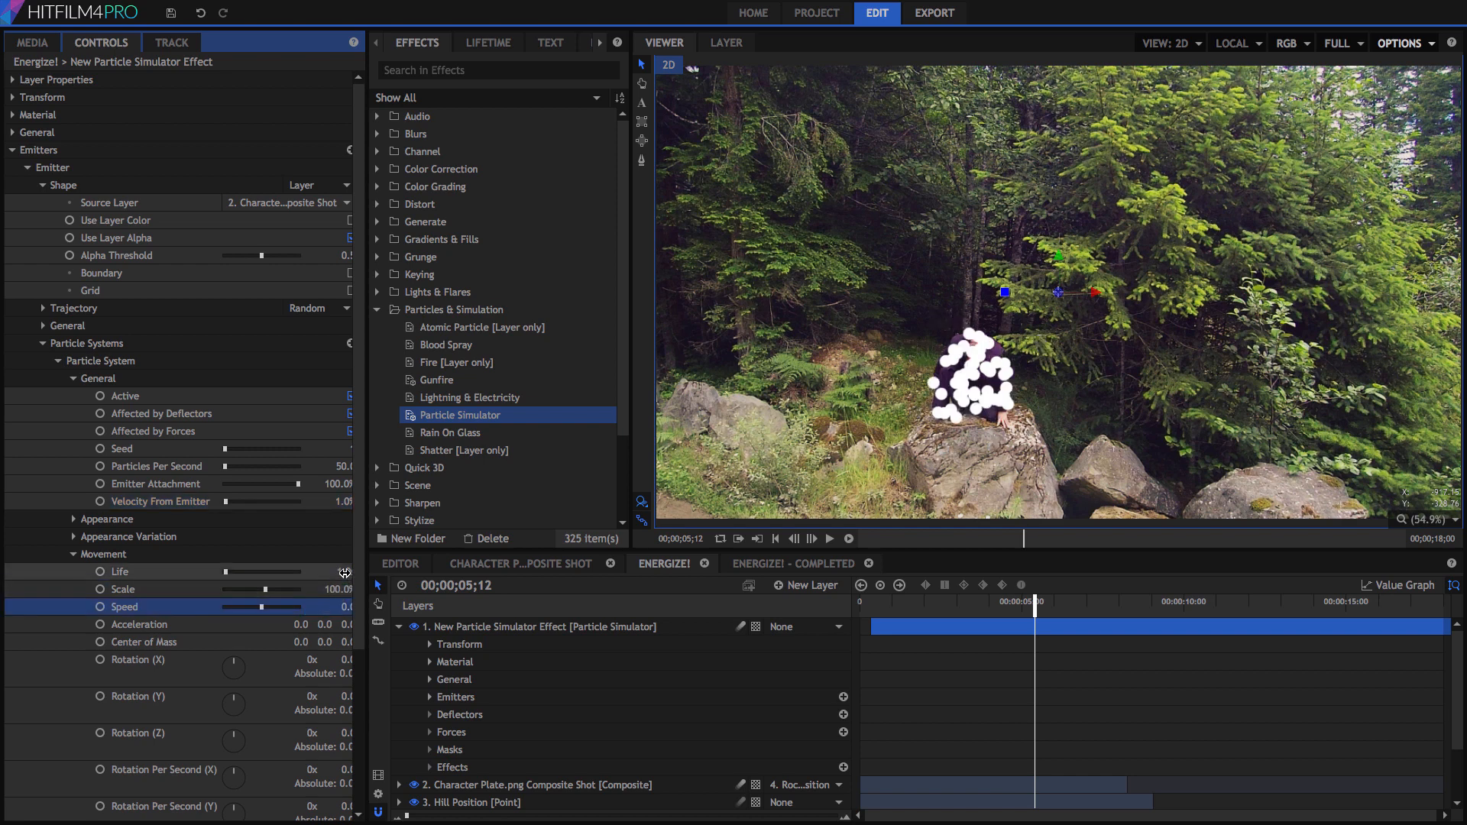
pyautogui.click(345, 573)
pyautogui.press('Return')
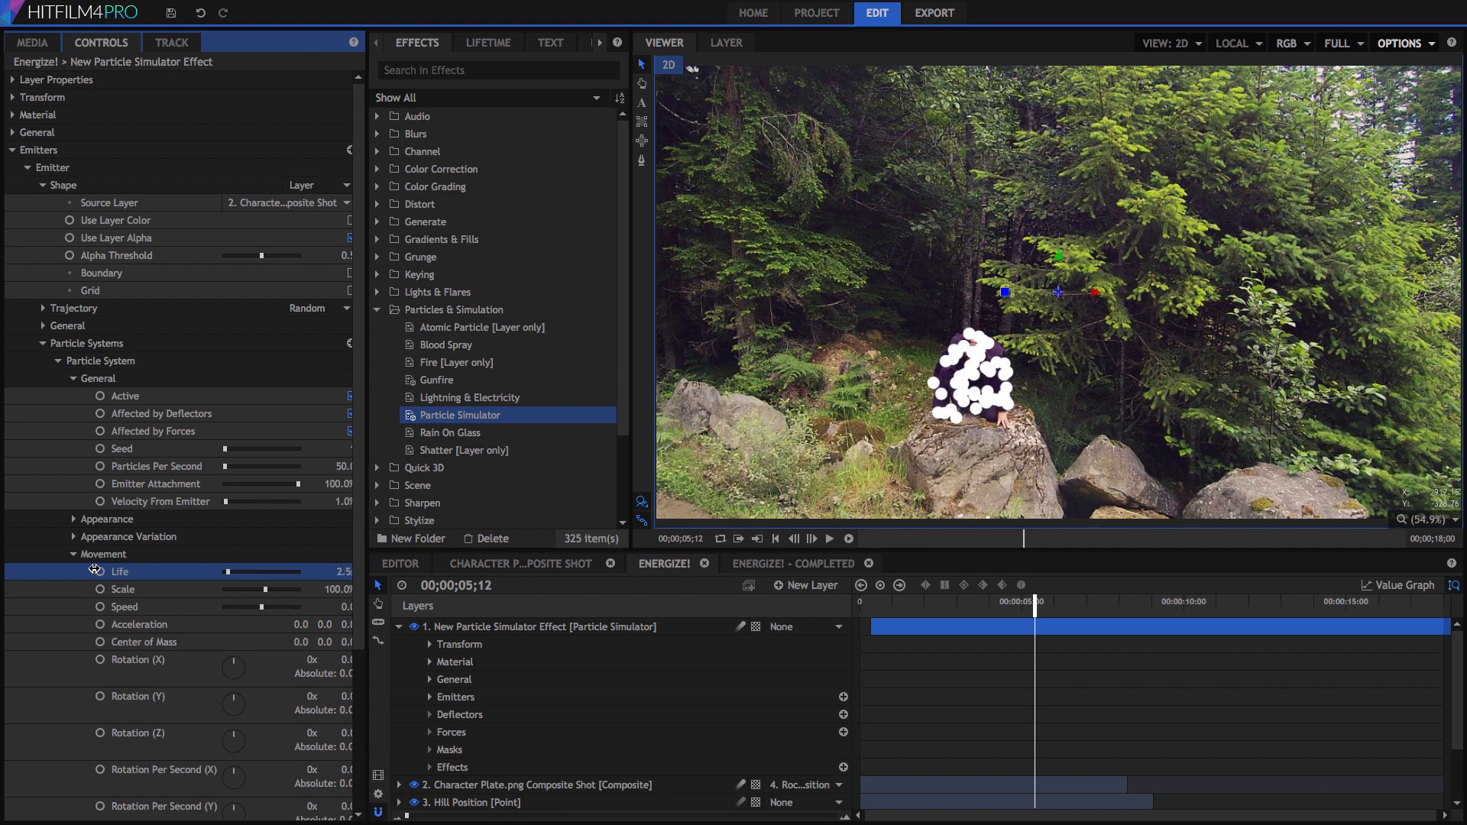
# Set the Life value in the particles' Movement Variation settings to 0.5 seconds
pyautogui.moveTo(367, 541); pyautogui.dragTo(380, 541)
pyautogui.scroll(-3, 241, 608)
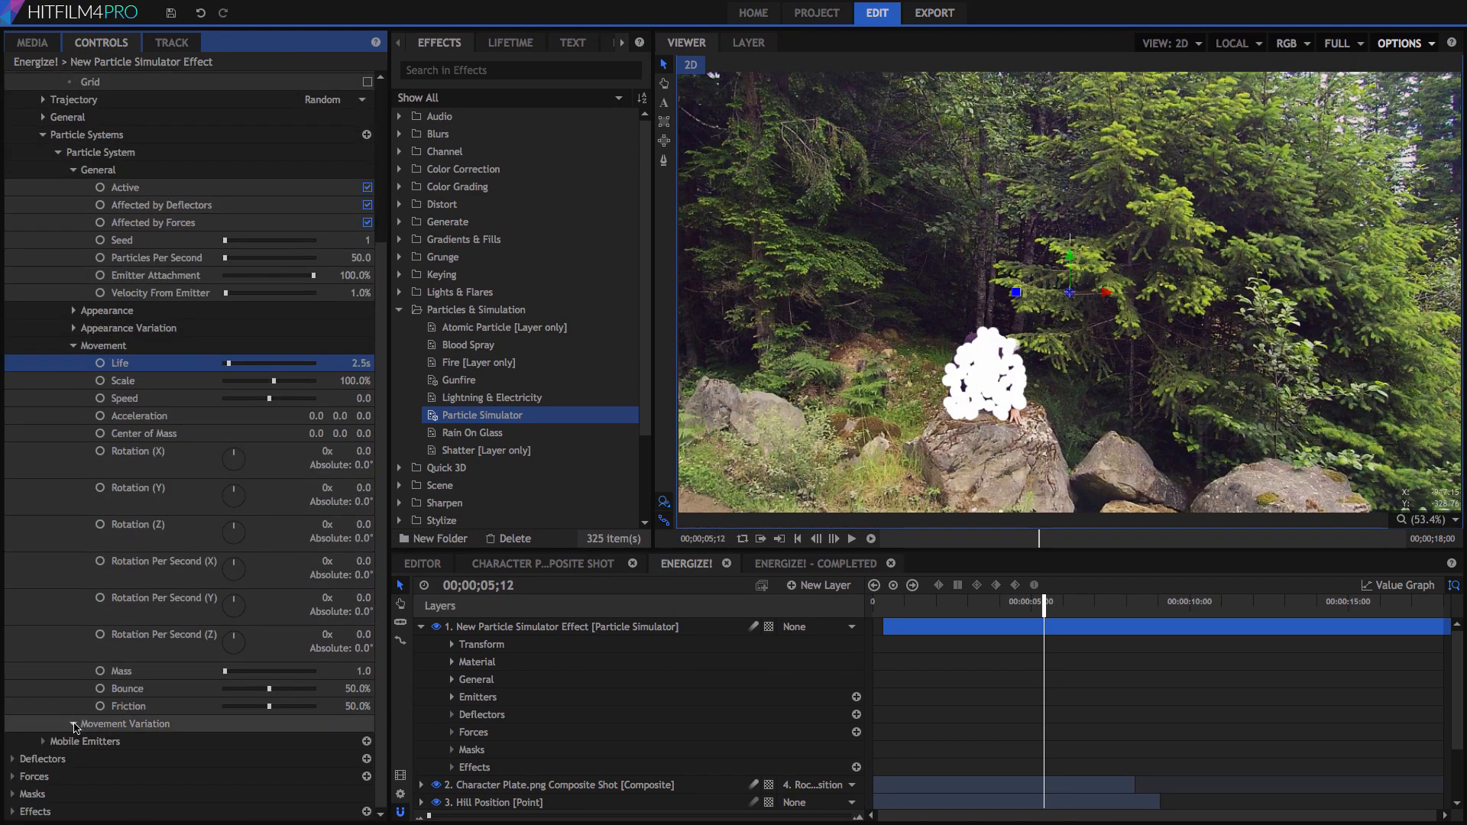
pyautogui.click(74, 724)
pyautogui.click(364, 740)
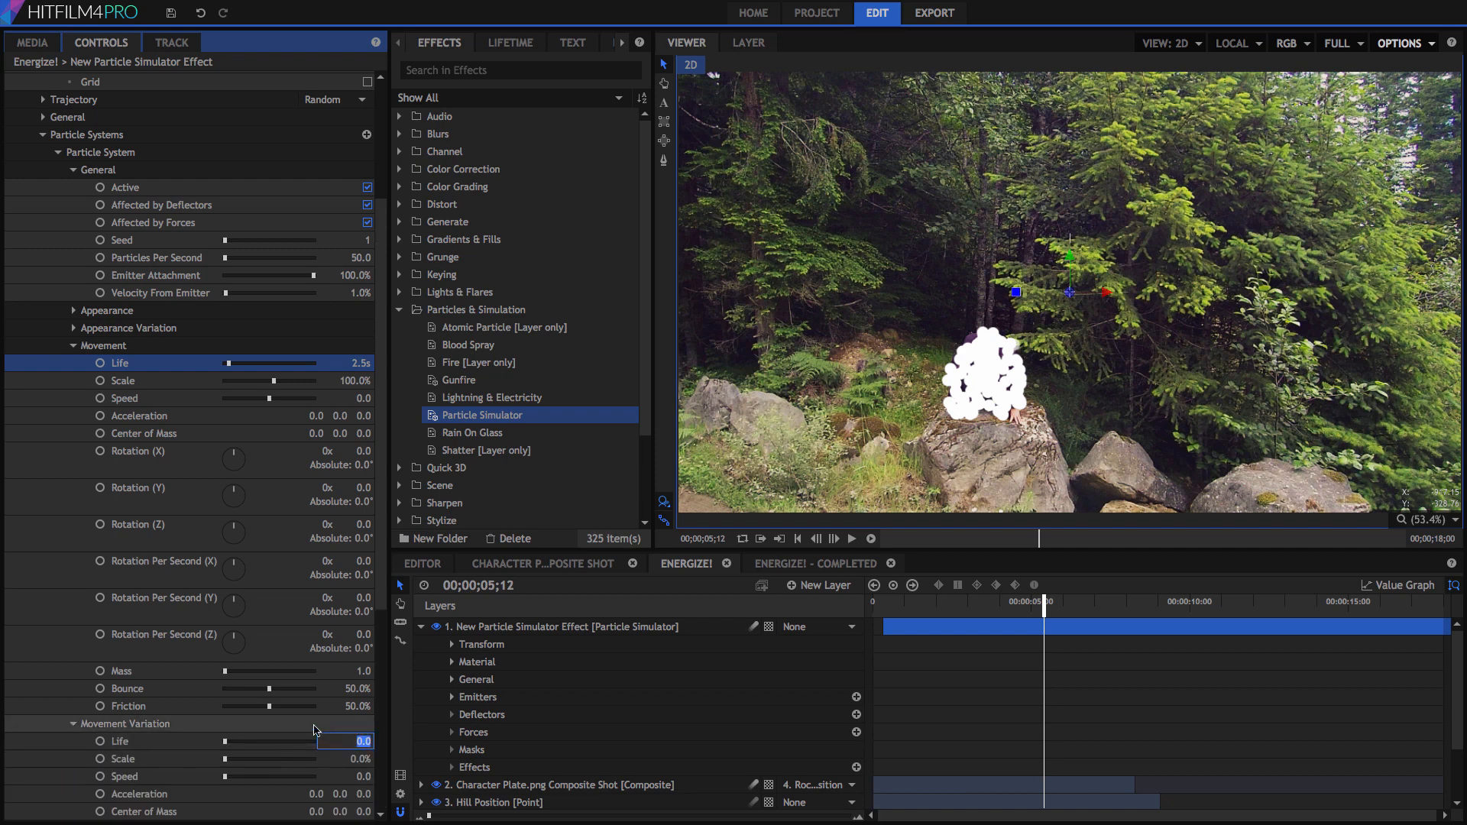
pyautogui.press('Return')
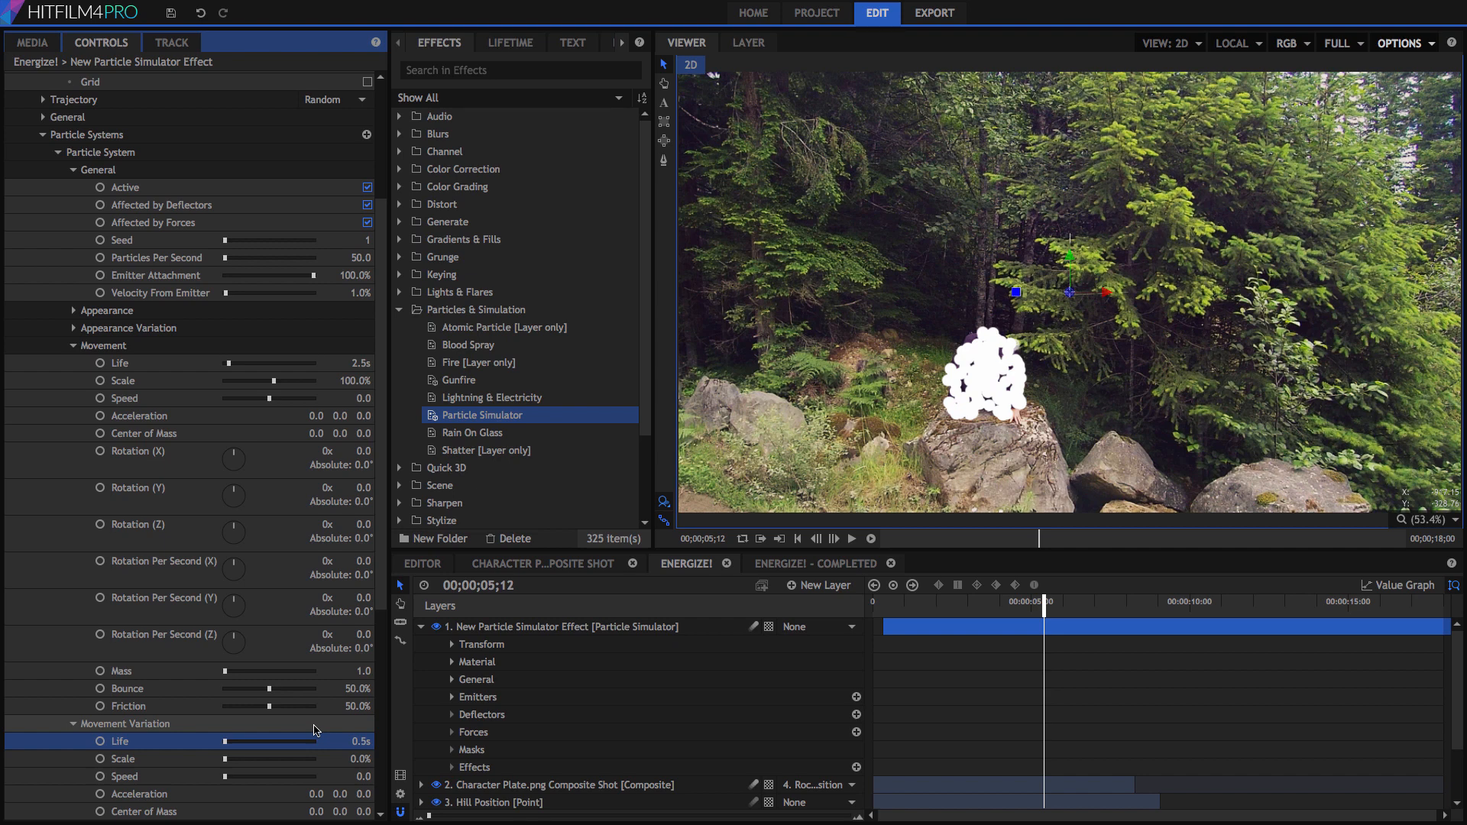
pyautogui.click(73, 725)
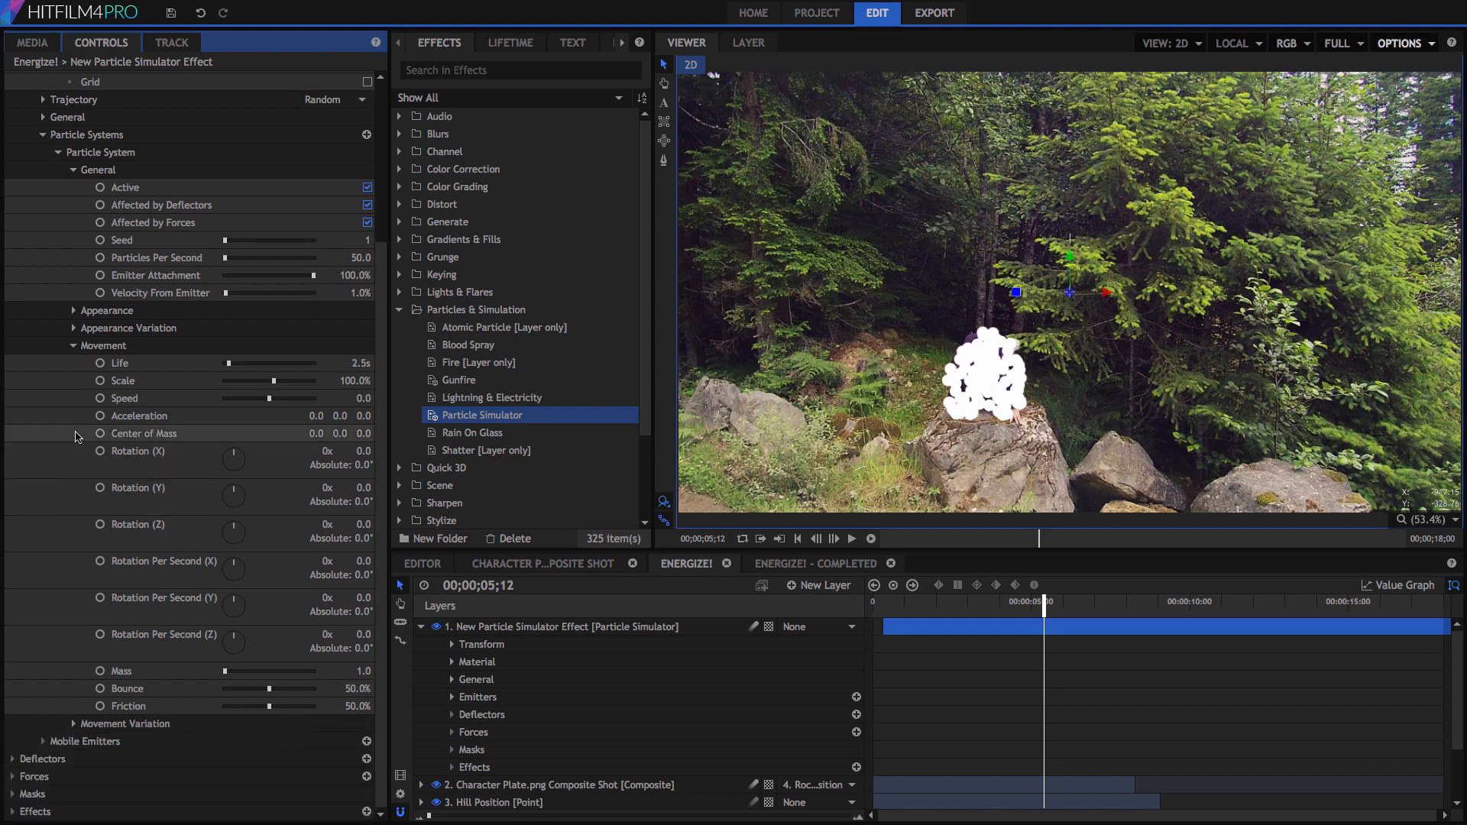
# Review the Texture Source options in the particle system's Appearance settings
pyautogui.click(73, 347)
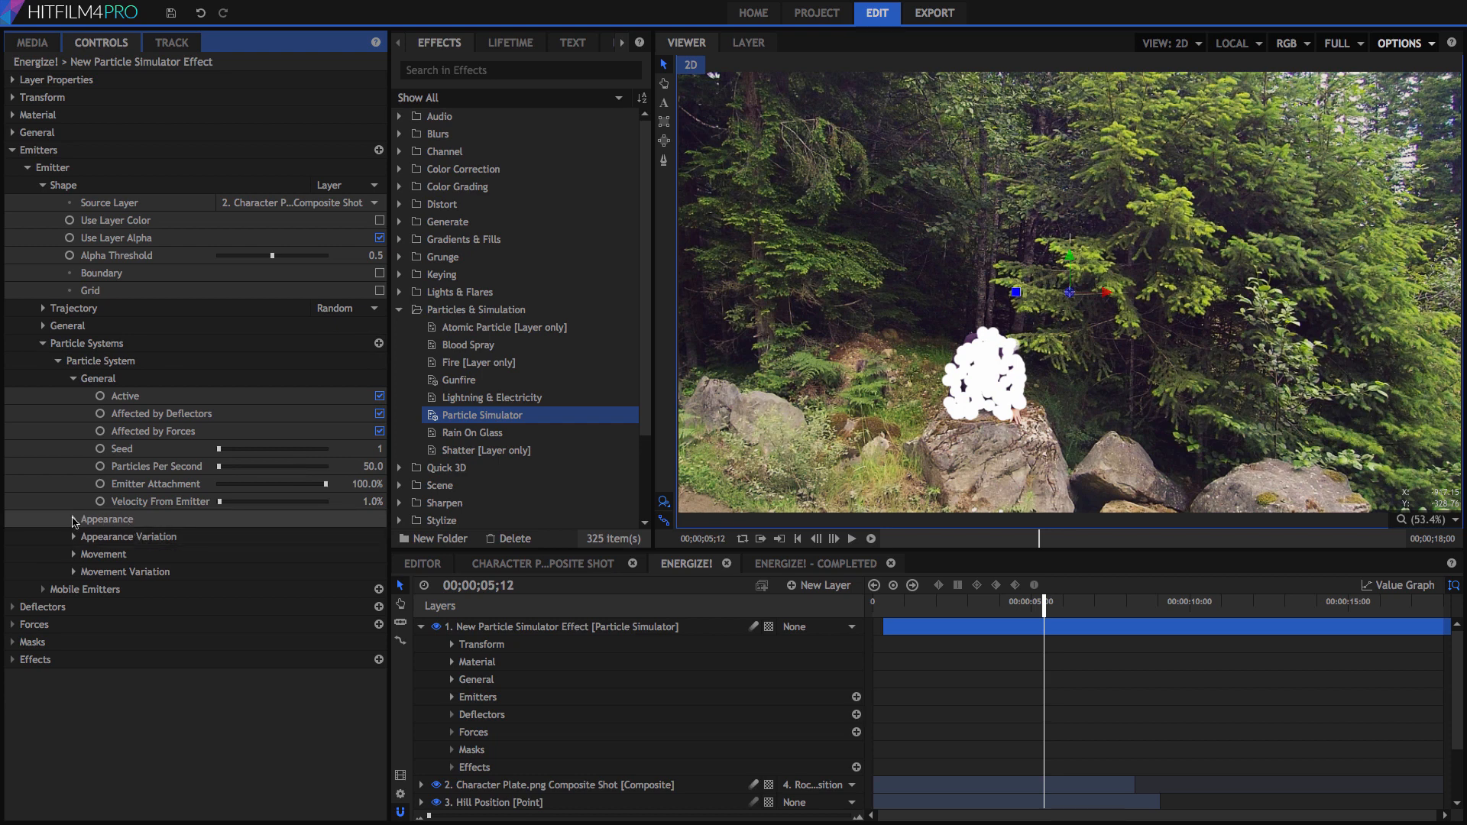
pyautogui.click(73, 520)
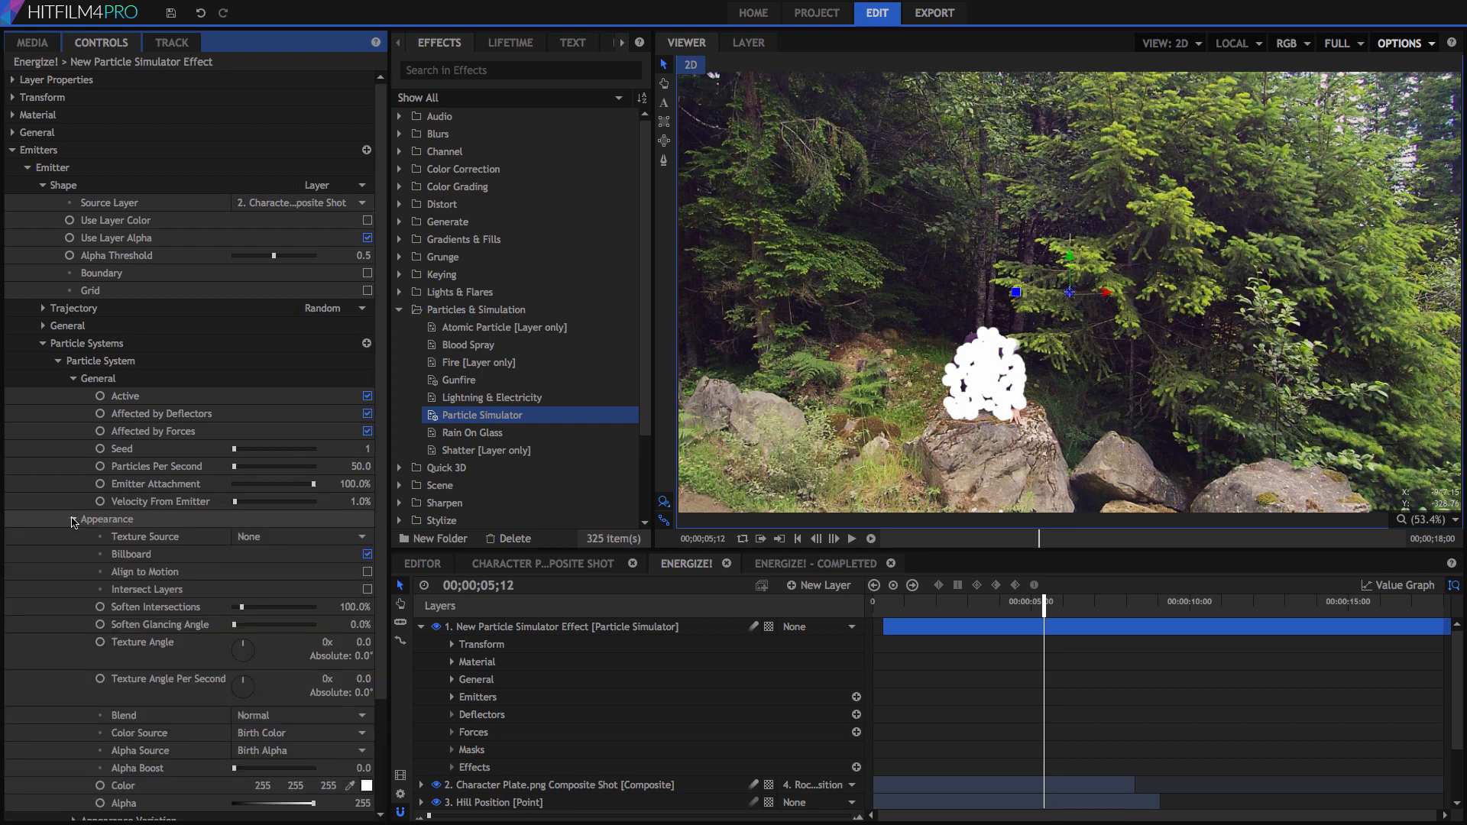
pyautogui.click(74, 379)
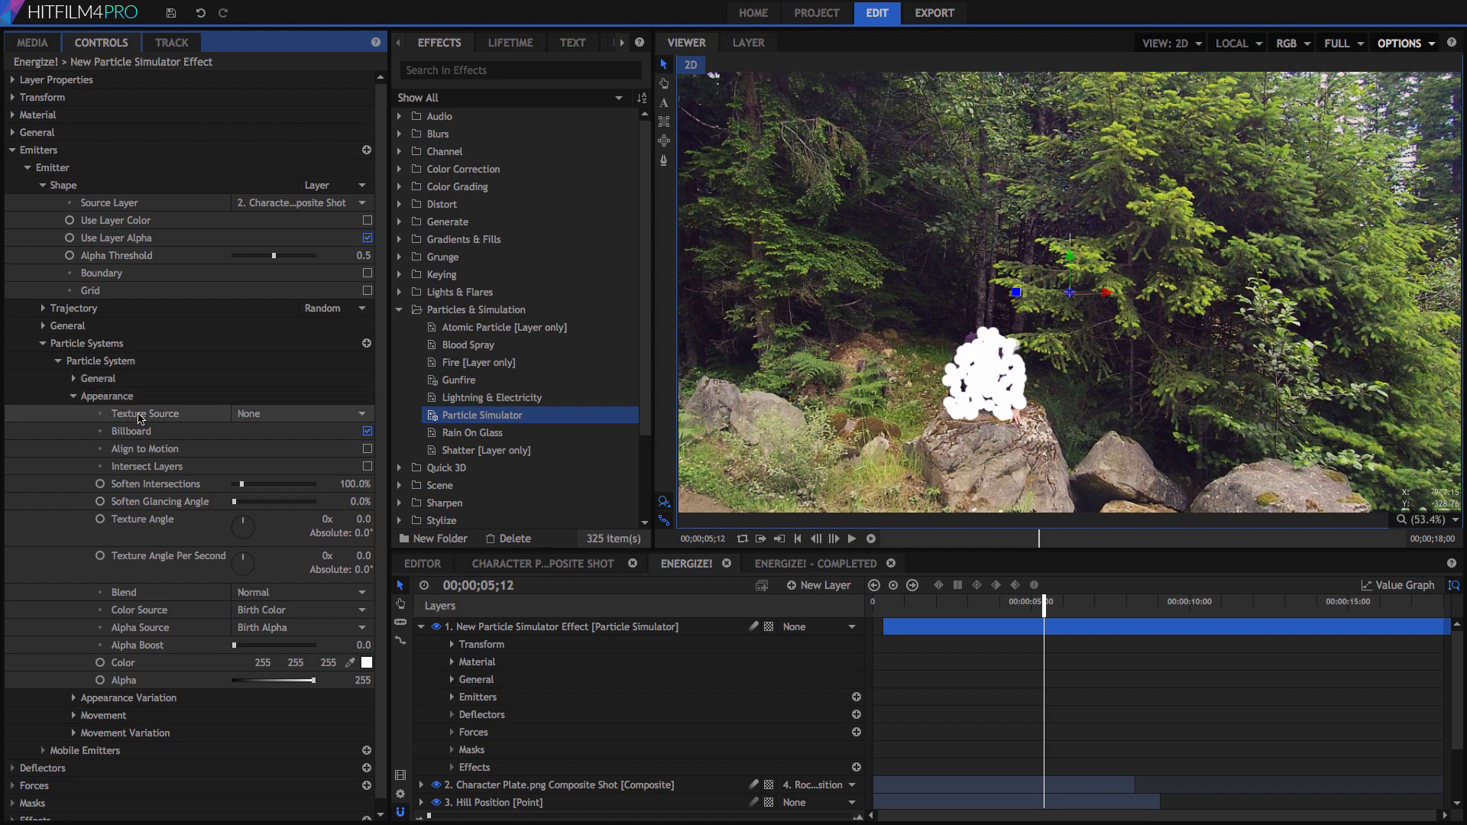
pyautogui.click(287, 413)
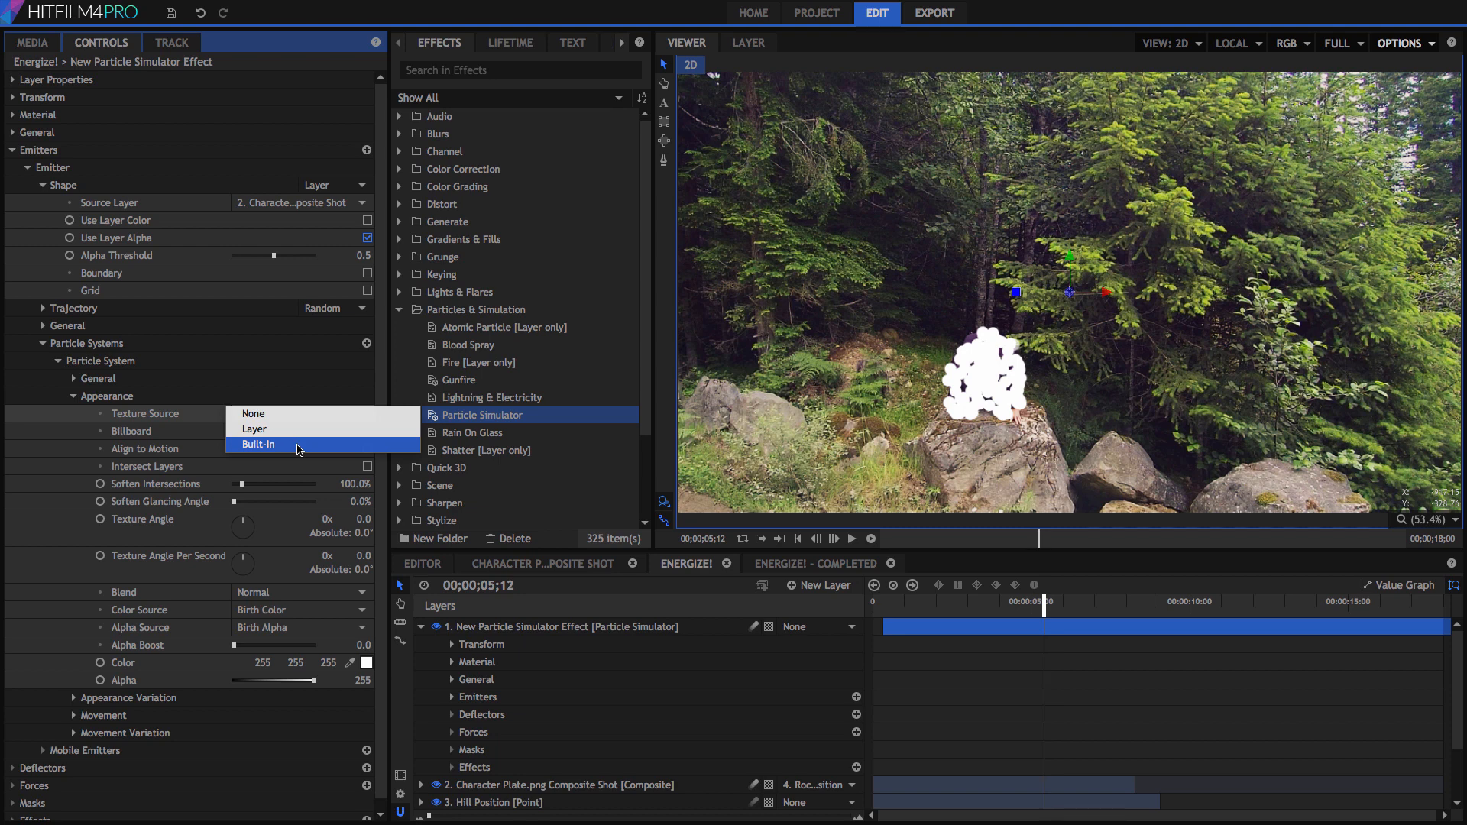
pyautogui.click(275, 413)
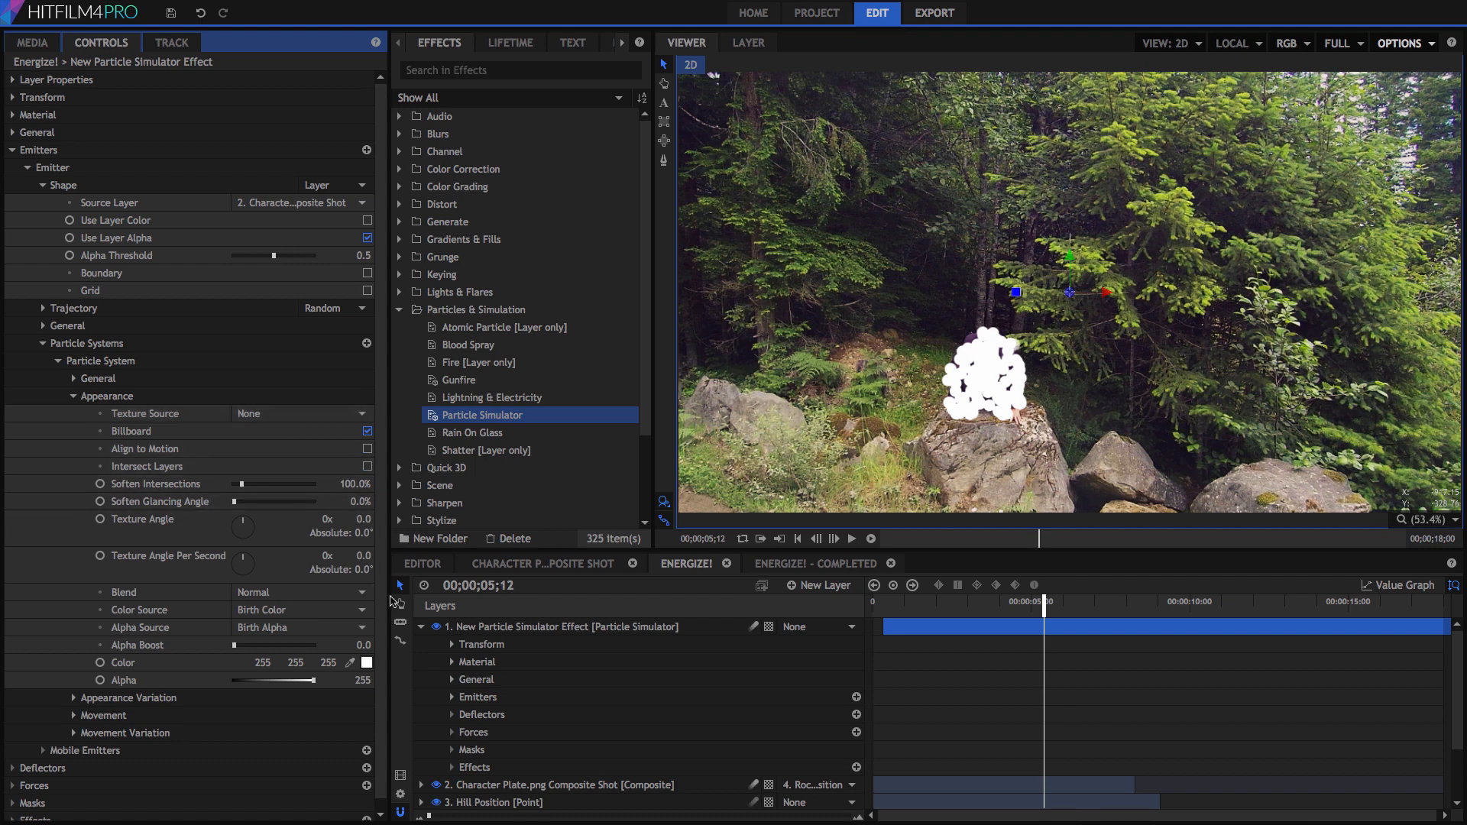
# Add a new white plane layer measuring 128 by 128 pixels to the composite shot
pyautogui.click(421, 628)
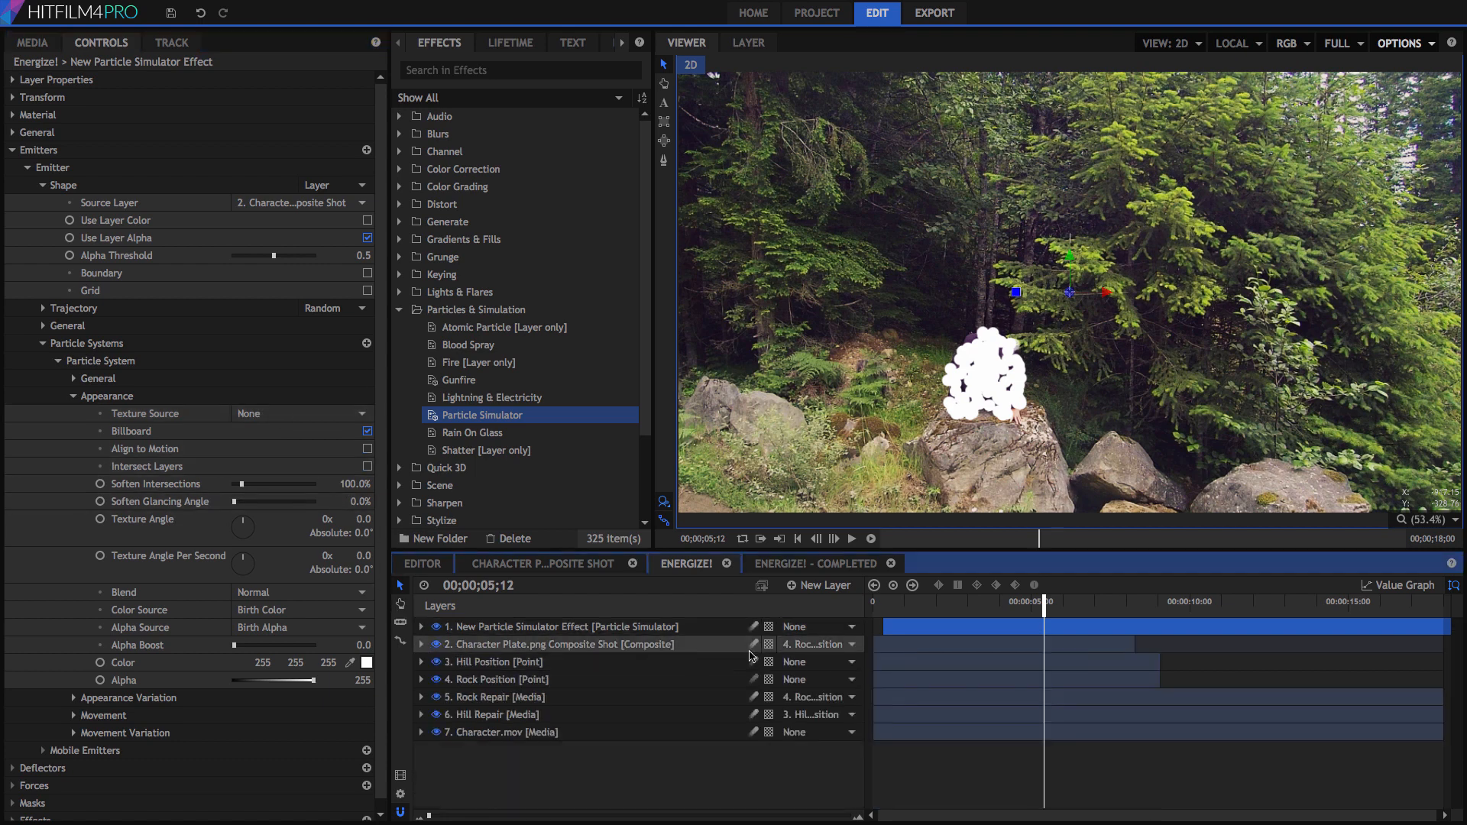
pyautogui.click(833, 586)
pyautogui.click(808, 603)
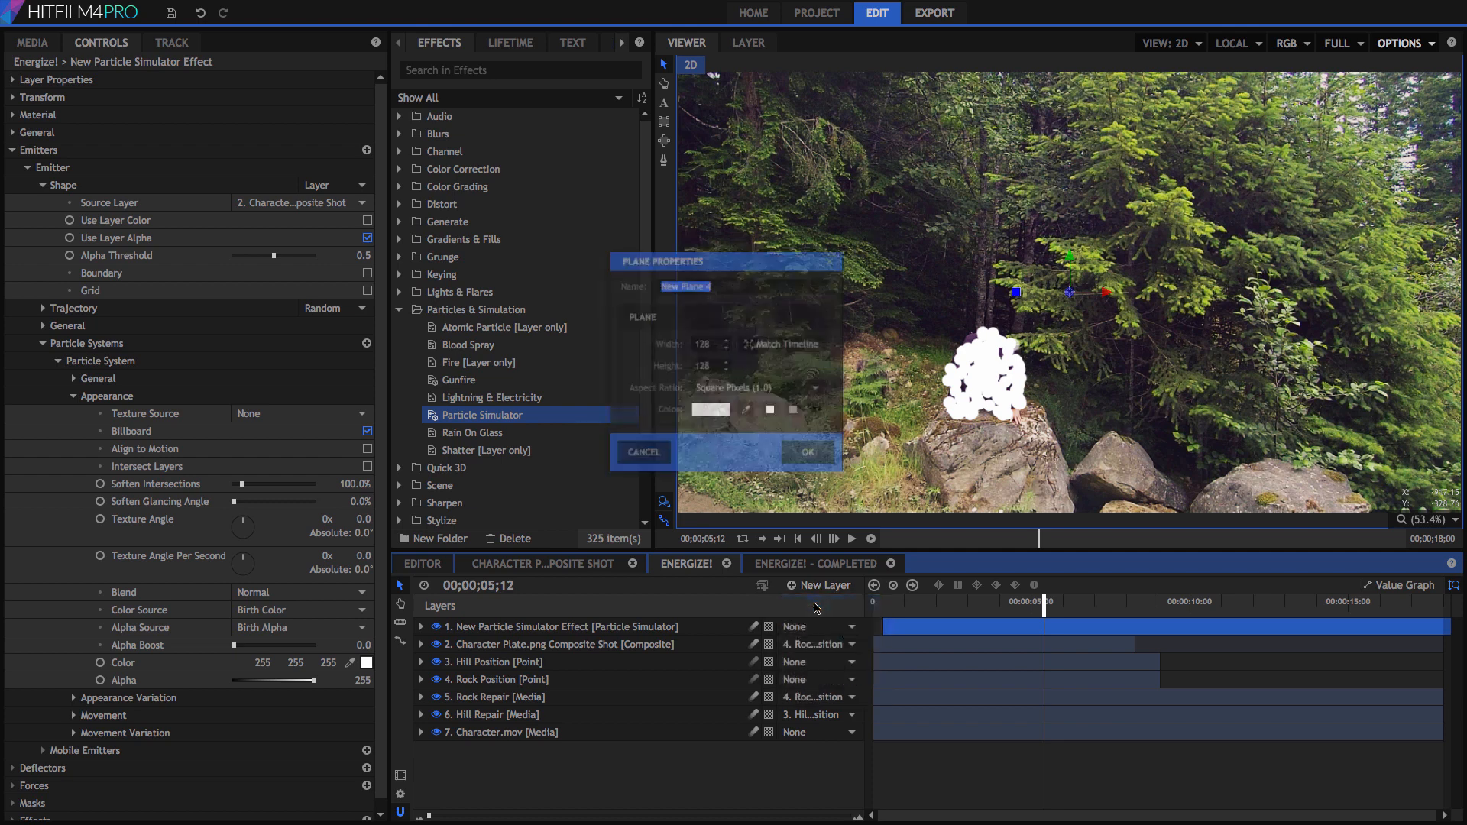
pyautogui.click(712, 341)
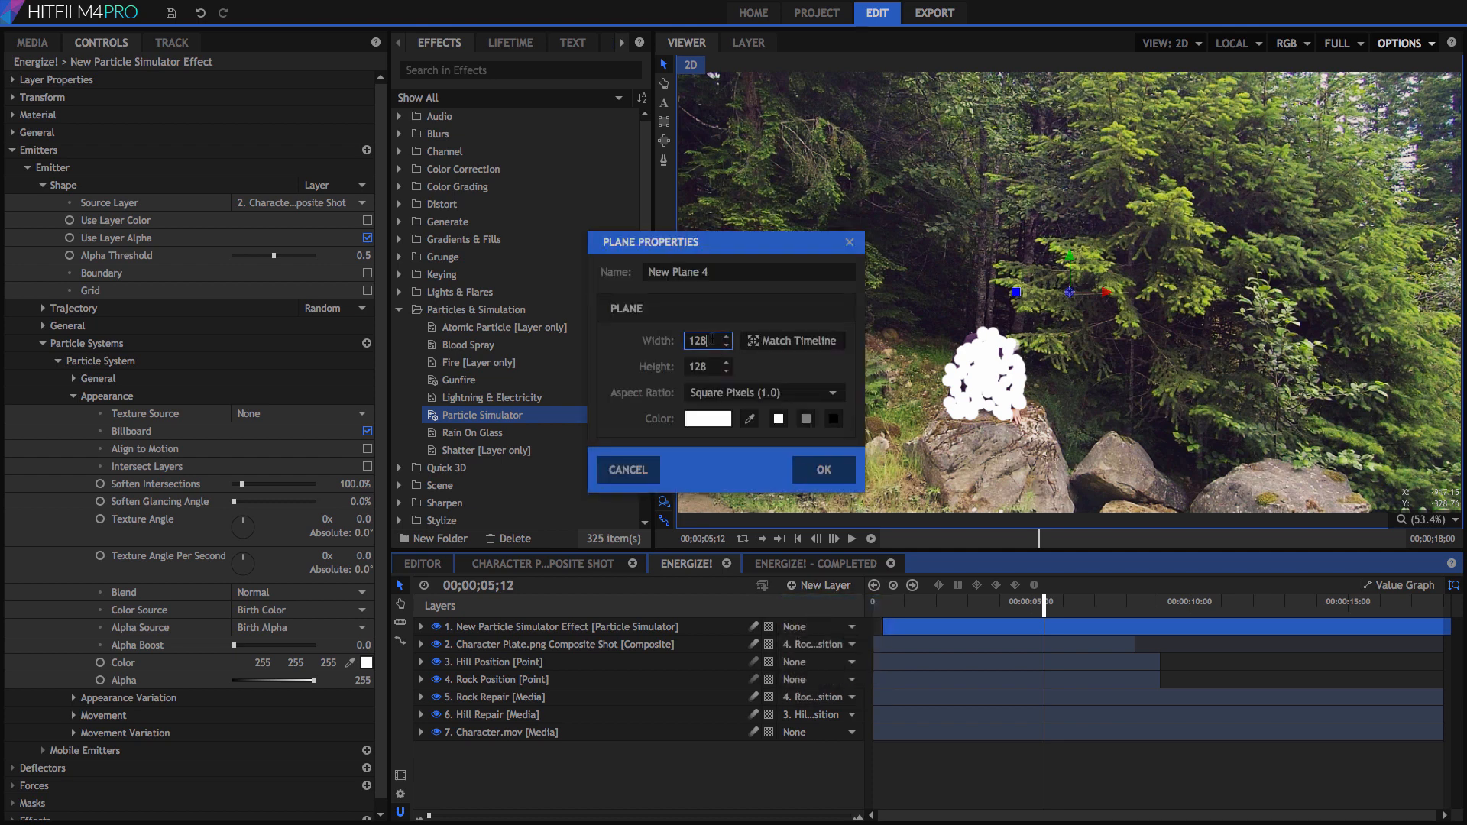
pyautogui.press('Tab')
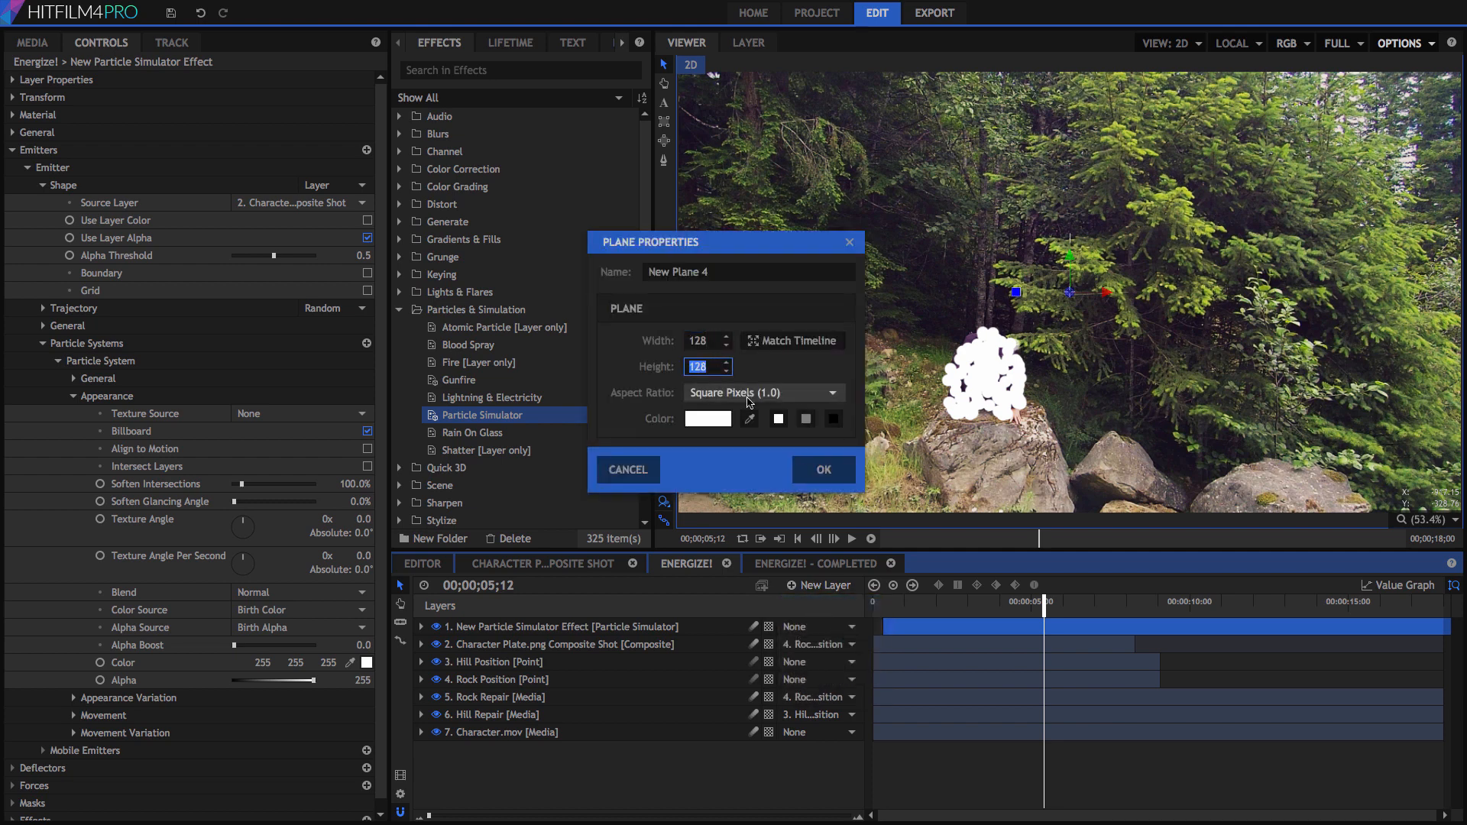
pyautogui.click(822, 469)
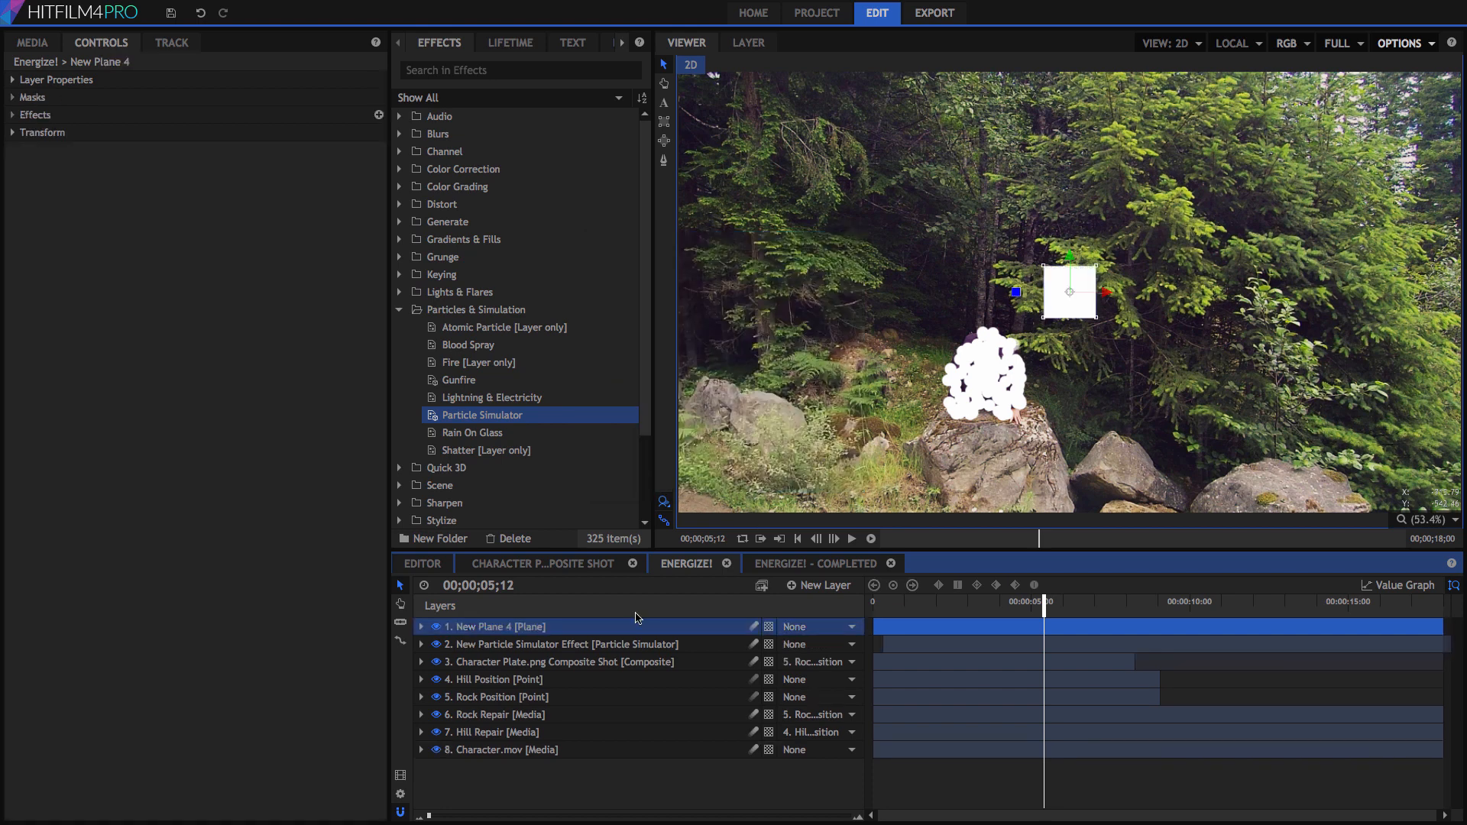
# Convert the new plane into a composite shot named Texture, taking its properties from the selected layer
pyautogui.rightClick(532, 626)
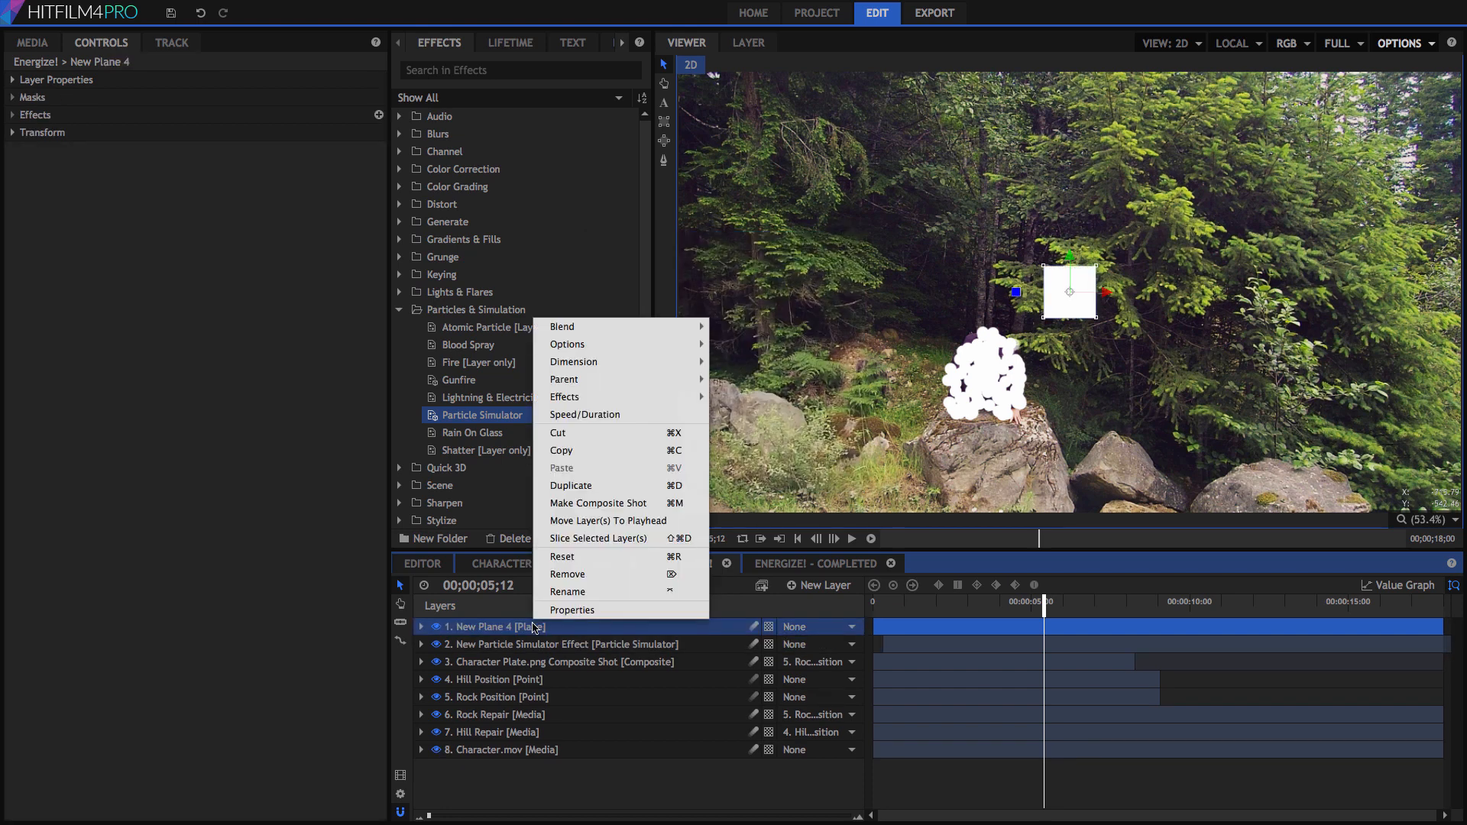
pyautogui.click(598, 502)
pyautogui.write('Texture')
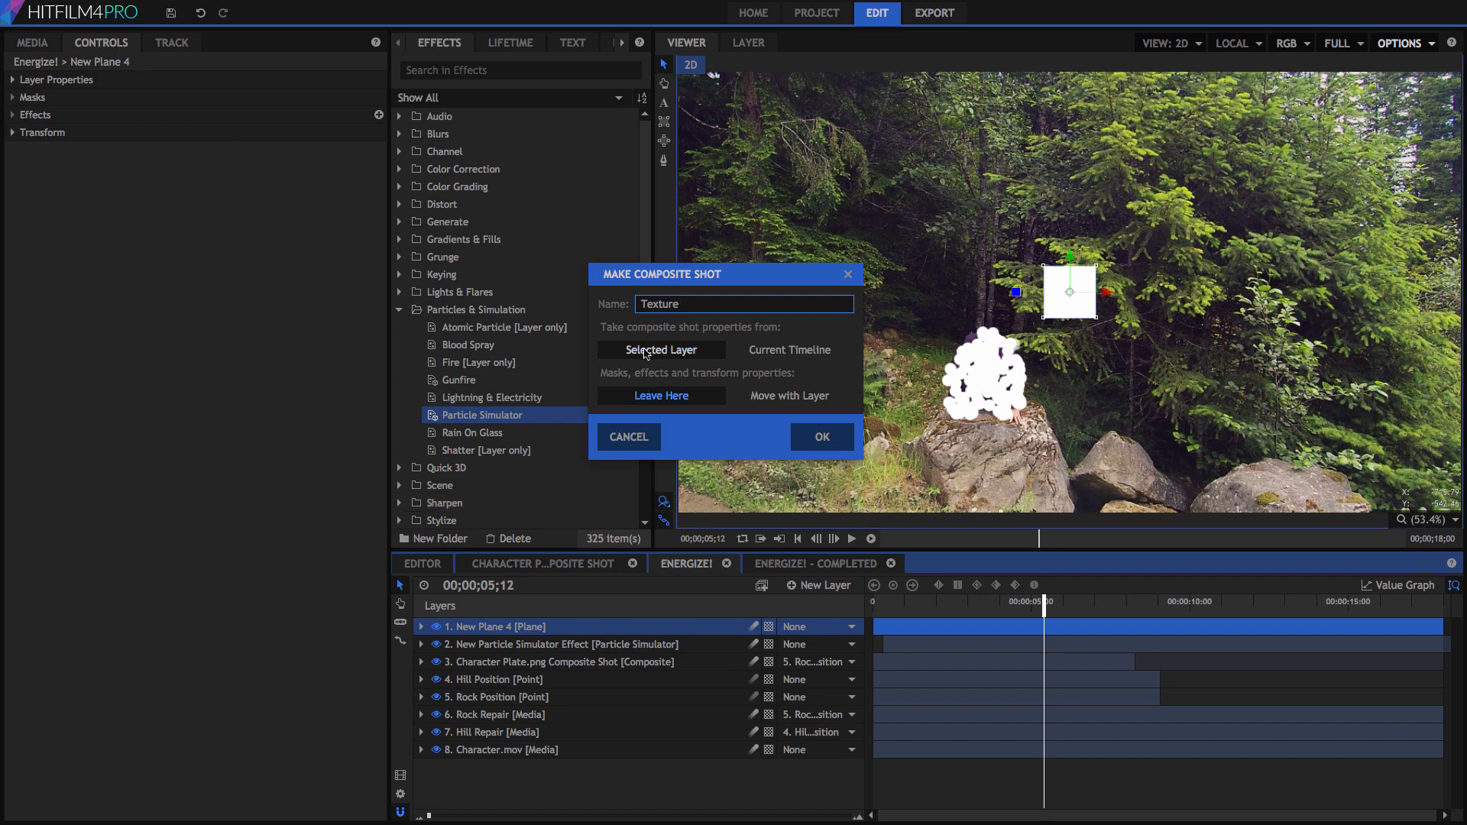
pyautogui.click(646, 352)
pyautogui.click(802, 435)
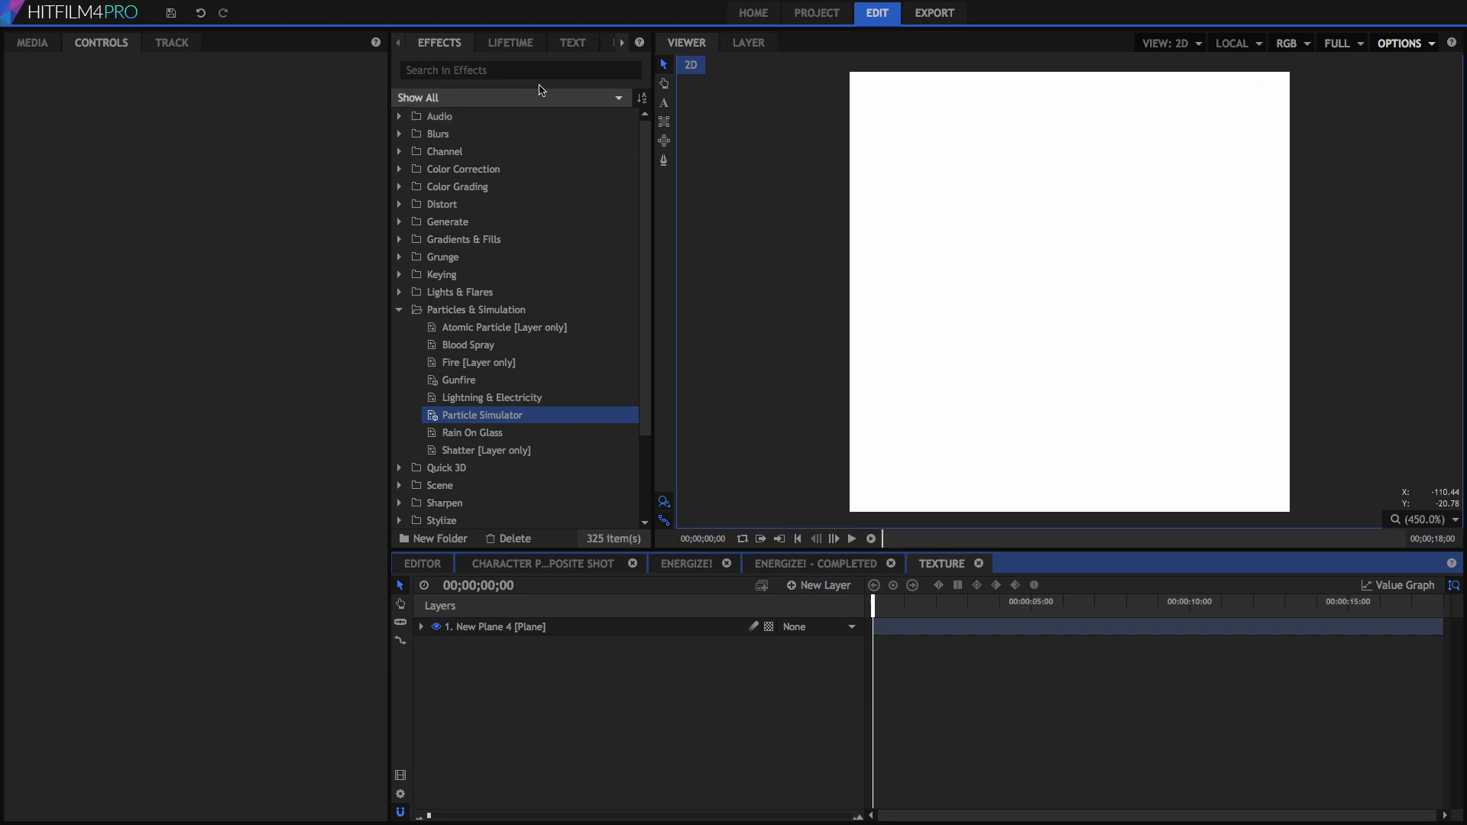
# Add the Radio Waves effect to the plane in the Texture shot and move the playhead to 00;00;03;14
pyautogui.click(534, 72)
pyautogui.write('radio')
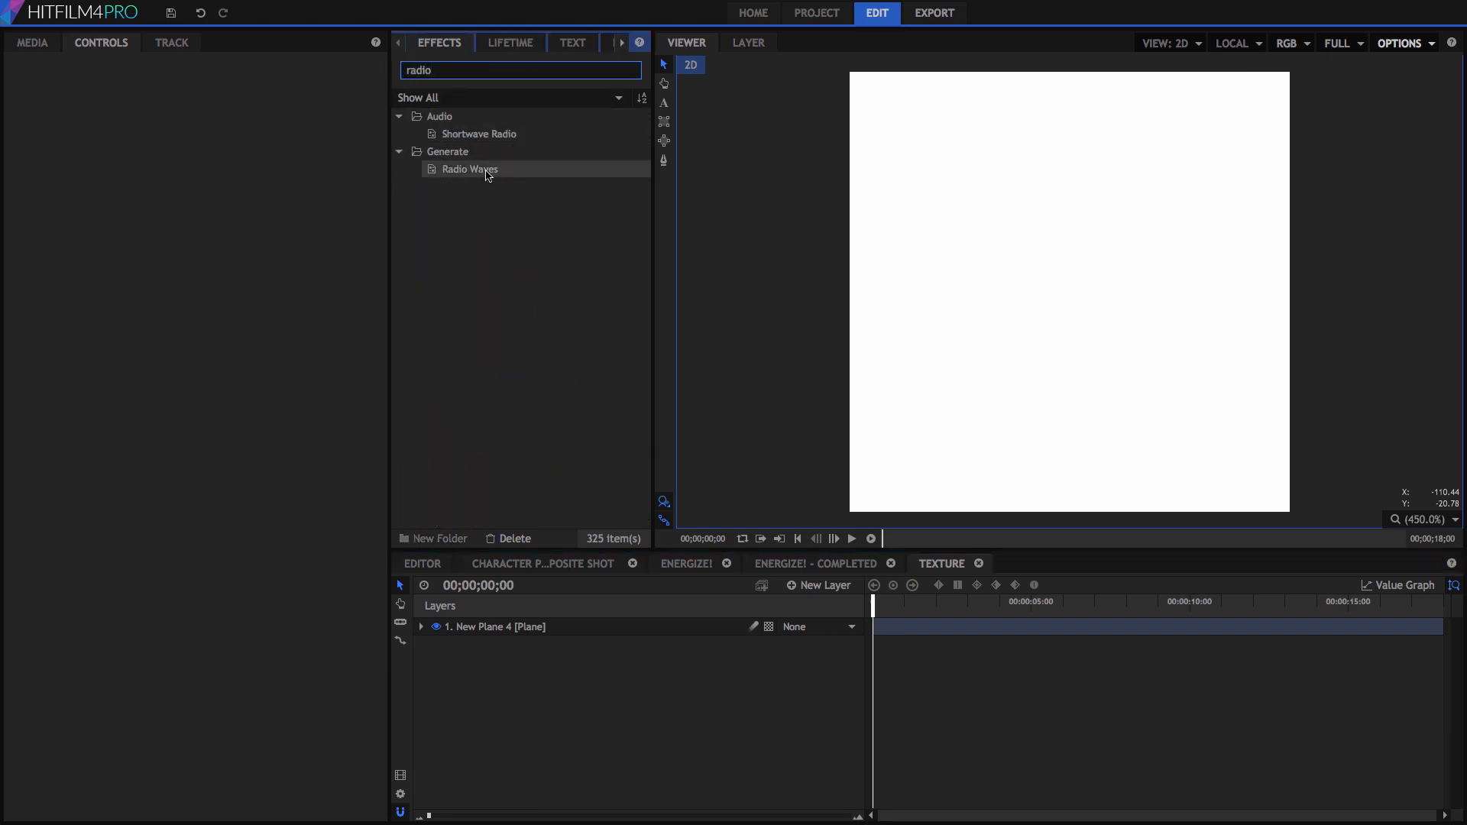
pyautogui.moveTo(486, 175); pyautogui.dragTo(491, 626)
pyautogui.moveTo(974, 603); pyautogui.dragTo(982, 604)
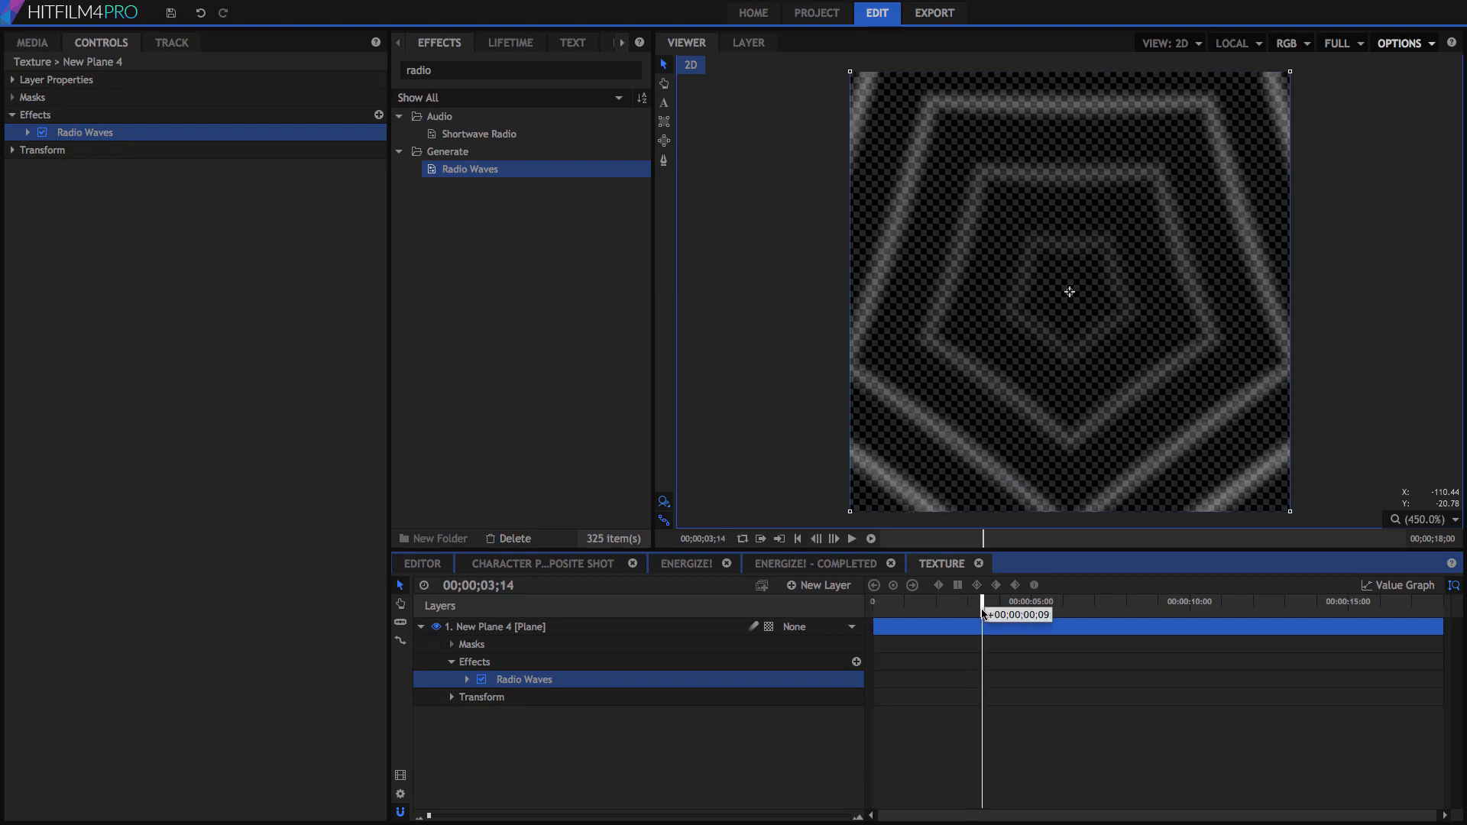
# Set the Radio Waves shape to Hexagon with a Curvature of 37.82 and a Pinch of 0.26
pyautogui.click(27, 132)
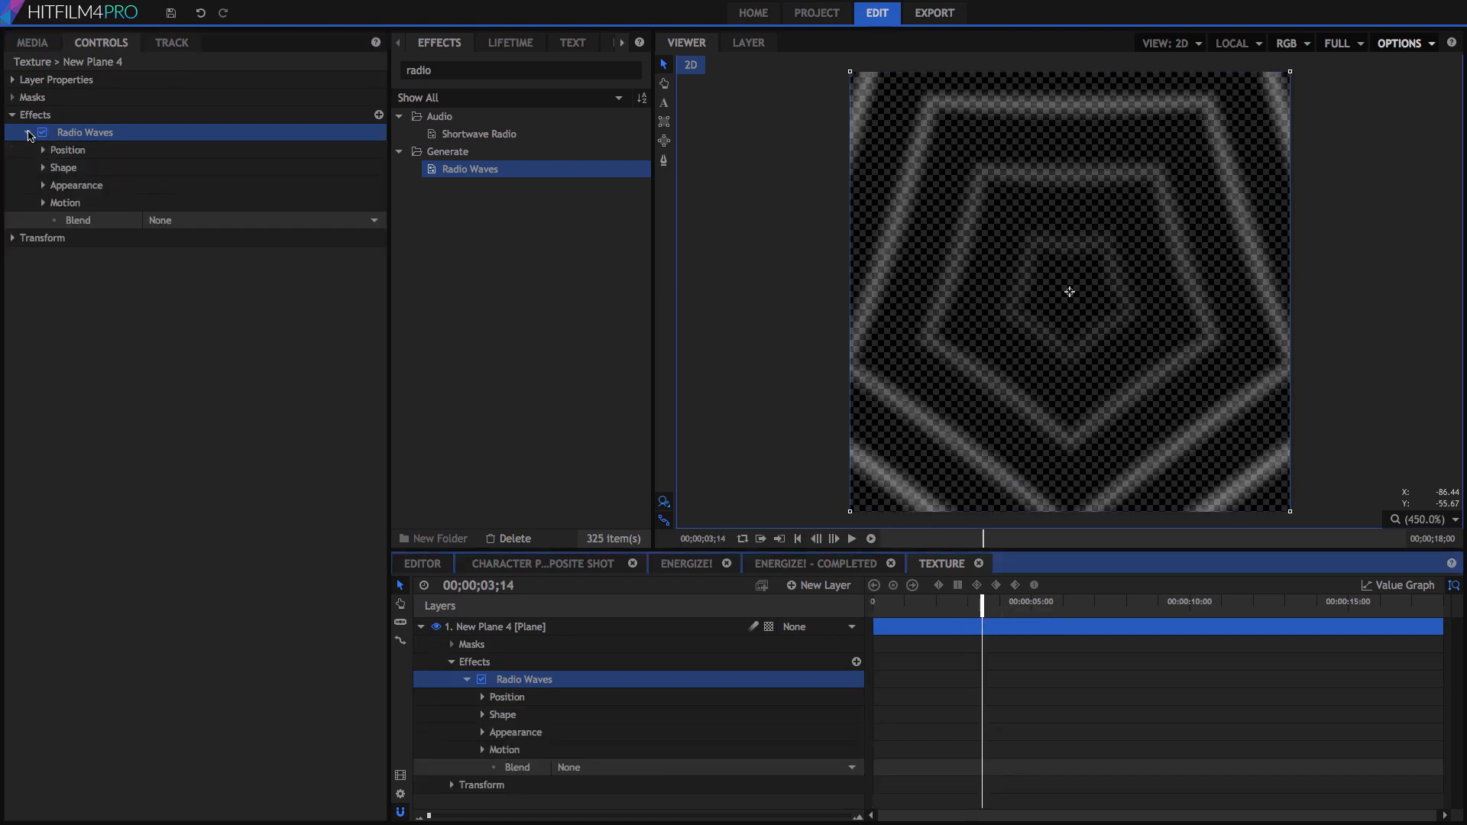
pyautogui.click(43, 167)
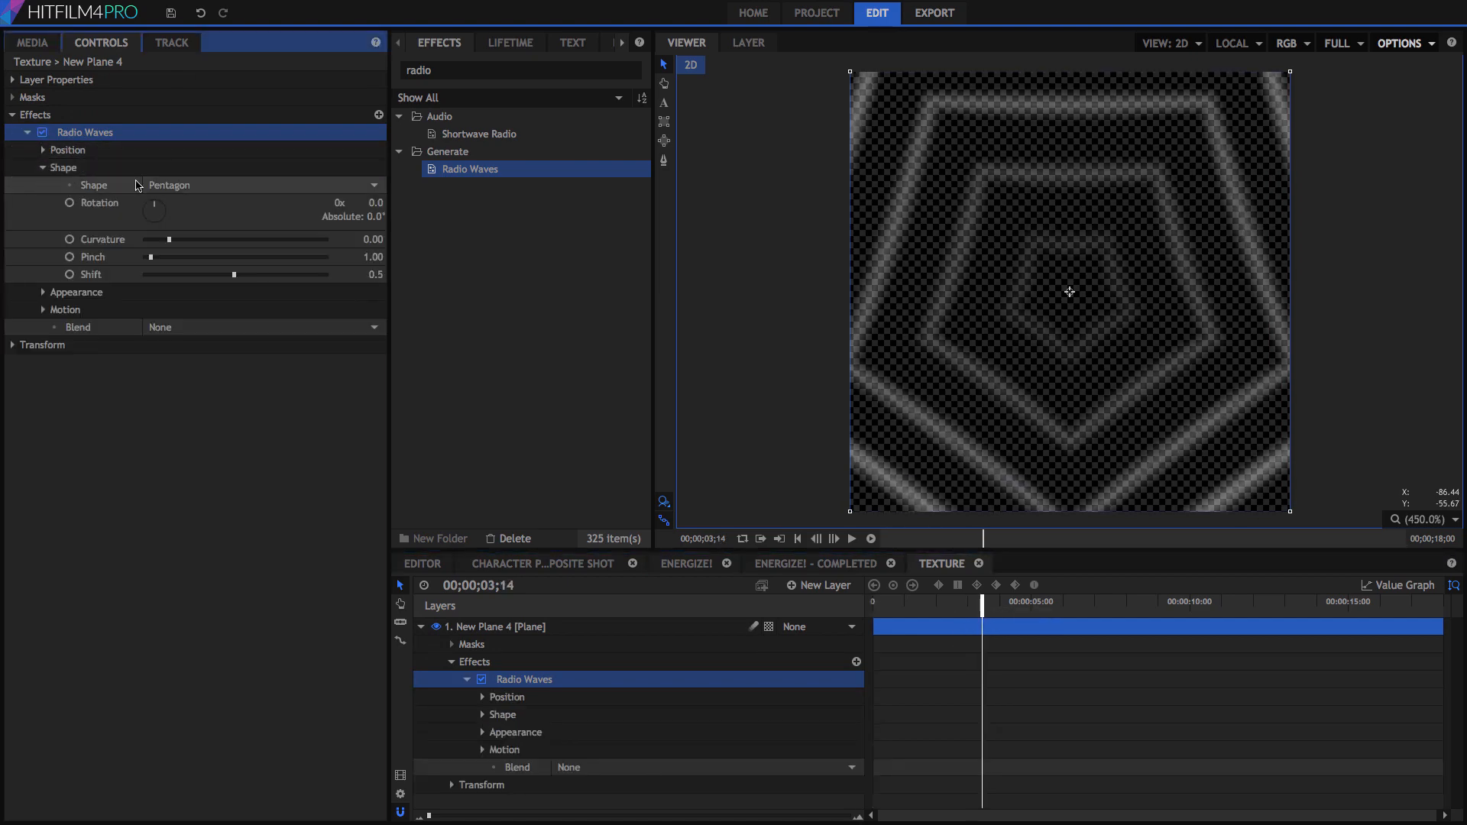
pyautogui.click(199, 185)
pyautogui.click(172, 246)
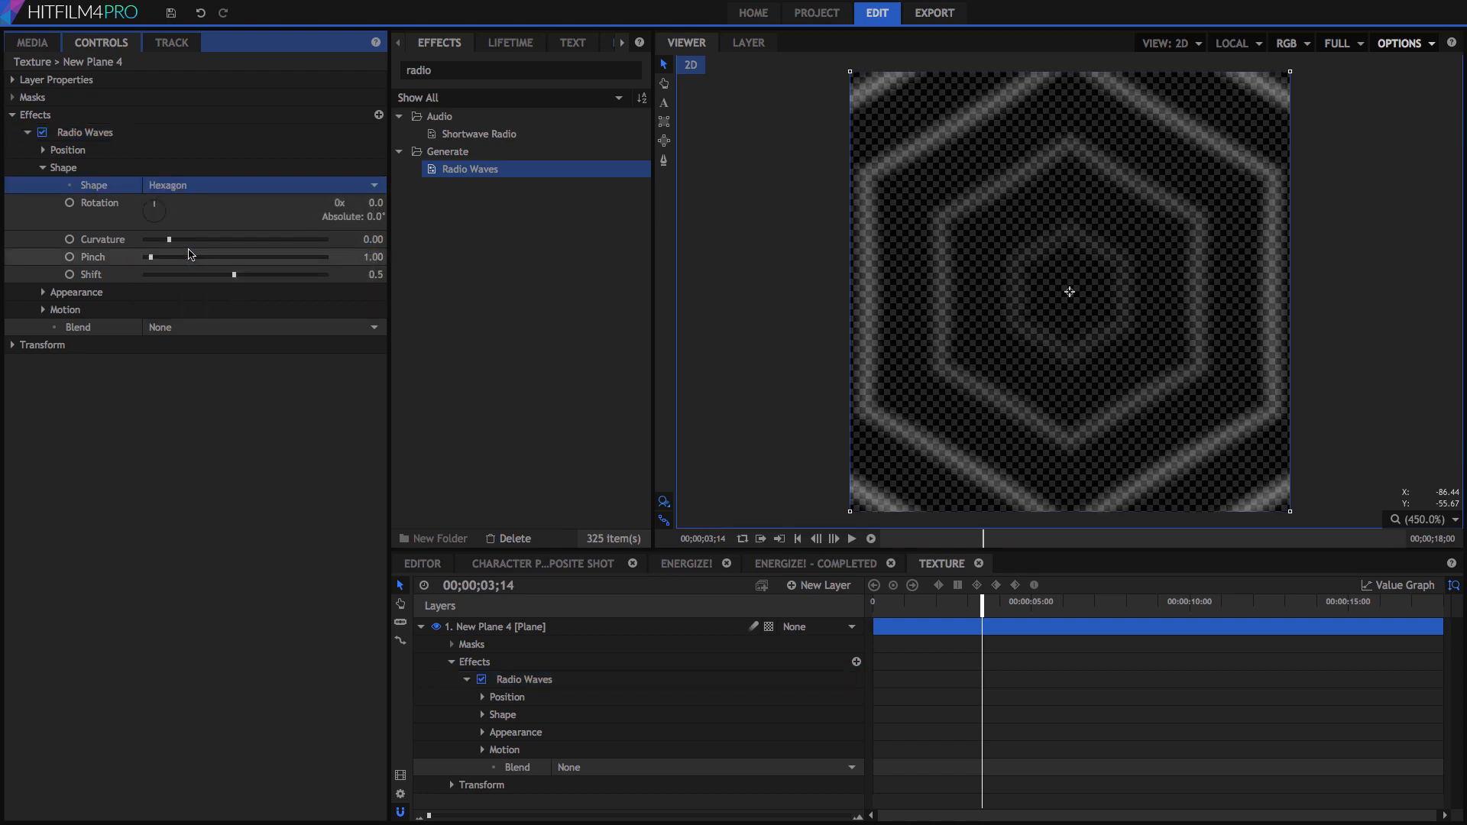
pyautogui.moveTo(306, 239); pyautogui.dragTo(288, 241)
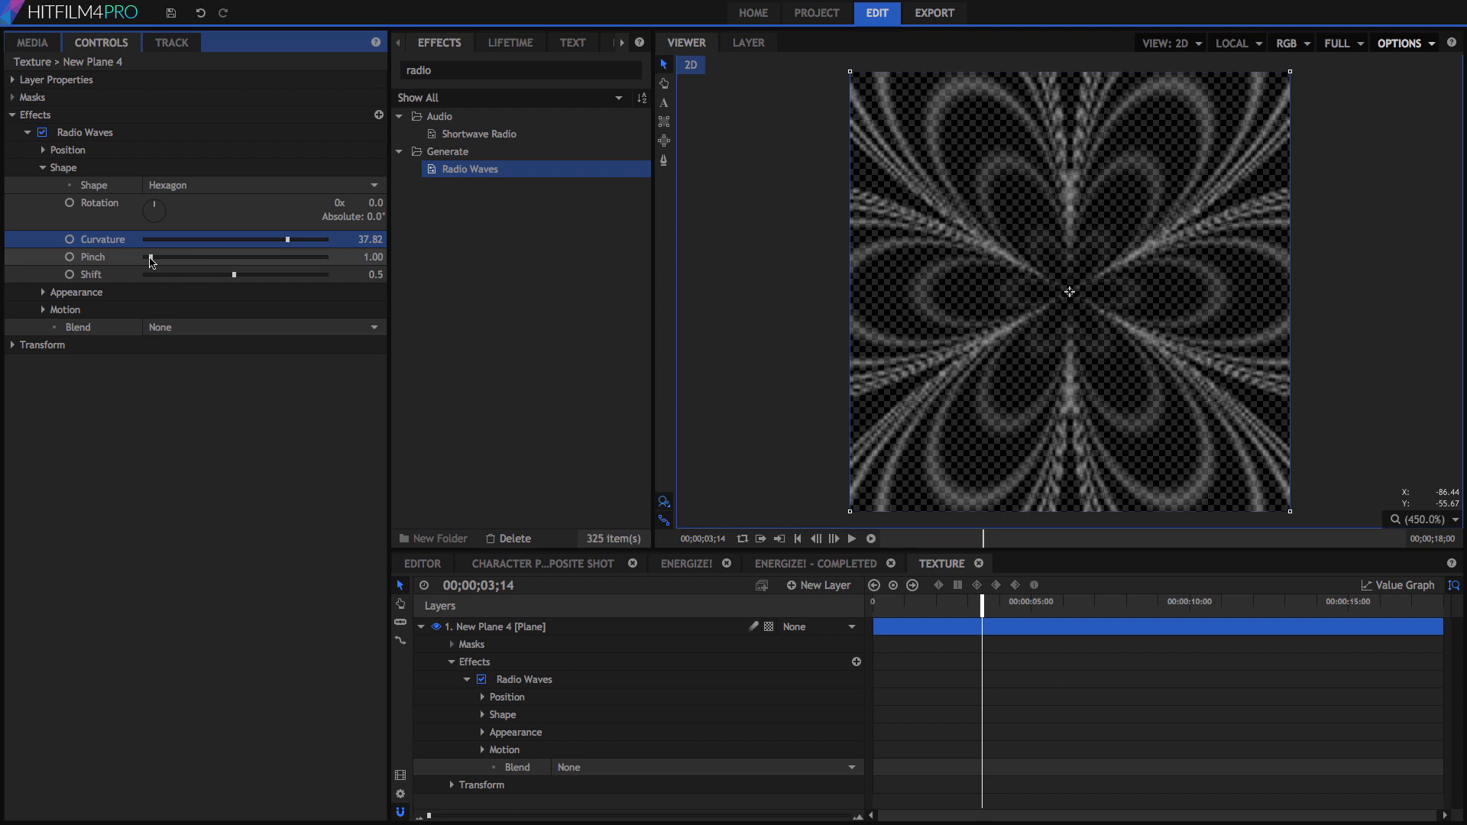
pyautogui.moveTo(151, 261); pyautogui.dragTo(149, 262)
# Set the Radio Waves Fade In to 0%, Wave End to 1.25 seconds and motion Frequency to 100
pyautogui.click(44, 292)
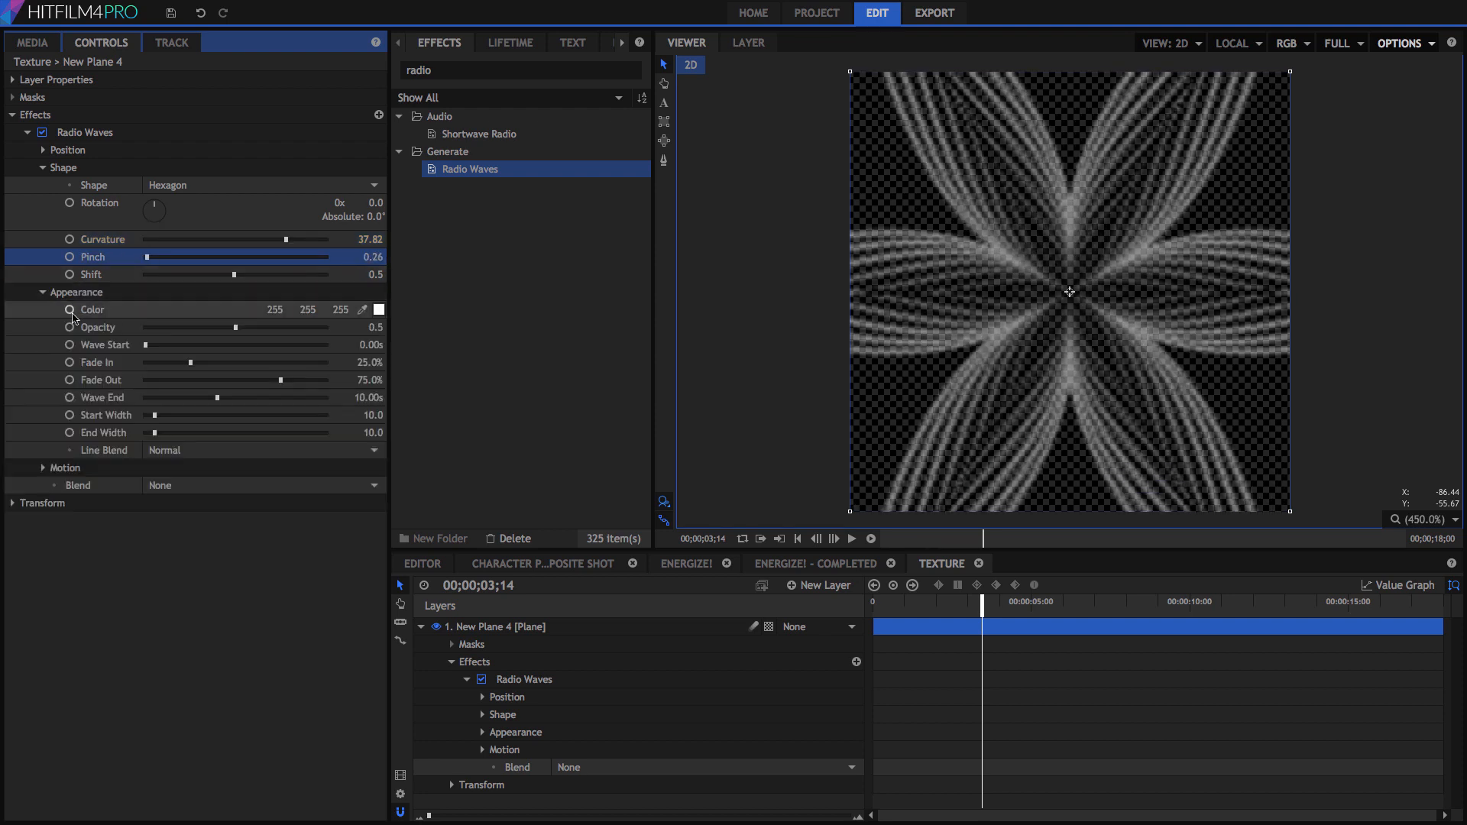
pyautogui.moveTo(190, 362); pyautogui.dragTo(155, 398)
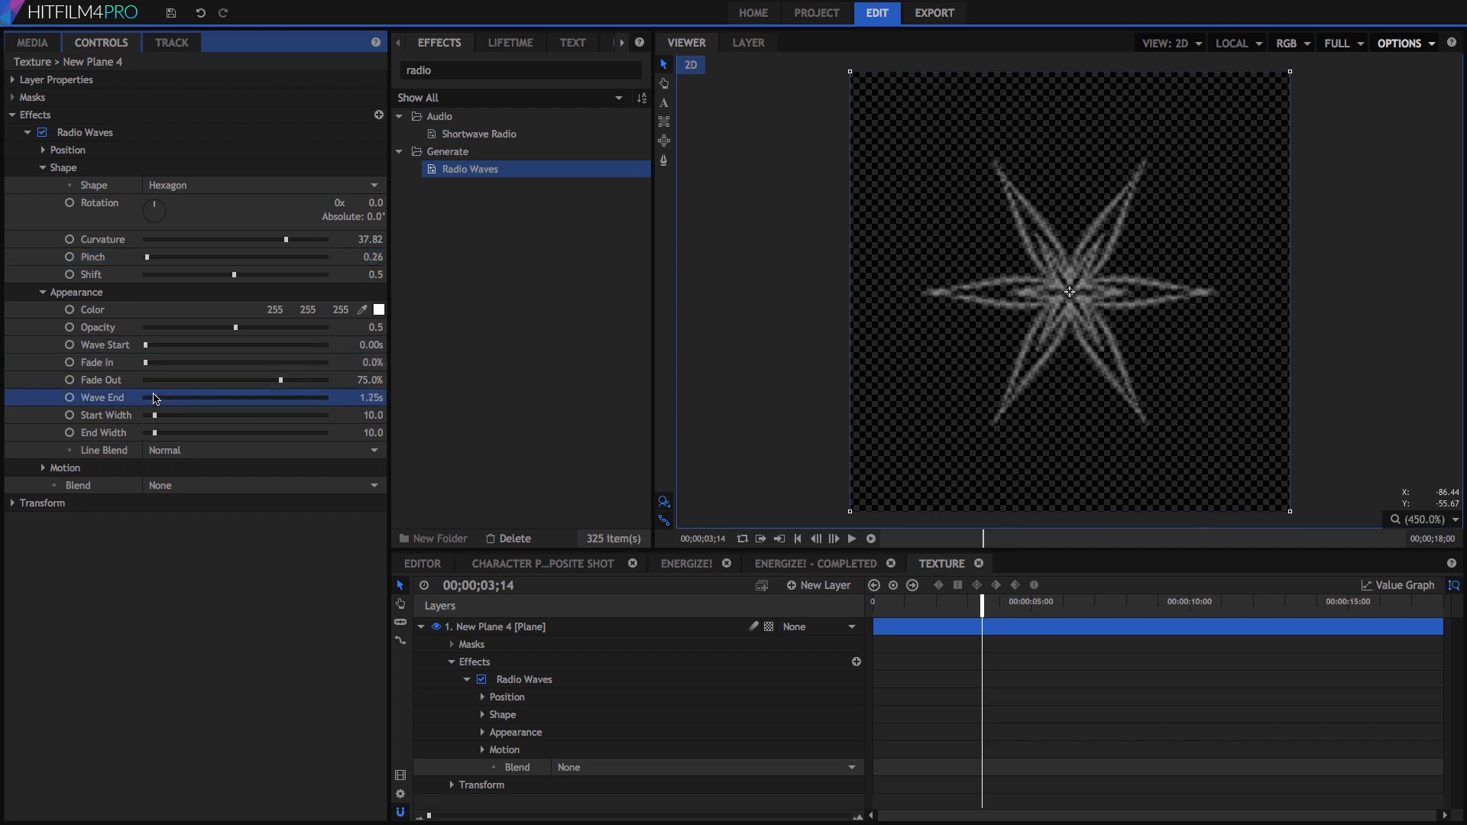
pyautogui.click(42, 467)
pyautogui.moveTo(150, 486); pyautogui.dragTo(384, 491)
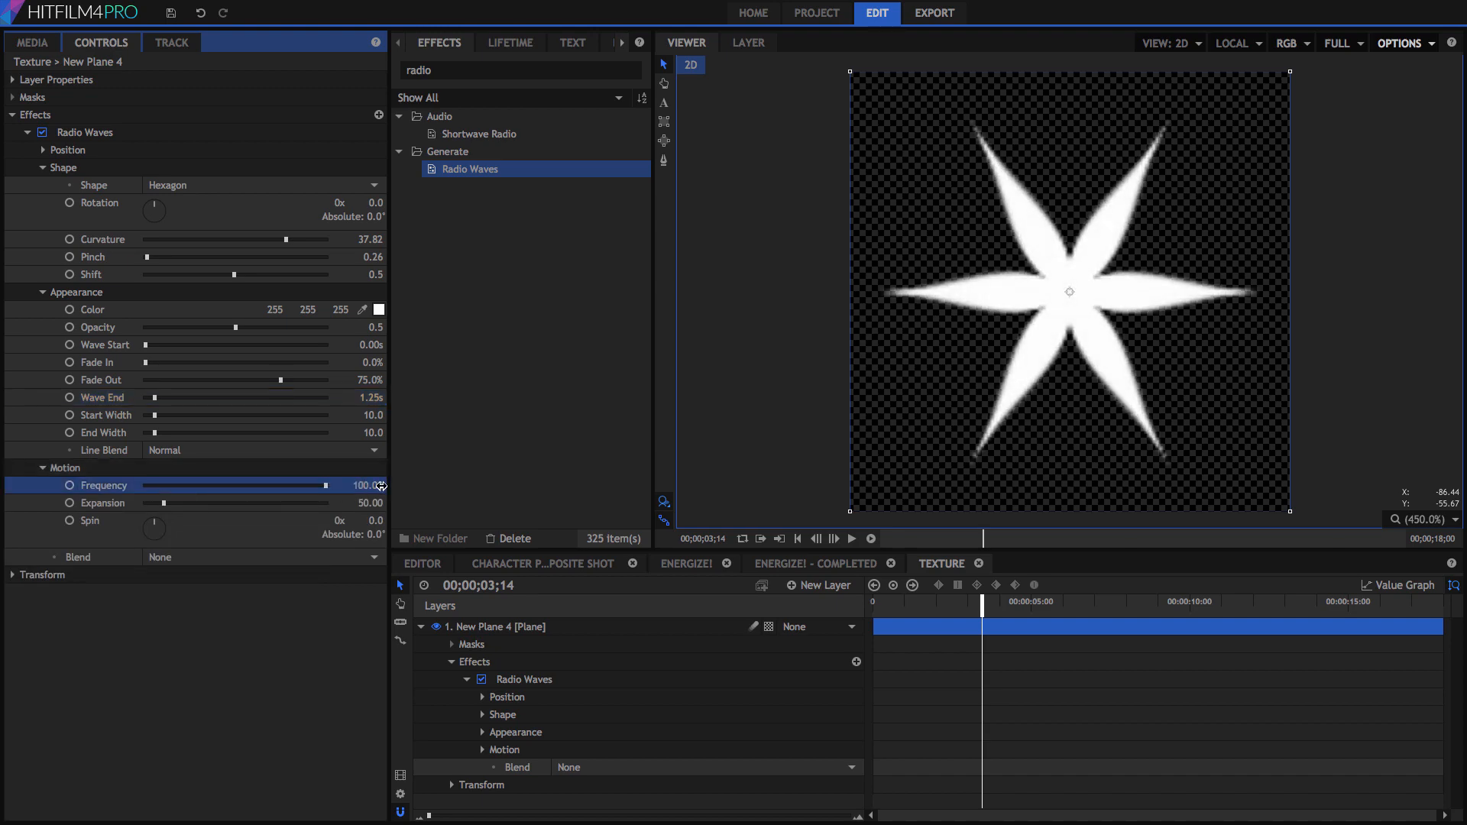
pyautogui.moveTo(982, 604)
pyautogui.mouseDown()
pyautogui.moveTo(878, 613)
pyautogui.moveTo(991, 609)
pyautogui.mouseUp()
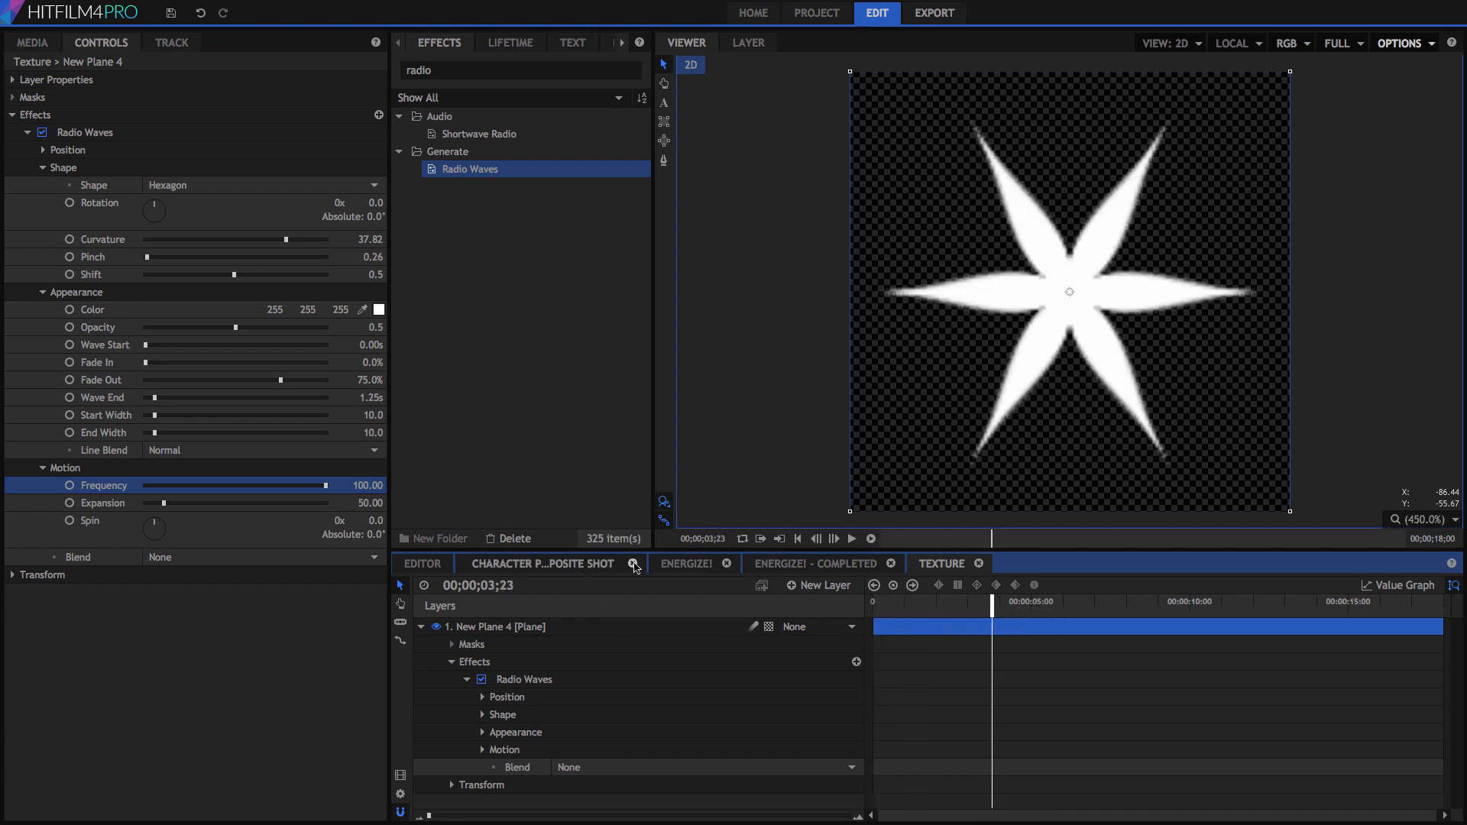
# In the Energize! shot, hide the Texture layer and set the particle system's Texture Source to Layer with Texture as its Source Layer
pyautogui.click(698, 563)
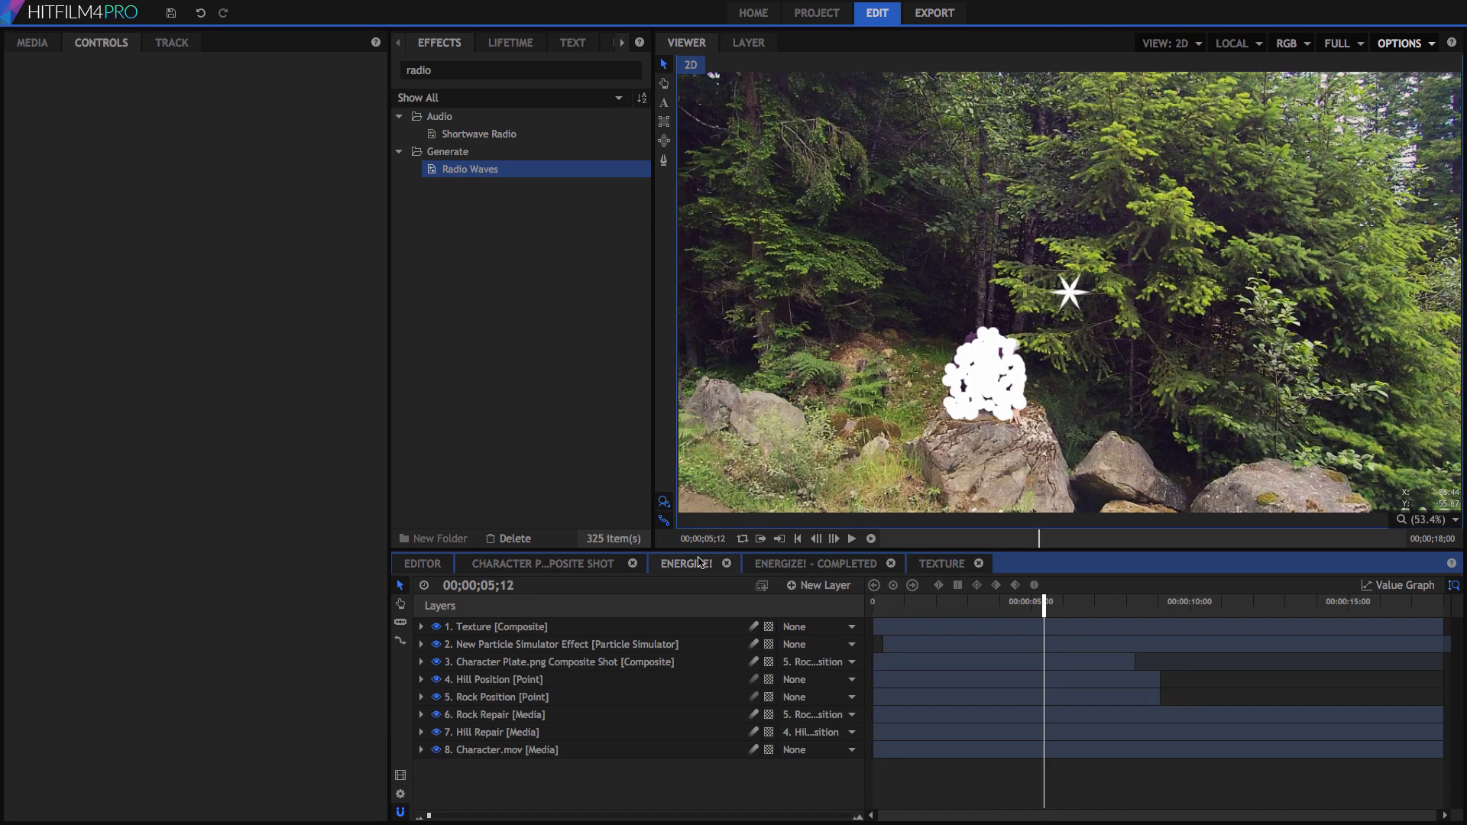
pyautogui.click(436, 627)
pyautogui.doubleClick(515, 646)
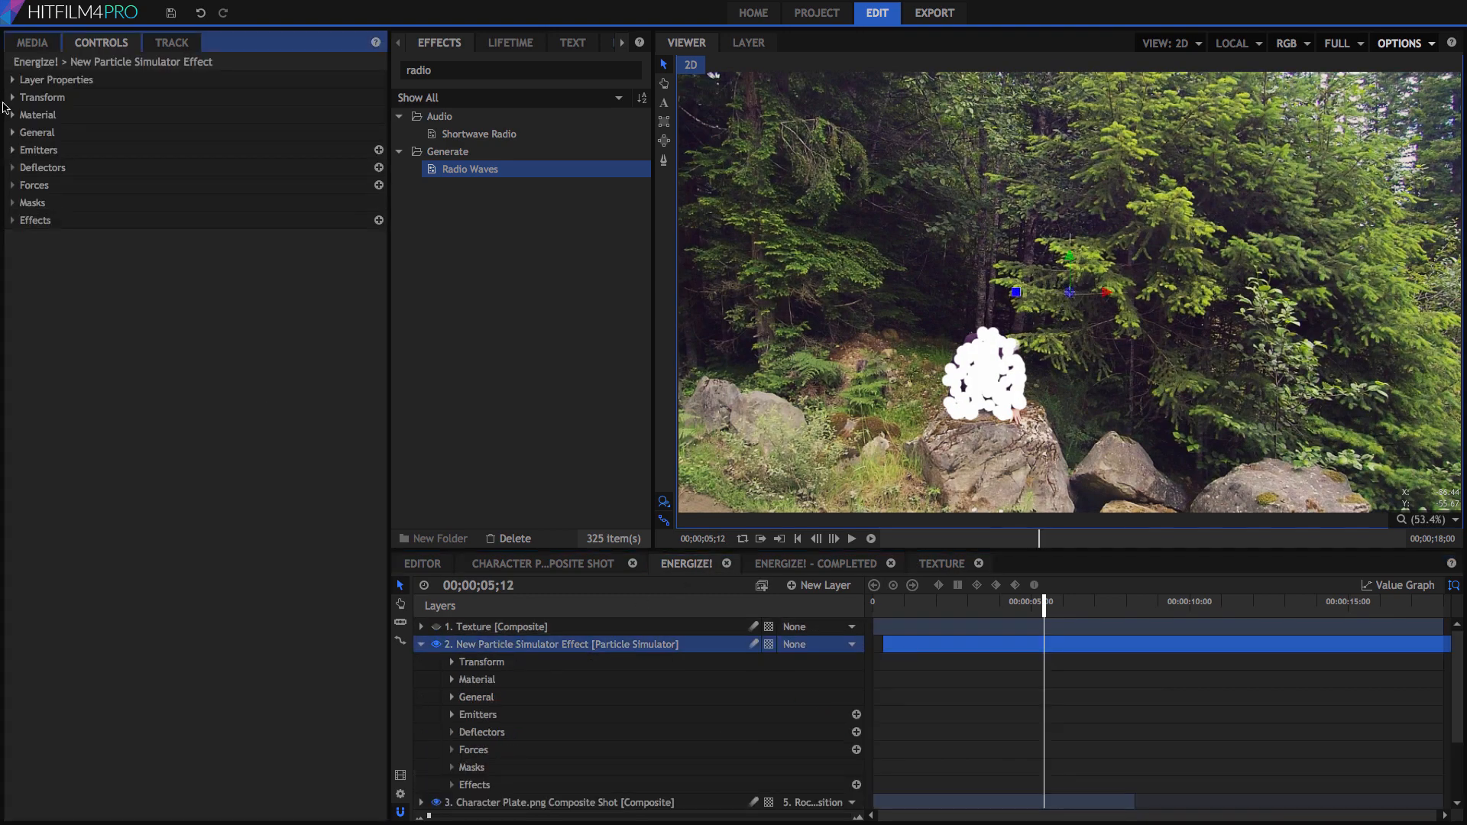
pyautogui.click(13, 151)
pyautogui.click(27, 168)
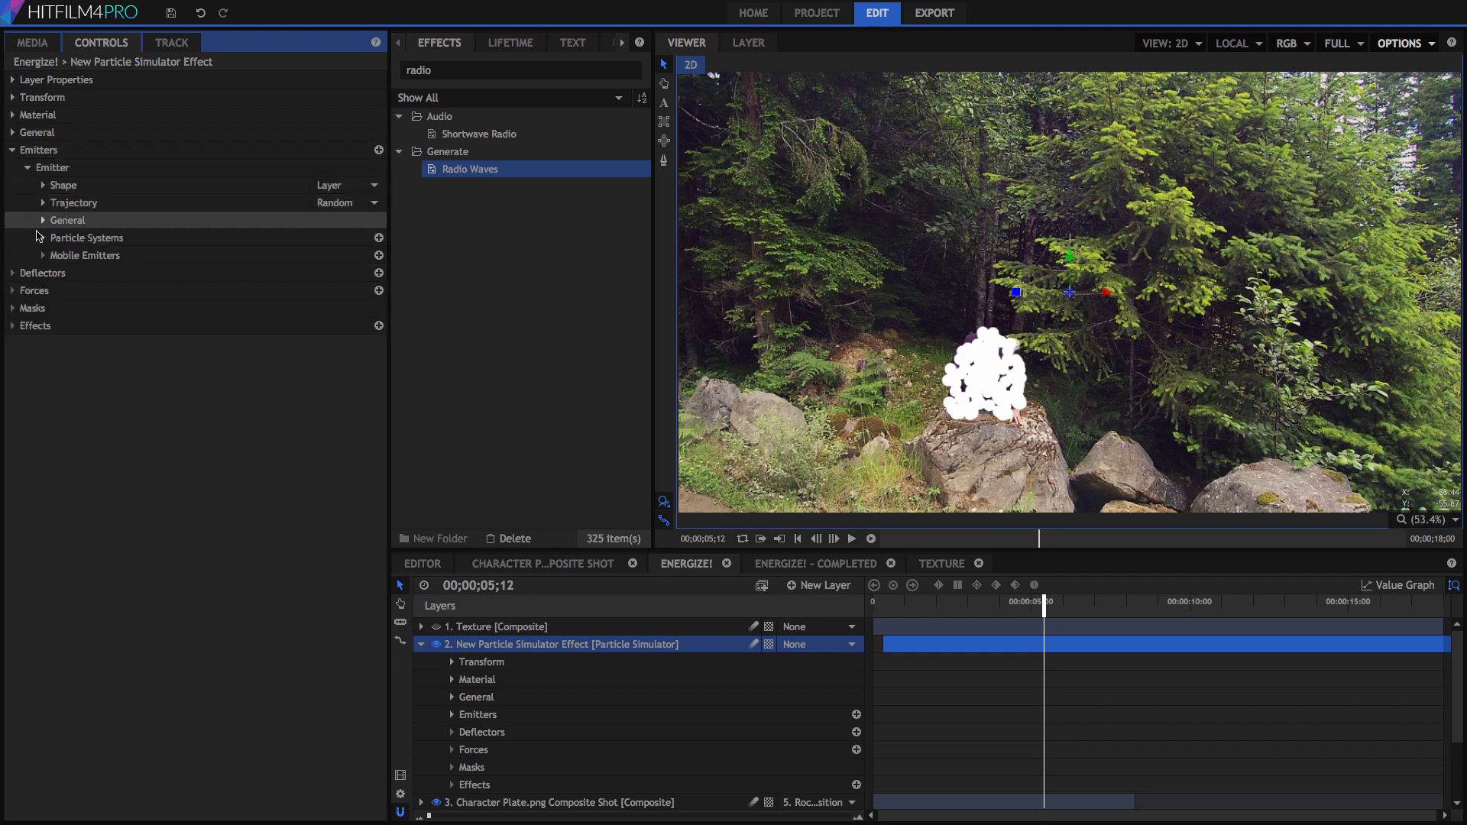
pyautogui.click(43, 237)
pyautogui.click(58, 255)
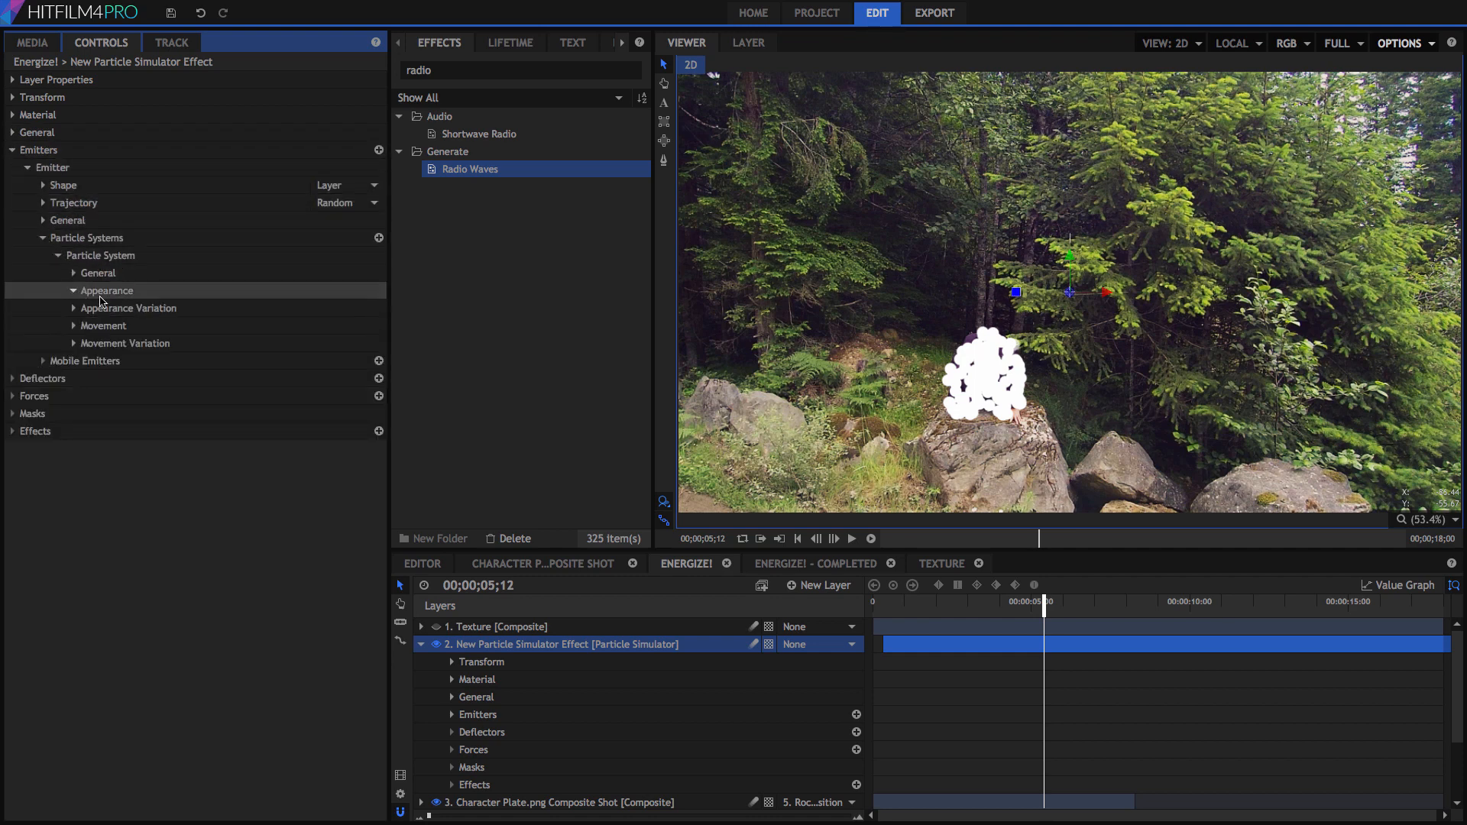
pyautogui.click(73, 290)
pyautogui.click(273, 308)
pyautogui.click(272, 323)
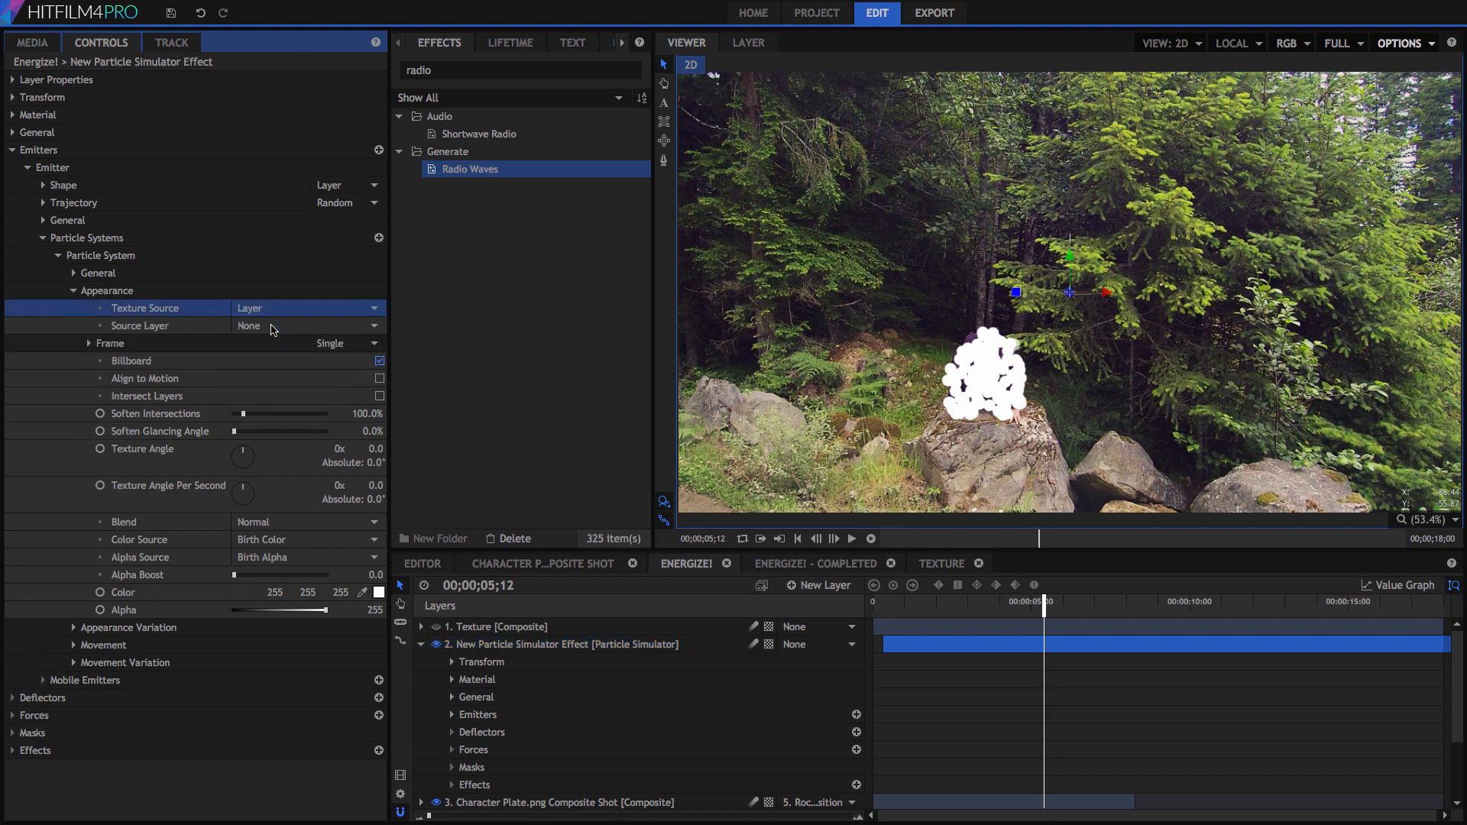
pyautogui.click(292, 327)
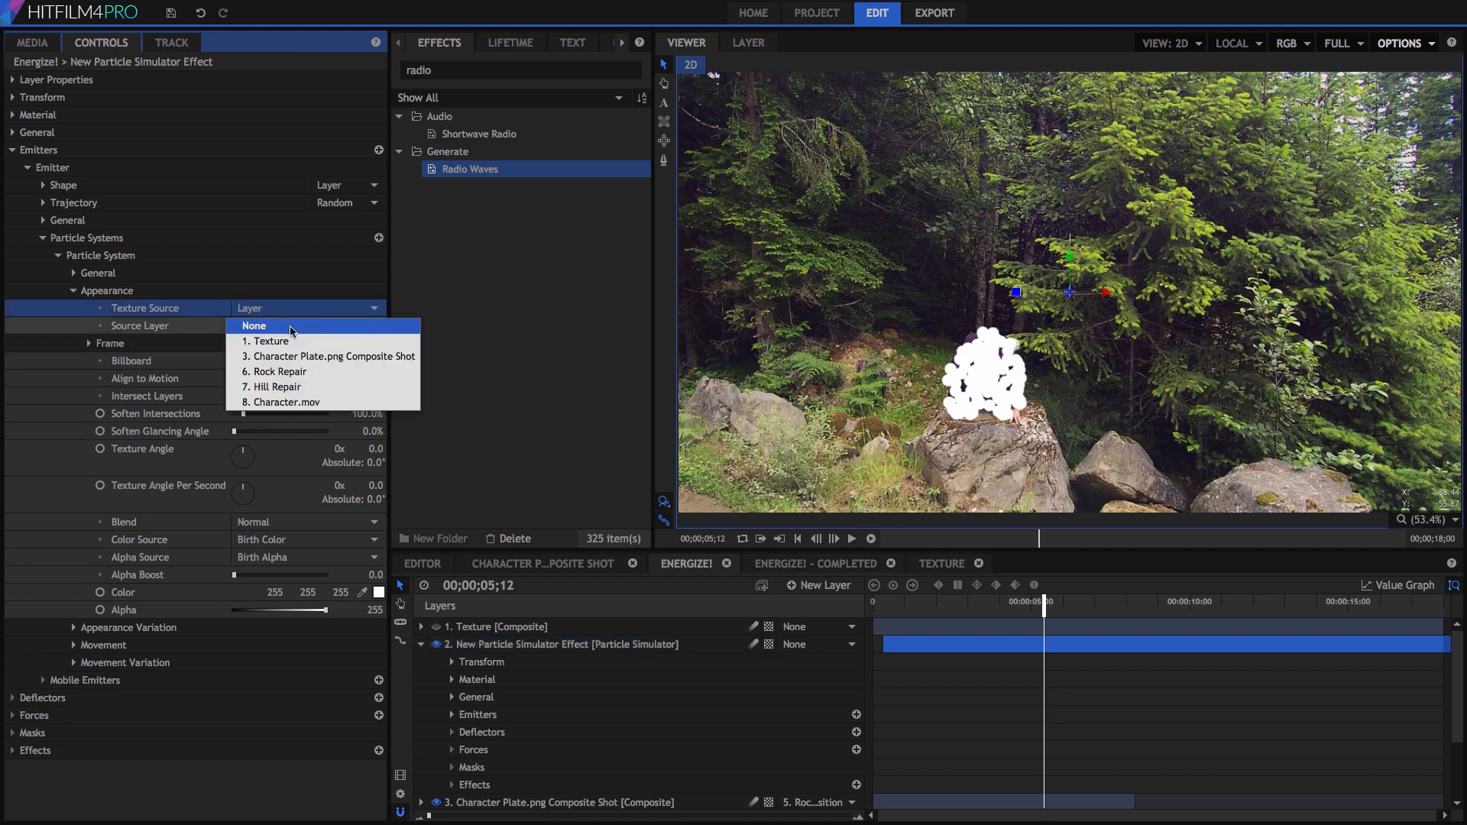
pyautogui.click(292, 340)
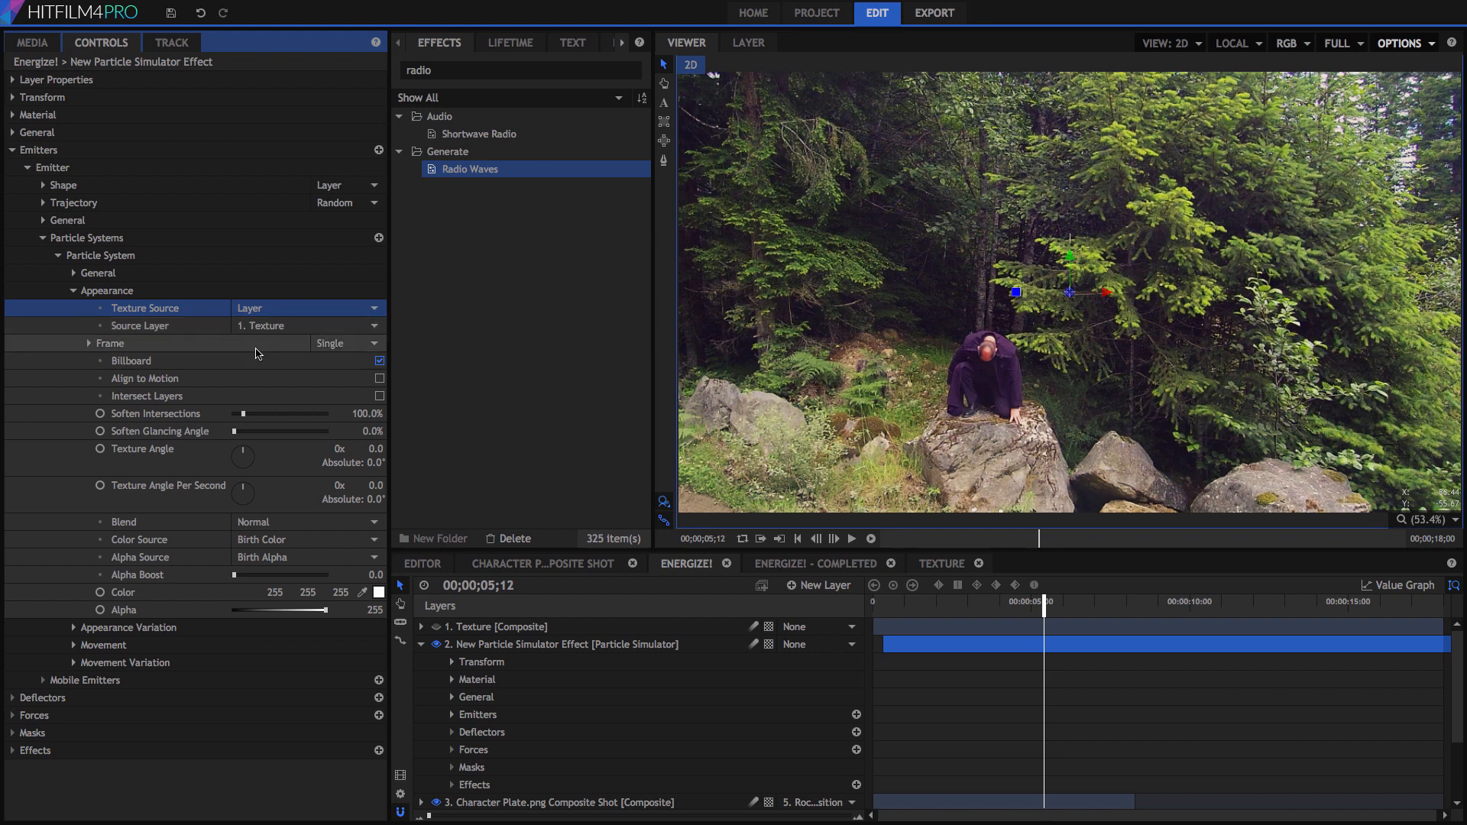
# Set the Frame Number of the particle texture to 100
pyautogui.click(88, 344)
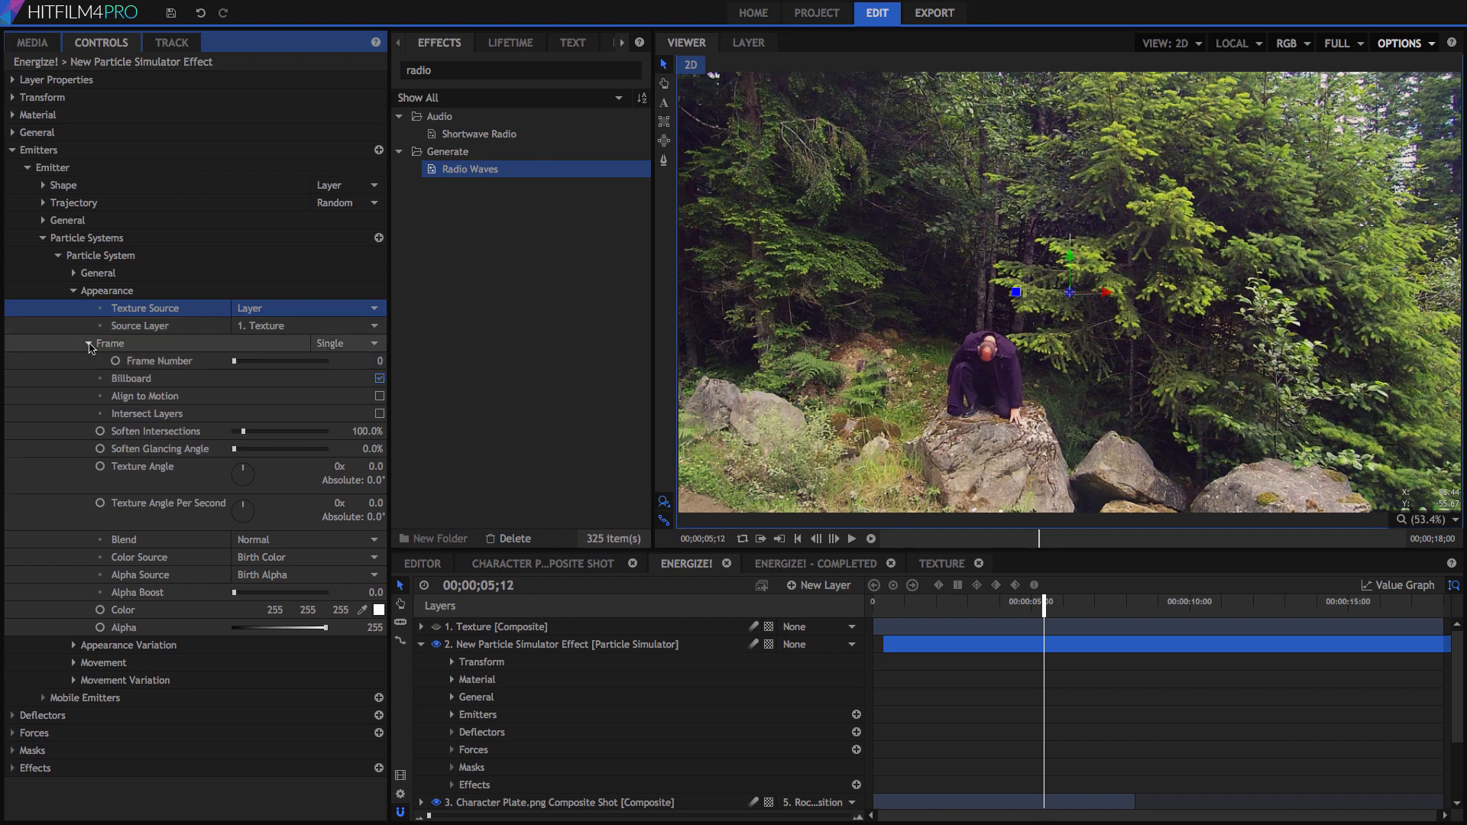
pyautogui.click(378, 361)
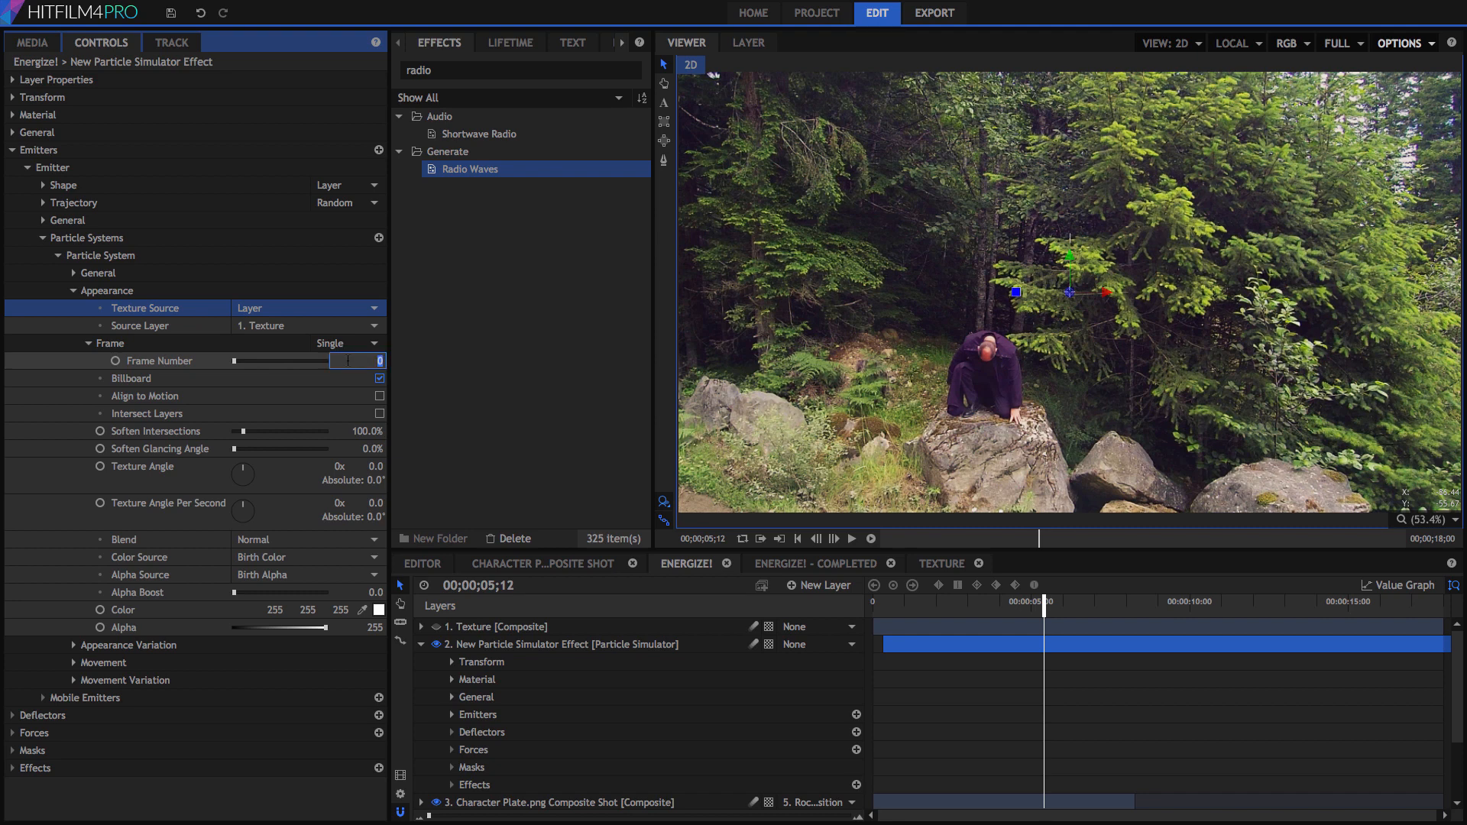
pyautogui.write('100')
pyautogui.press('Return')
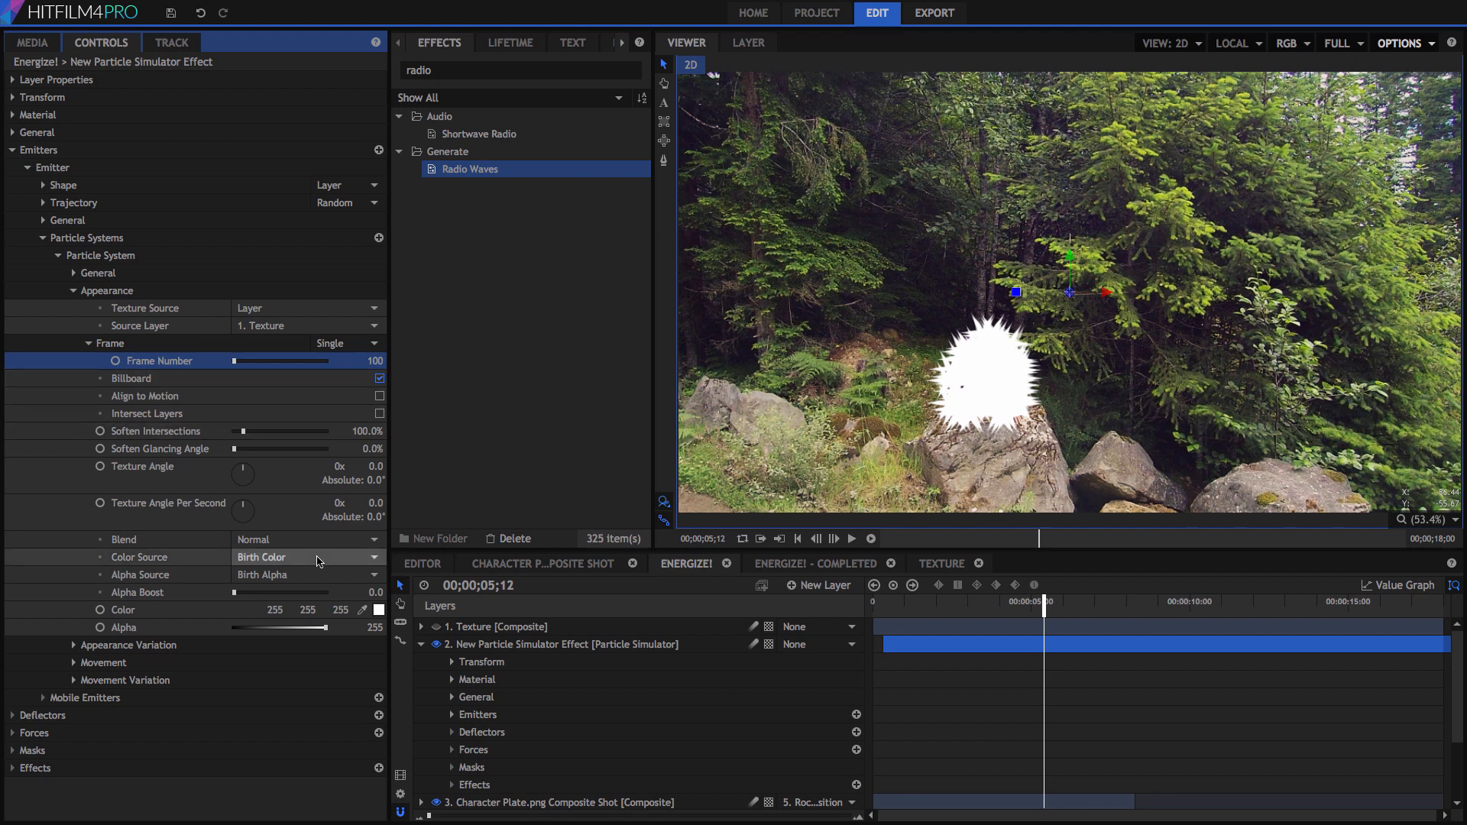
# Change the particle color to a pale yellow with RGB values 255, 236, 183
pyautogui.click(378, 610)
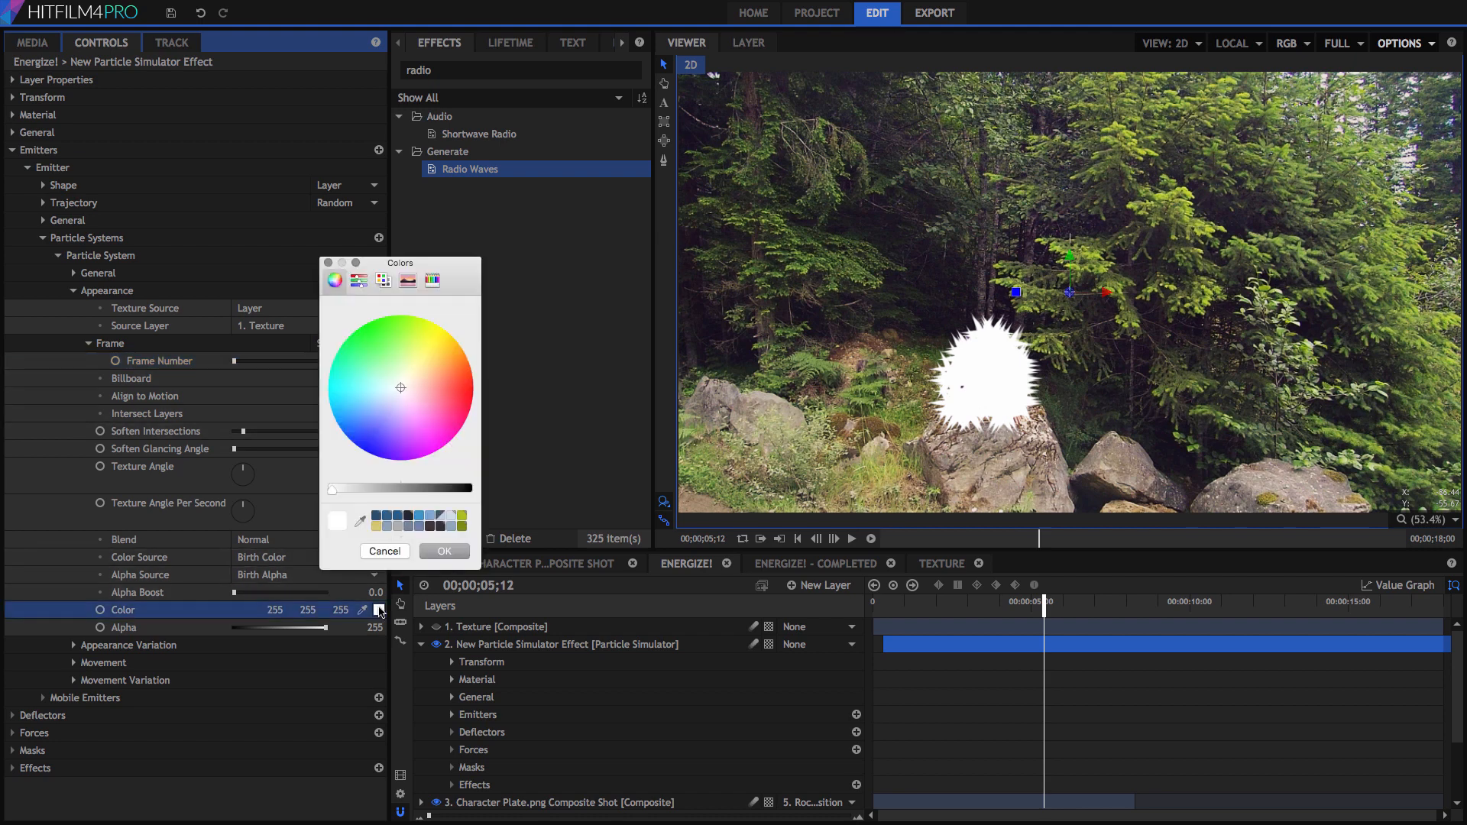
pyautogui.click(414, 374)
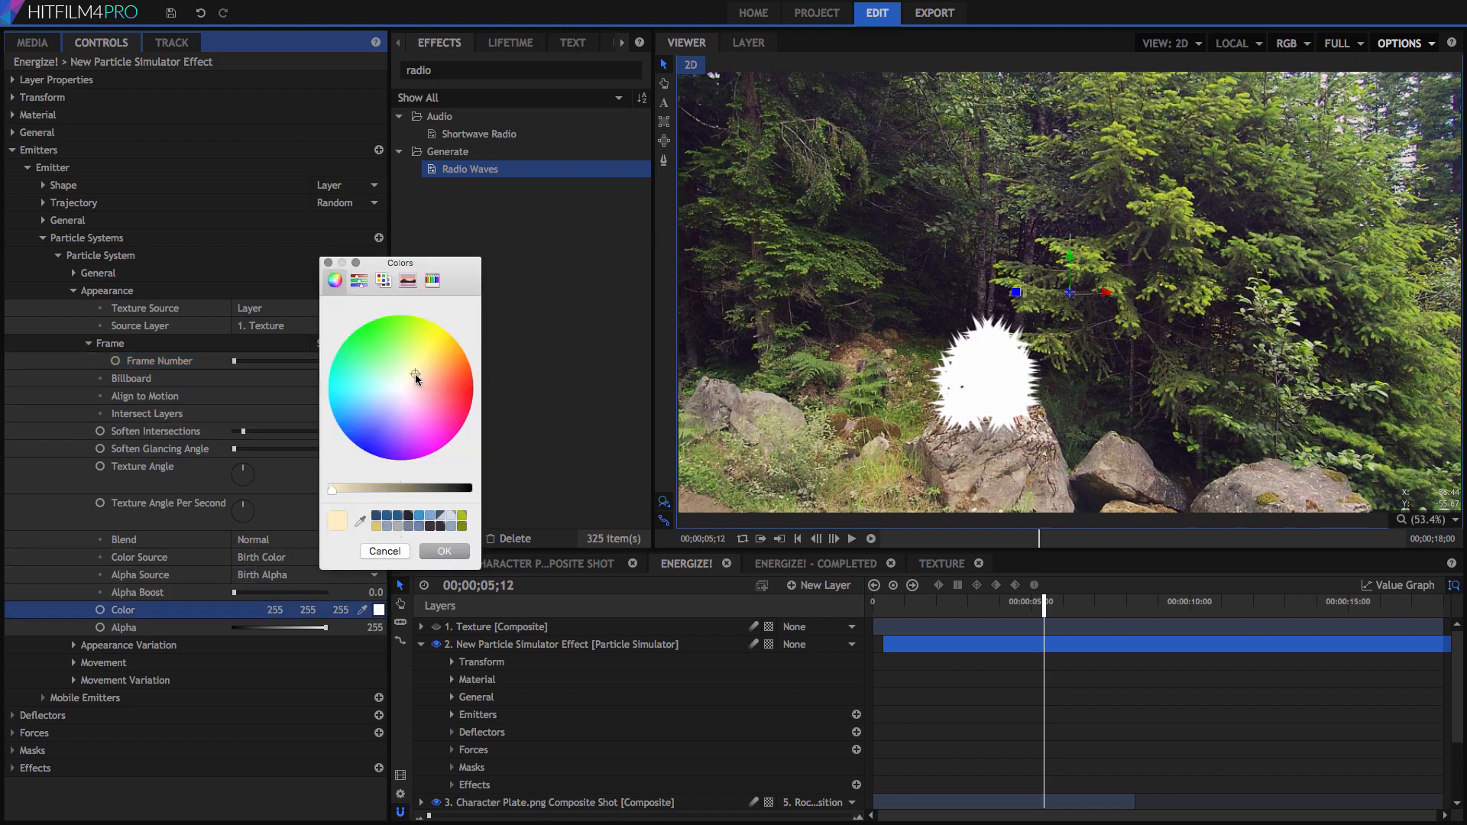
pyautogui.click(444, 551)
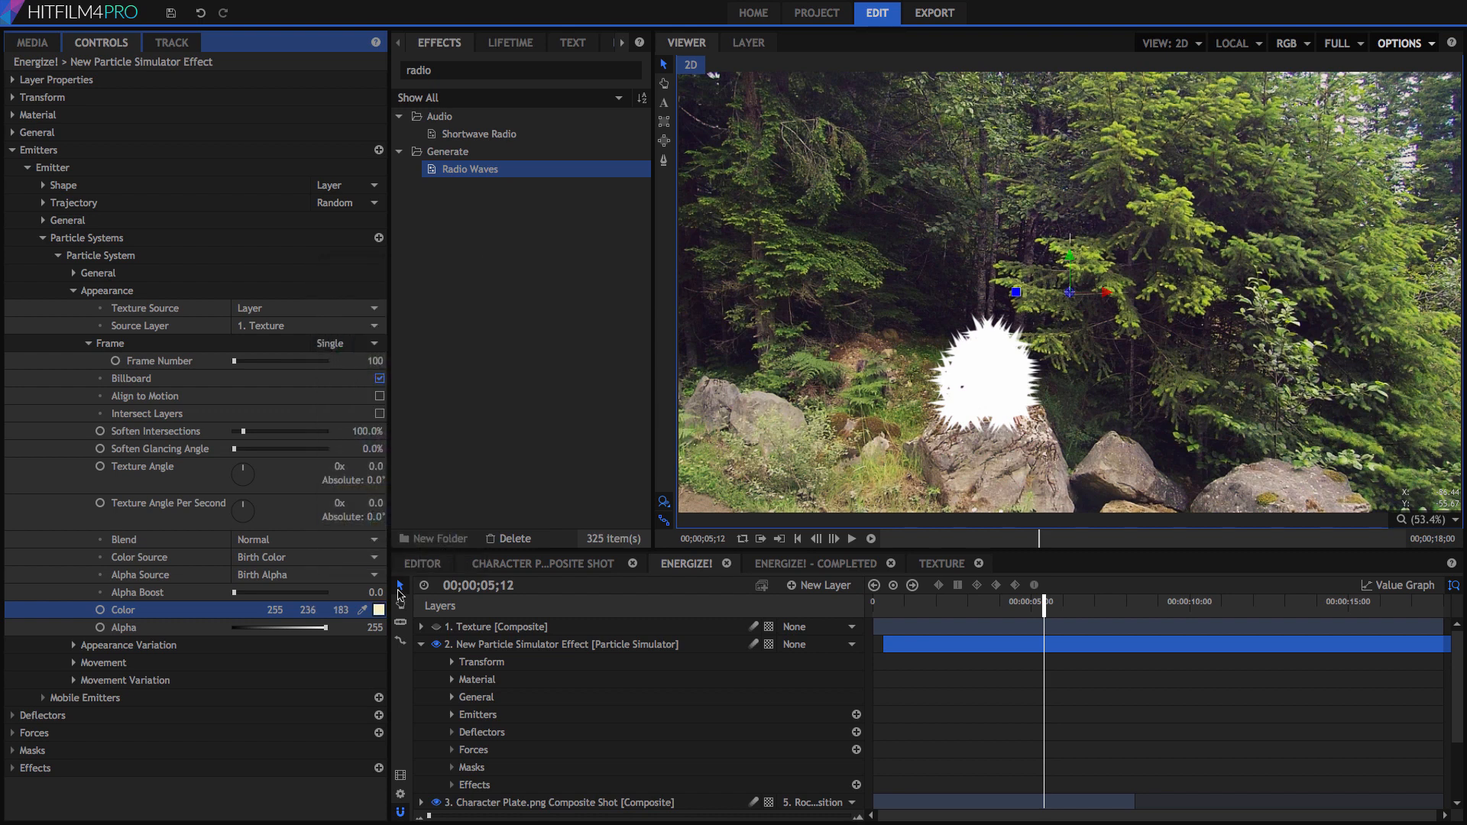
# Set the particles' movement Scale to 8% and collapse the Appearance and Movement settings
pyautogui.click(74, 663)
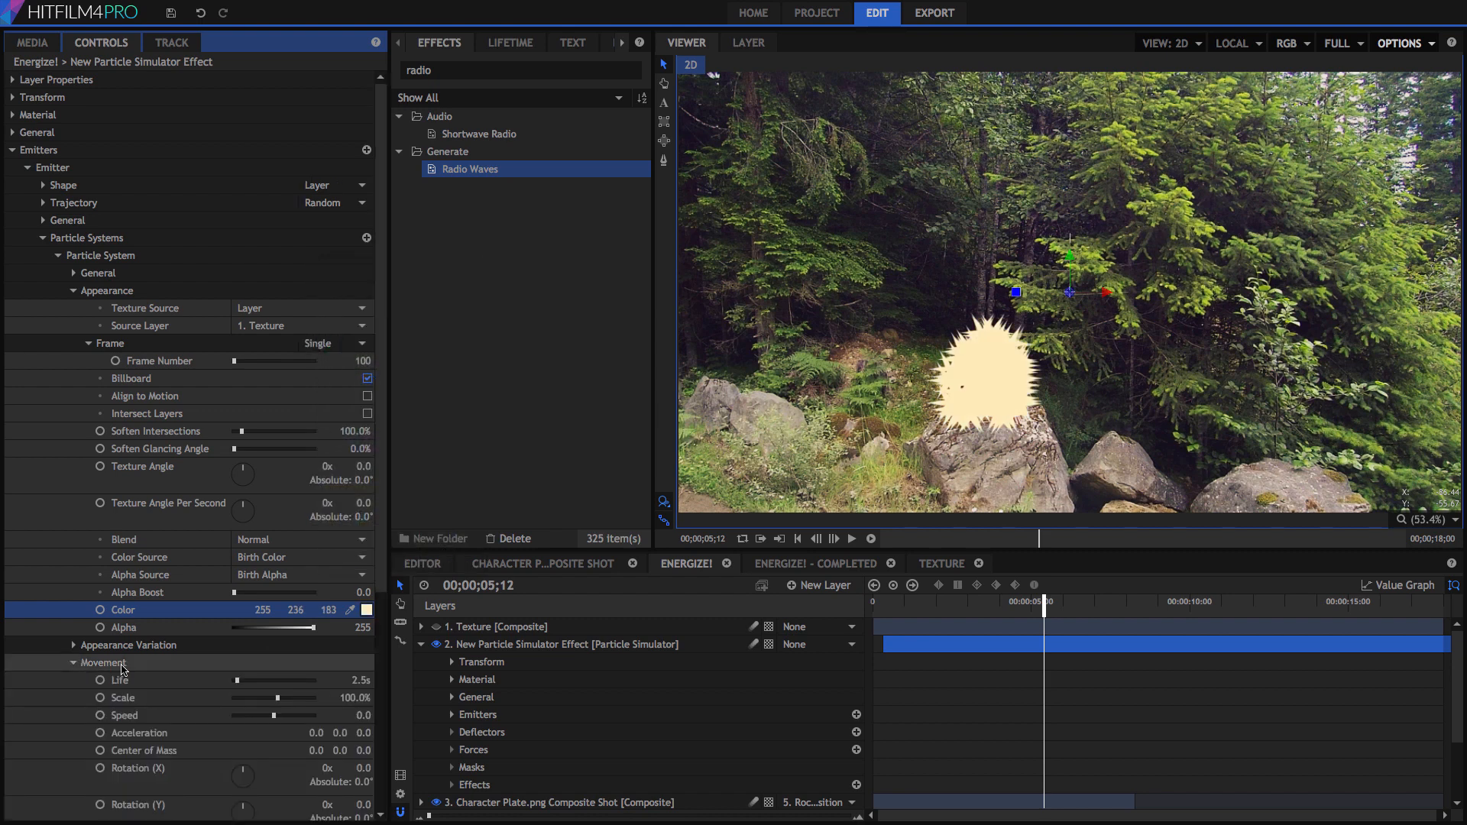
pyautogui.click(340, 697)
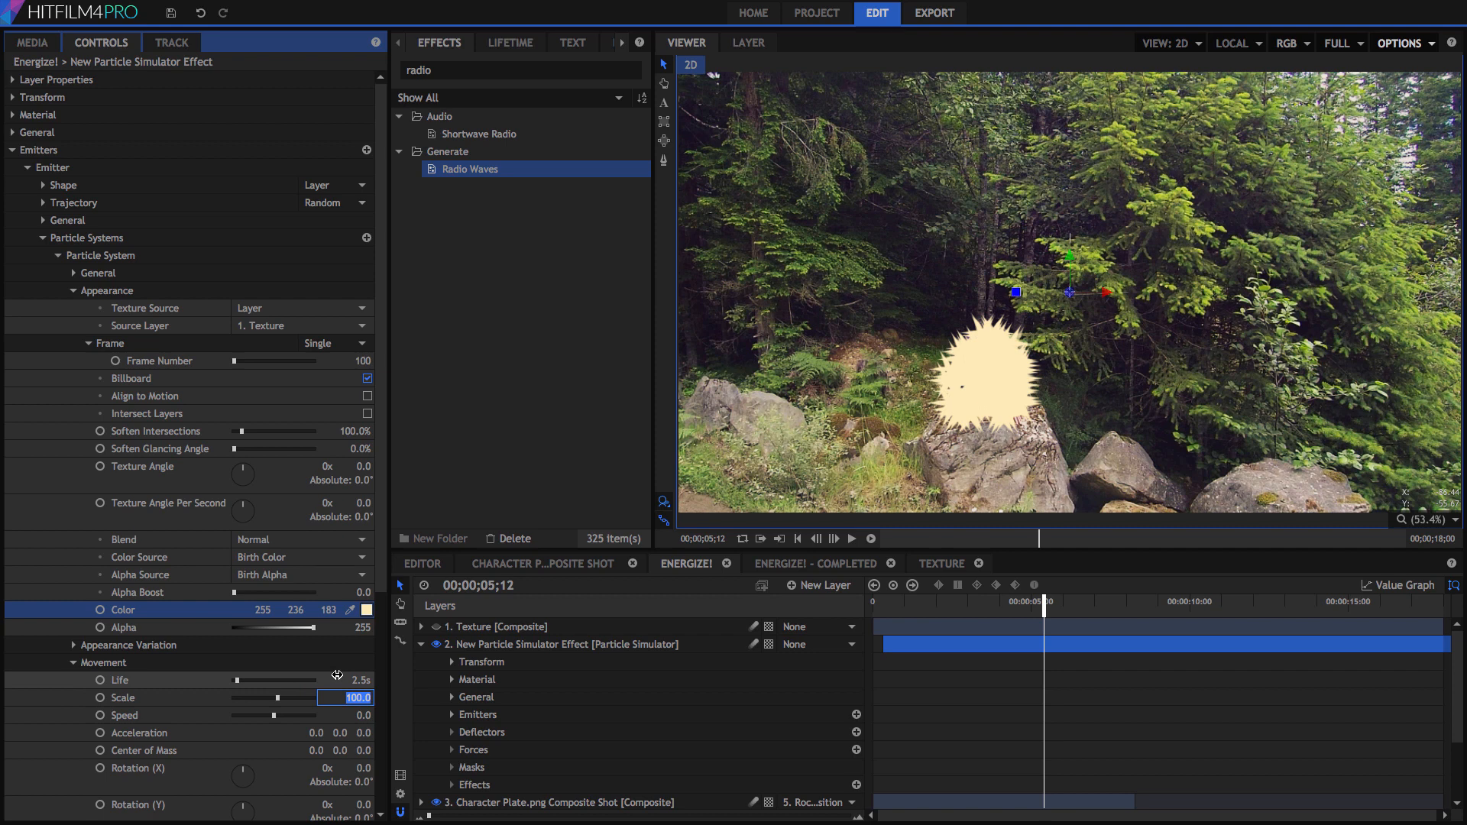
pyautogui.write('8')
pyautogui.press('Return')
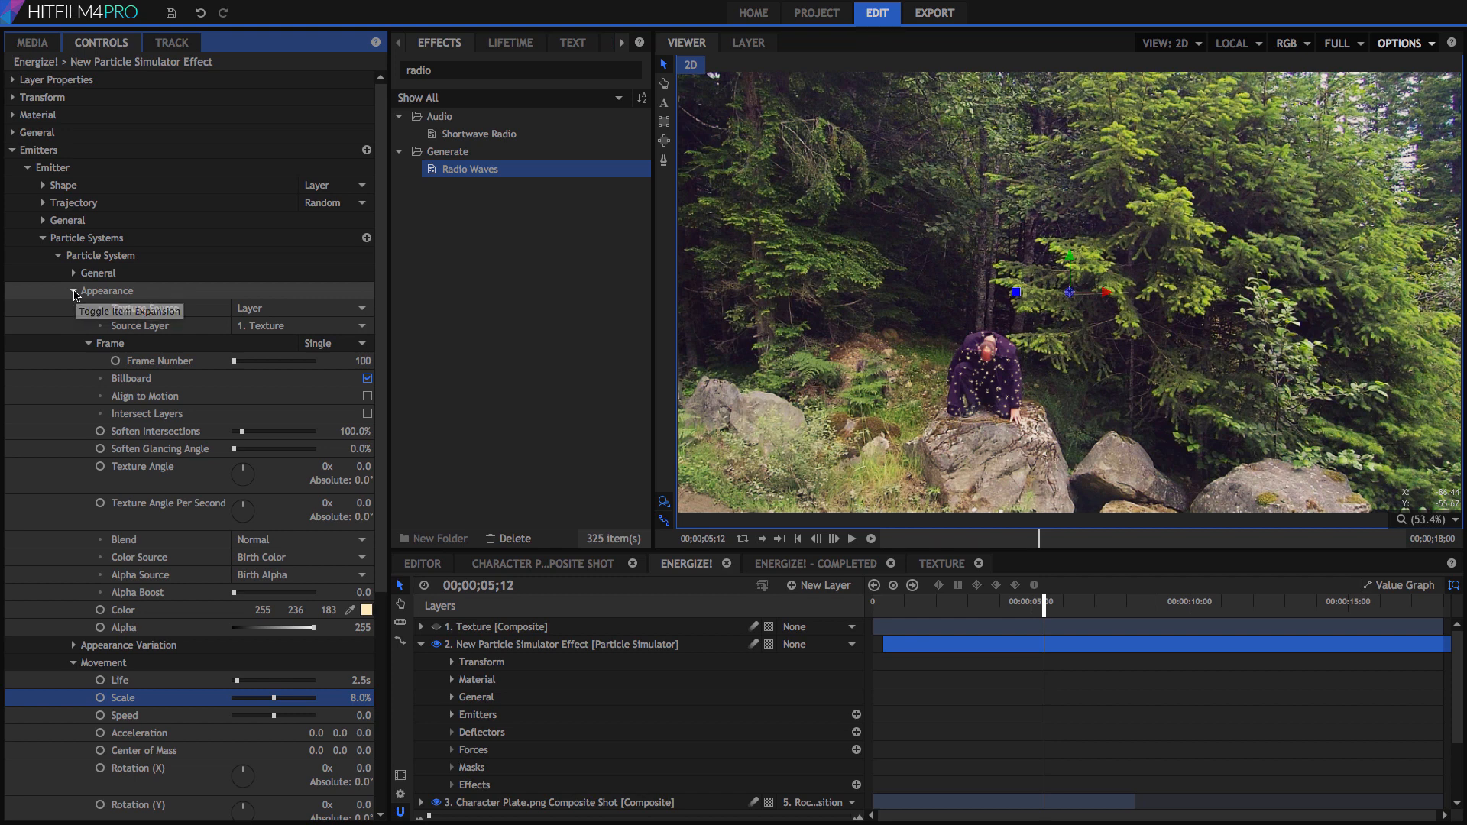
pyautogui.click(74, 292)
pyautogui.click(74, 327)
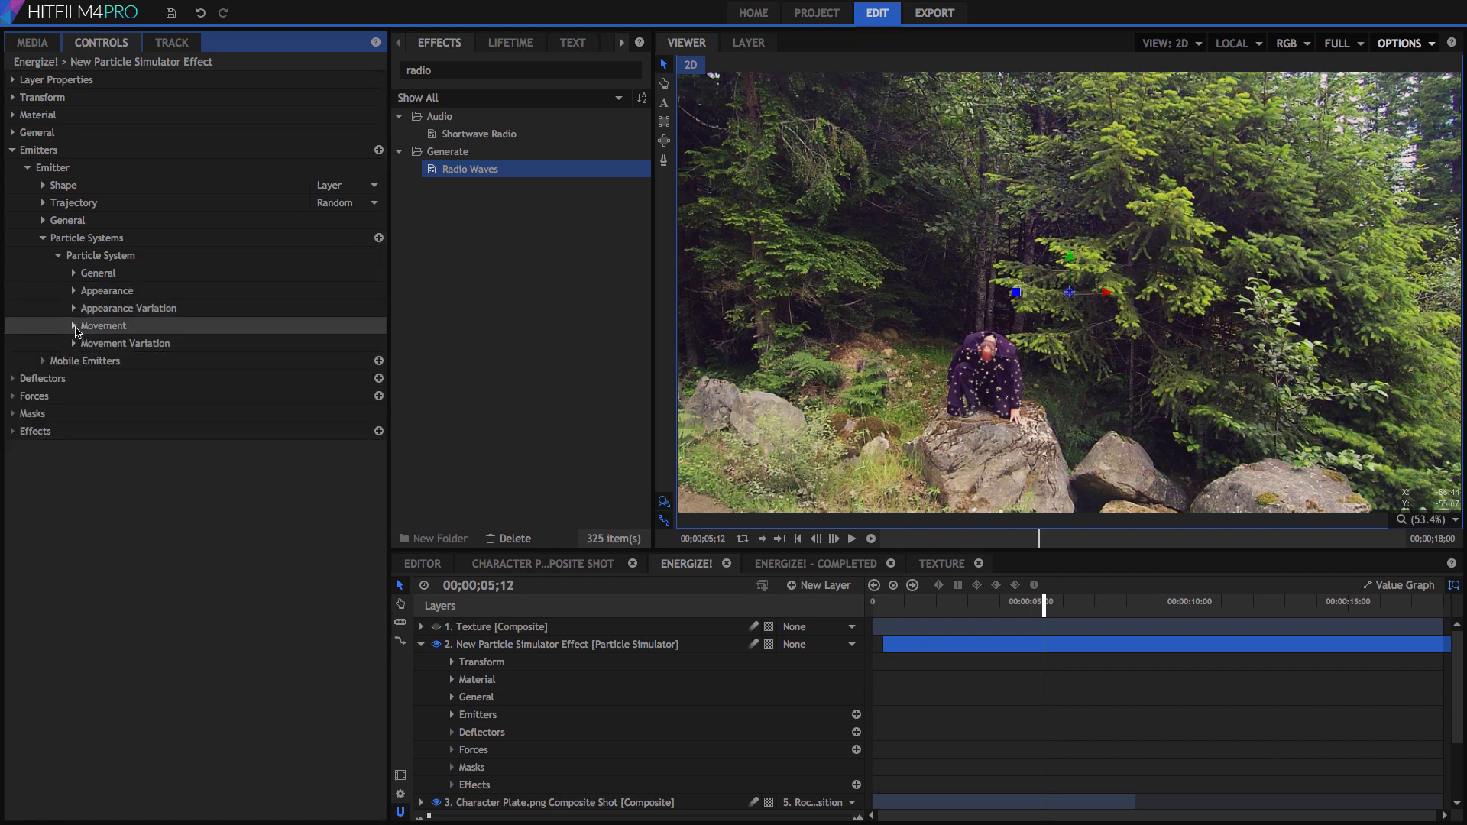
# Set the particle simulator layer's X position to -211 and start keyframing its Rotation (Y) at 00;00;00;00
pyautogui.click(13, 97)
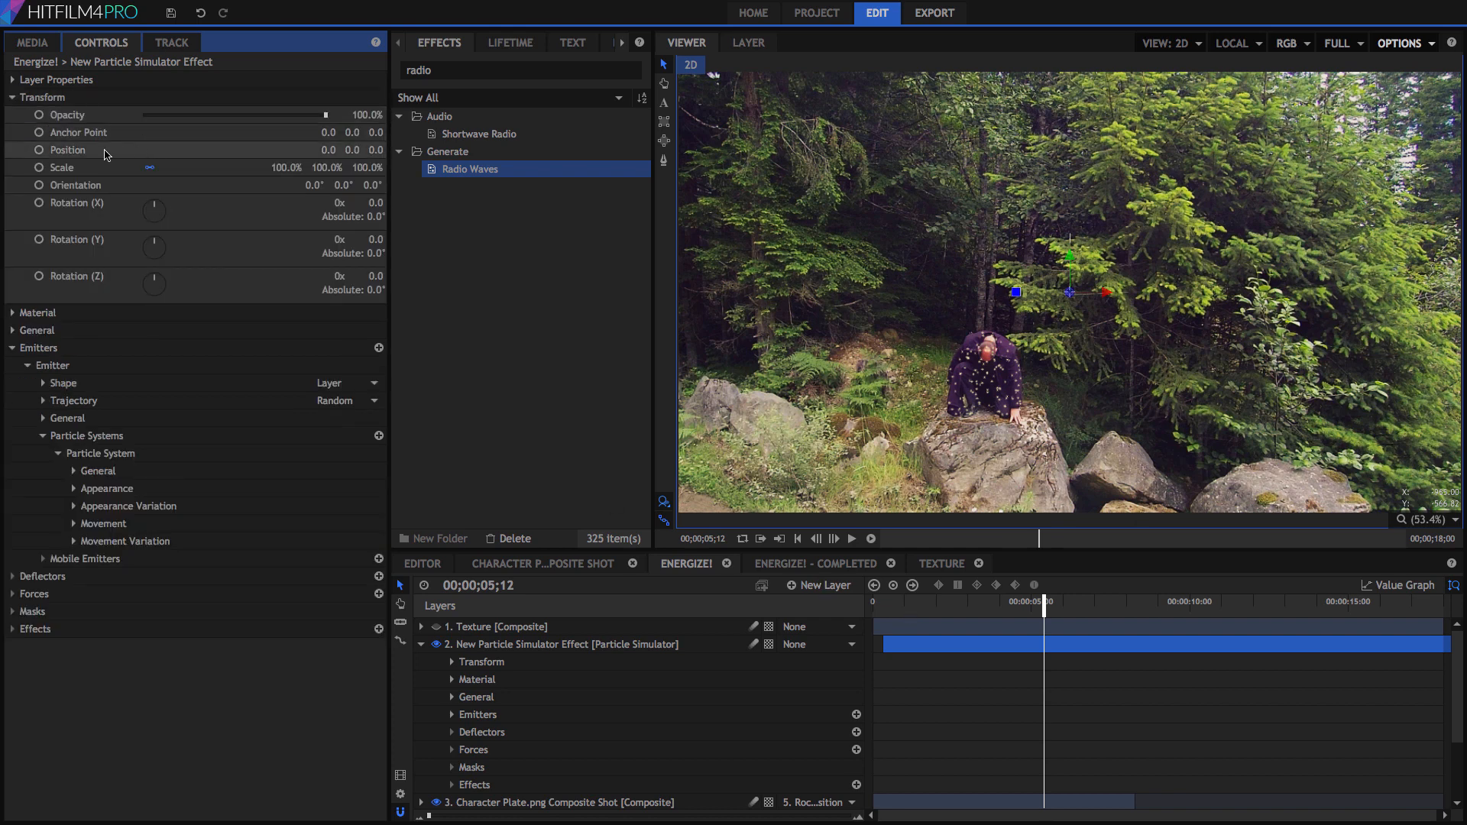
pyautogui.moveTo(345, 149); pyautogui.dragTo(118, 149)
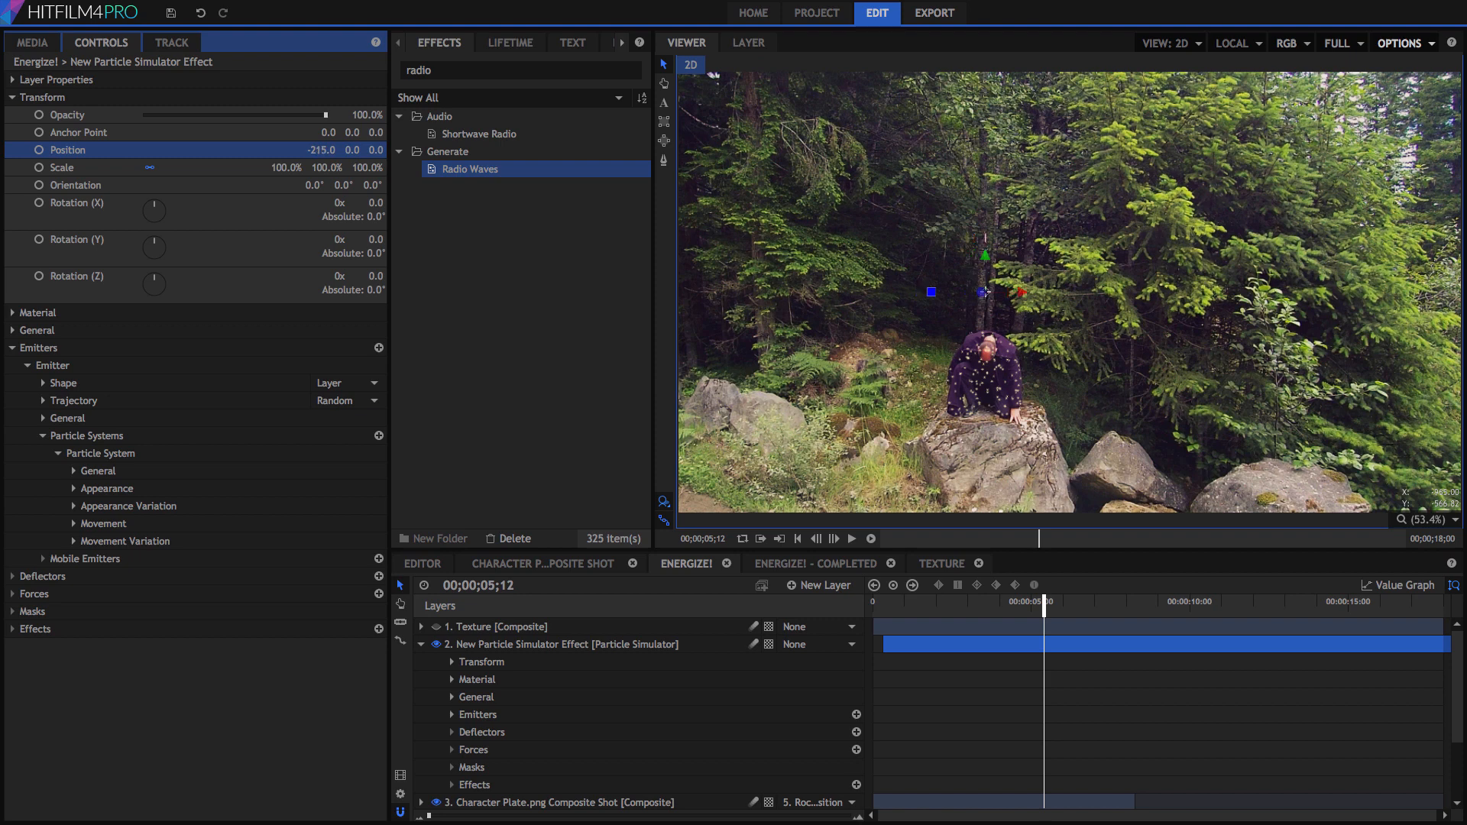
pyautogui.moveTo(1043, 604); pyautogui.dragTo(843, 608)
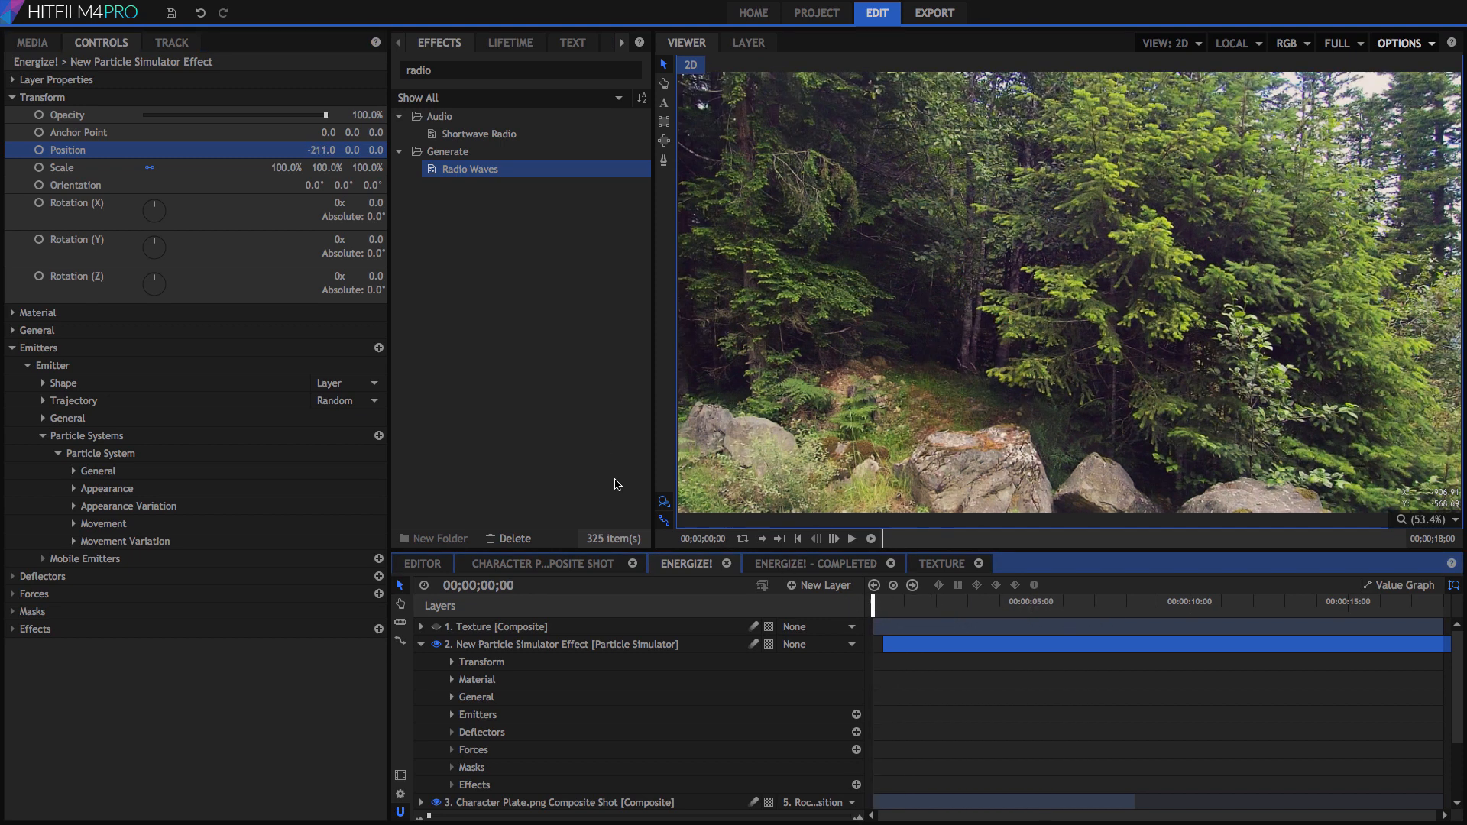
pyautogui.click(38, 240)
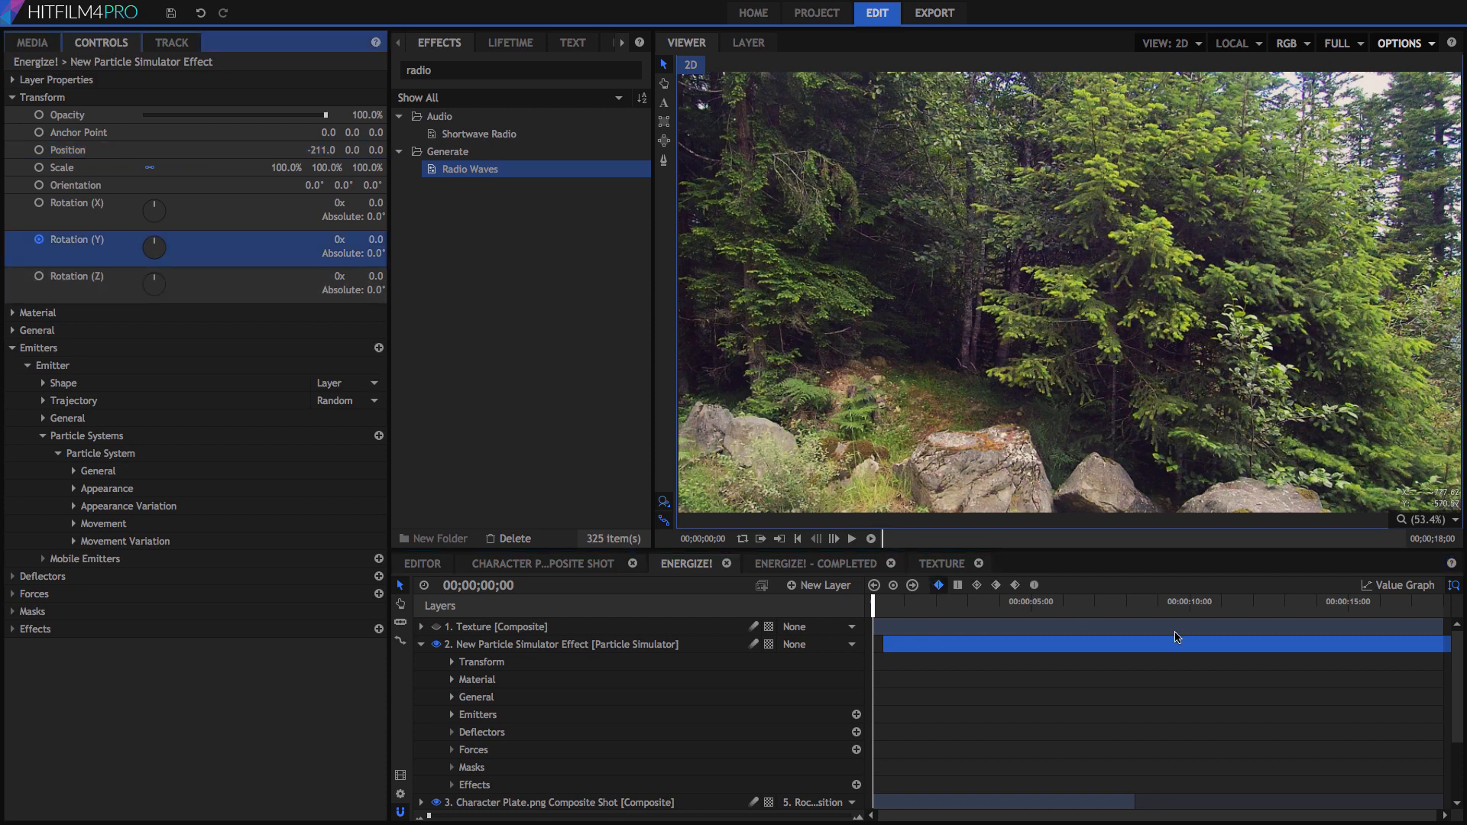
# At 00;00;09;01, set the particle simulator's Rotation (Y) to 23 revolutions plus 132°
pyautogui.click(1159, 610)
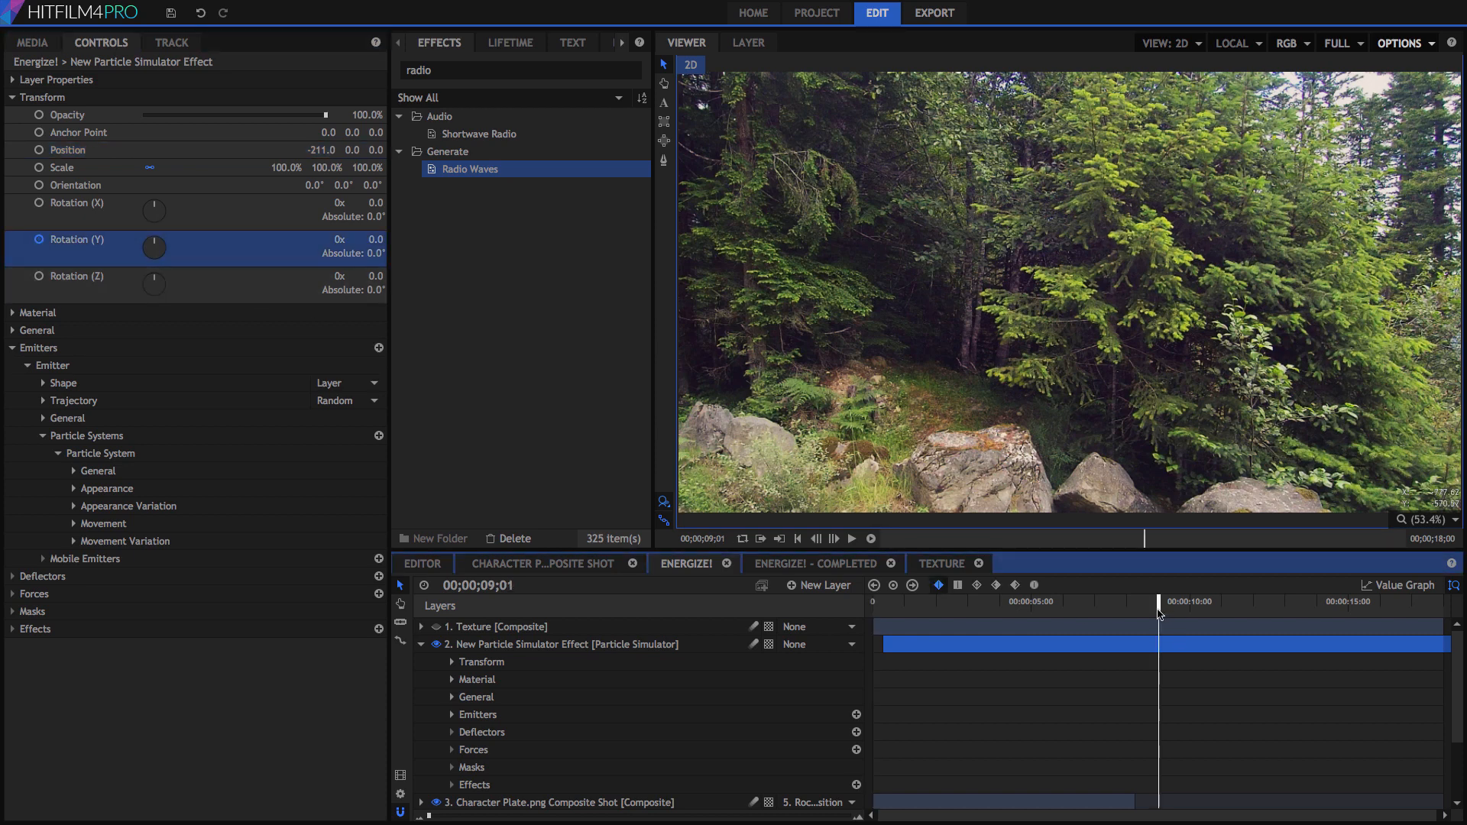
pyautogui.click(340, 239)
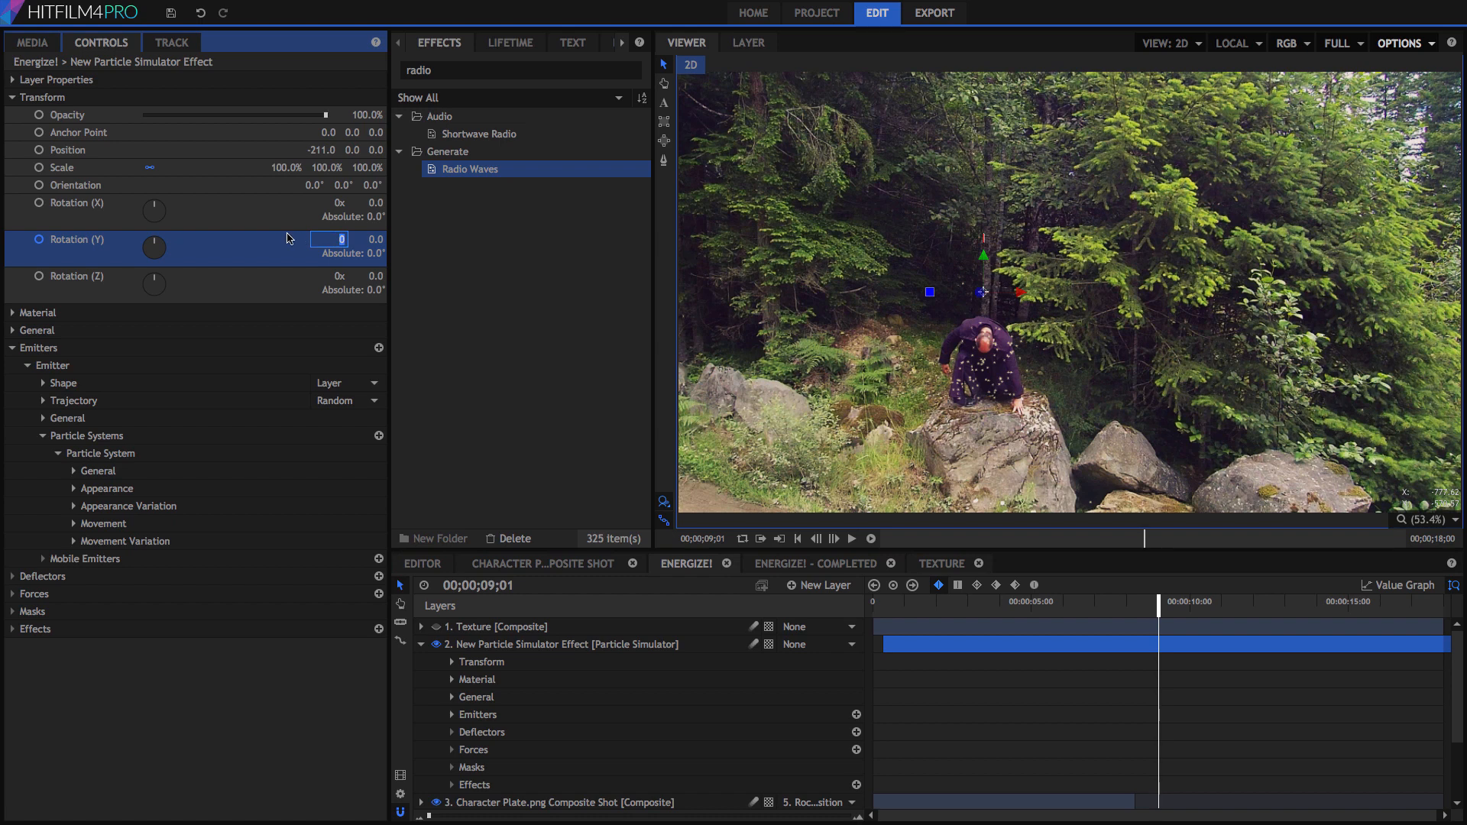
pyautogui.write('23')
pyautogui.press('Return')
pyautogui.moveTo(373, 239); pyautogui.dragTo(401, 239)
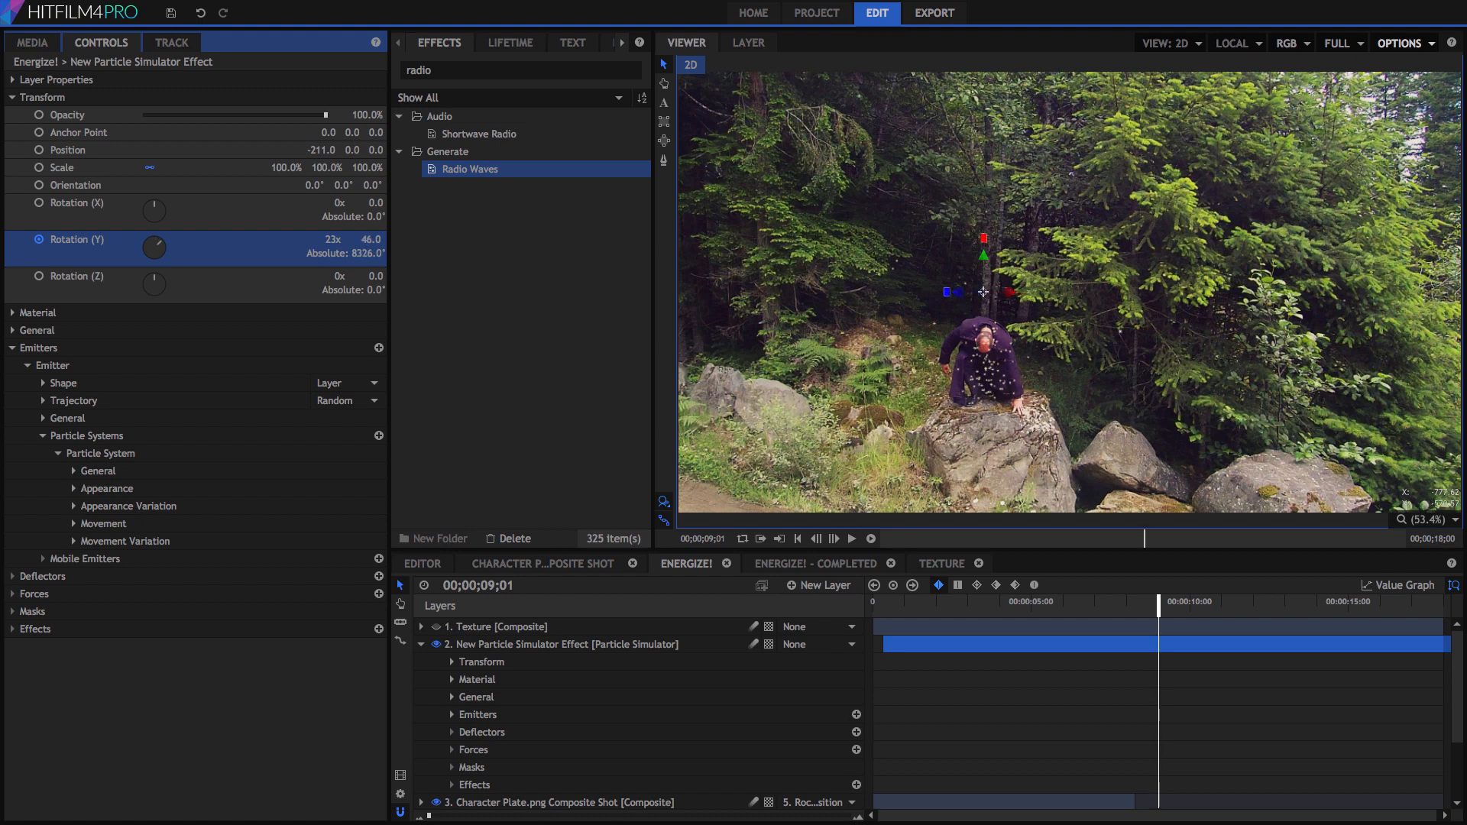
pyautogui.moveTo(371, 239); pyautogui.dragTo(384, 239)
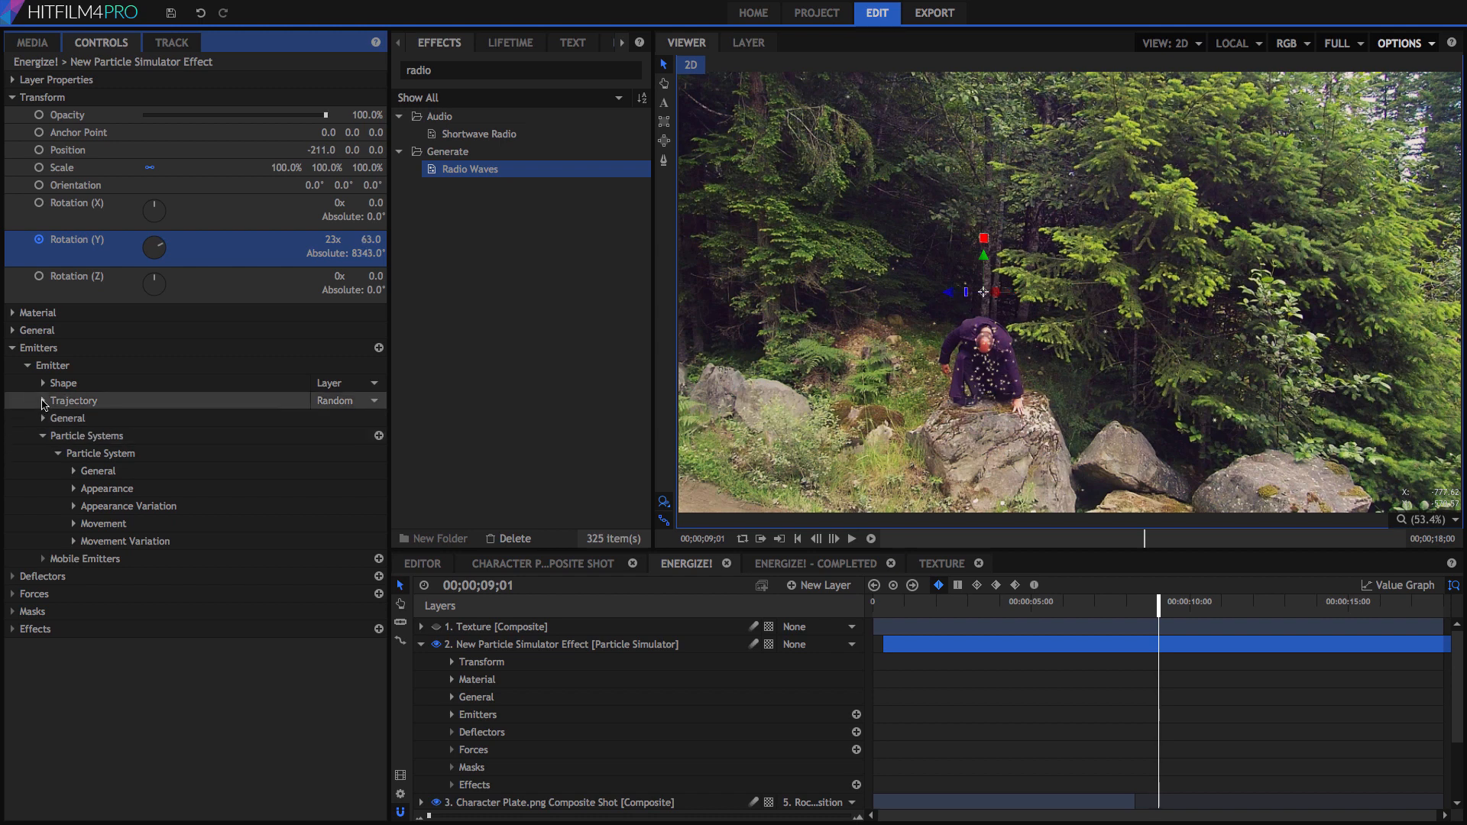
pyautogui.click(43, 383)
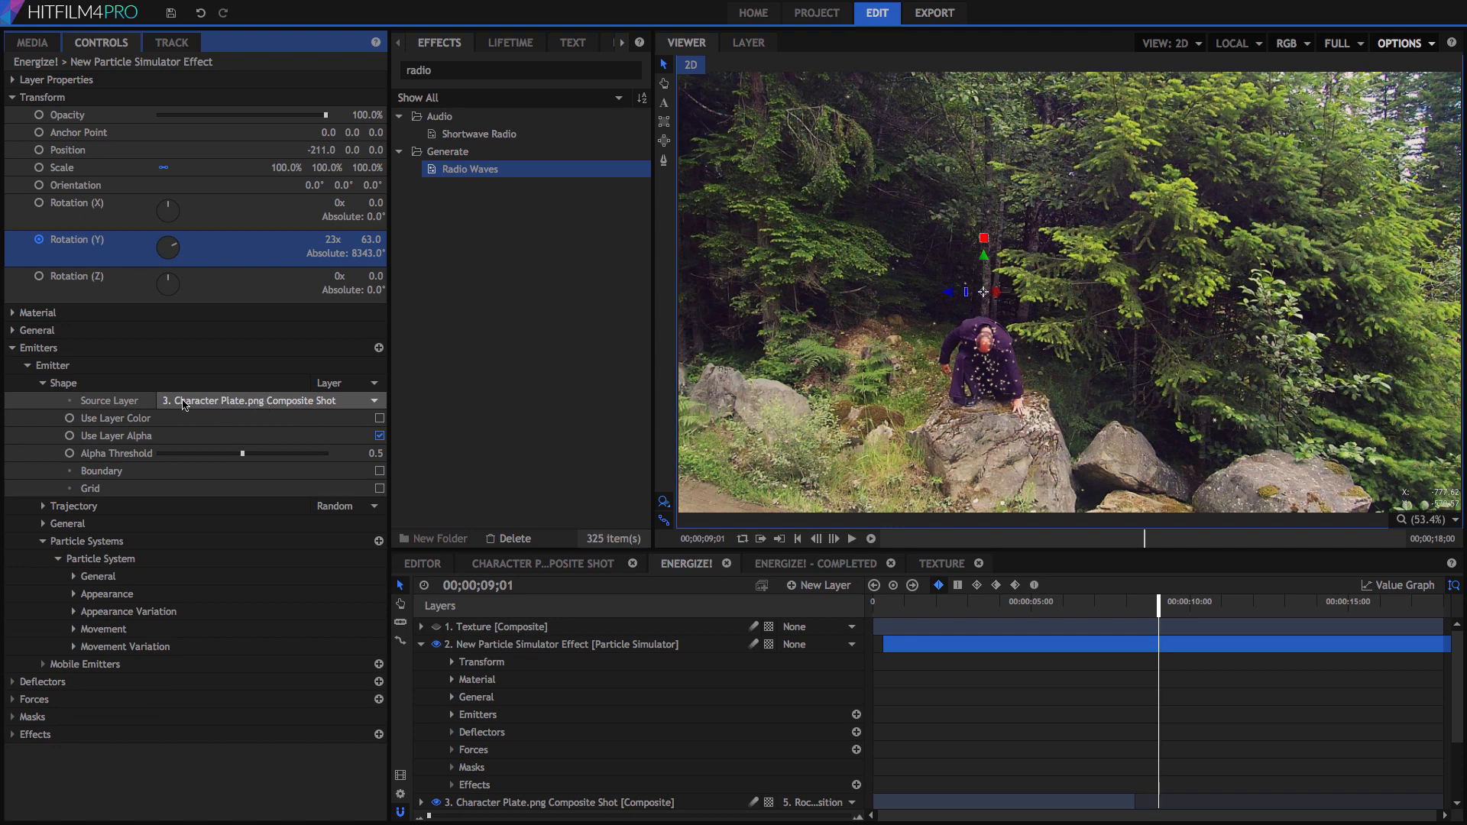
pyautogui.click(44, 384)
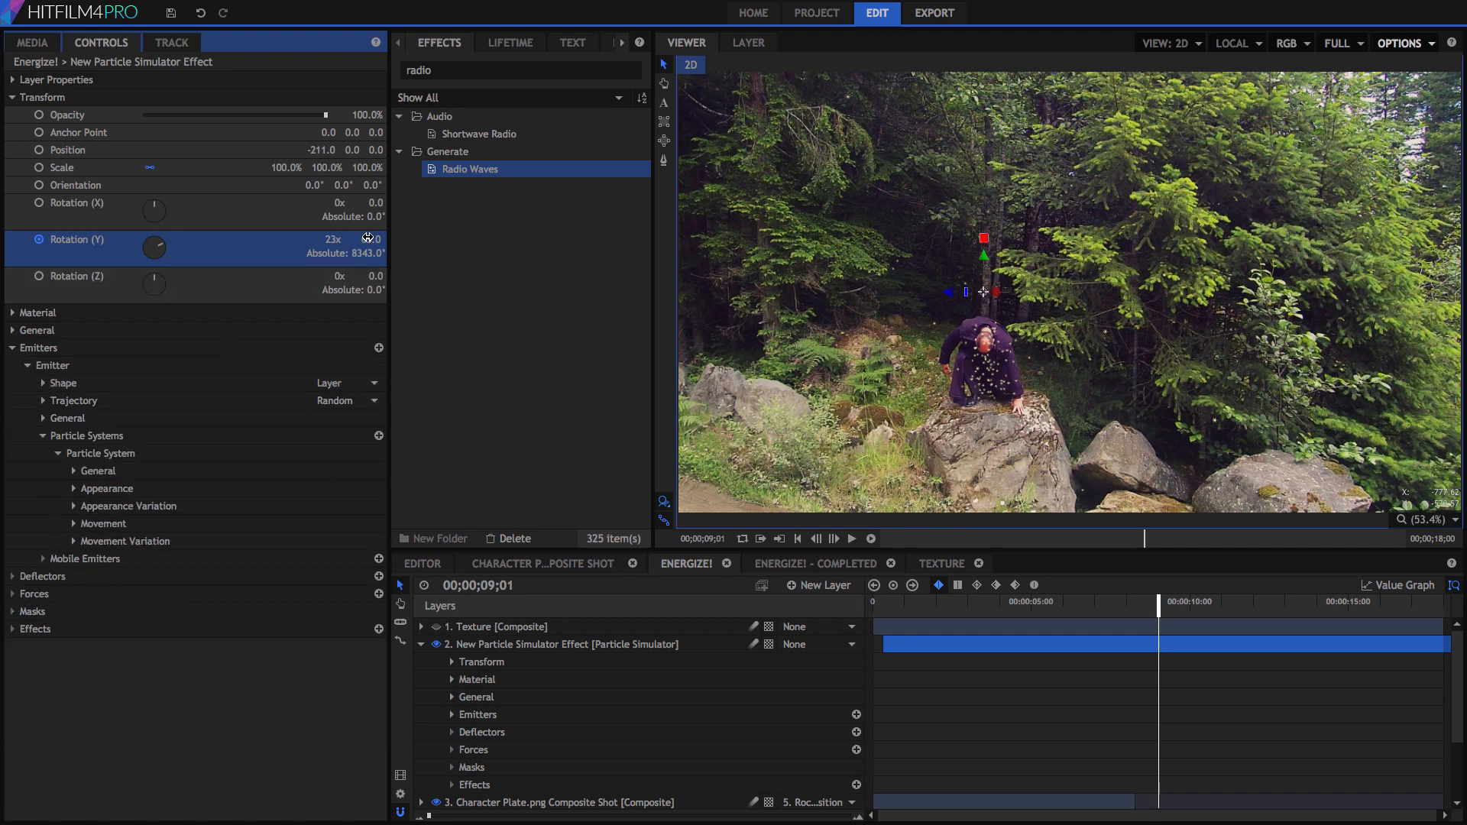
pyautogui.moveTo(369, 239); pyautogui.dragTo(422, 240)
# Tilt the particle simulator layer by setting its Rotation (X) to 15°
pyautogui.click(375, 202)
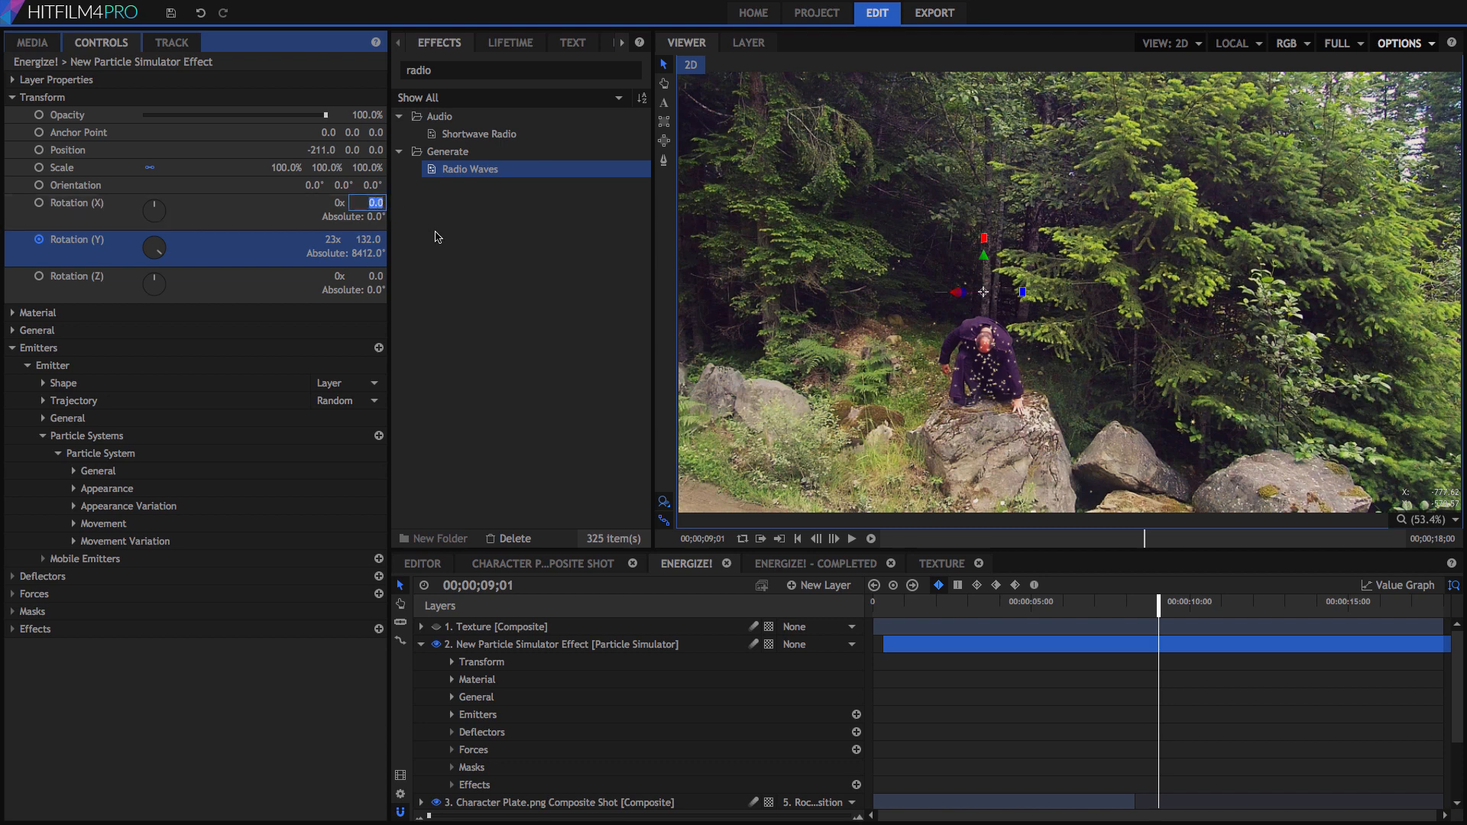
pyautogui.write('15')
pyautogui.press('Return')
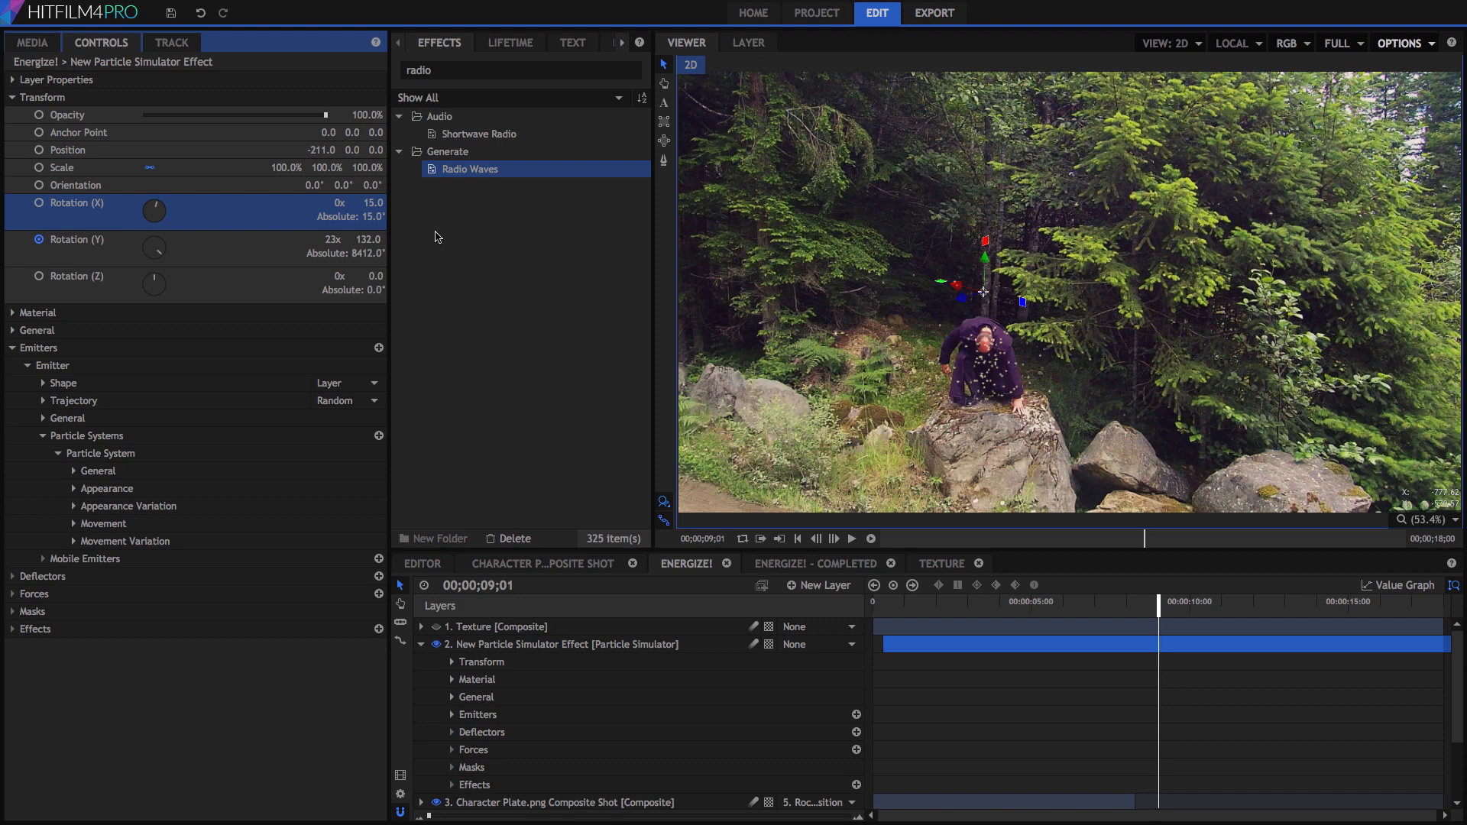
# Enable motion blur on the particle simulator layer and set the shot's Shutter Angle to 720, Shutter Phase to 180 and Max Samples to 60
pyautogui.click(754, 646)
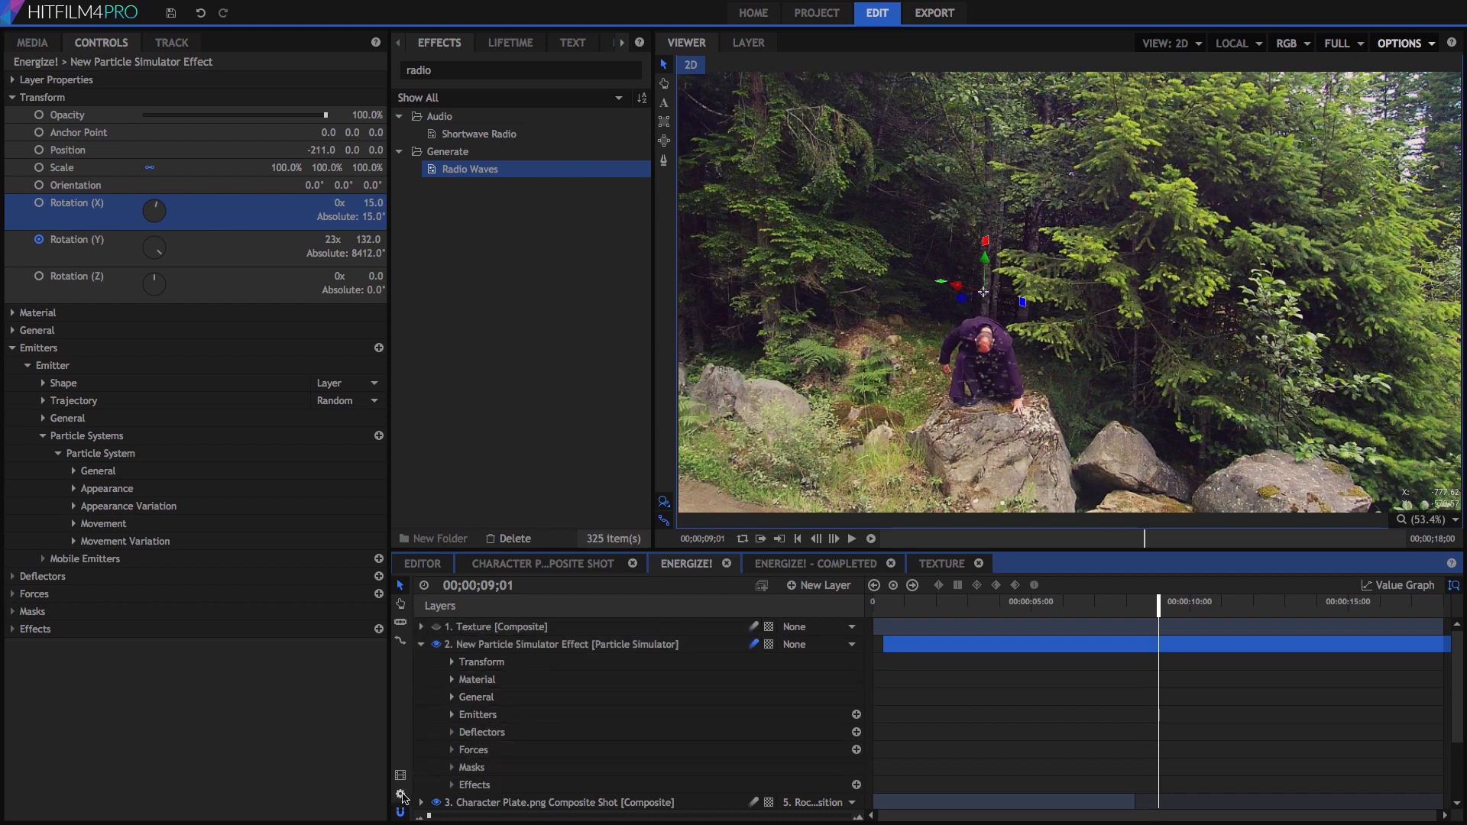
pyautogui.click(400, 794)
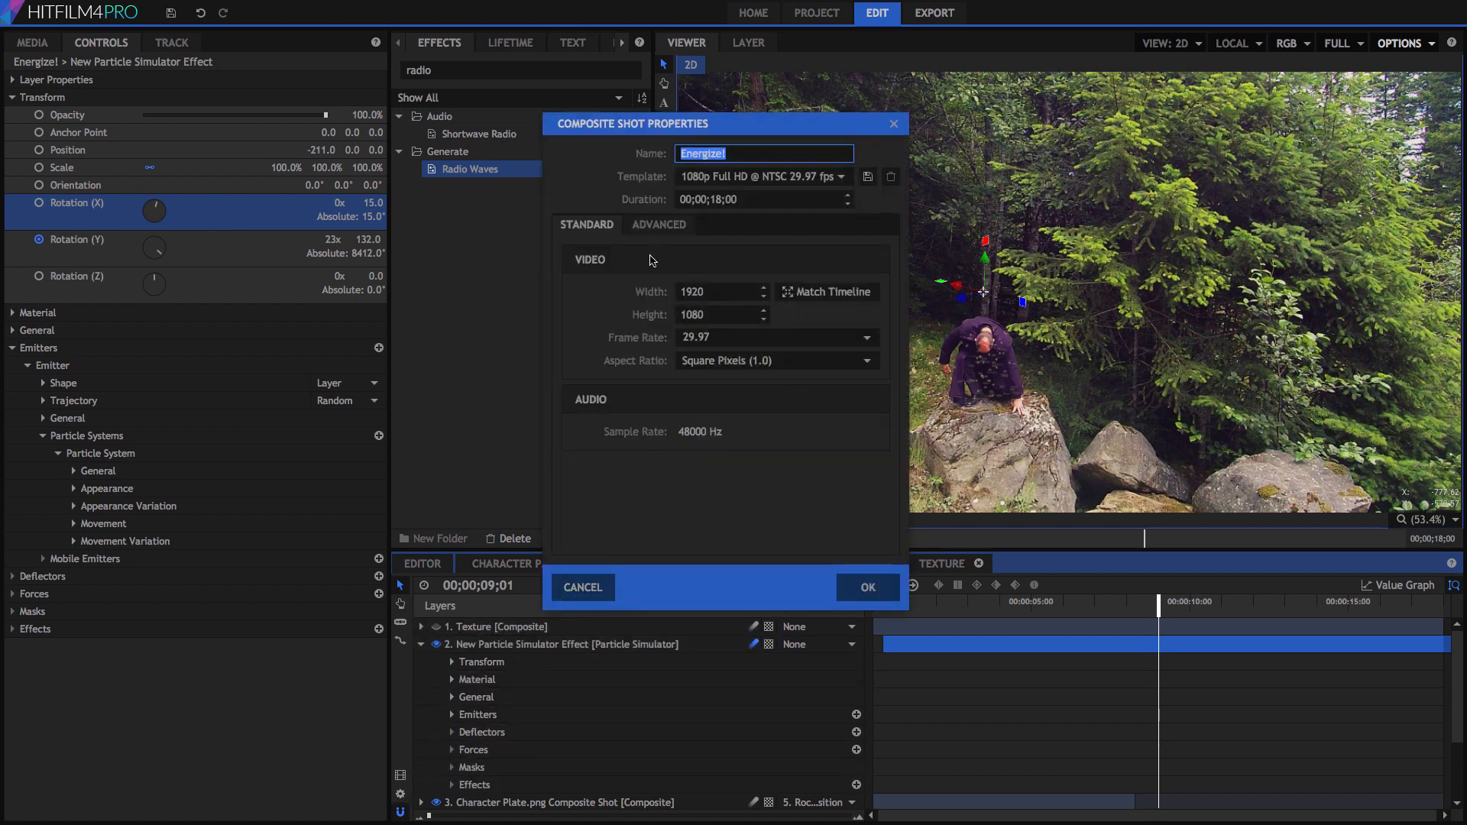
pyautogui.click(664, 227)
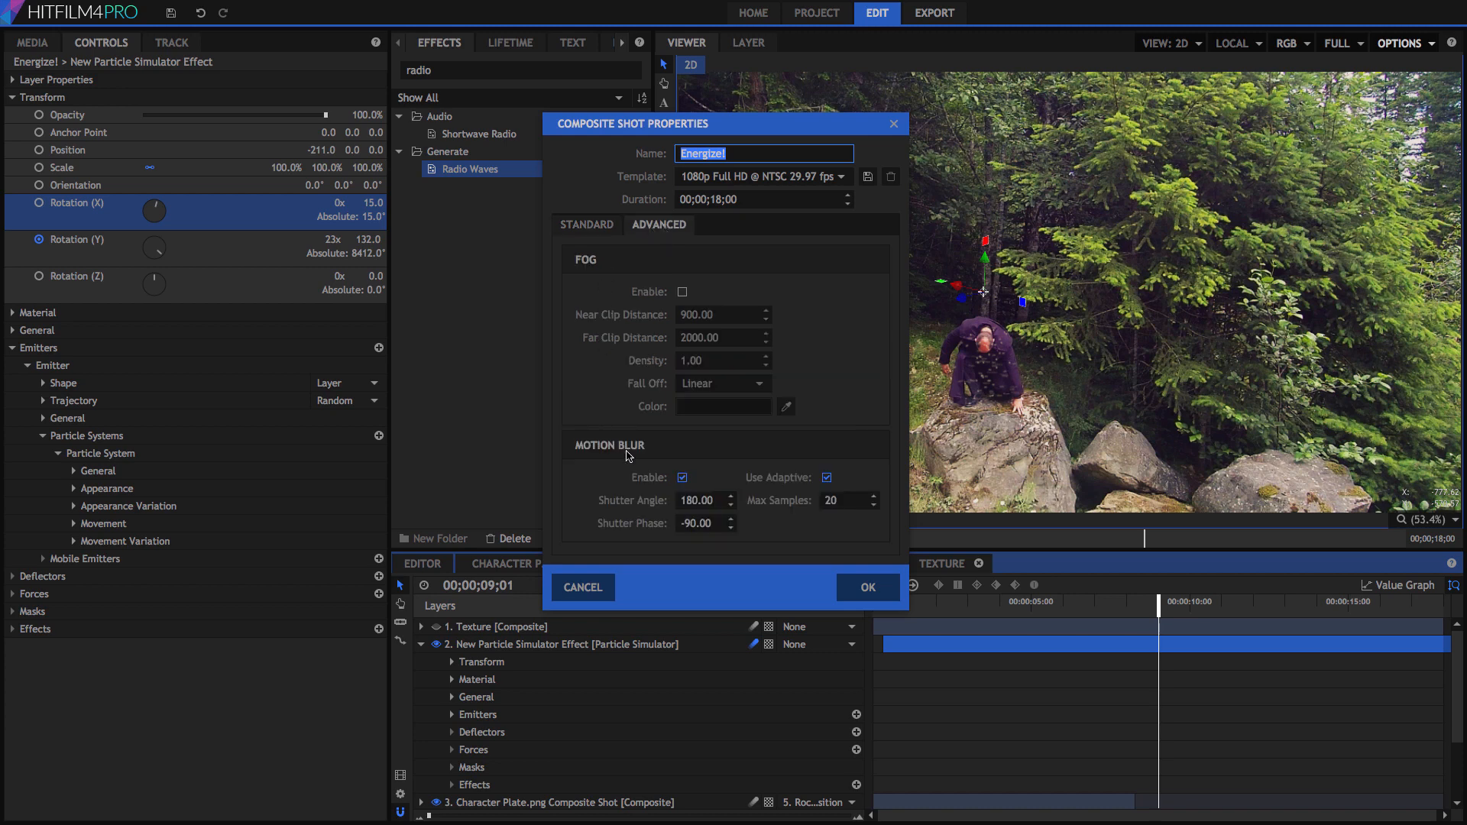
pyautogui.click(697, 501)
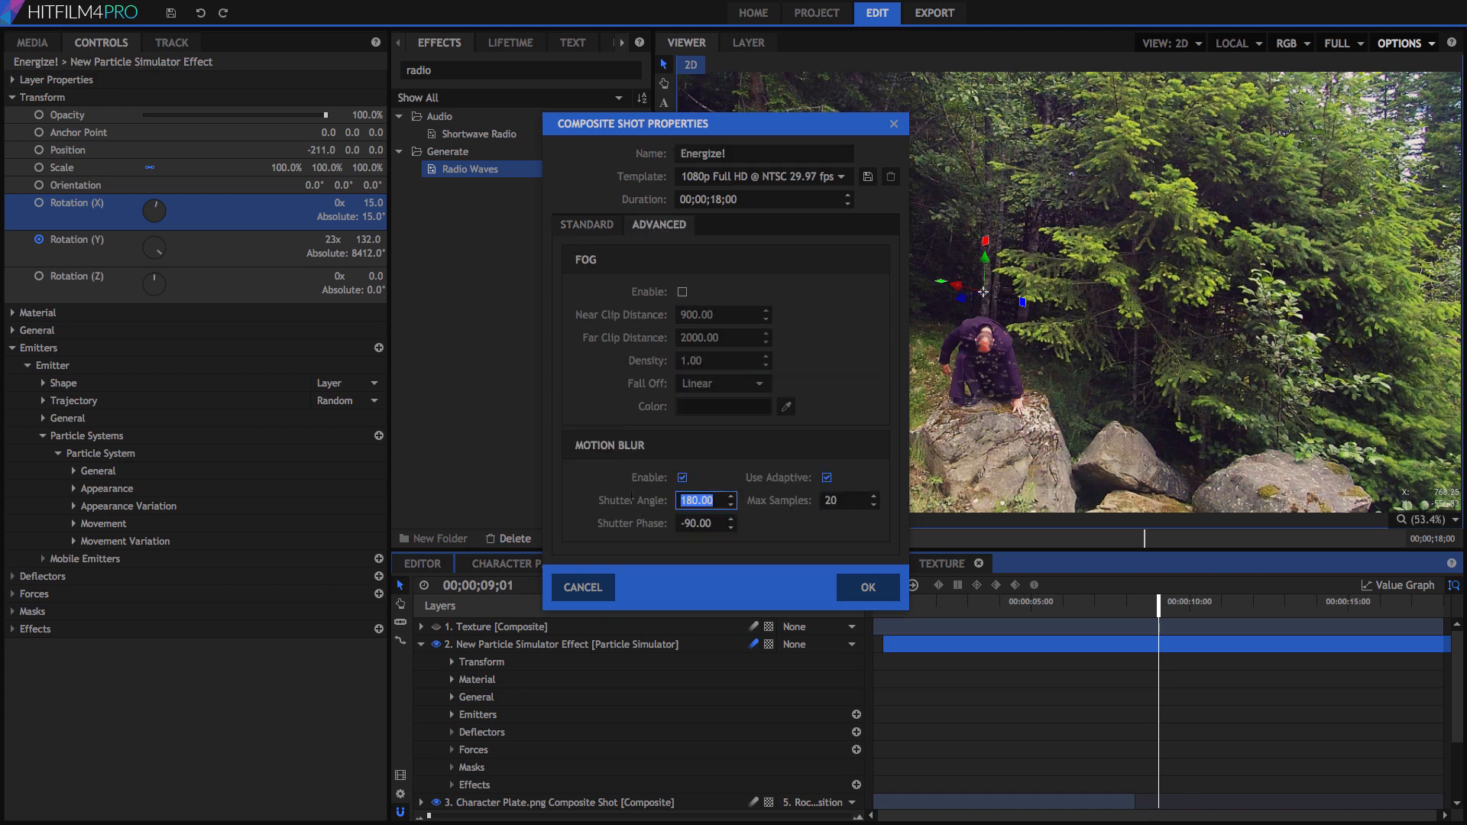
pyautogui.write('720')
pyautogui.press('Tab')
pyautogui.write('18')
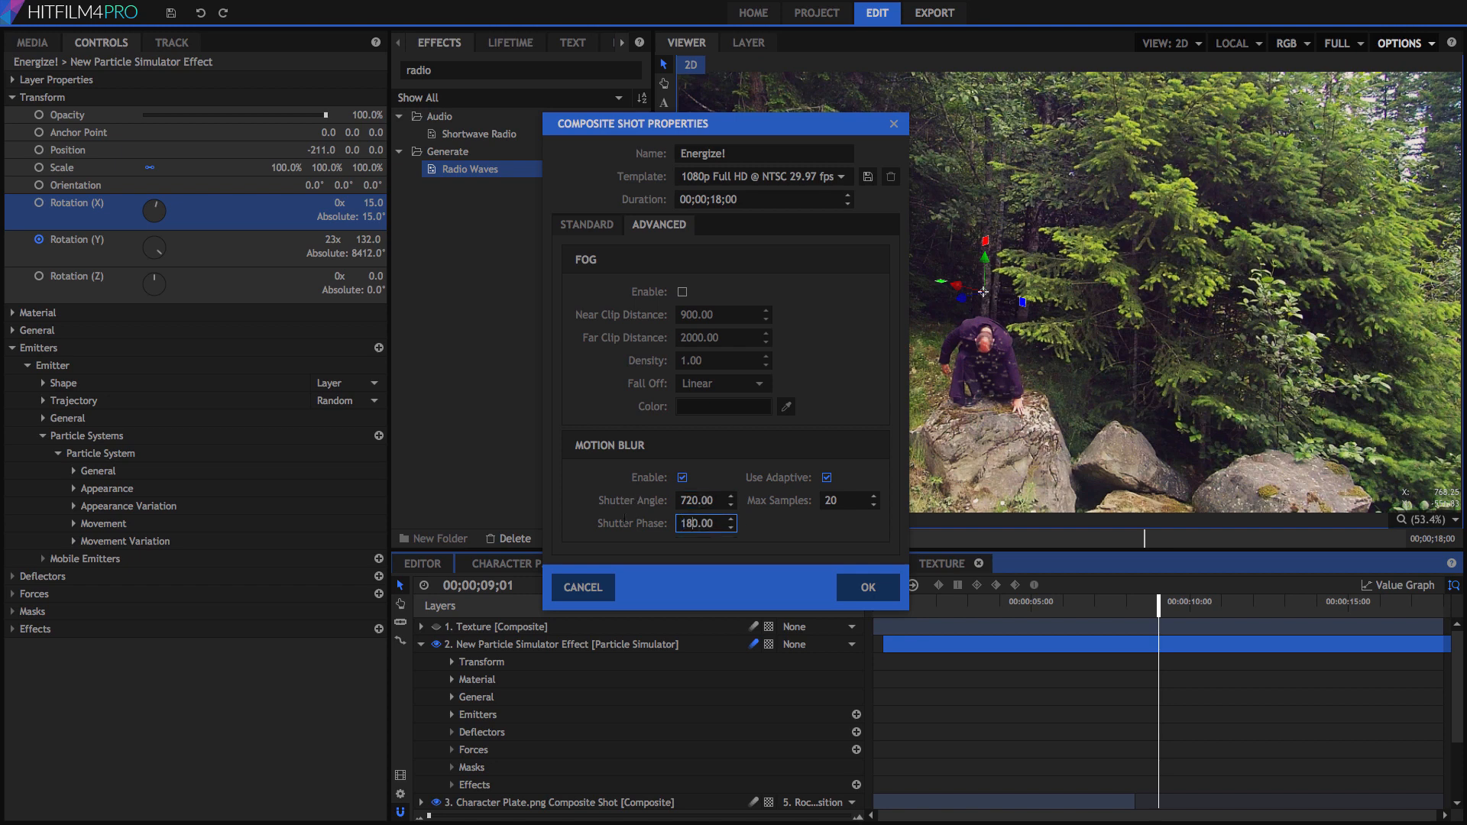
pyautogui.press('Tab')
pyautogui.write('60')
pyautogui.click(869, 588)
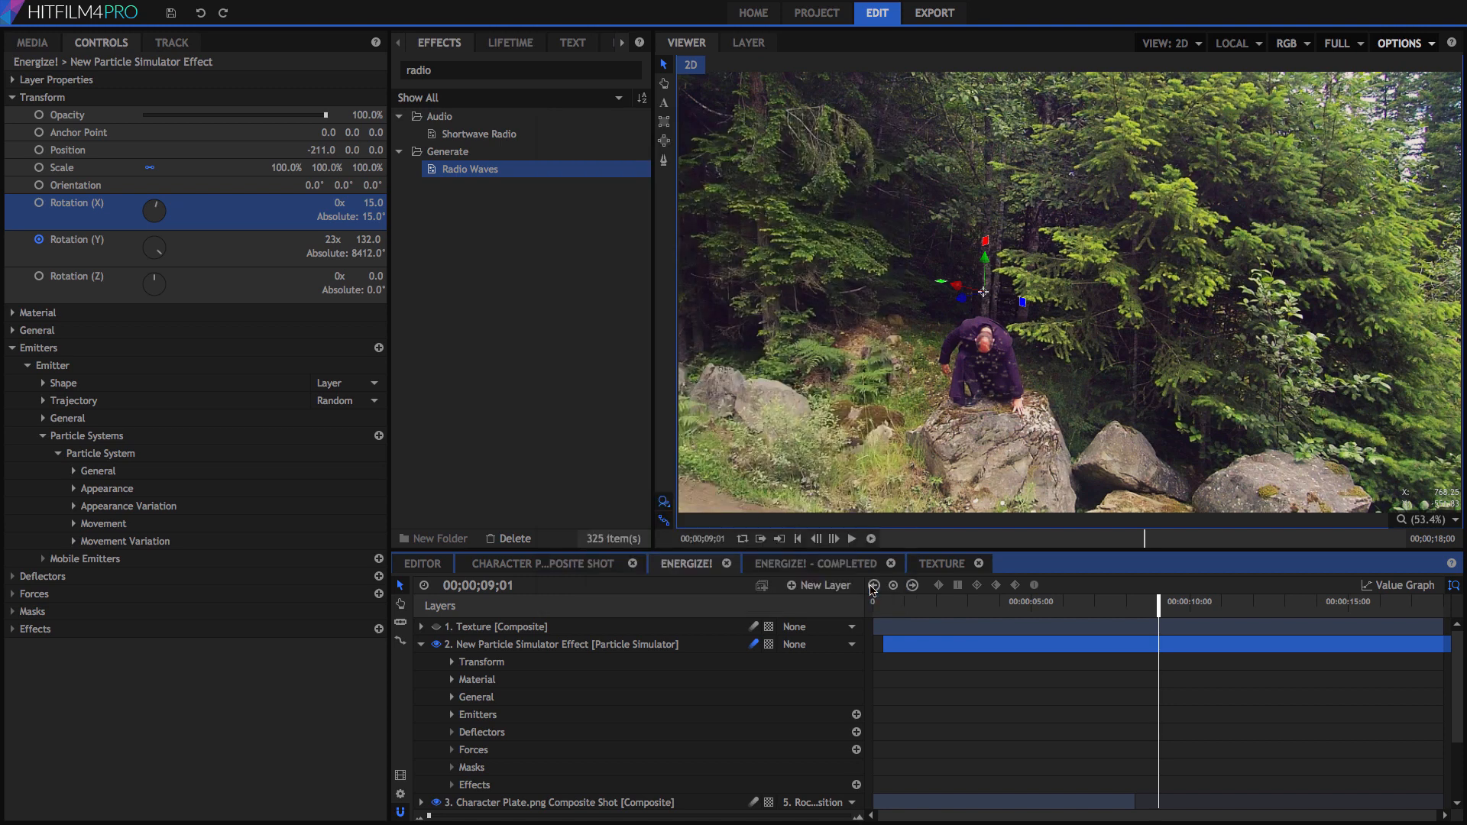
# Set the particle system's Alpha Boost to 5 and its Blend to Add in the Appearance settings
pyautogui.click(74, 489)
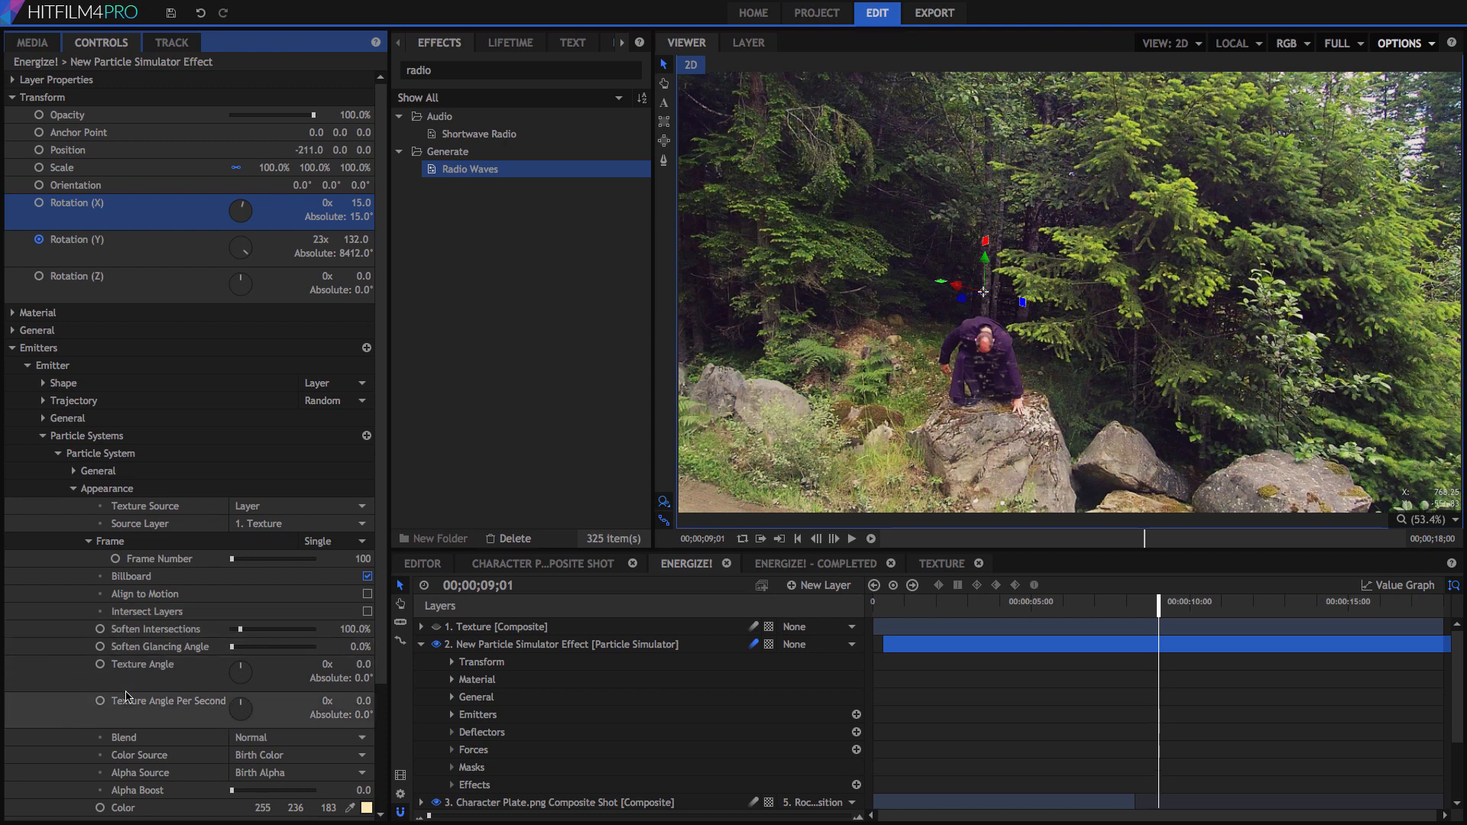
pyautogui.scroll(-3, 206, 670)
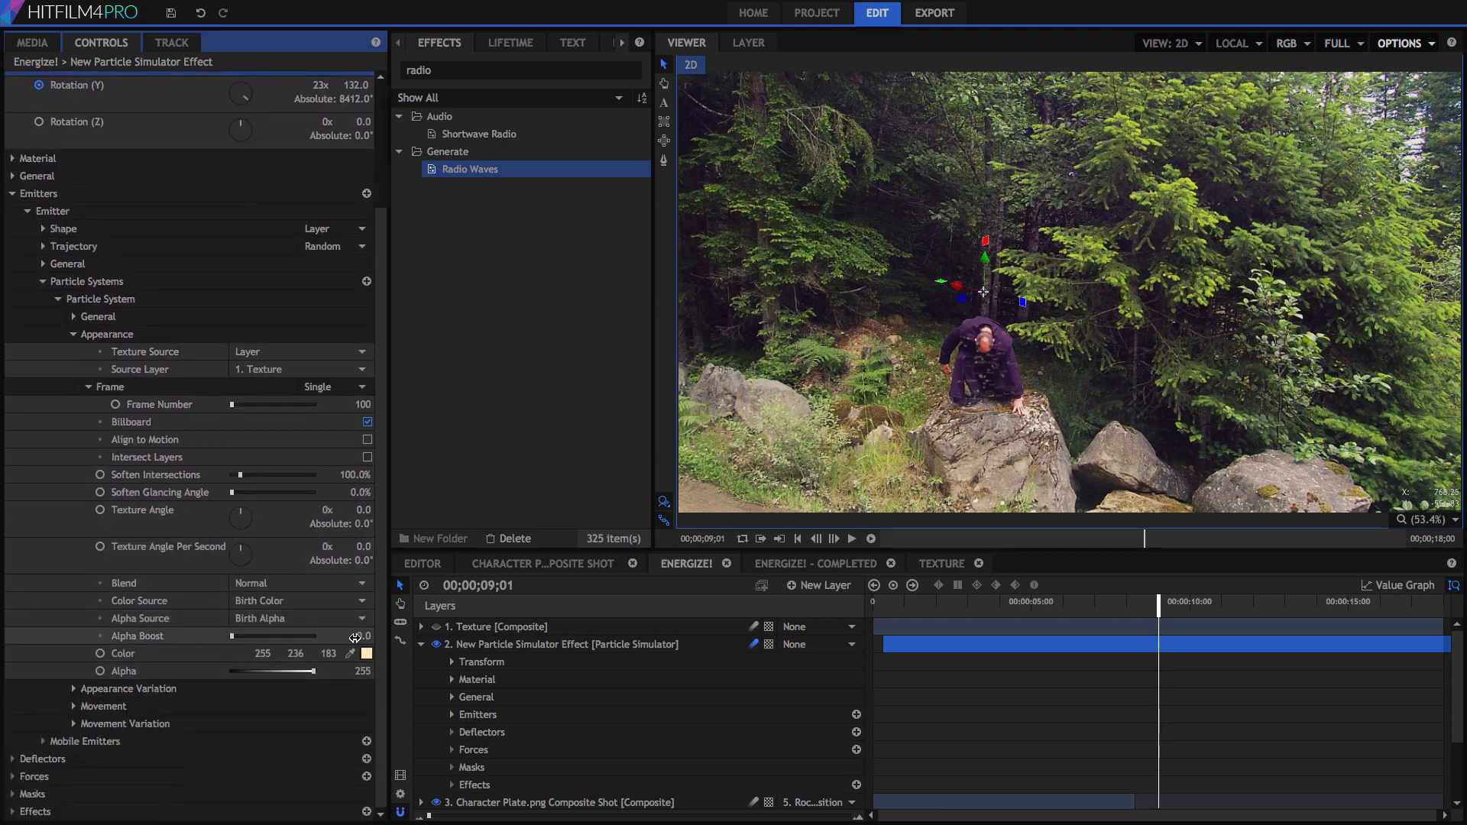
pyautogui.click(358, 634)
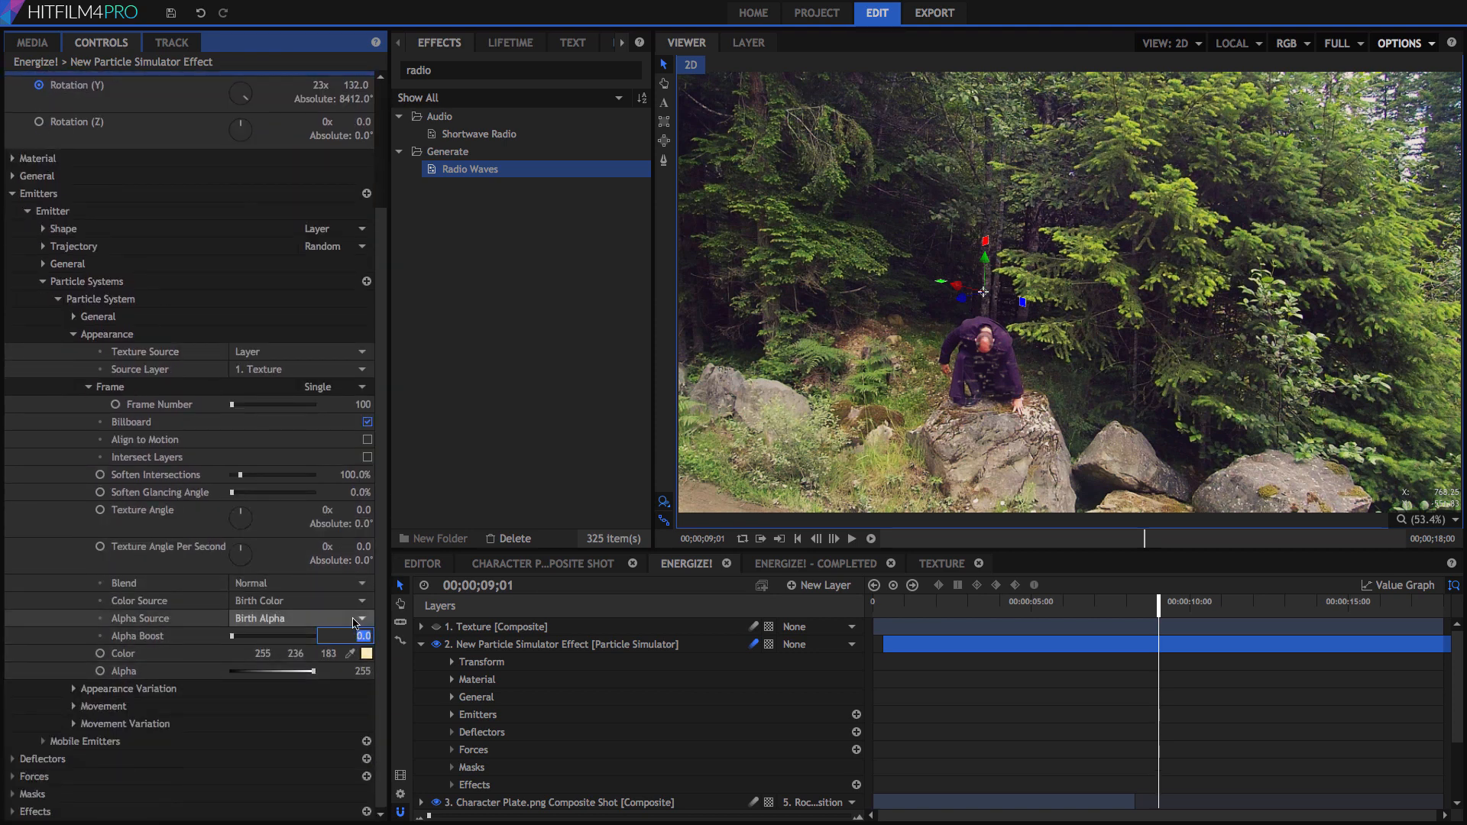
pyautogui.write('5')
pyautogui.press('Return')
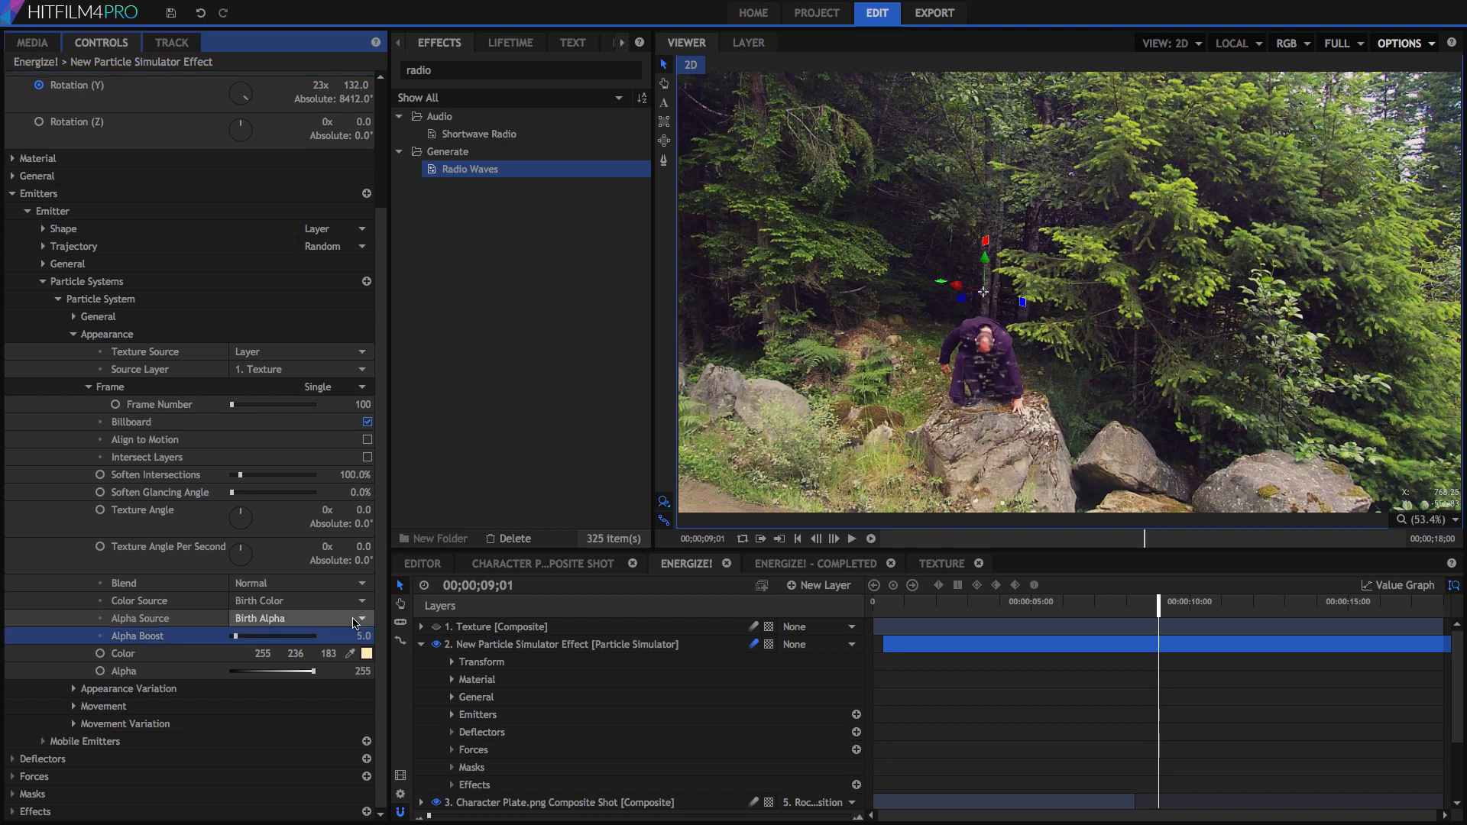
pyautogui.click(322, 584)
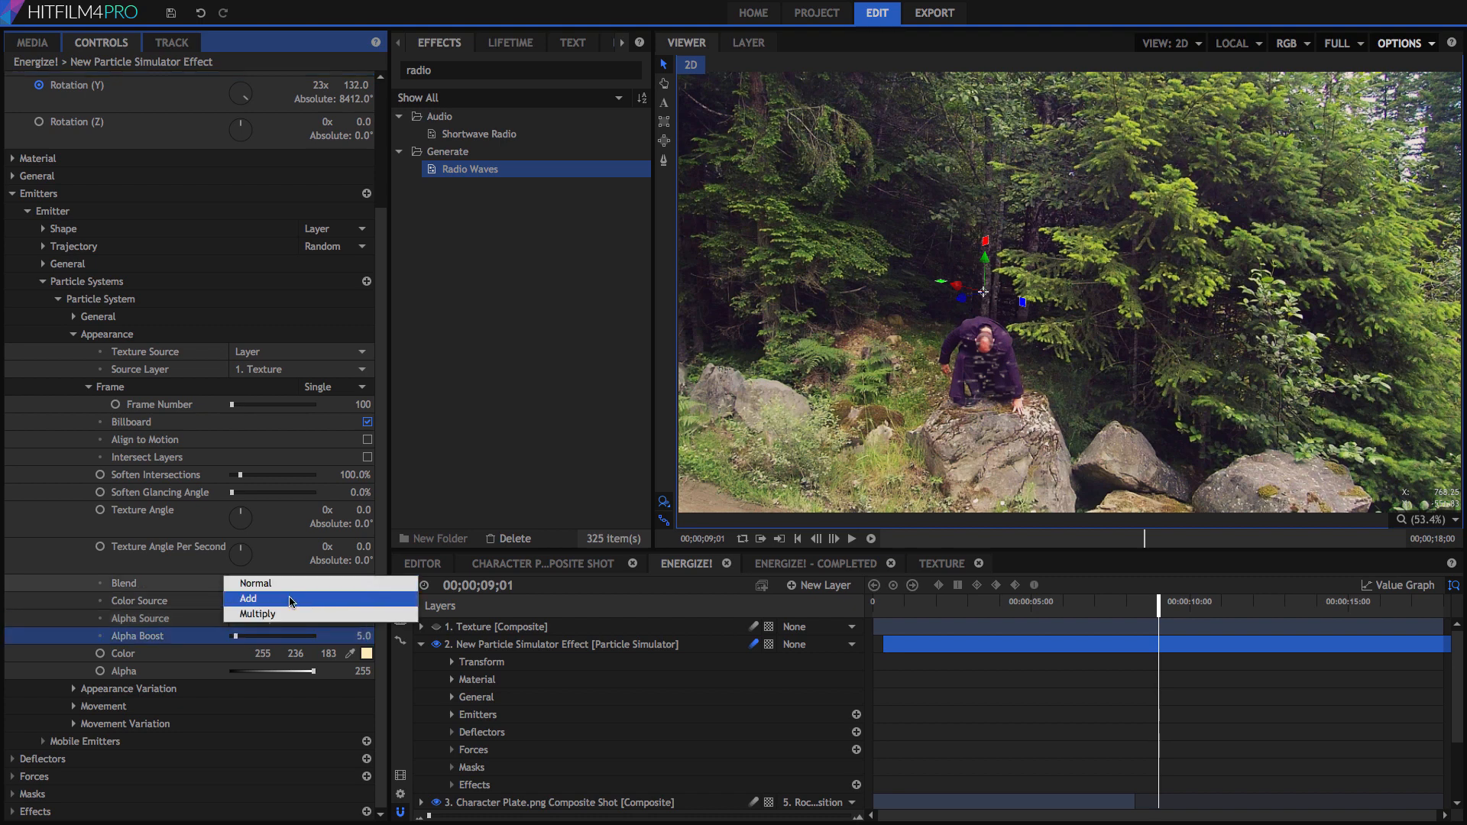
pyautogui.click(292, 600)
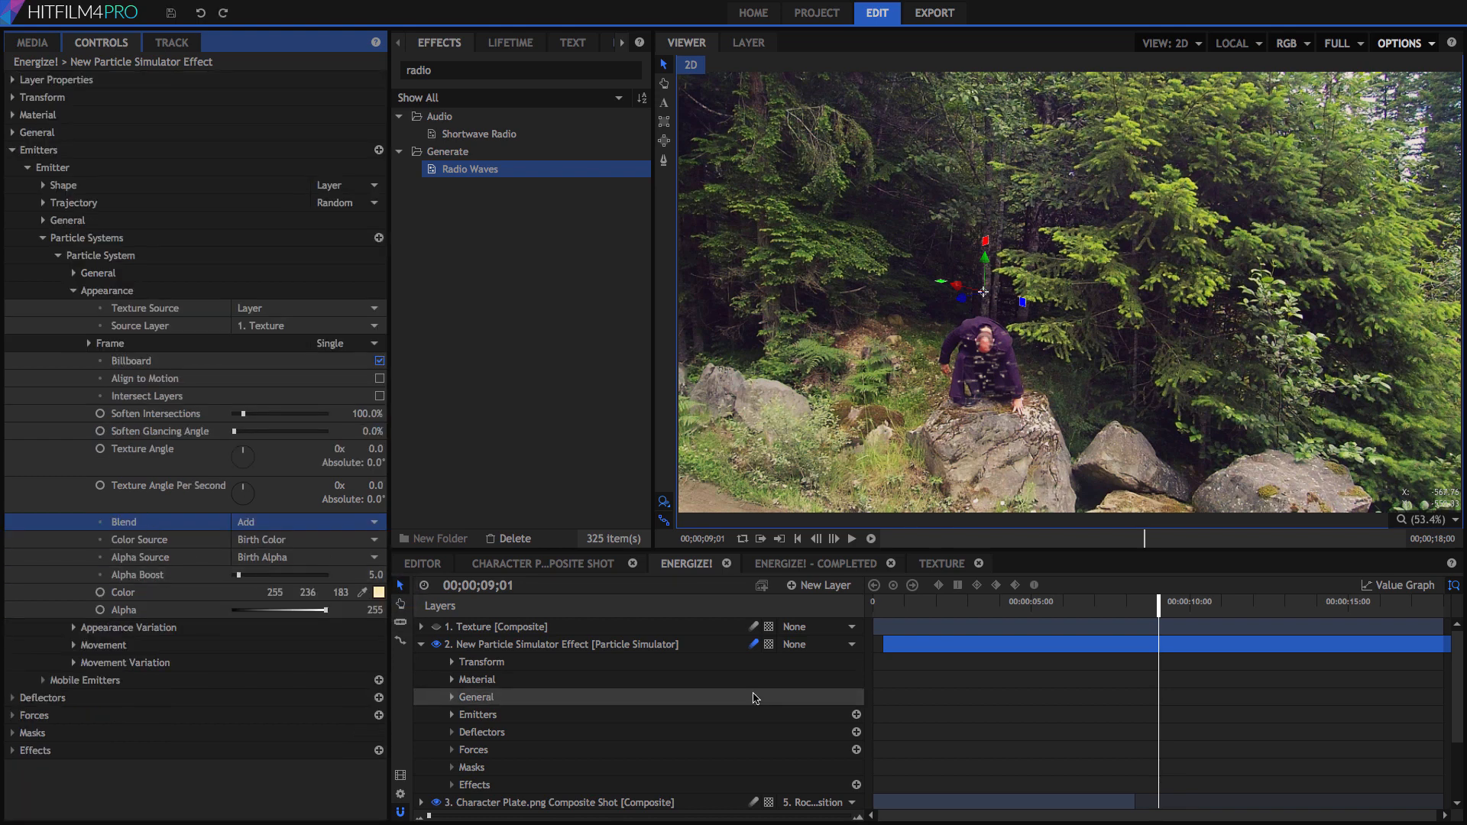
# At 00;00;05;14, convert the particle simulator layer to 3D Unrolled and agree to add a camera to the shot
pyautogui.moveTo(1058, 613); pyautogui.dragTo(1045, 609)
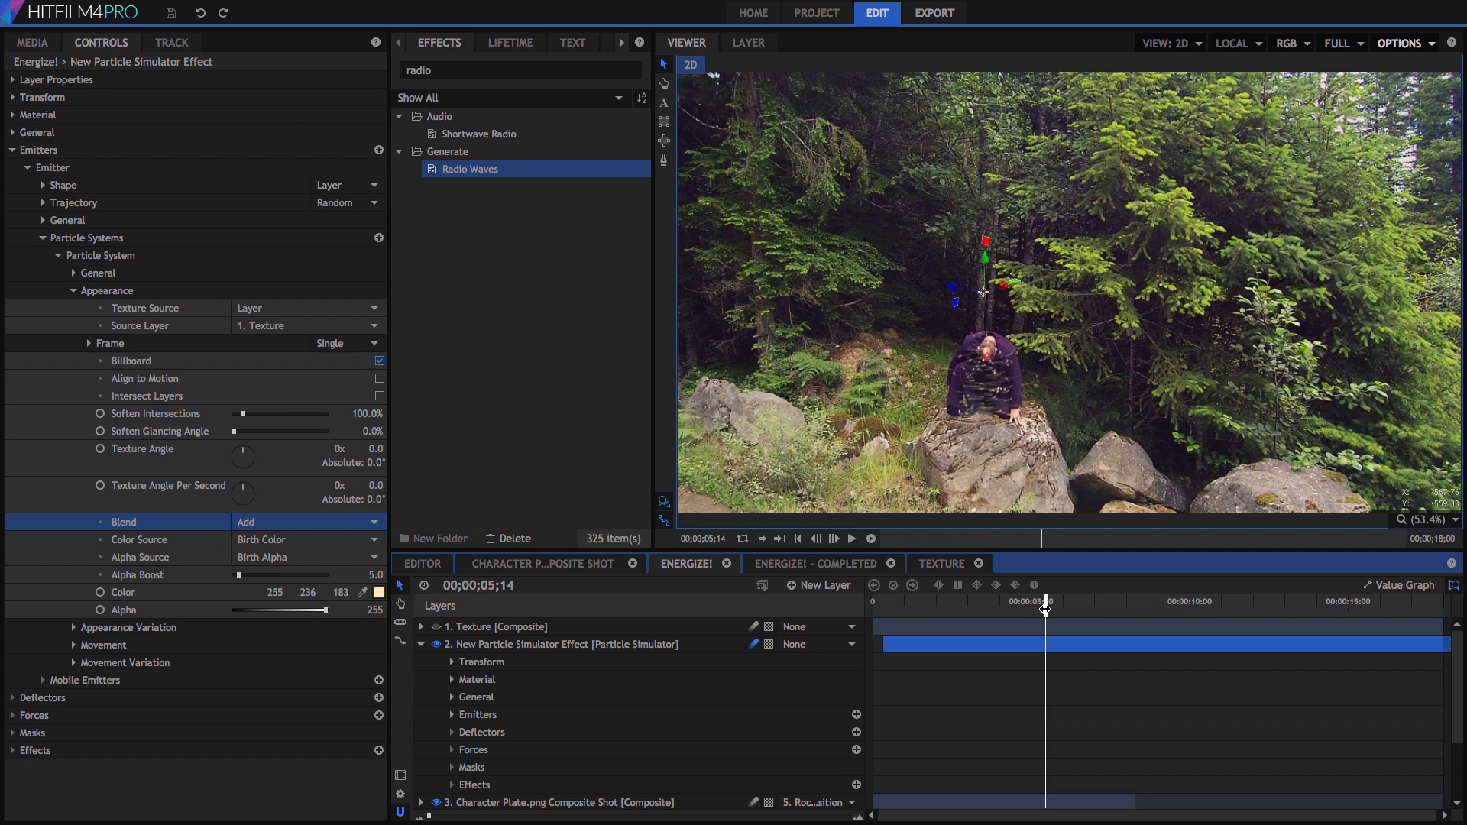
pyautogui.click(798, 644)
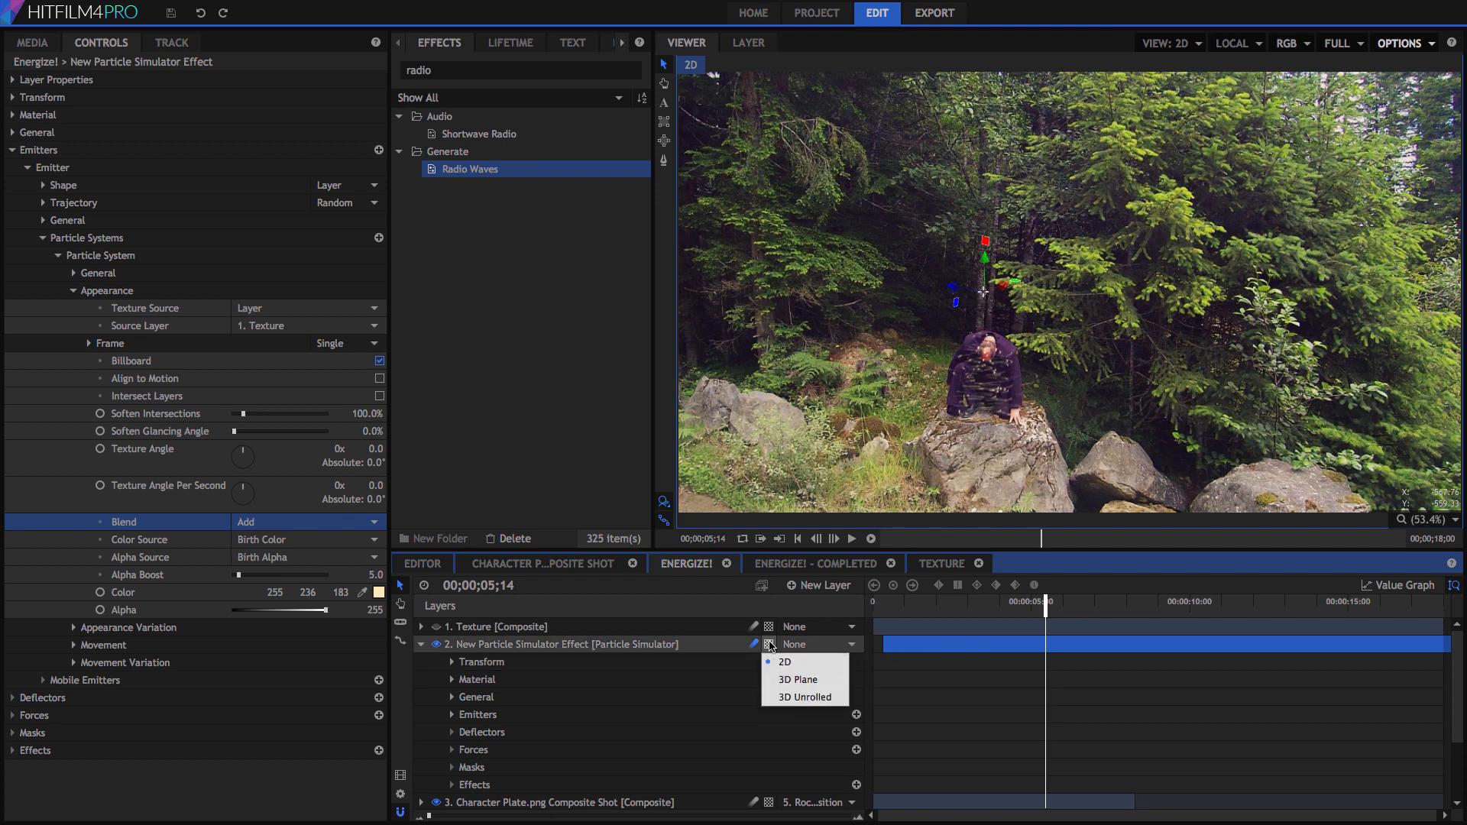
pyautogui.click(793, 697)
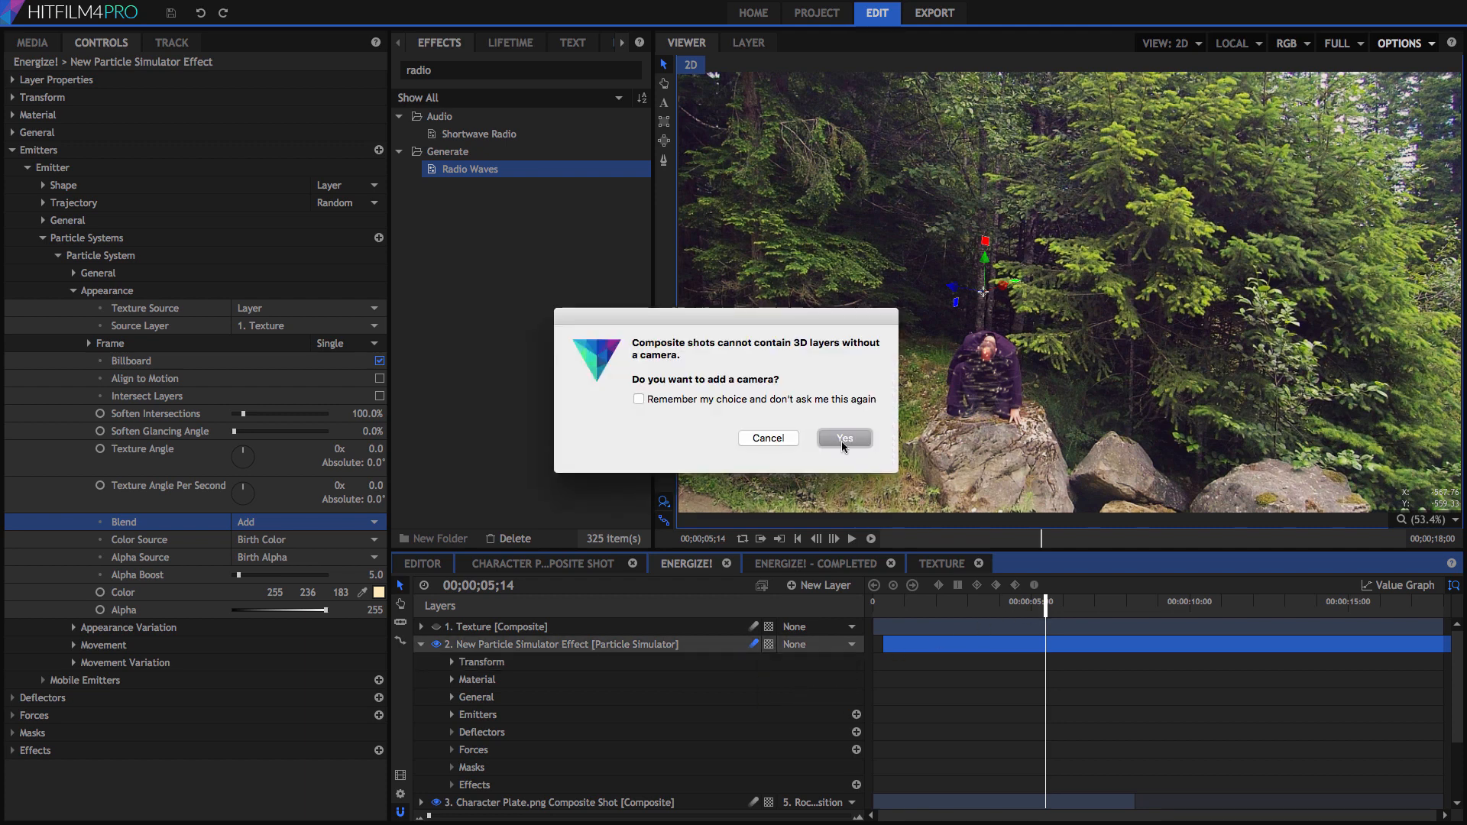
pyautogui.click(843, 443)
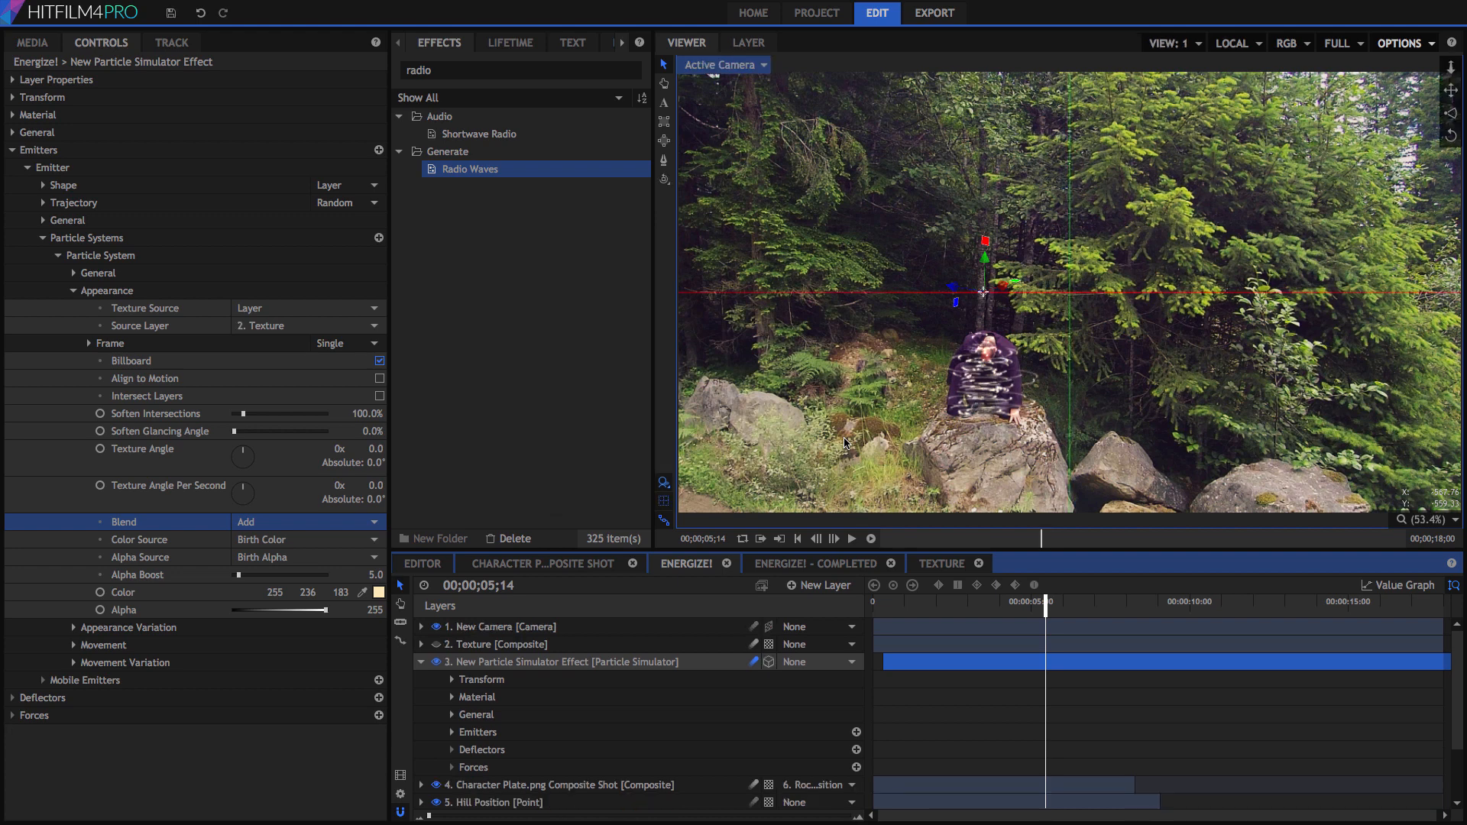
# Collapse the particle simulator layer and convert the Character Plate.png Composite Shot layer to a 3D Plane
pyautogui.click(421, 663)
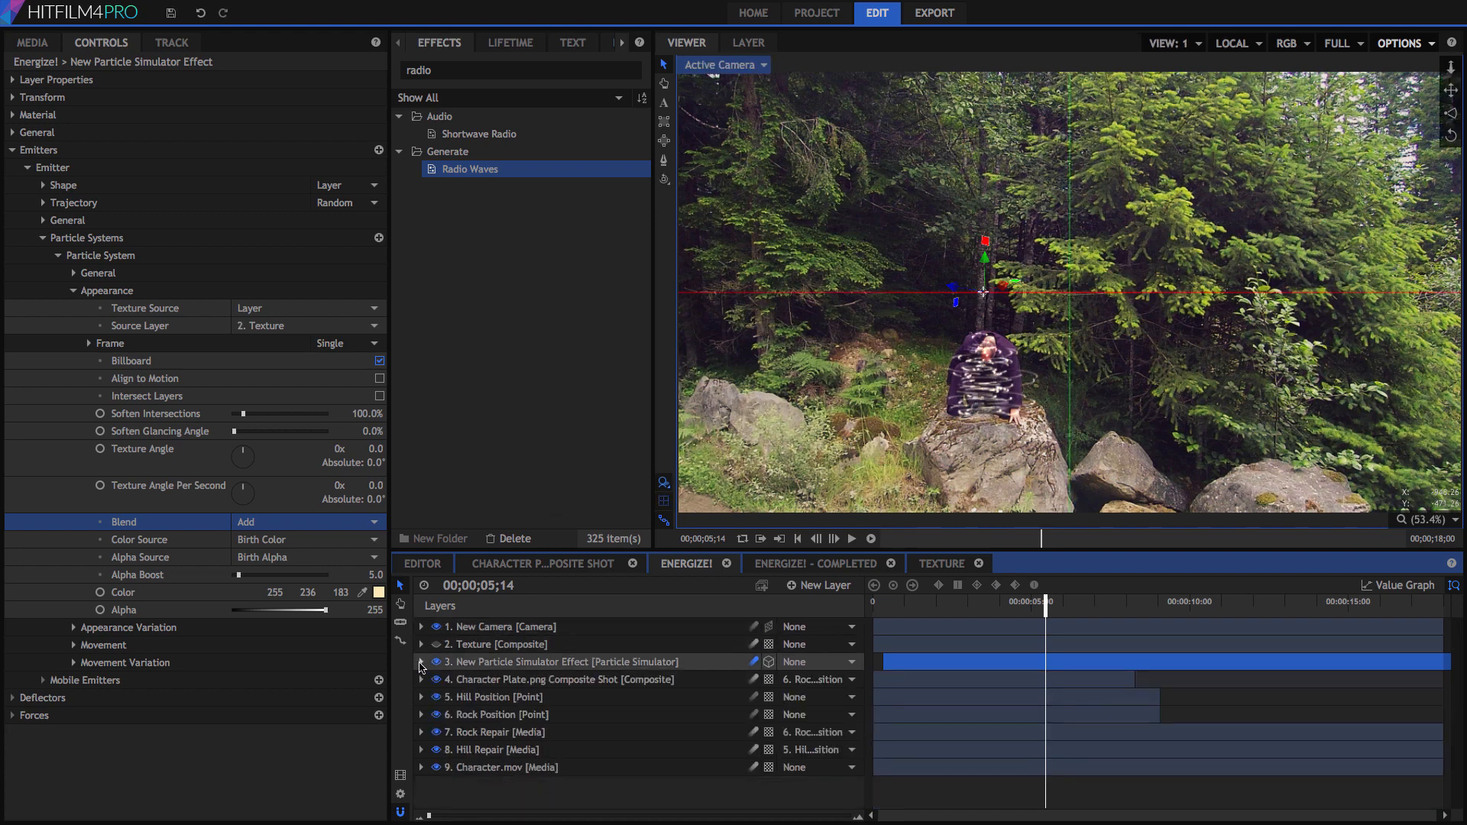
pyautogui.click(769, 679)
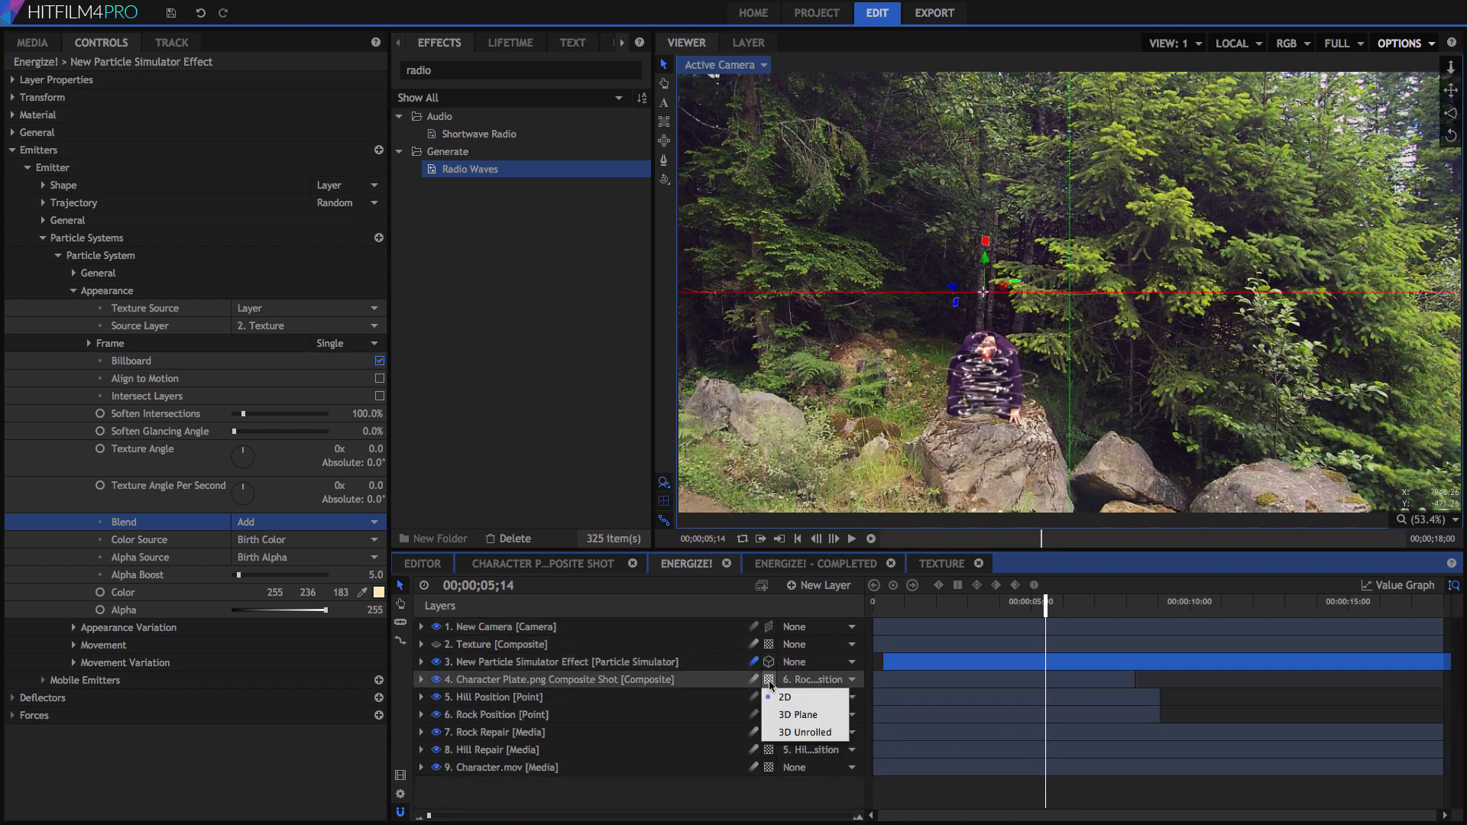
pyautogui.click(822, 718)
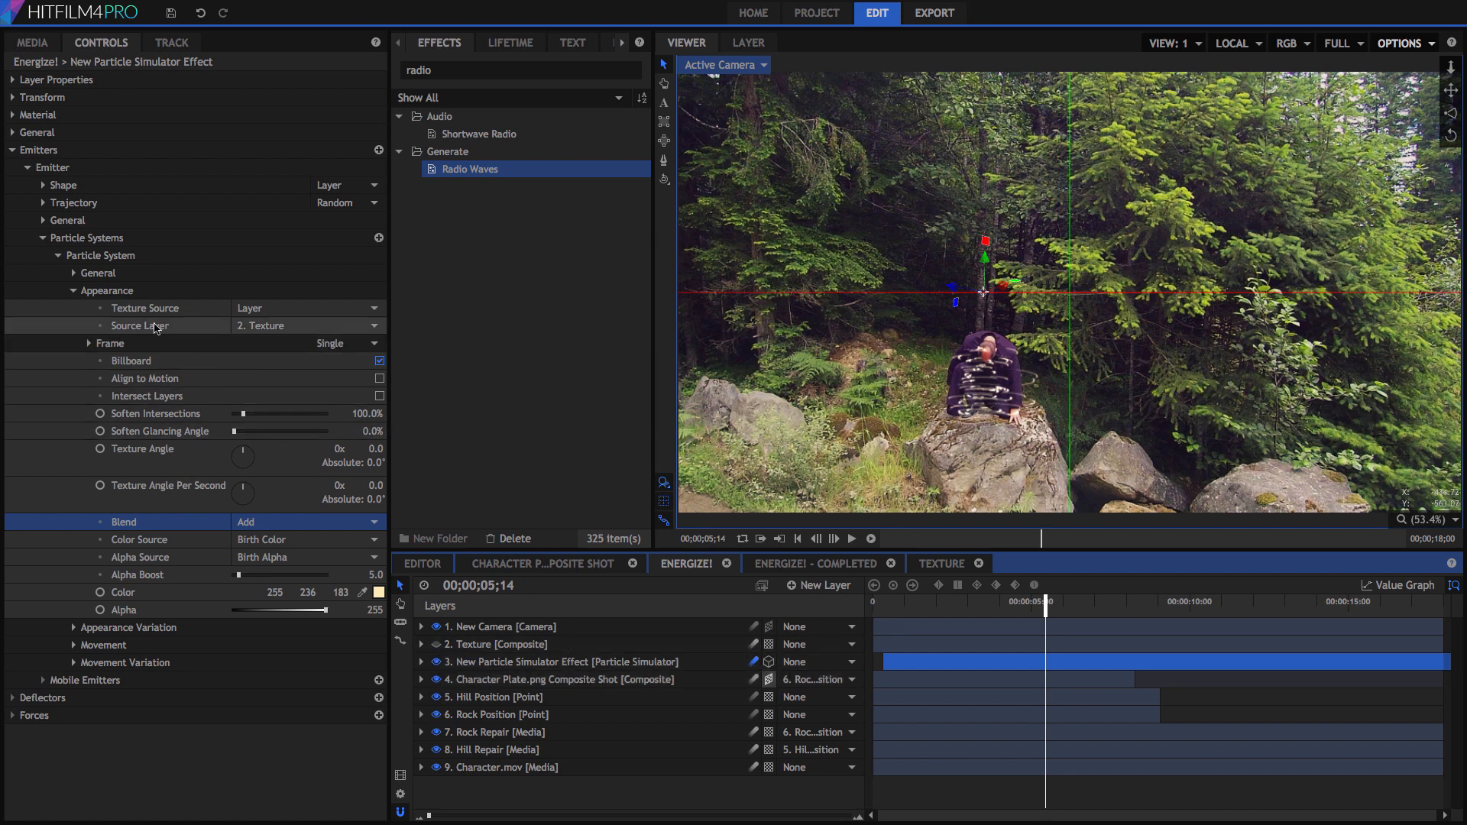
# Expand the particle simulator layer in the timeline down to the particle system's General properties and select Particles Per Second
pyautogui.click(74, 291)
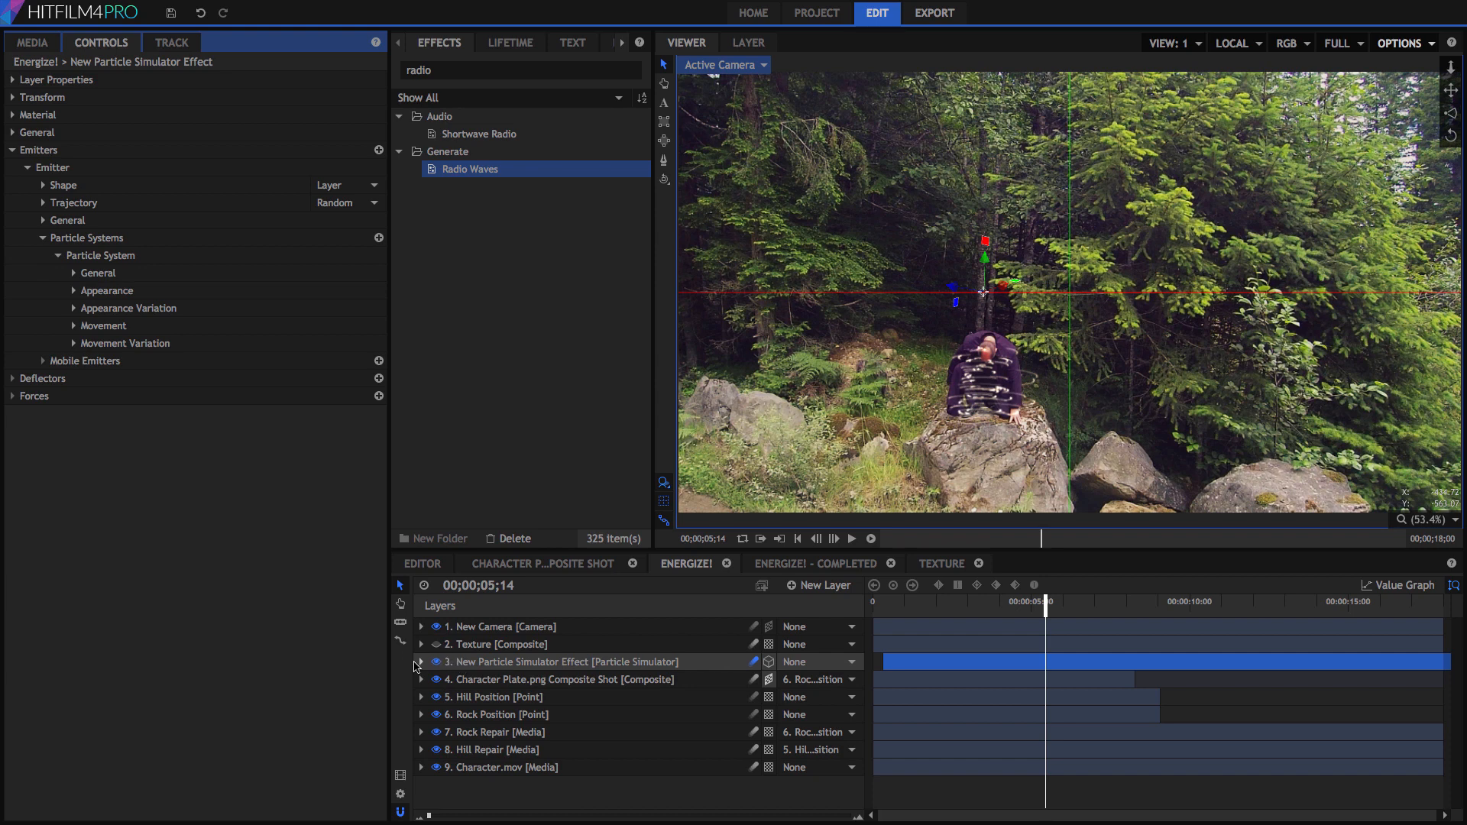
pyautogui.click(421, 662)
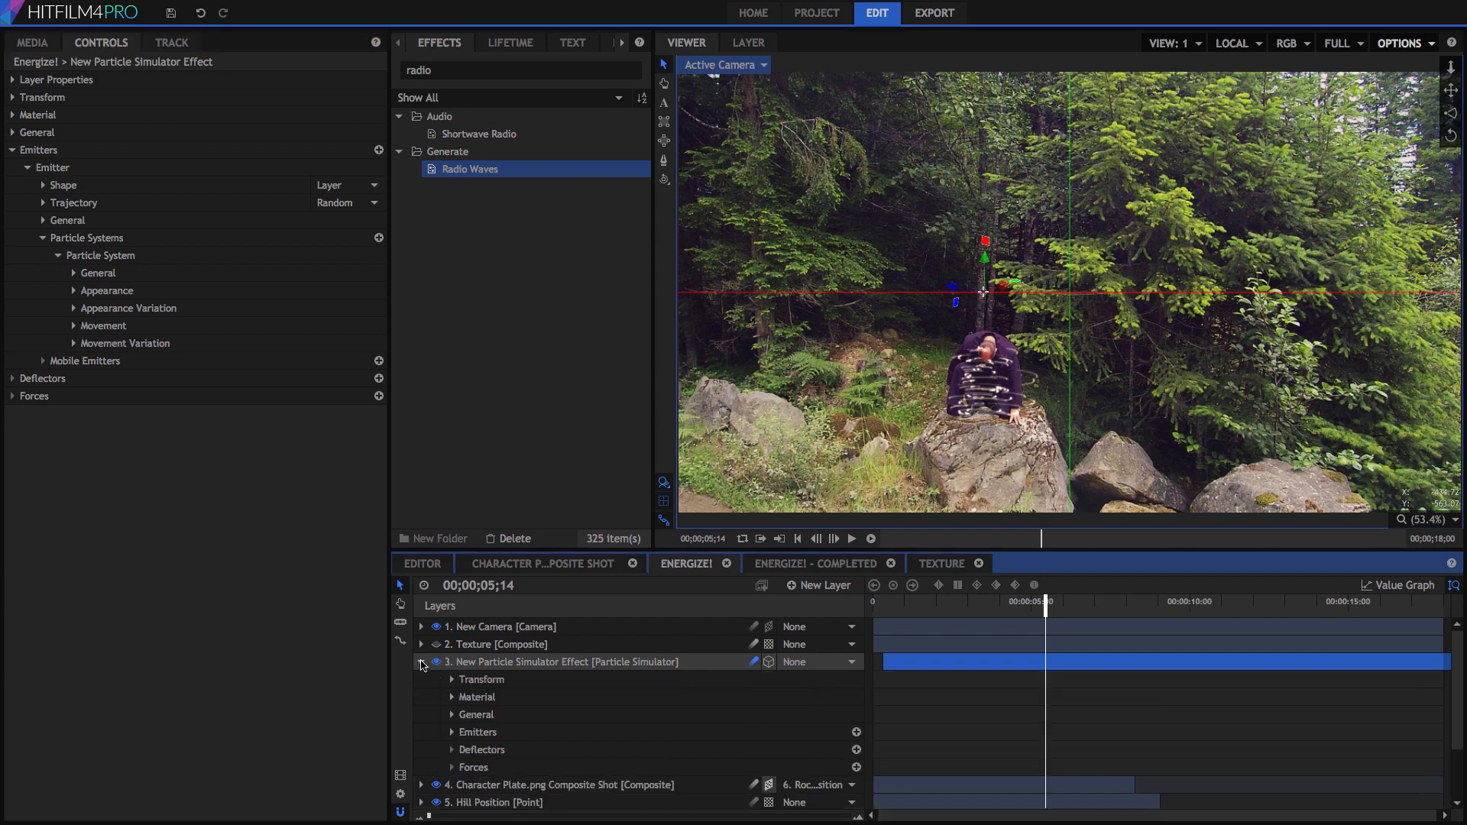
pyautogui.click(452, 733)
pyautogui.scroll(-3, 478, 737)
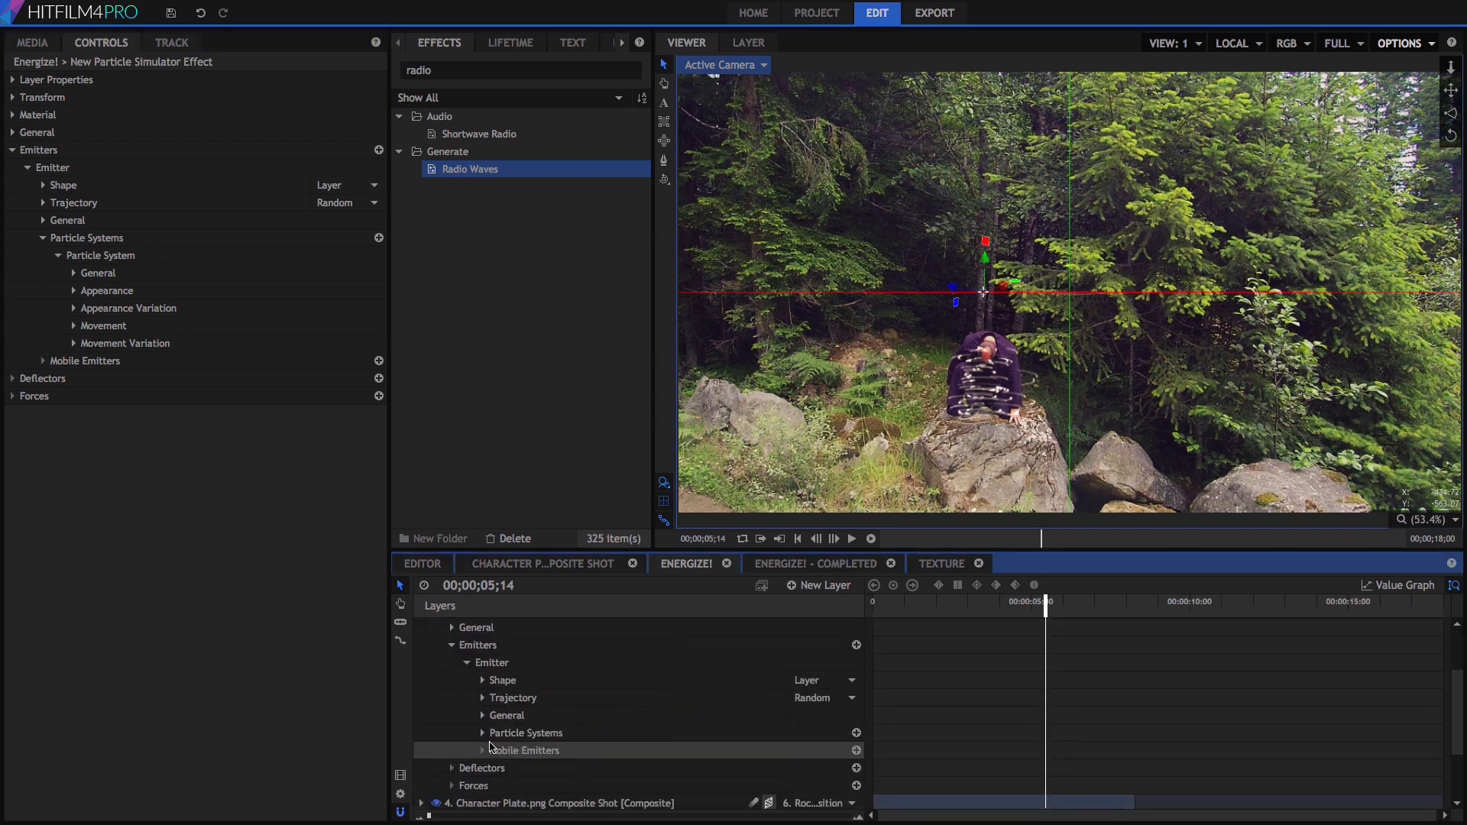
pyautogui.click(483, 733)
pyautogui.scroll(-2, 489, 718)
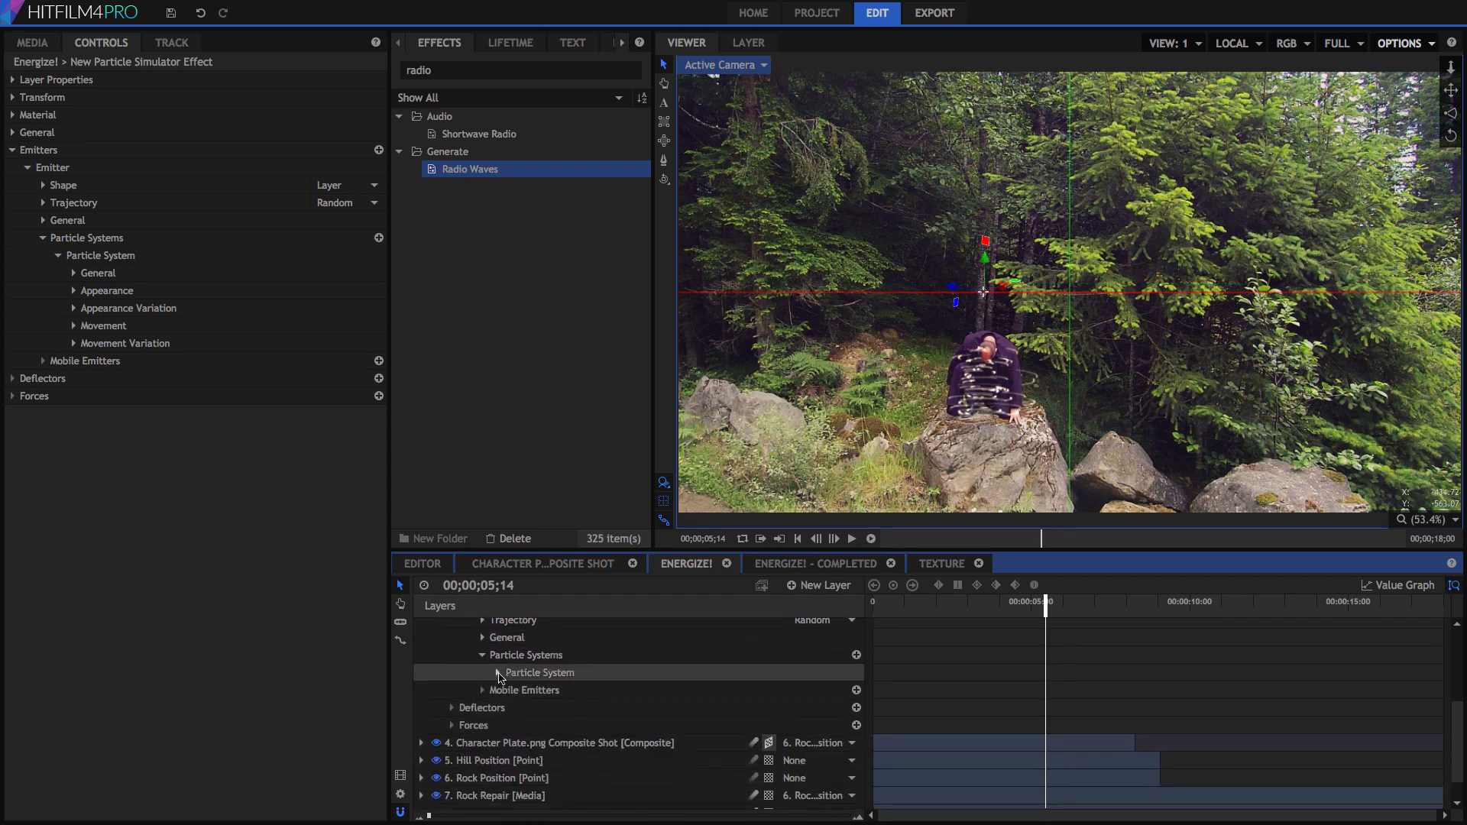
pyautogui.click(497, 672)
pyautogui.click(514, 690)
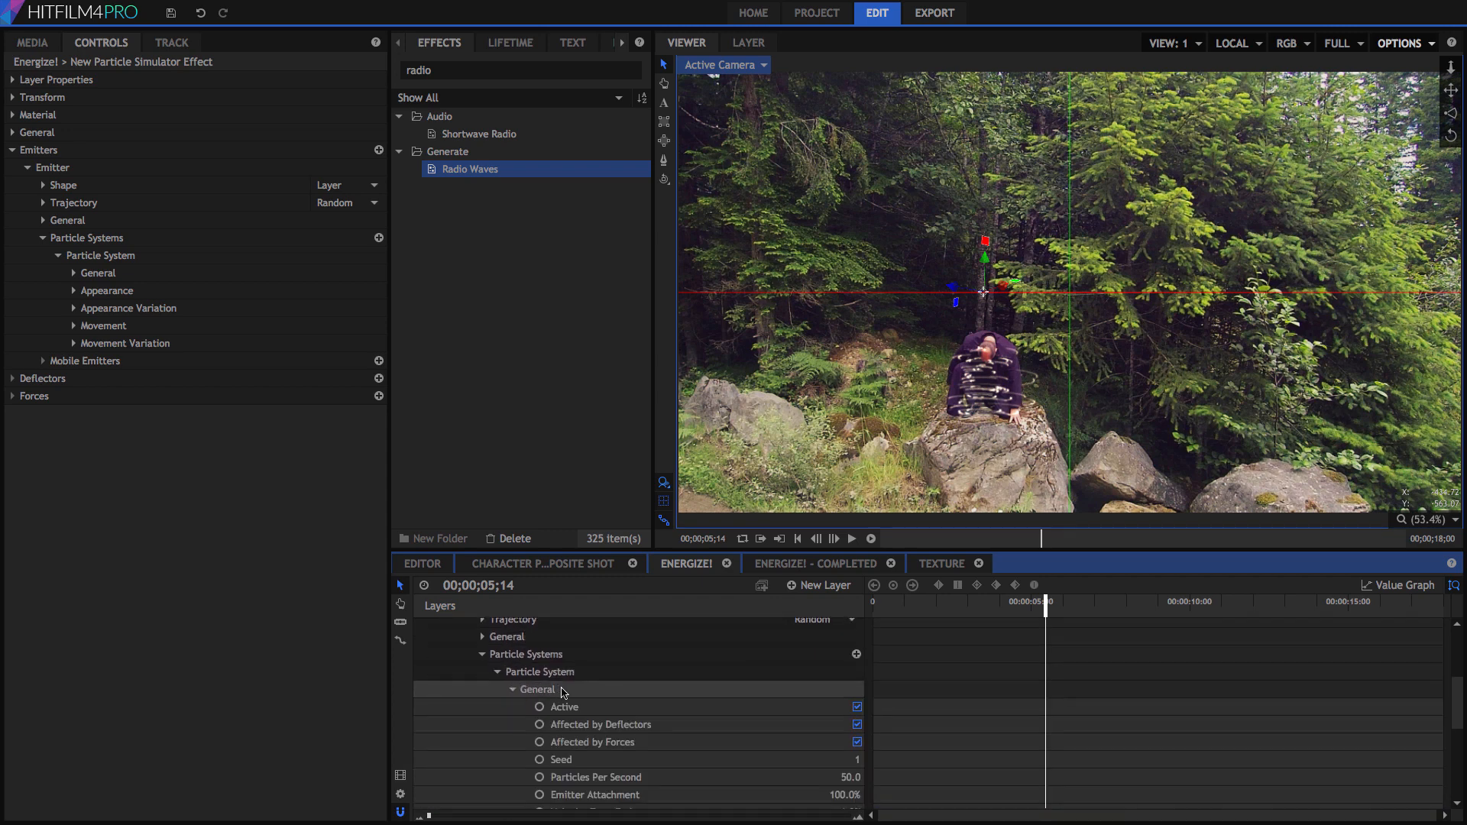
pyautogui.scroll(-3, 581, 691)
pyautogui.click(600, 690)
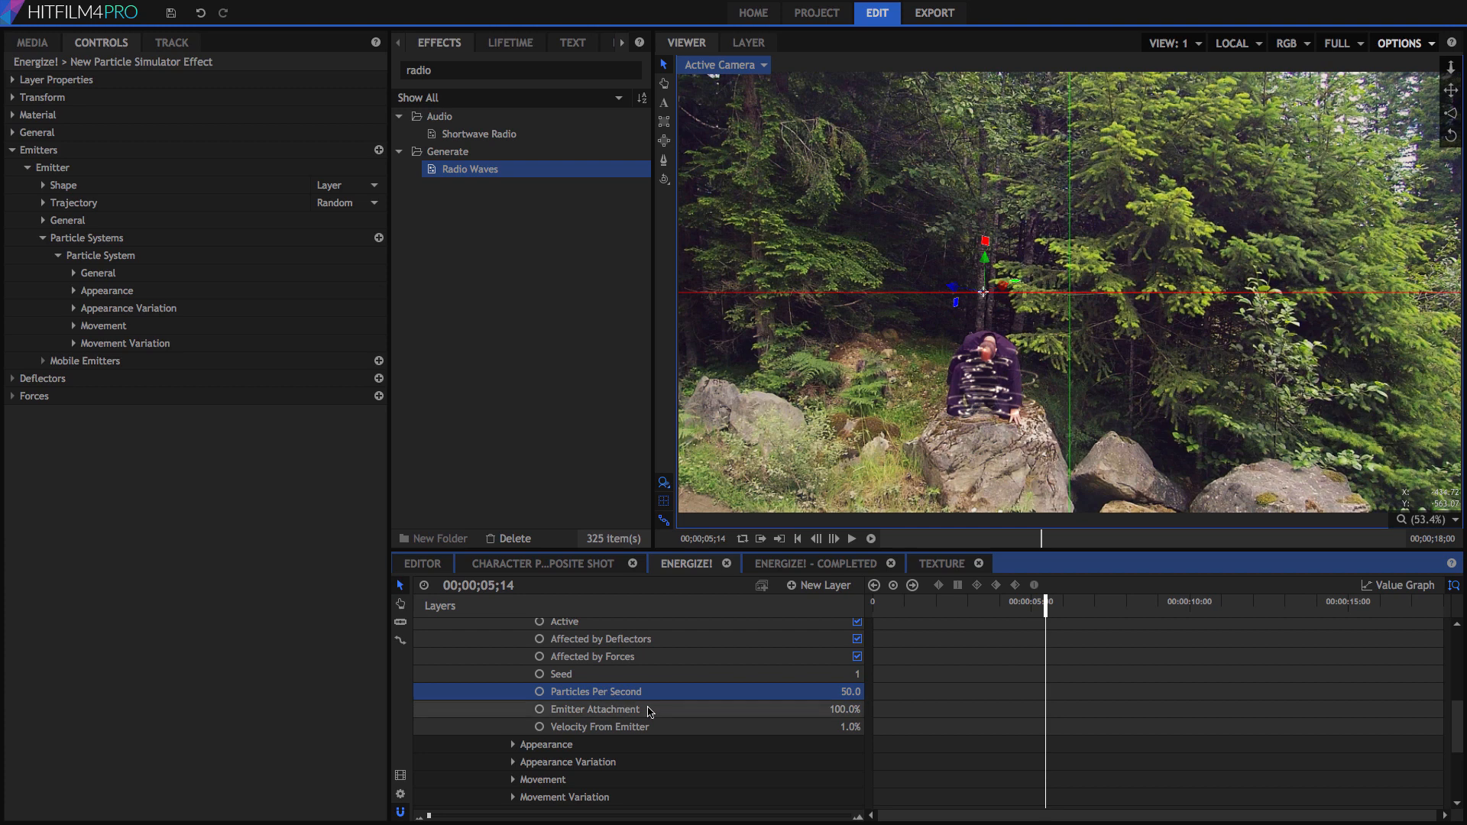
# At 00;00;01;00, set Particles Per Second to 30 and enable keyframing for it
pyautogui.click(905, 609)
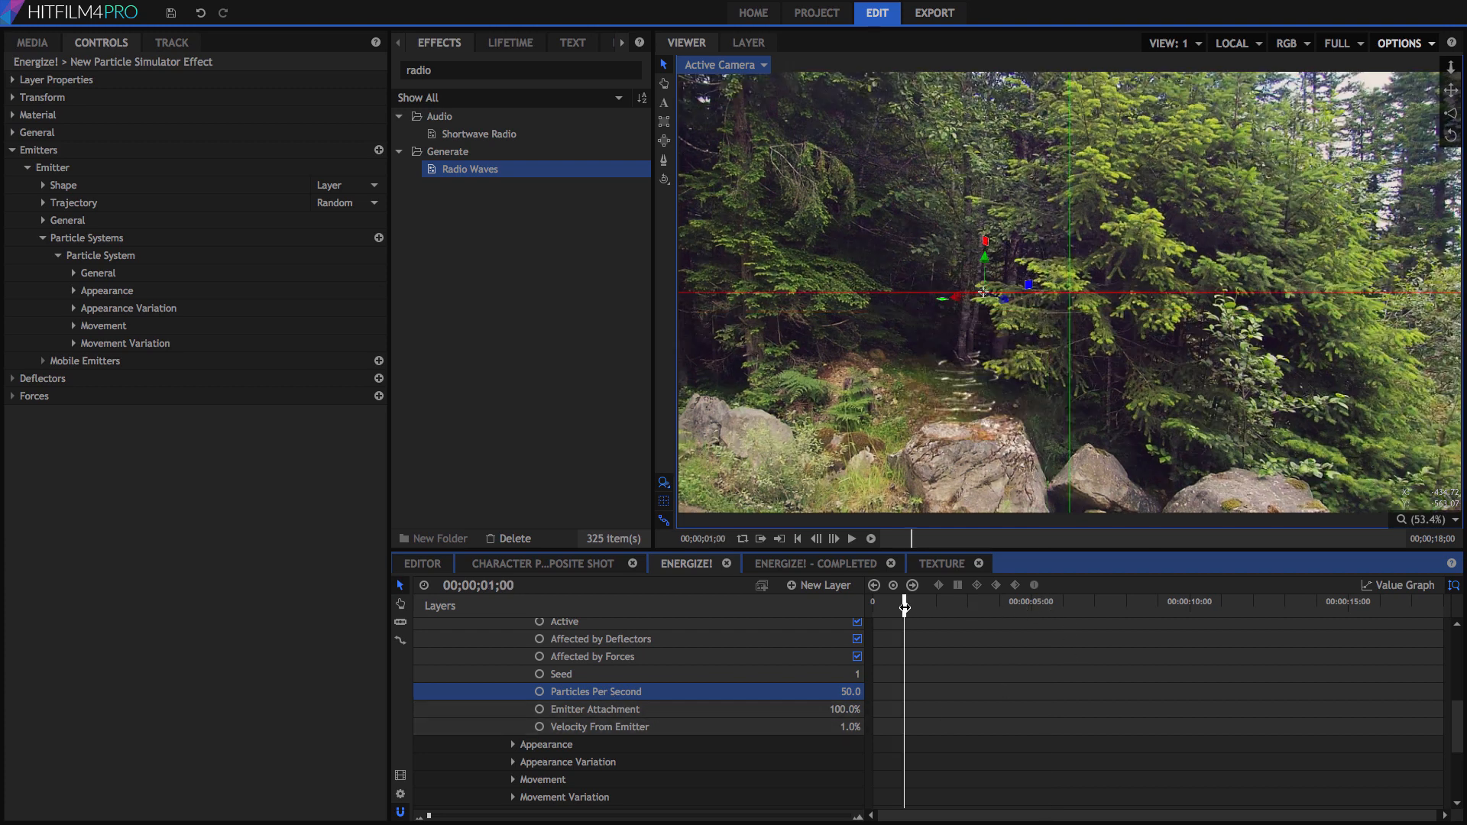
pyautogui.click(840, 691)
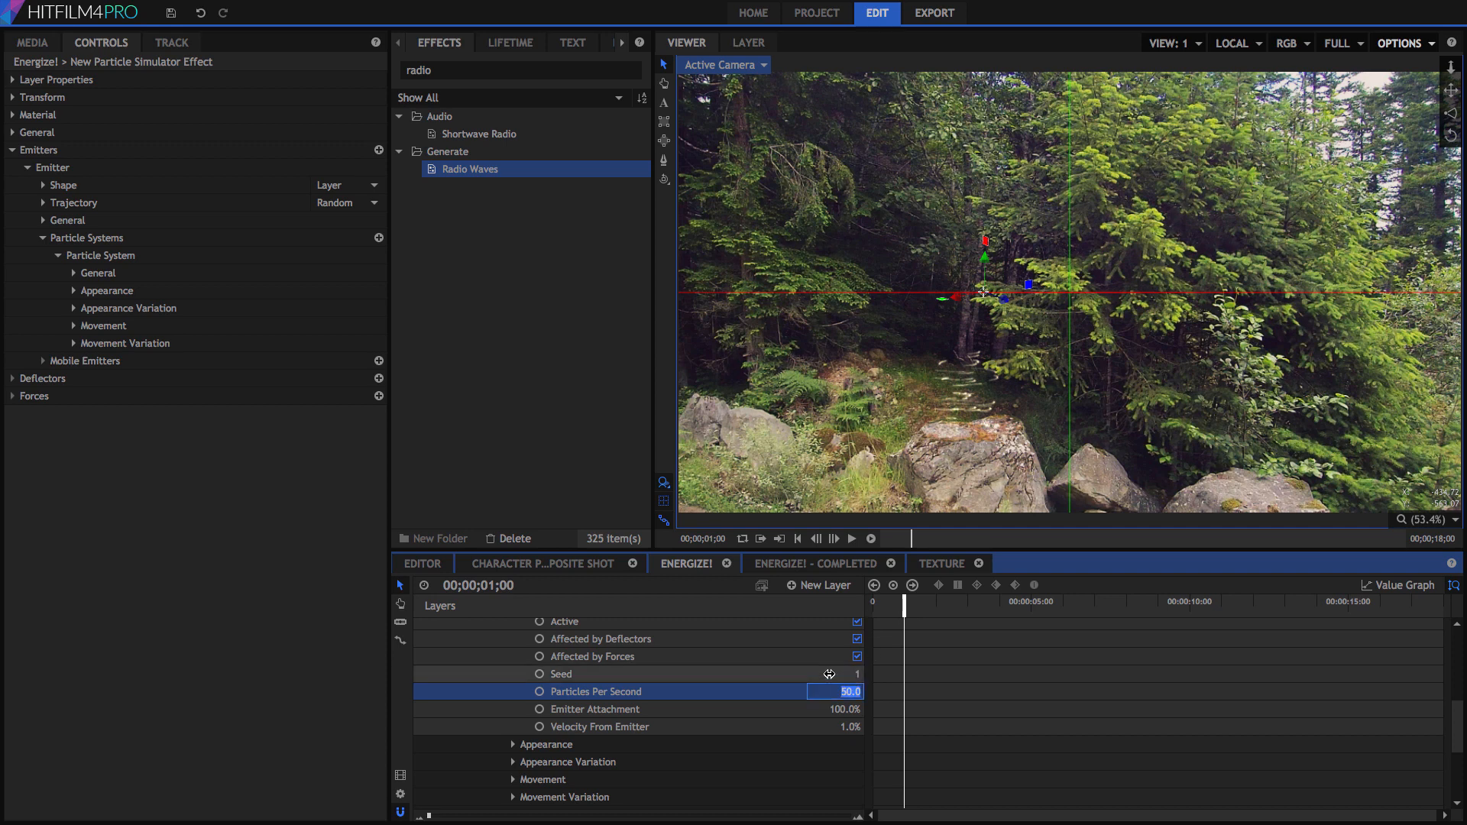
pyautogui.write('30')
pyautogui.press('Return')
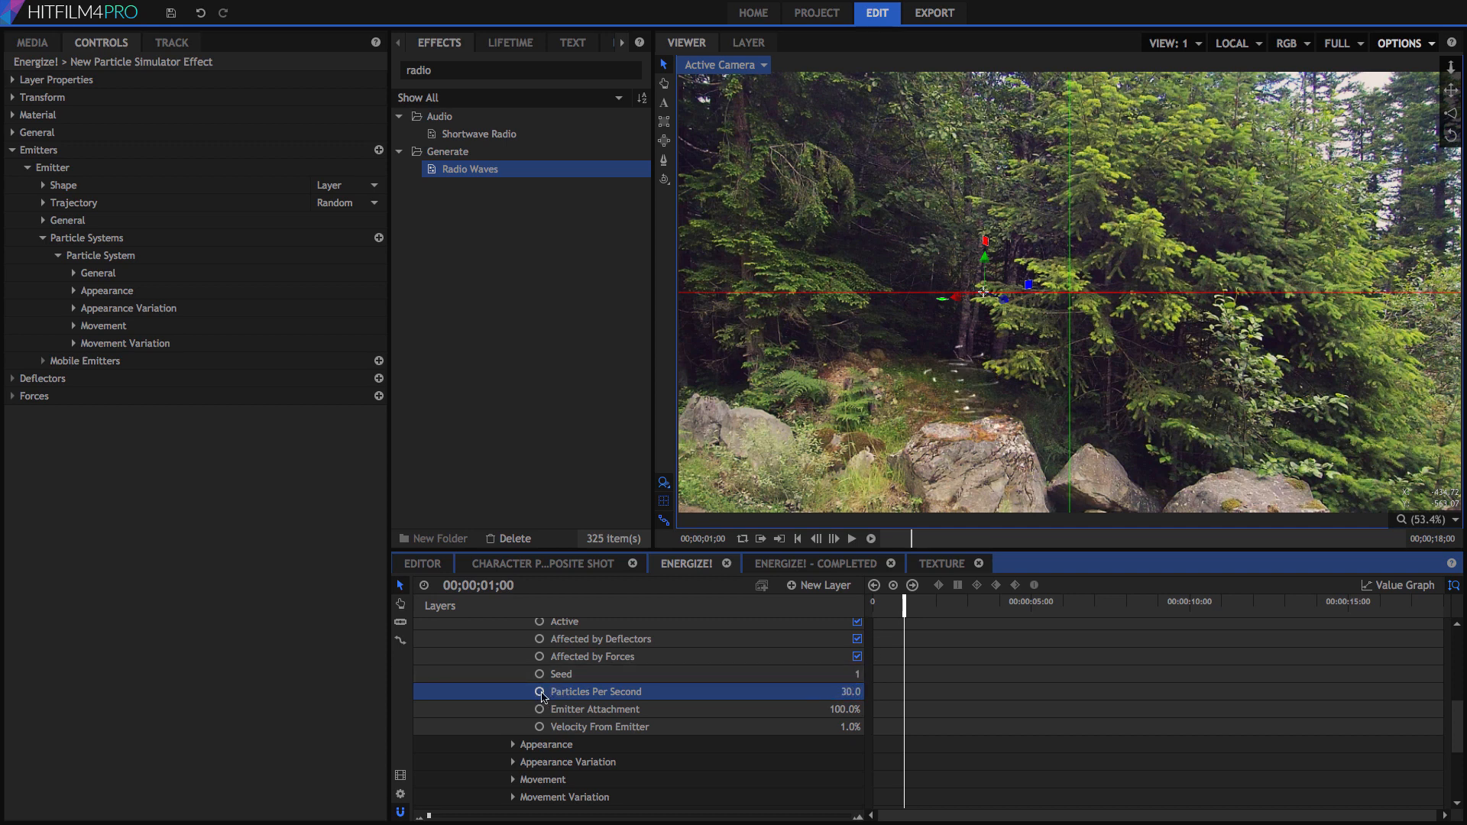
pyautogui.click(540, 692)
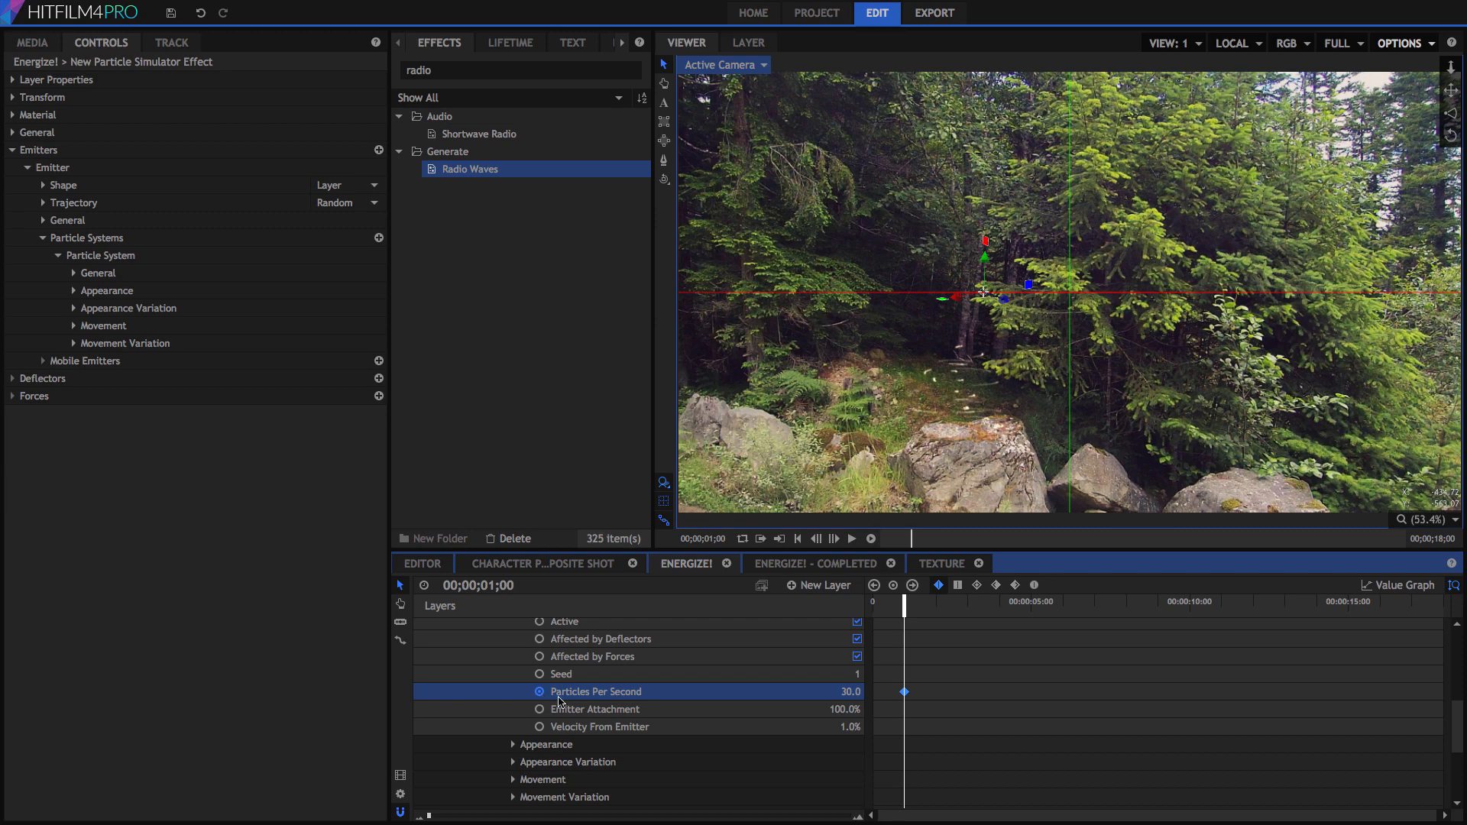
# At 00;00;00;10, add a Particles Per Second keyframe with a value of 3
pyautogui.click(884, 609)
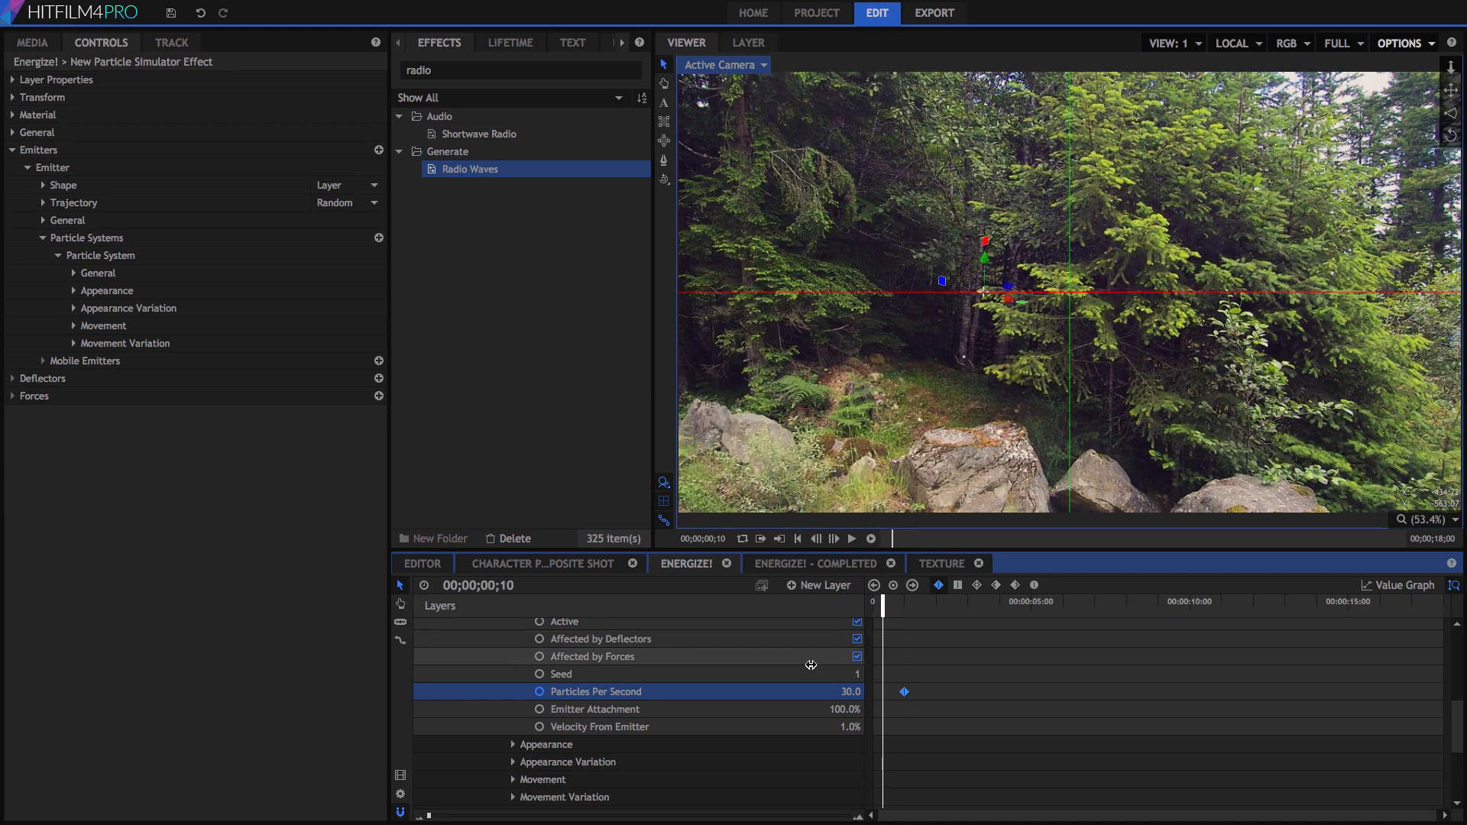
pyautogui.click(843, 691)
pyautogui.write('3')
pyautogui.press('Return')
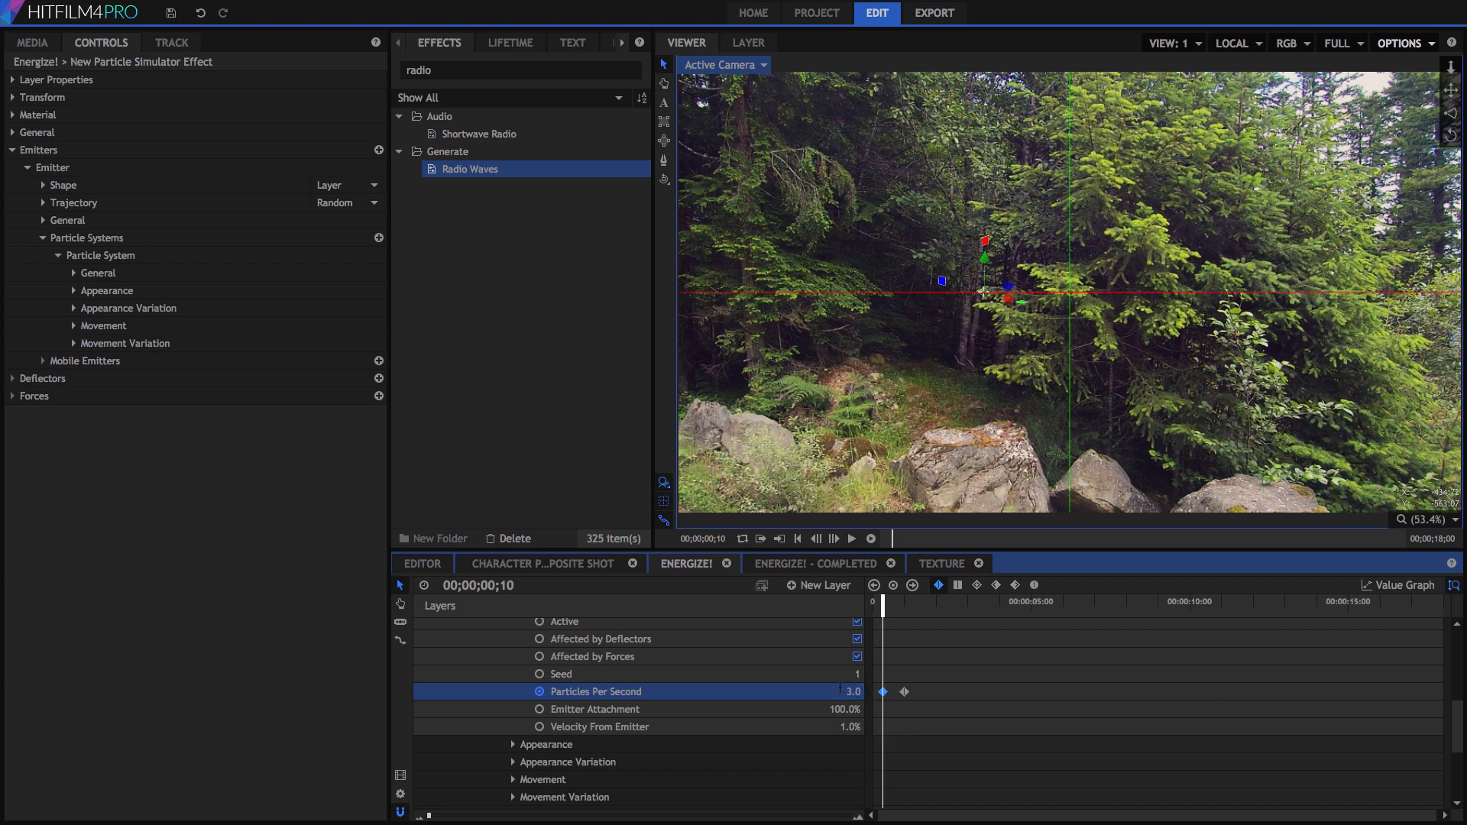
# At 00;00;02;01, add a Particles Per Second keyframe with a value of 500
pyautogui.click(935, 612)
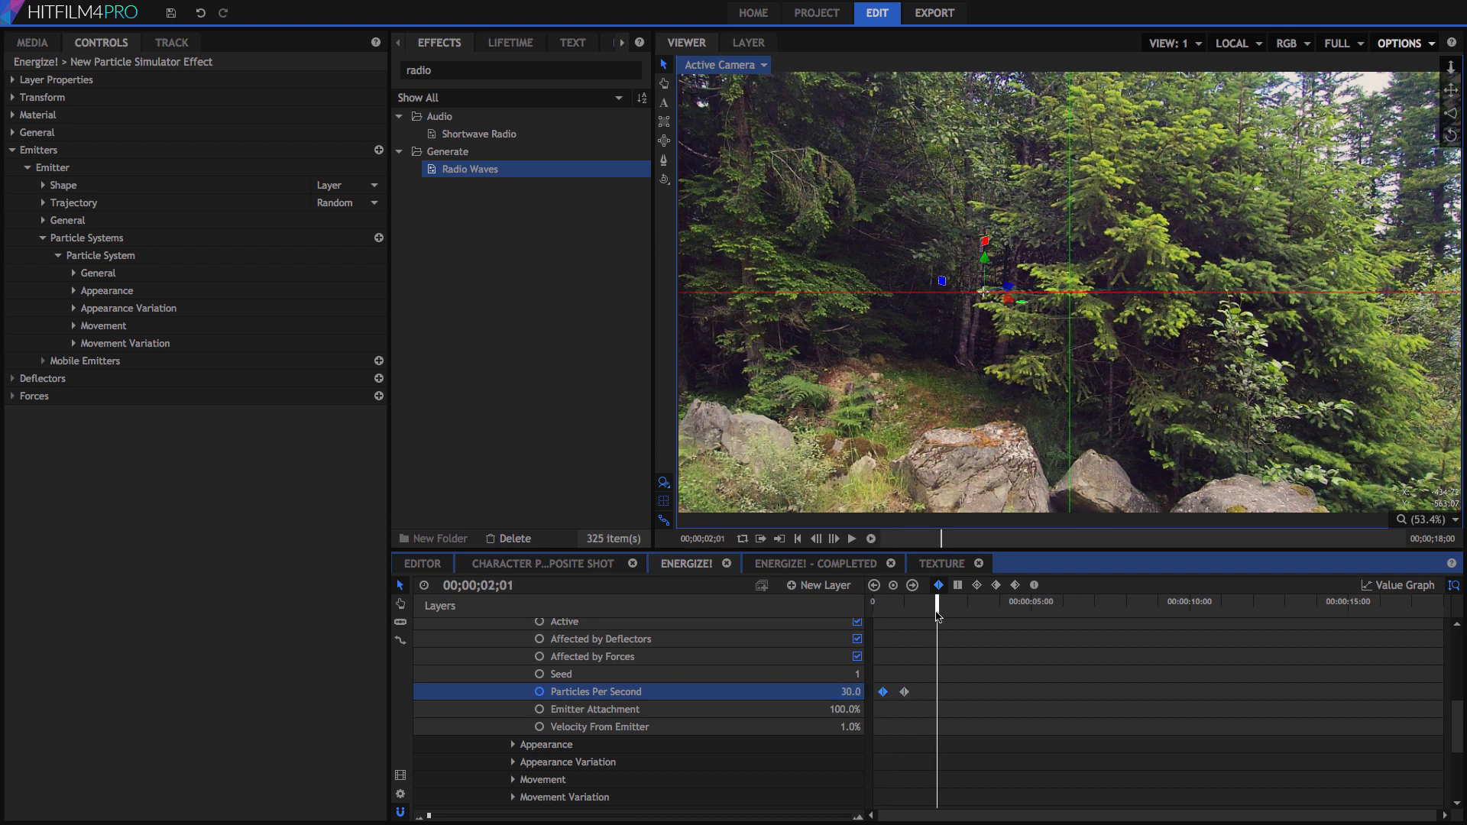
pyautogui.click(845, 692)
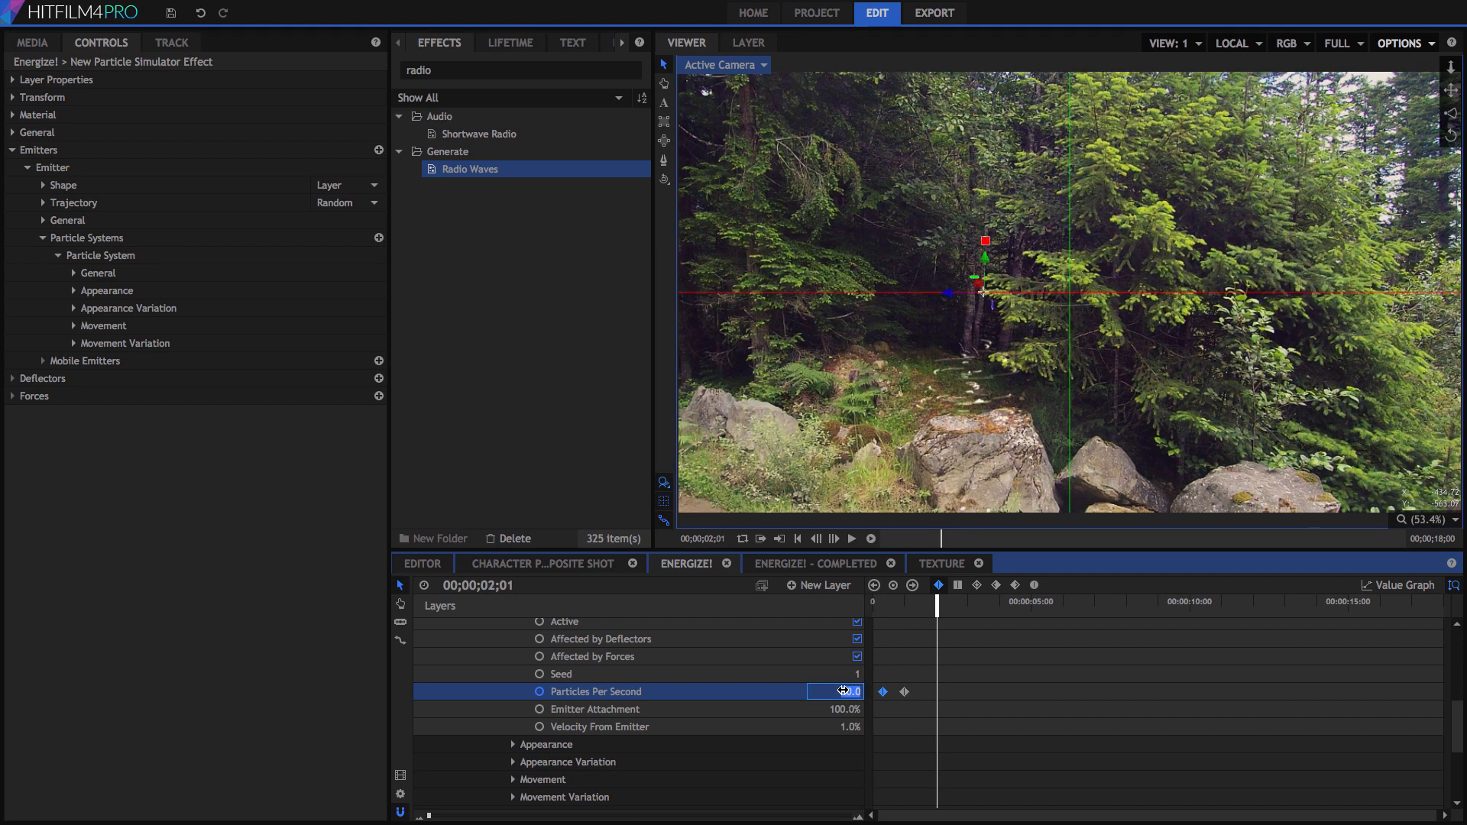
pyautogui.write('300')
pyautogui.press('Return')
pyautogui.moveTo(842, 690); pyautogui.dragTo(1050, 608)
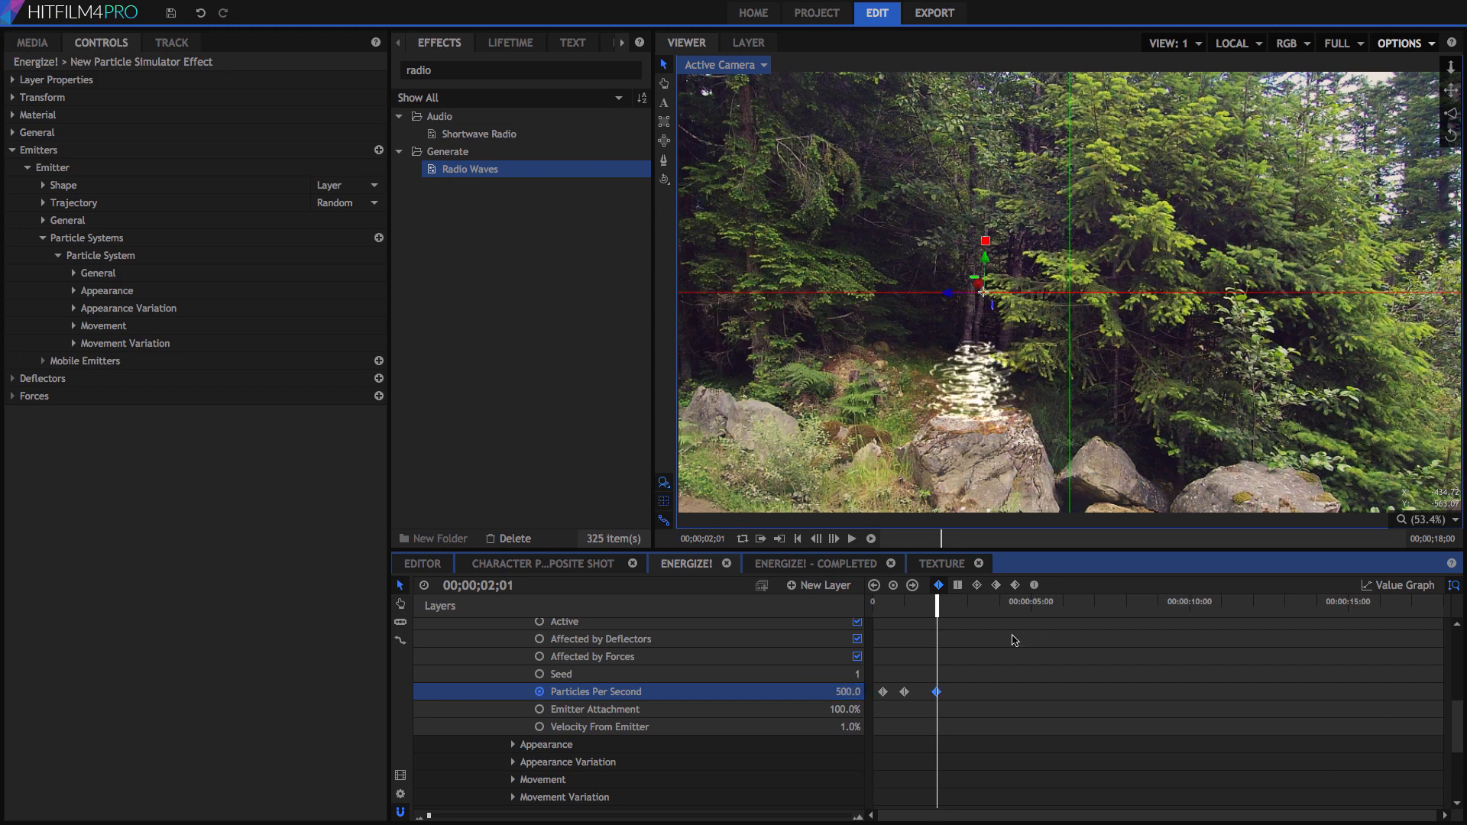
# Keyframe the particle system's Active property on at 00;00;05;00 and switch it off one frame further, at 00;00;05;01
pyautogui.click(967, 607)
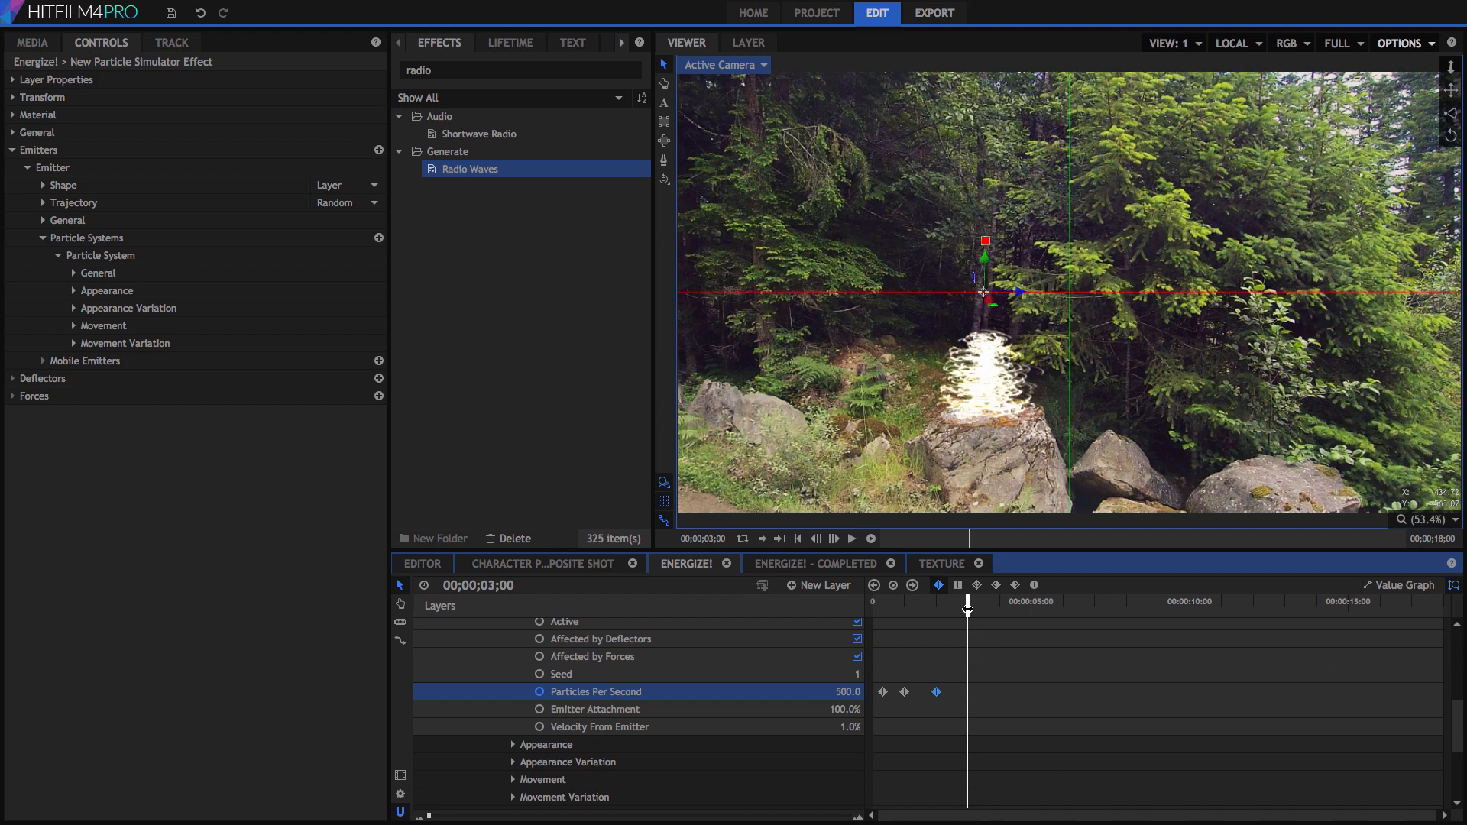
pyautogui.click(1032, 607)
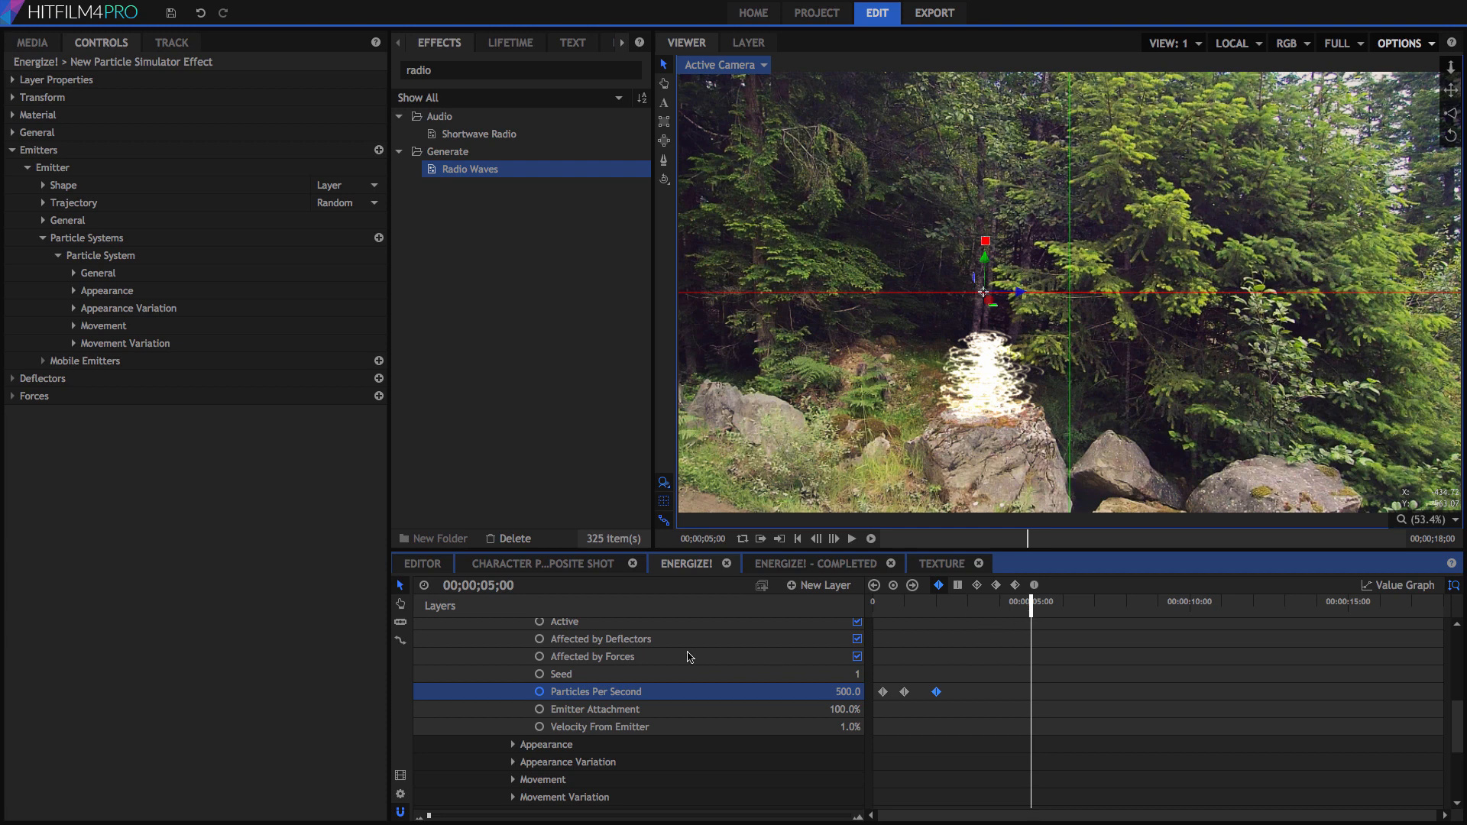
pyautogui.scroll(1, 611, 656)
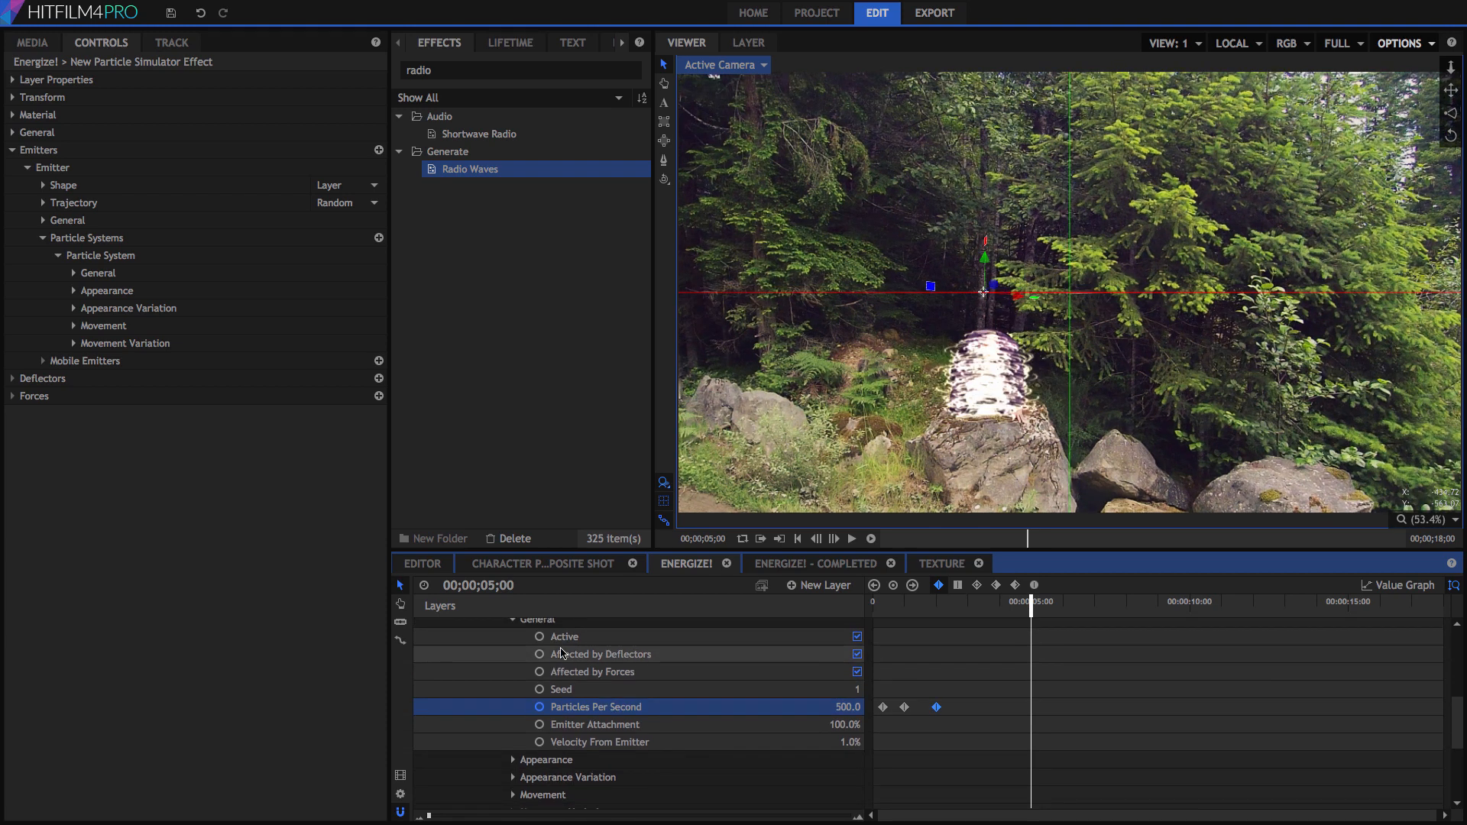
pyautogui.click(540, 639)
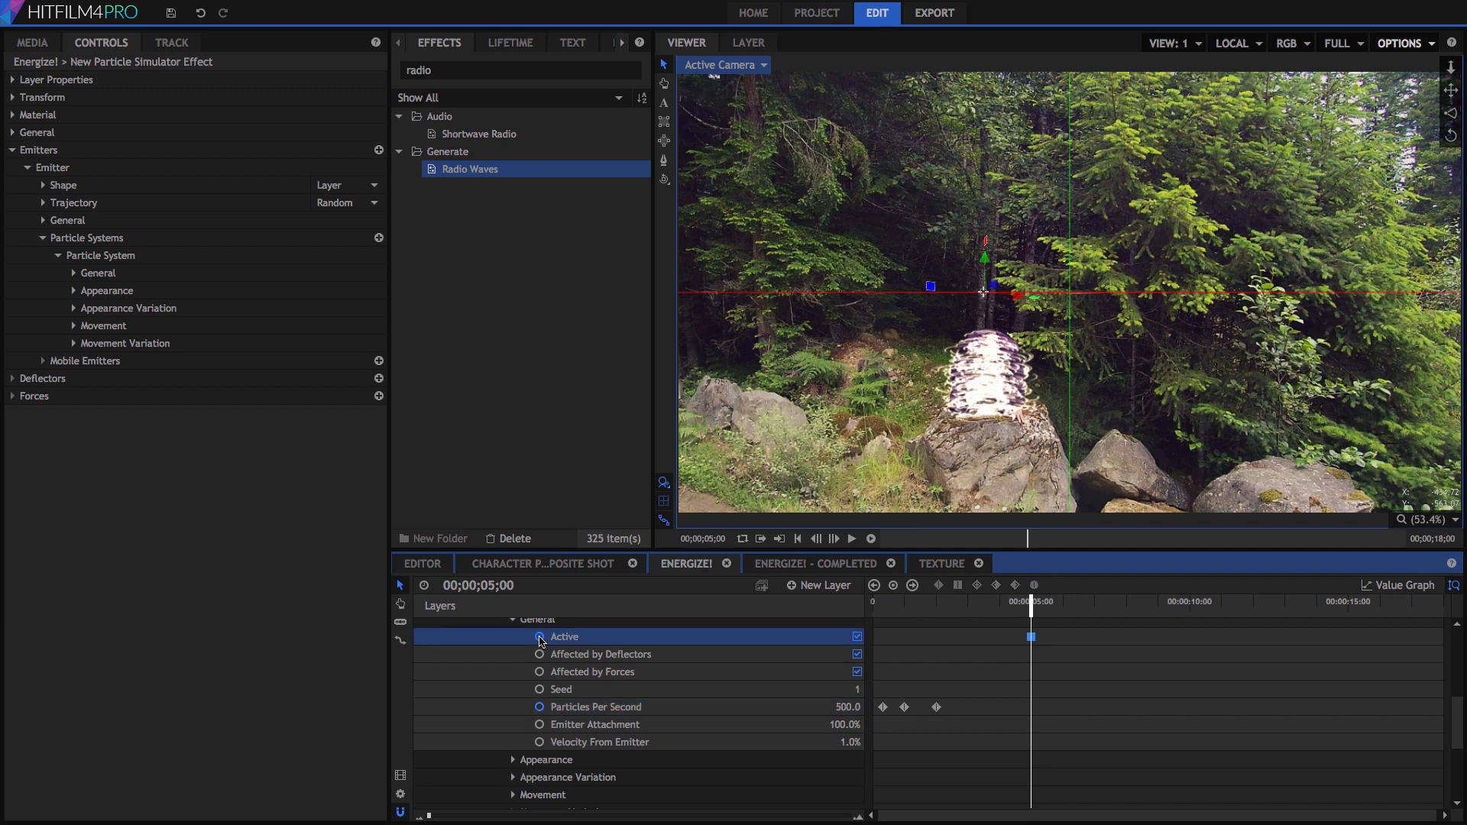
pyautogui.press('.')
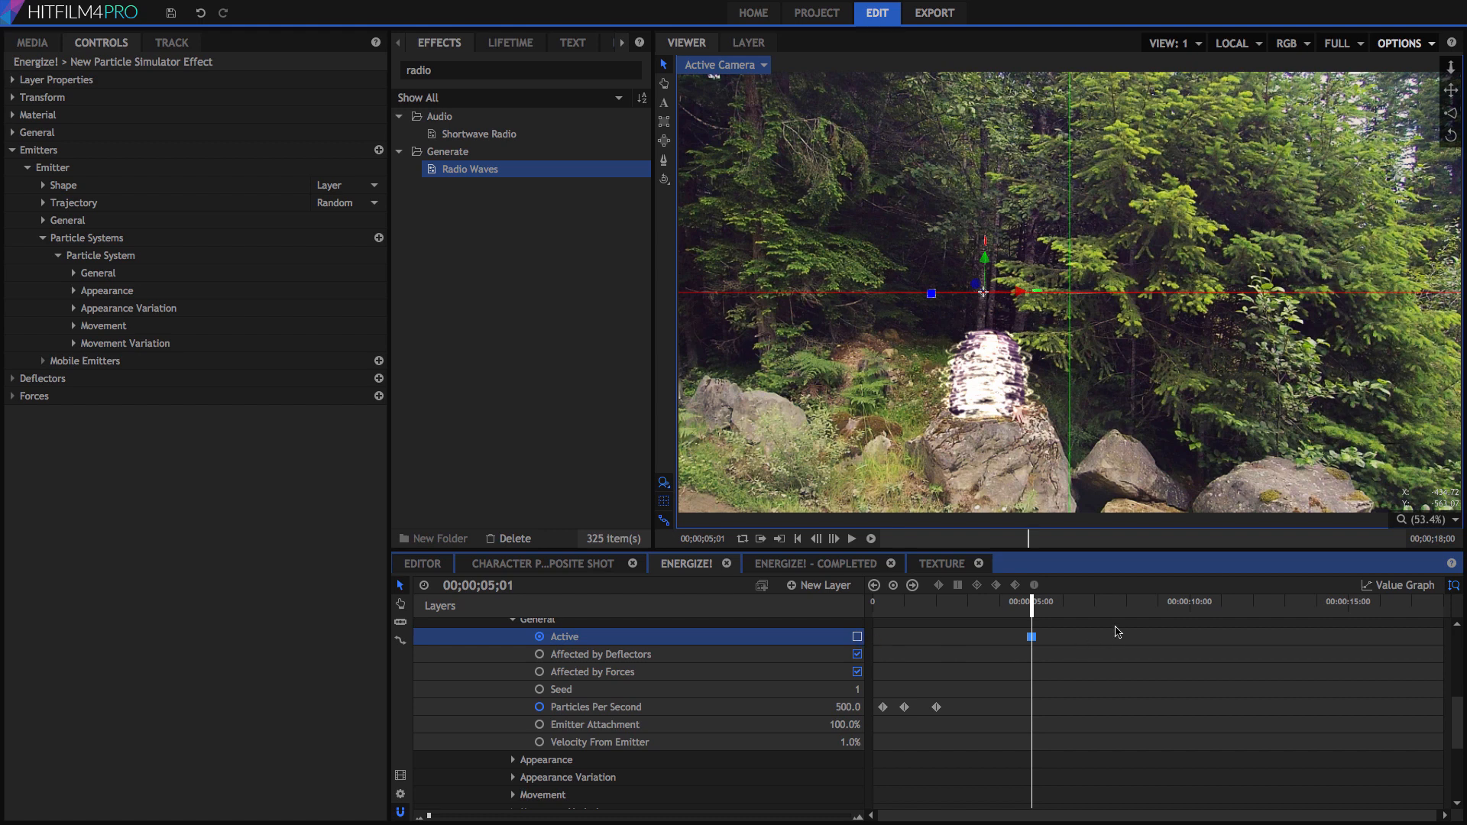
# Play a RAM preview of the shot from its beginning to check the particle animation
pyautogui.moveTo(1032, 603); pyautogui.dragTo(873, 611)
pyautogui.click(871, 538)
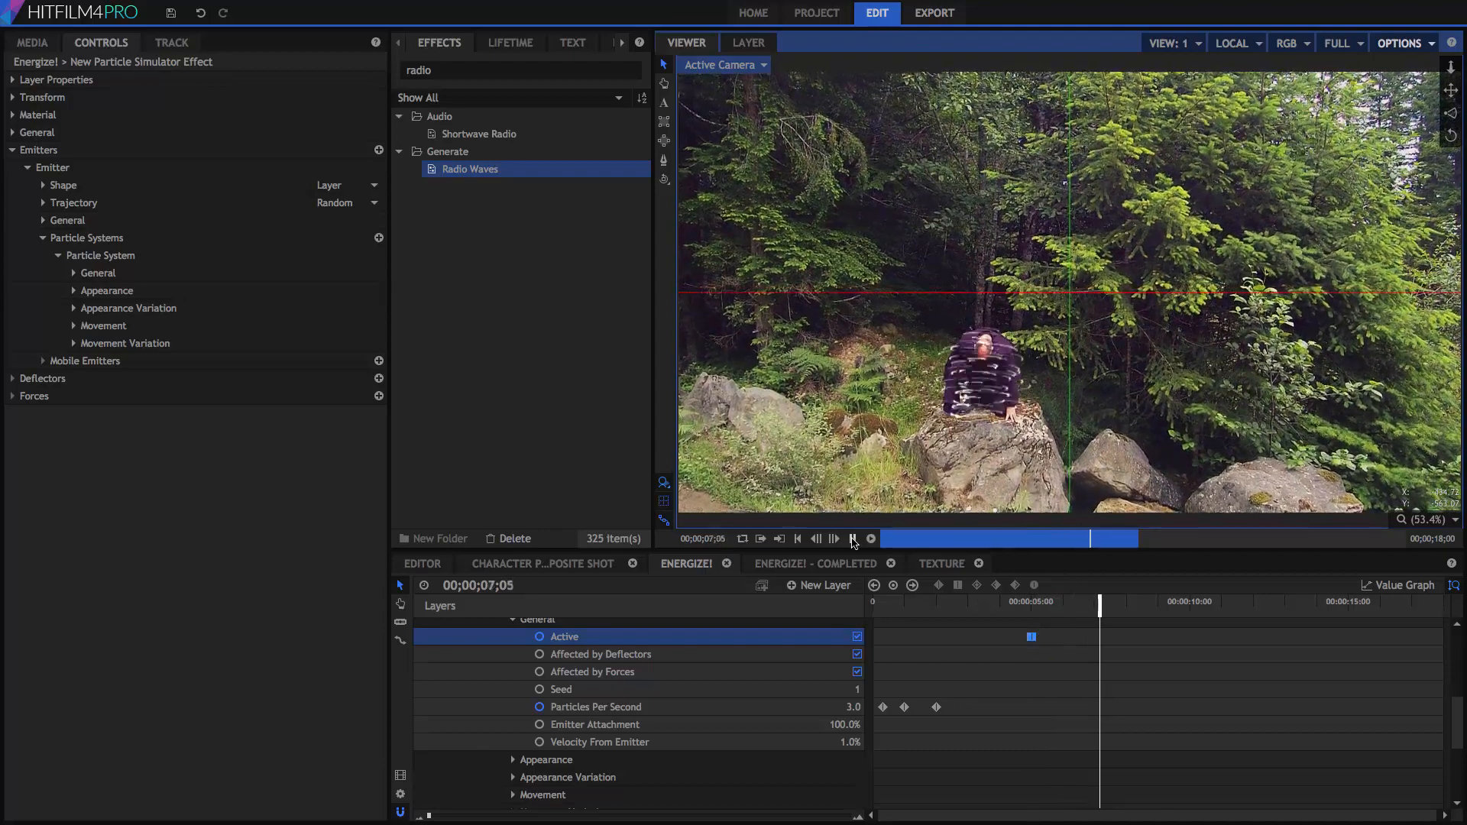
pyautogui.click(854, 540)
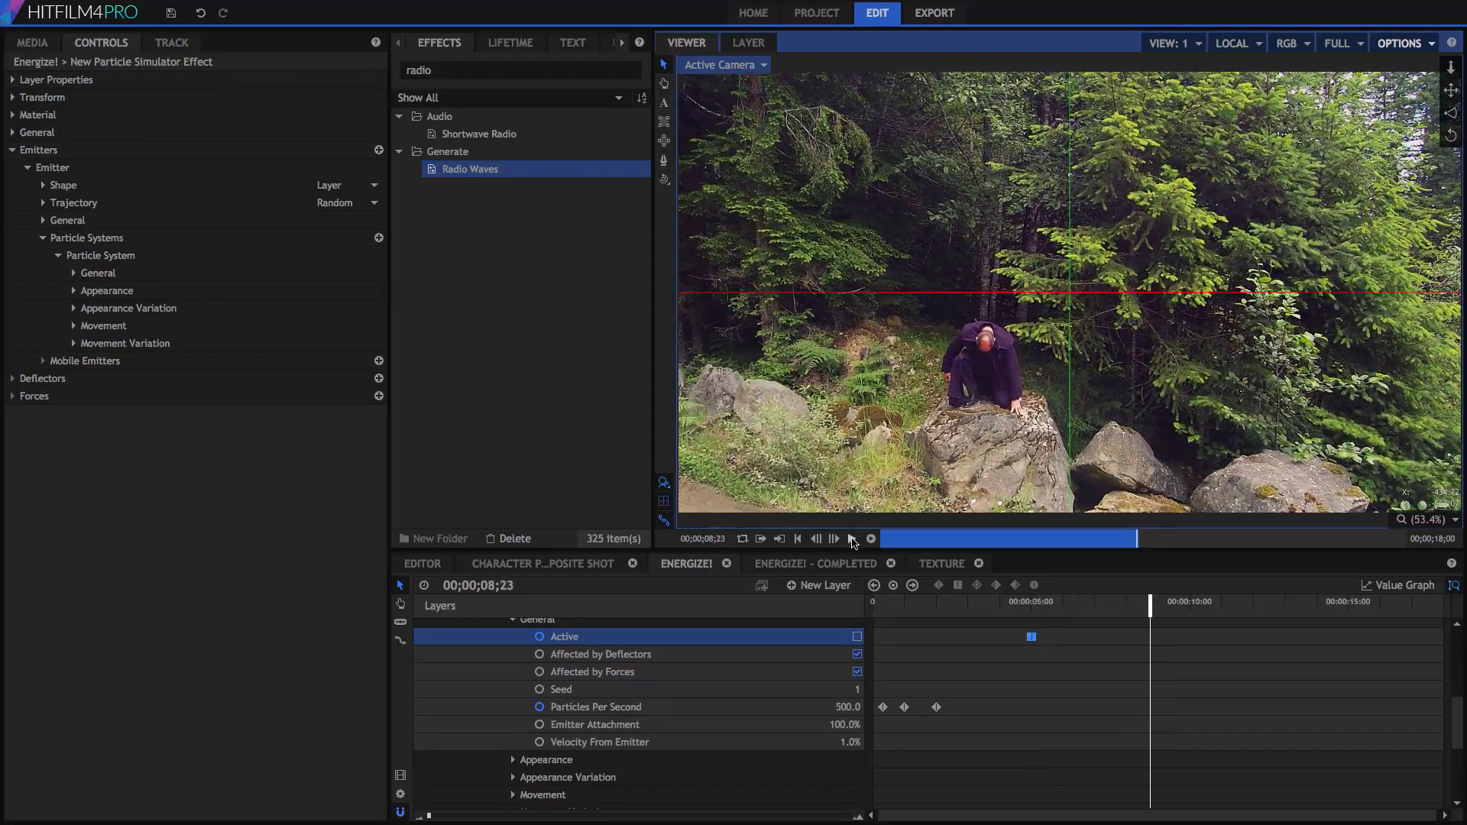
# Collapse the particle simulator layer and, with the playhead at 00;00;05;18, create a black plane named Flares matched to the timeline size
pyautogui.scroll(10, 687, 675)
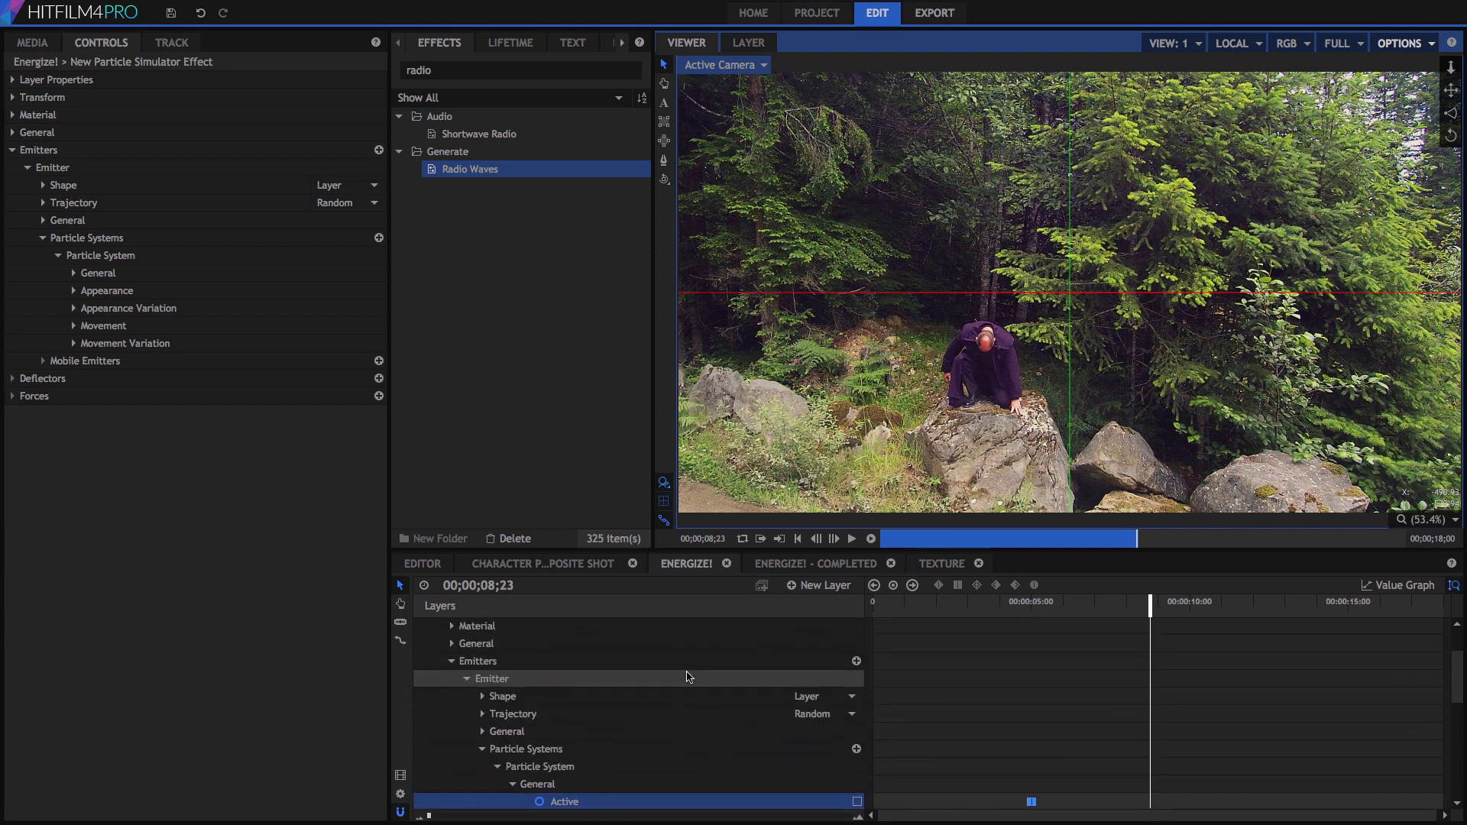
pyautogui.click(421, 663)
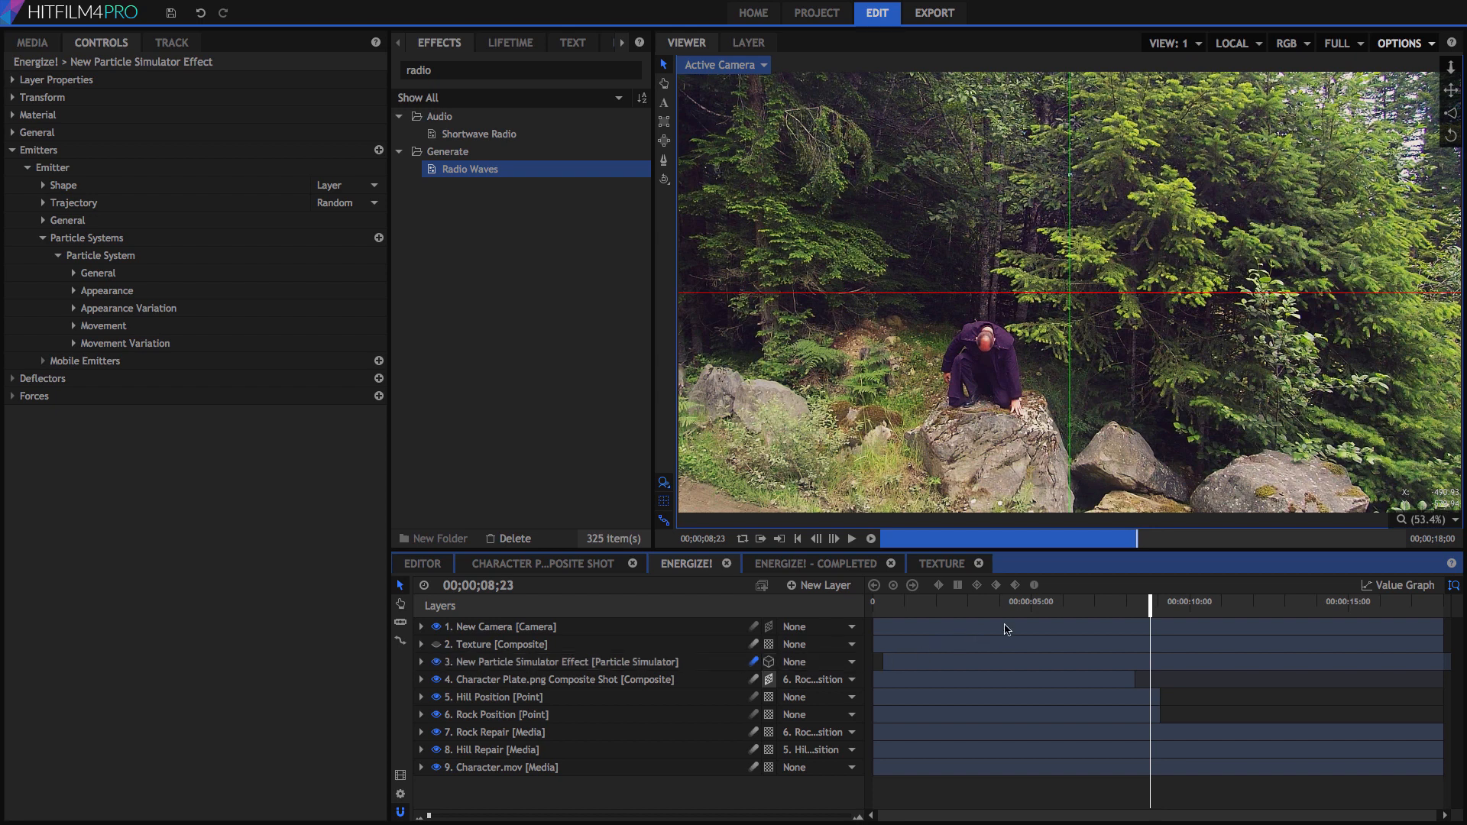
pyautogui.click(1050, 603)
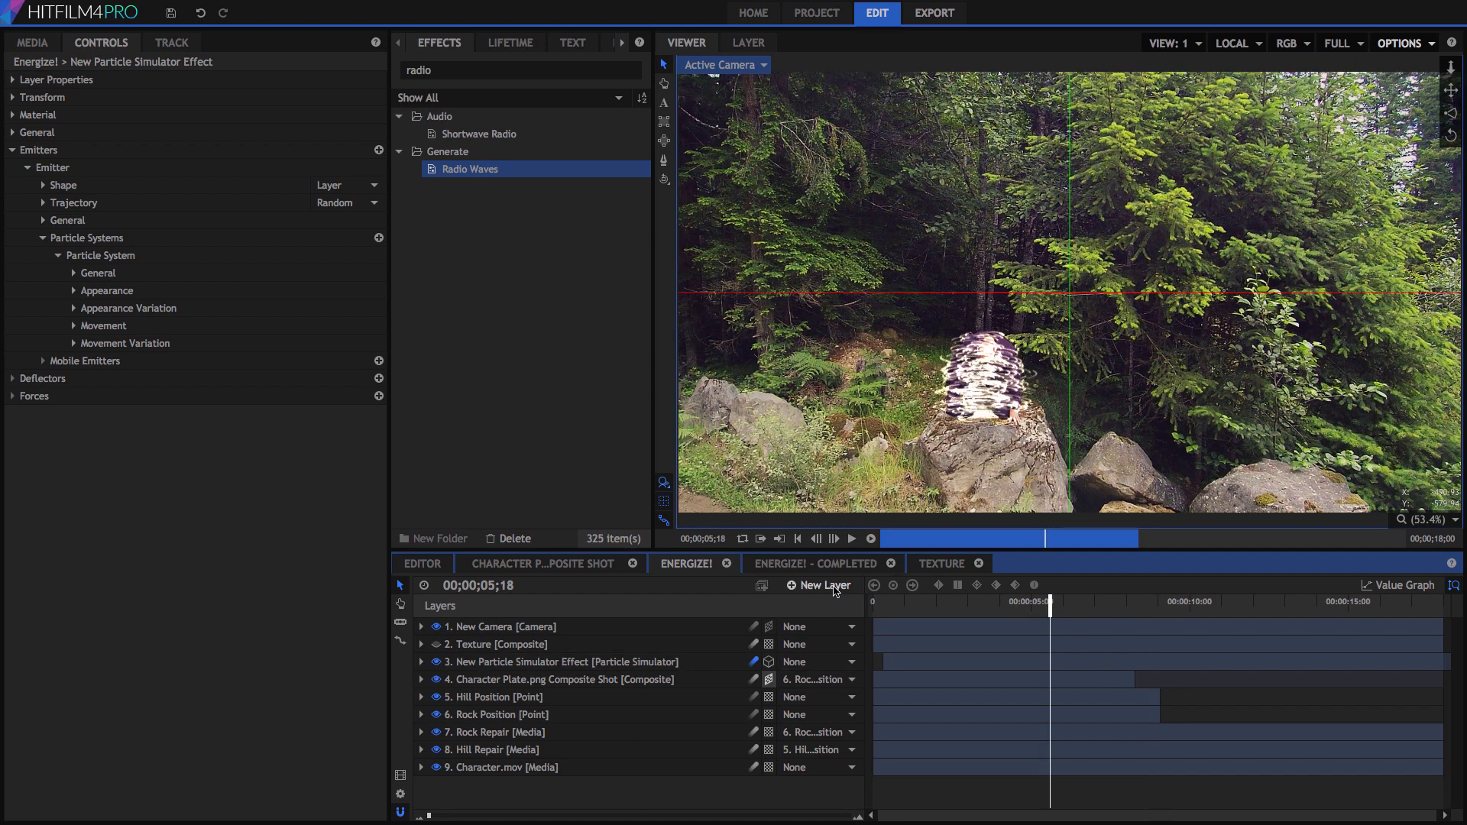
pyautogui.click(828, 588)
pyautogui.click(808, 604)
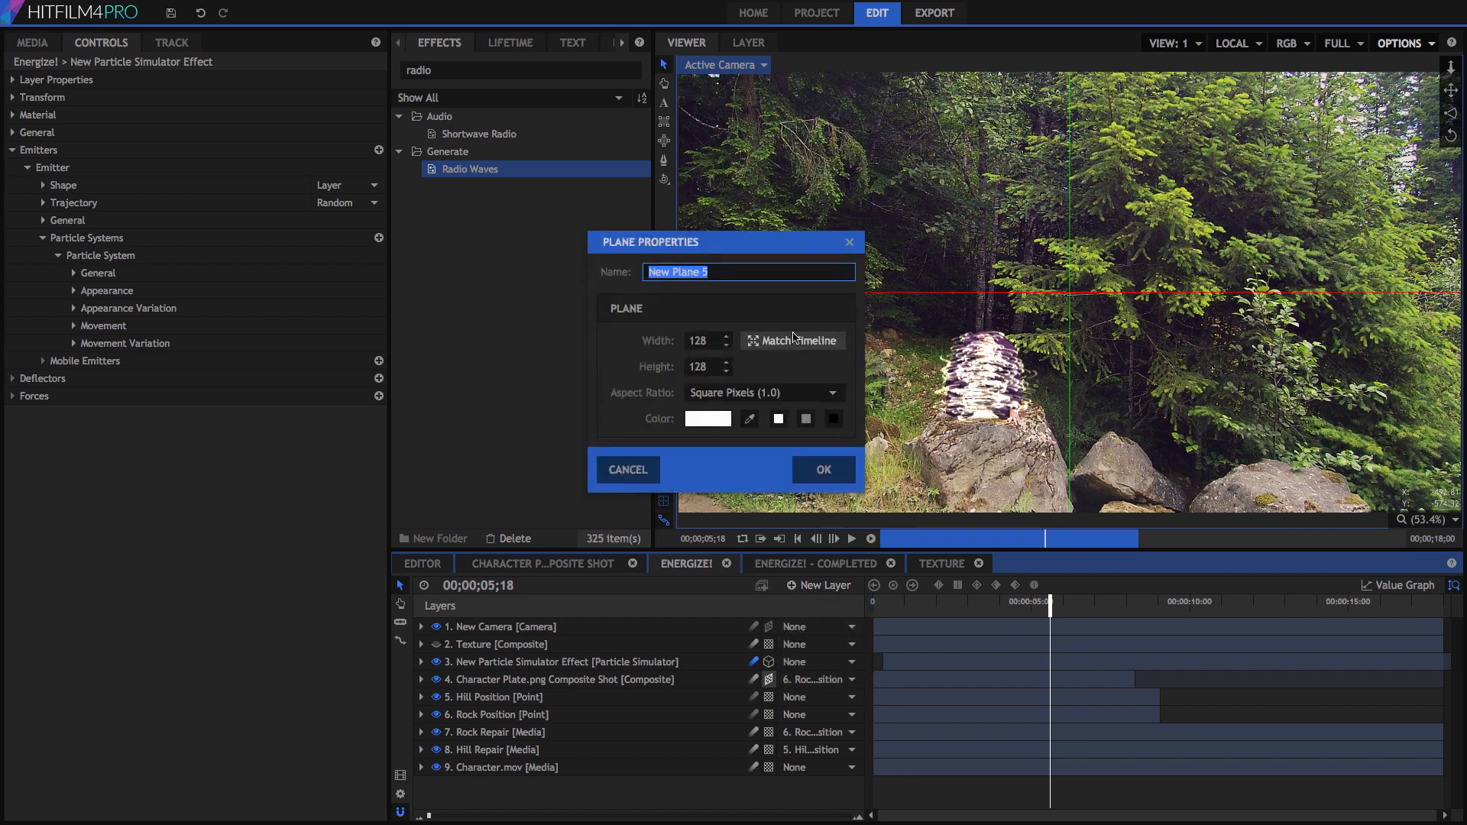
pyautogui.click(794, 343)
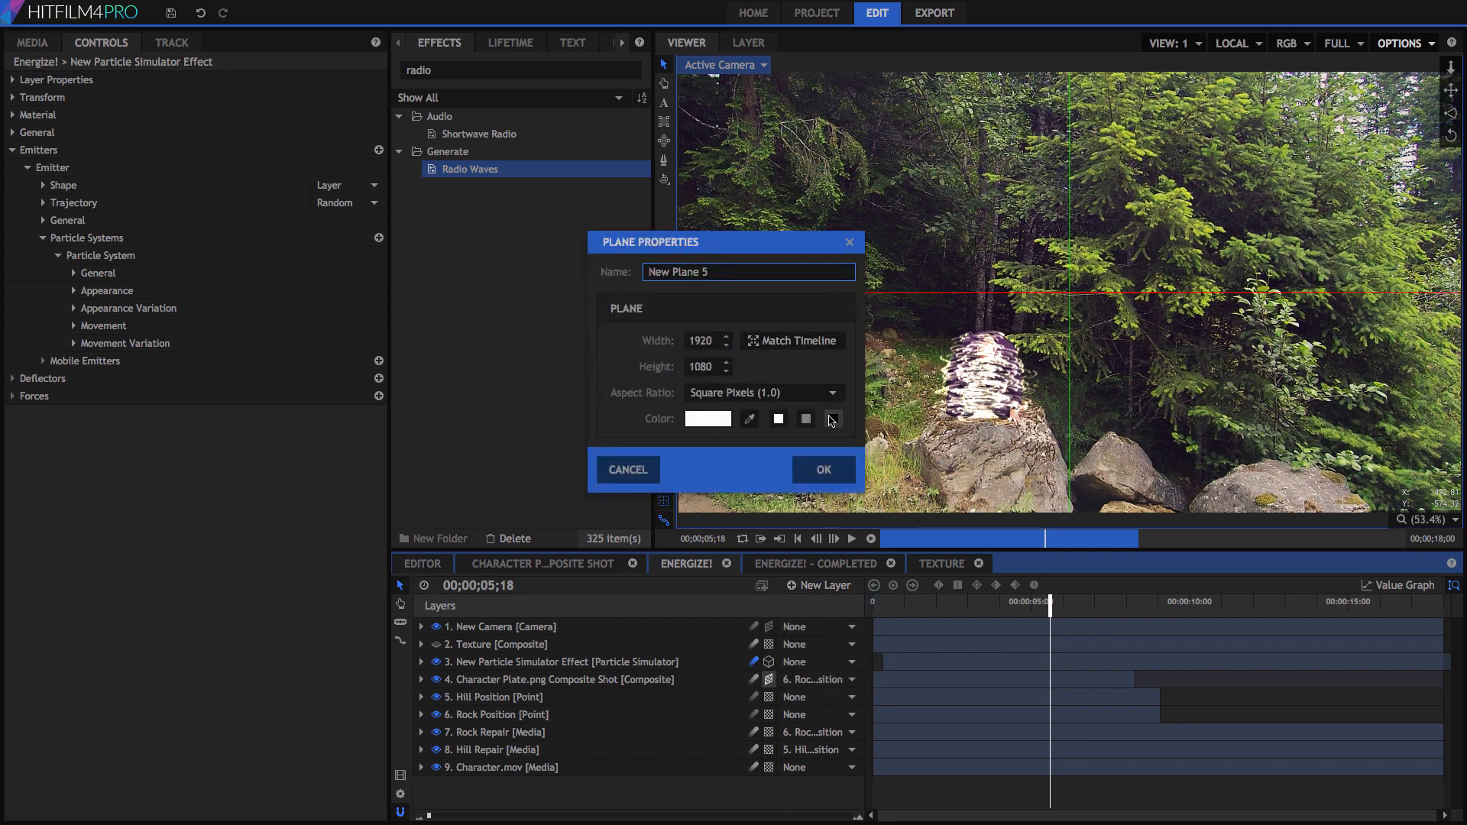
pyautogui.click(832, 417)
pyautogui.moveTo(712, 273); pyautogui.dragTo(638, 259)
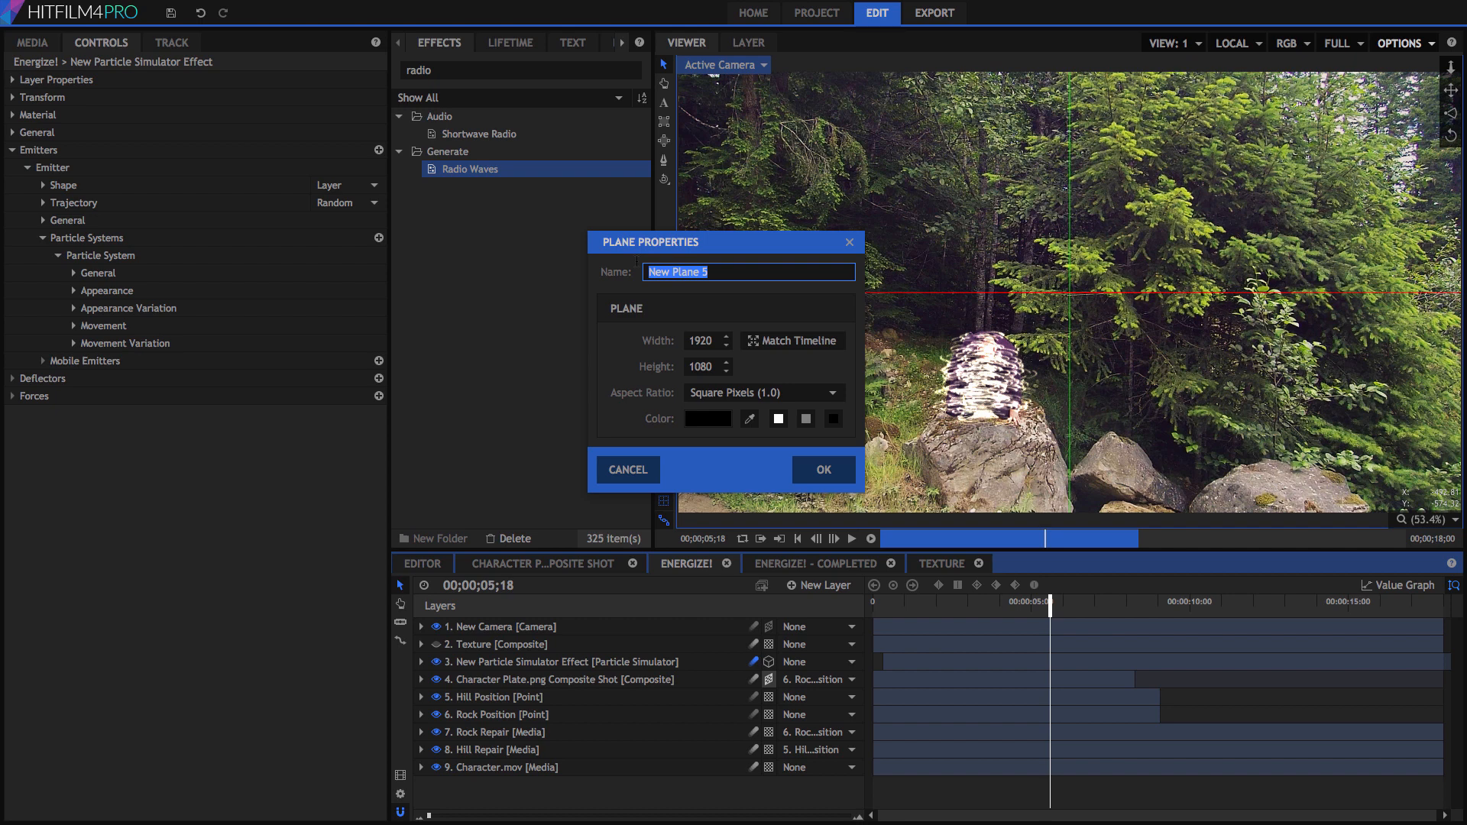
pyautogui.write('Flares')
pyautogui.click(835, 469)
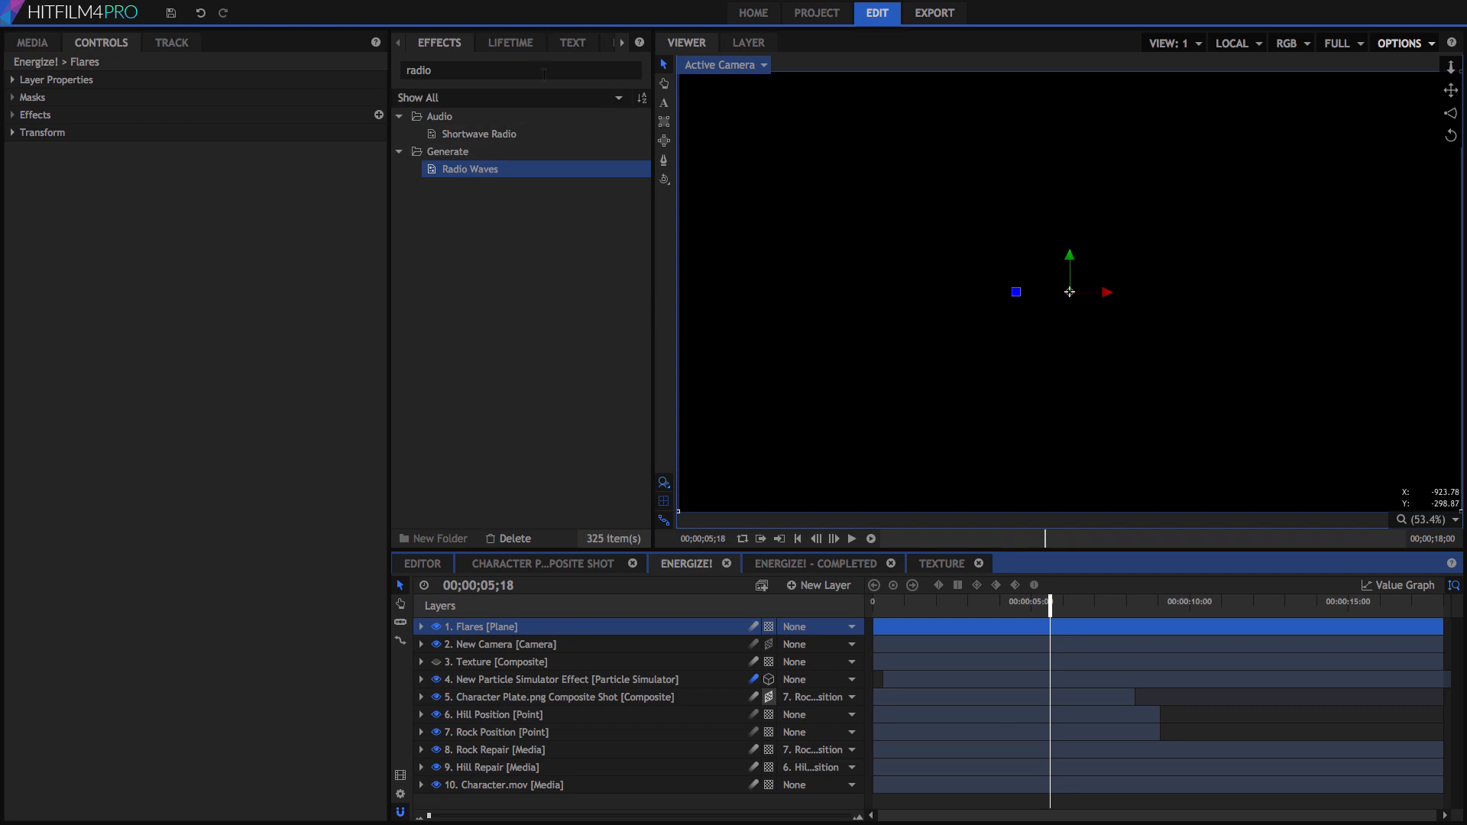
# Search the effects for "flare" and apply Light Flares to the Flares plane
pyautogui.click(497, 69)
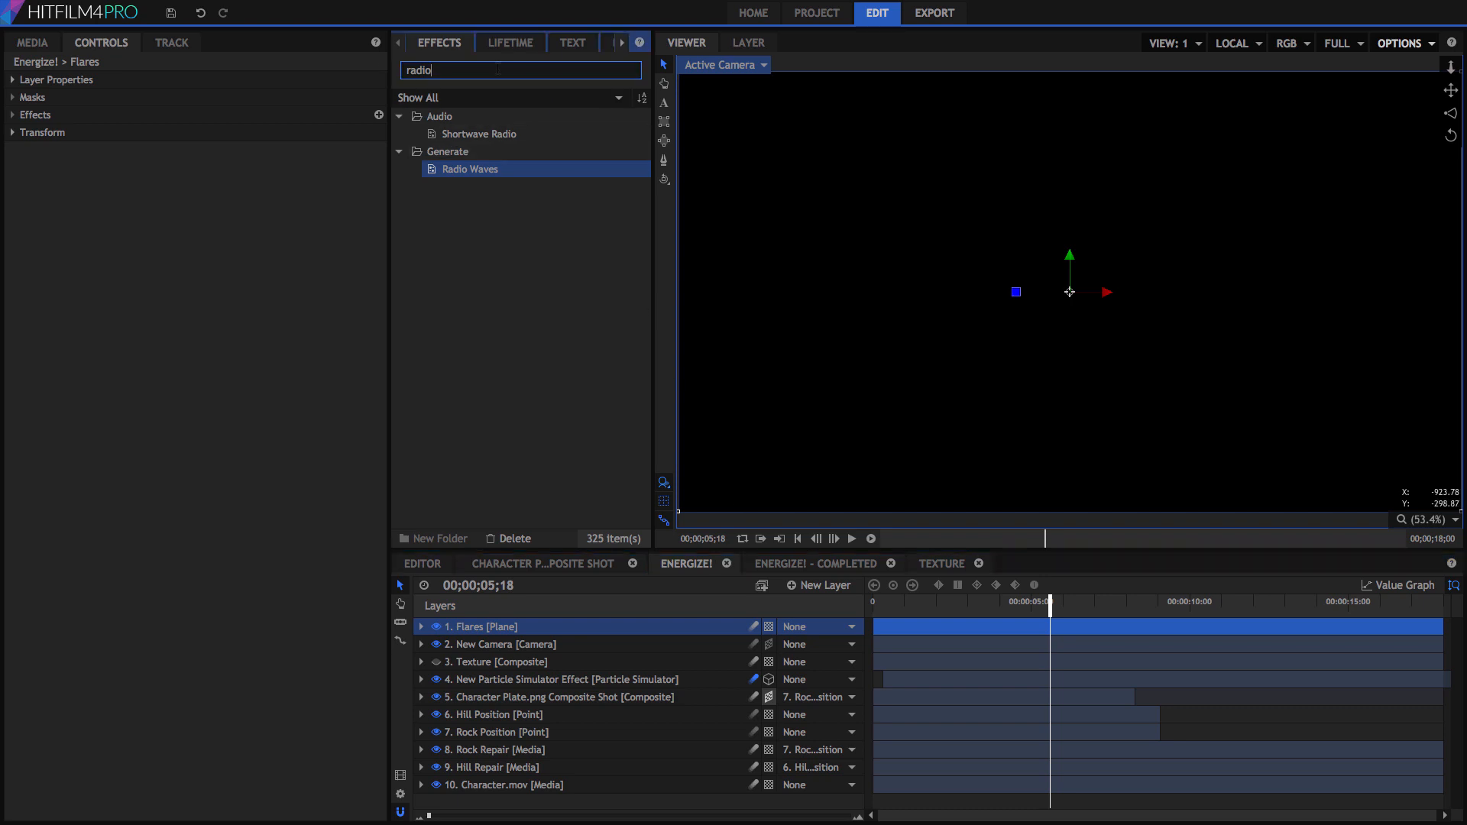
pyautogui.moveTo(497, 69); pyautogui.dragTo(288, 64)
pyautogui.write('flare')
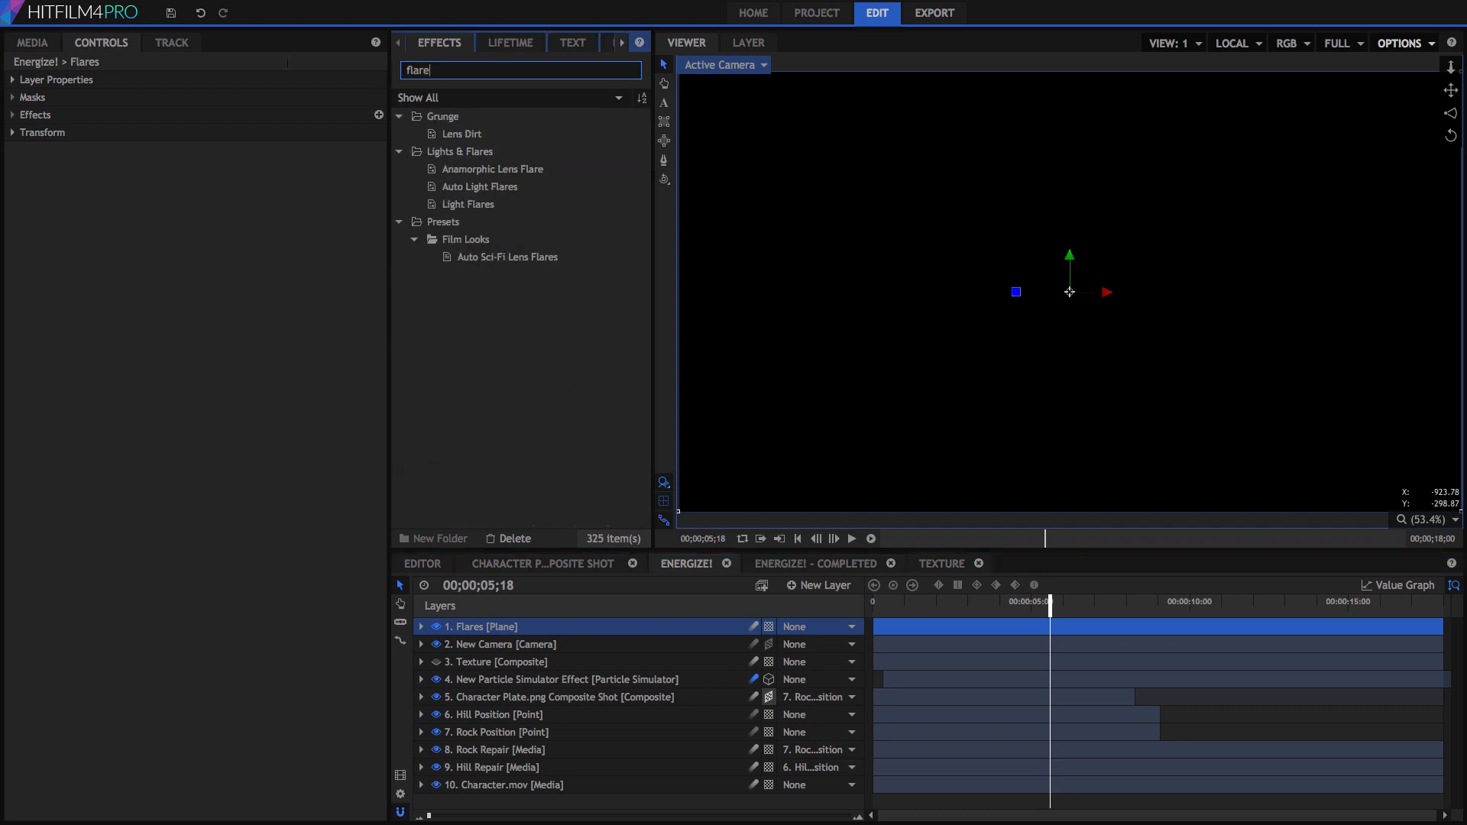
pyautogui.moveTo(501, 206); pyautogui.dragTo(516, 628)
# Set the Flares layer's blend mode to Add and open the Light Flares effect's properties
pyautogui.rightClick(515, 628)
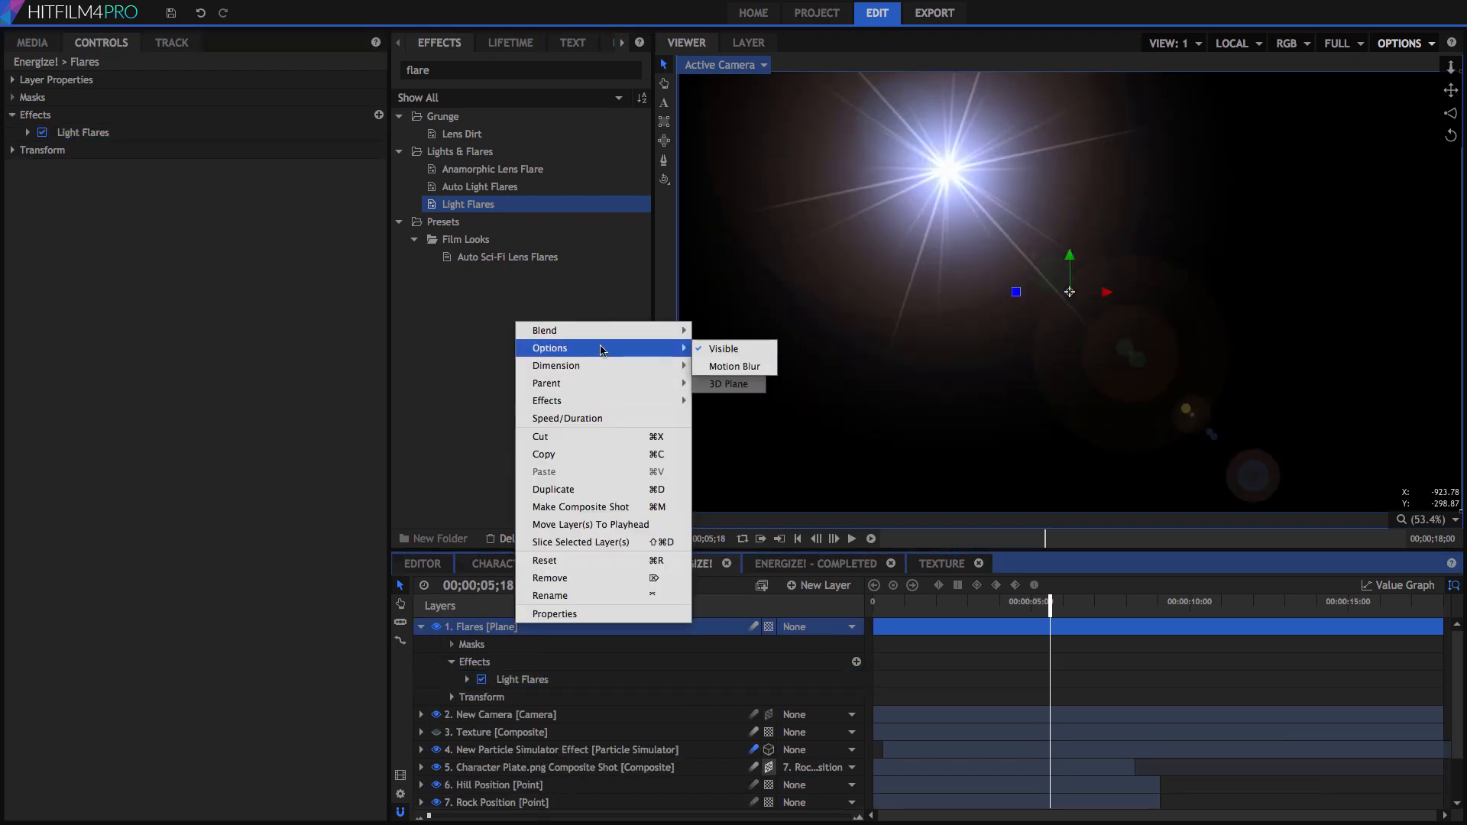
pyautogui.moveTo(642, 331)
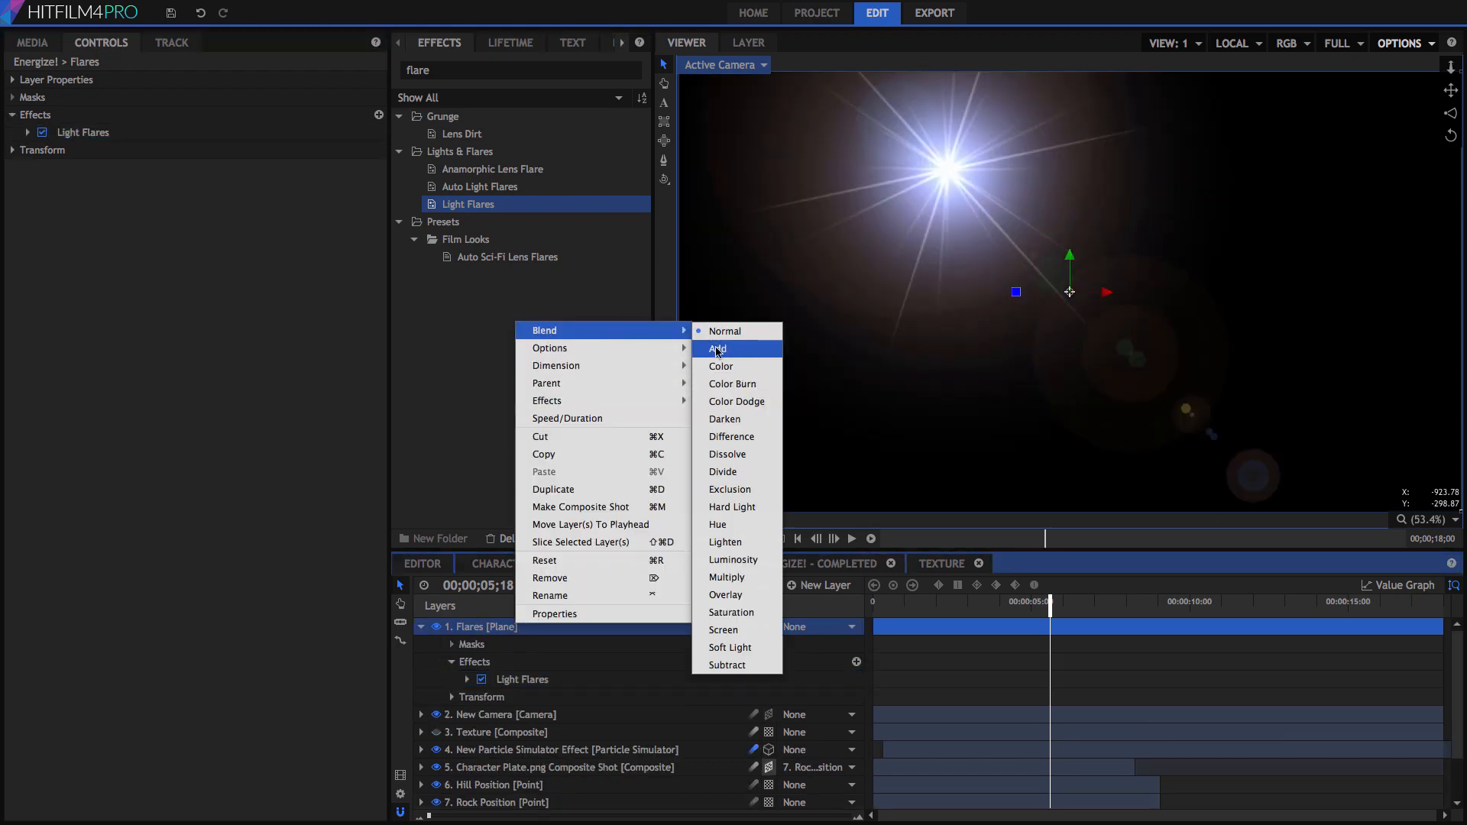
pyautogui.click(718, 350)
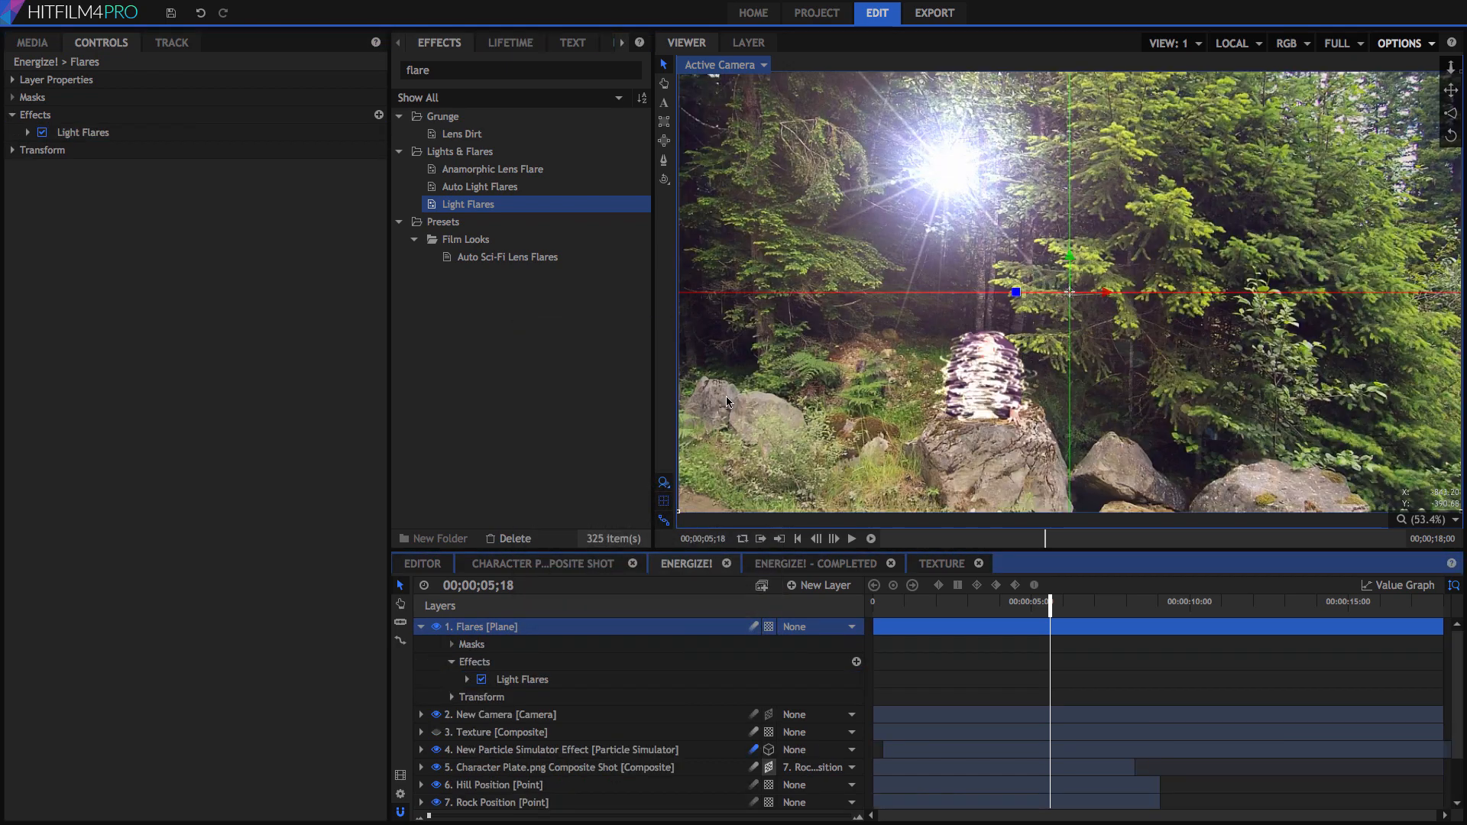
pyautogui.doubleClick(523, 679)
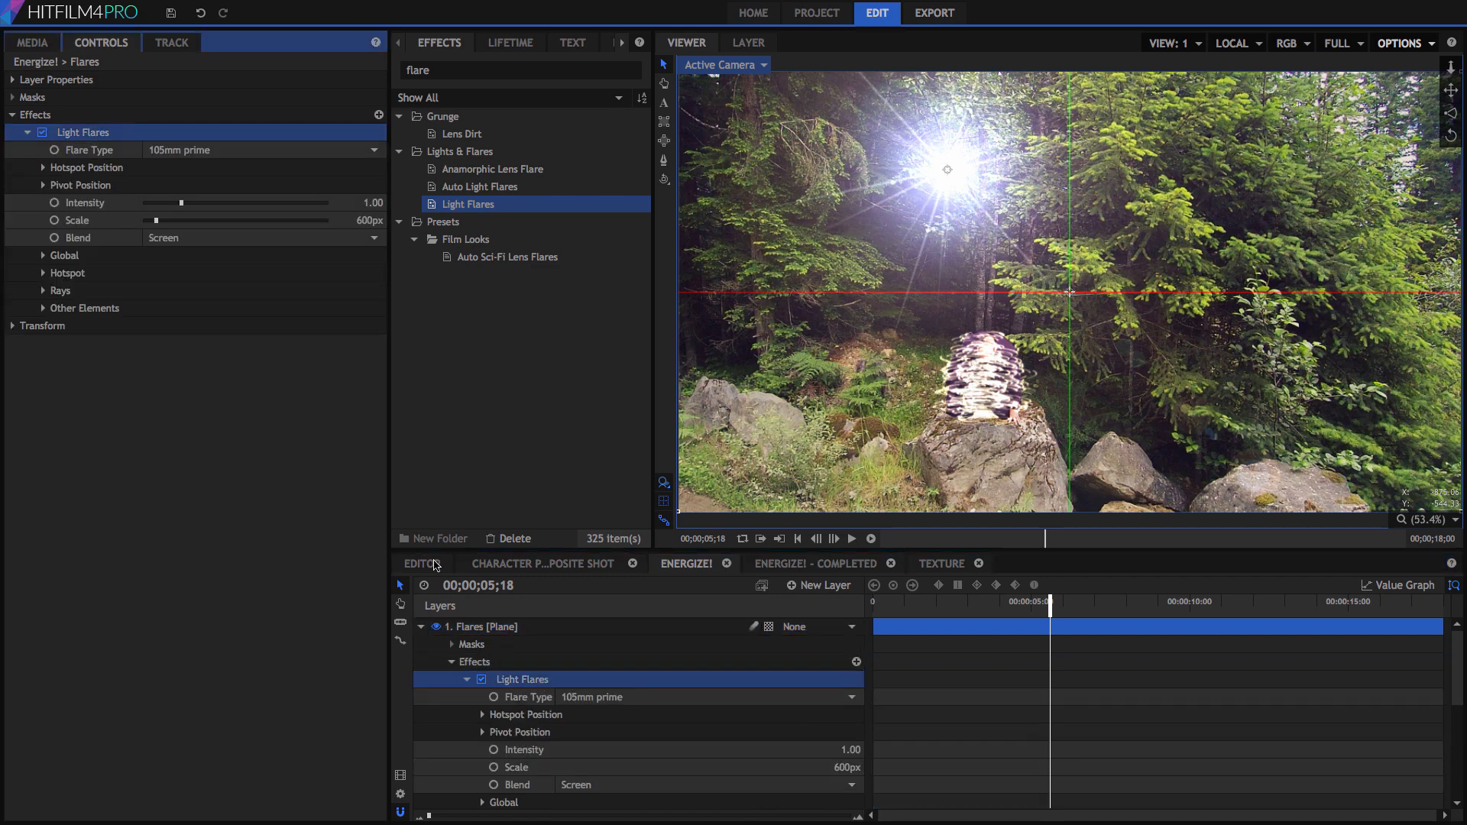
# Set the flare type to Anamorphic enterprise and attach its hotspot to the Character Plate.png Composite Shot layer with center 0, 0
pyautogui.click(233, 150)
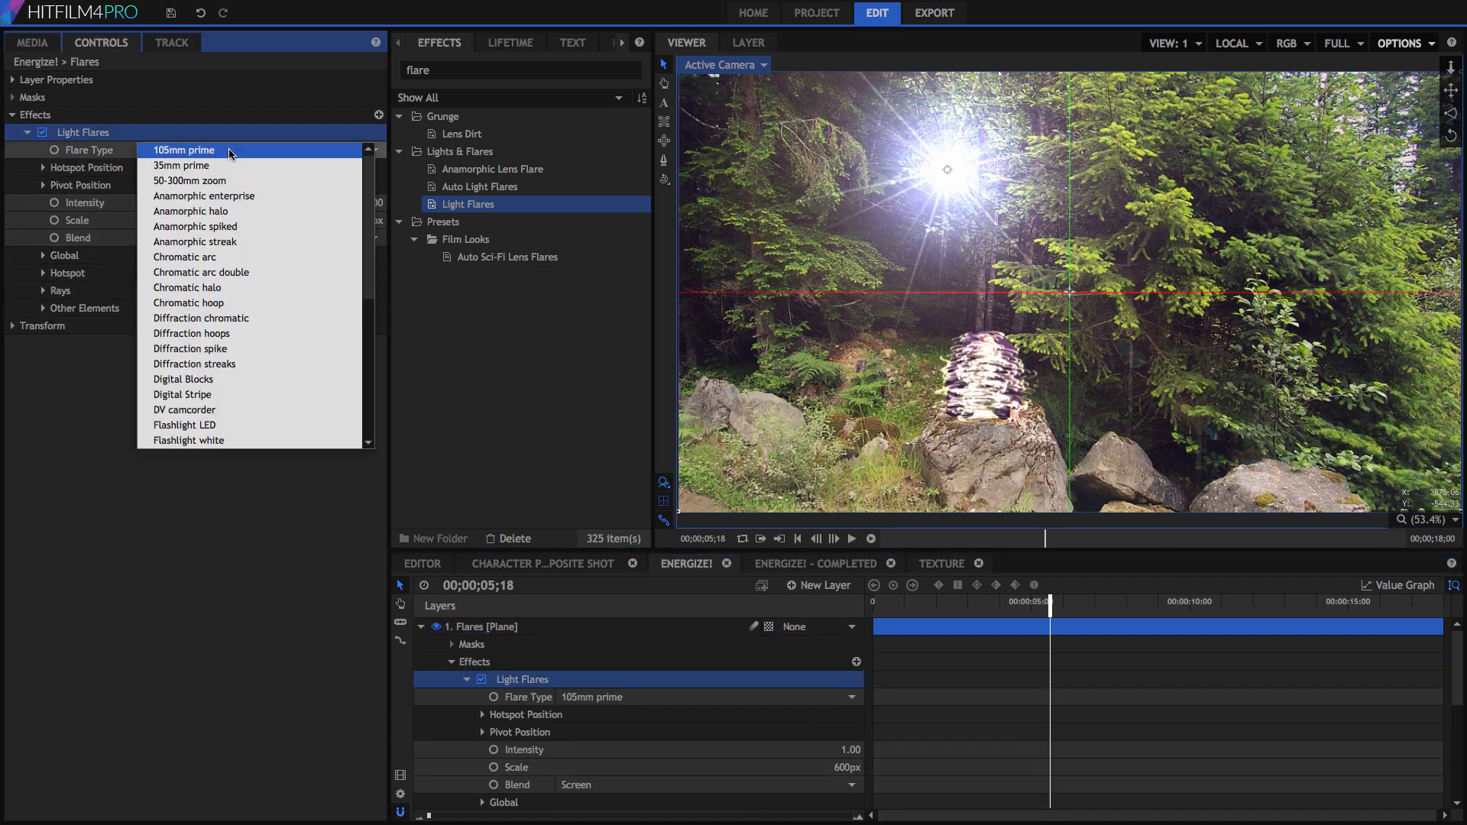
pyautogui.click(235, 197)
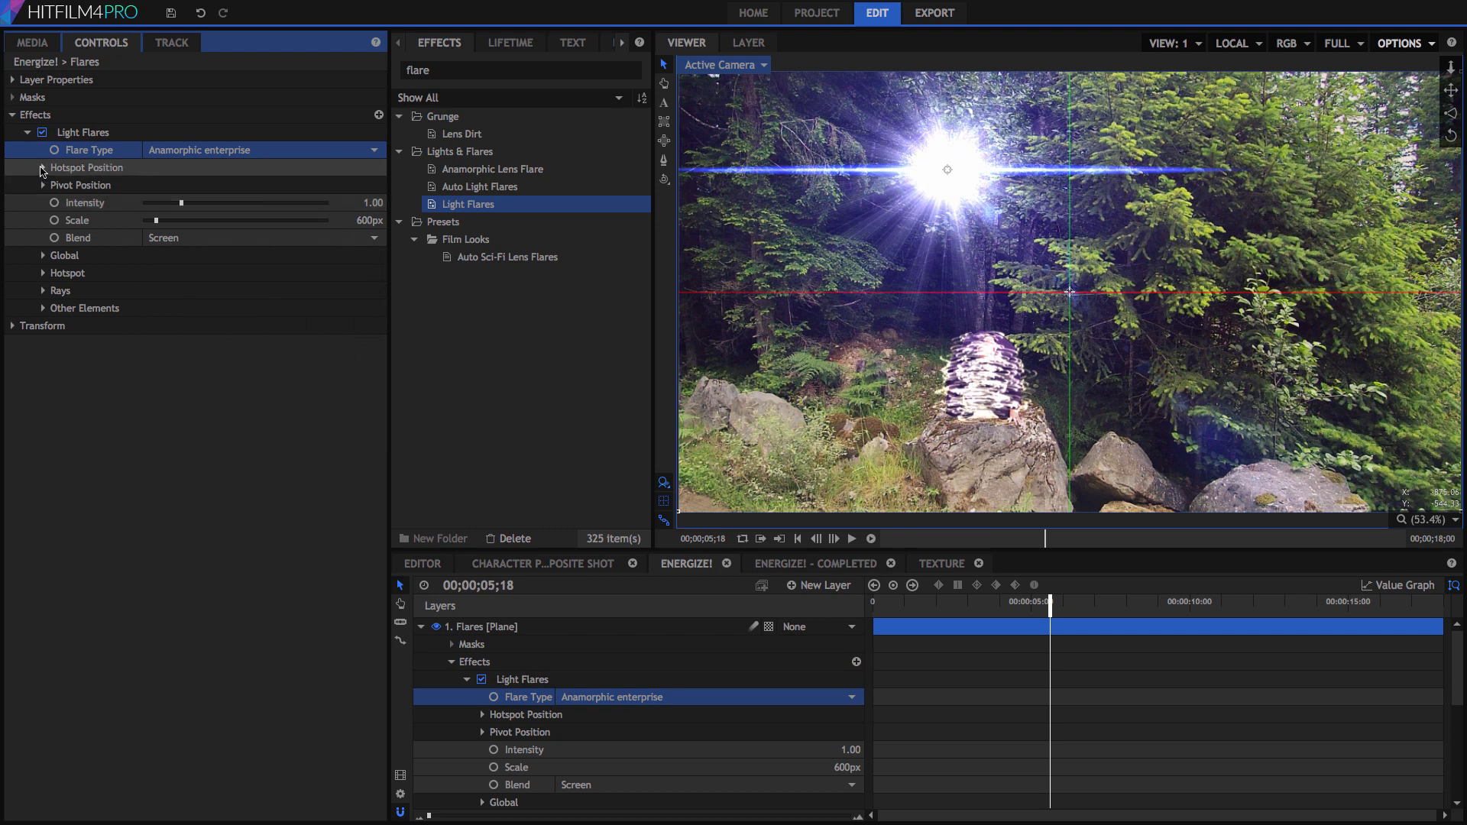
pyautogui.click(43, 167)
pyautogui.click(176, 203)
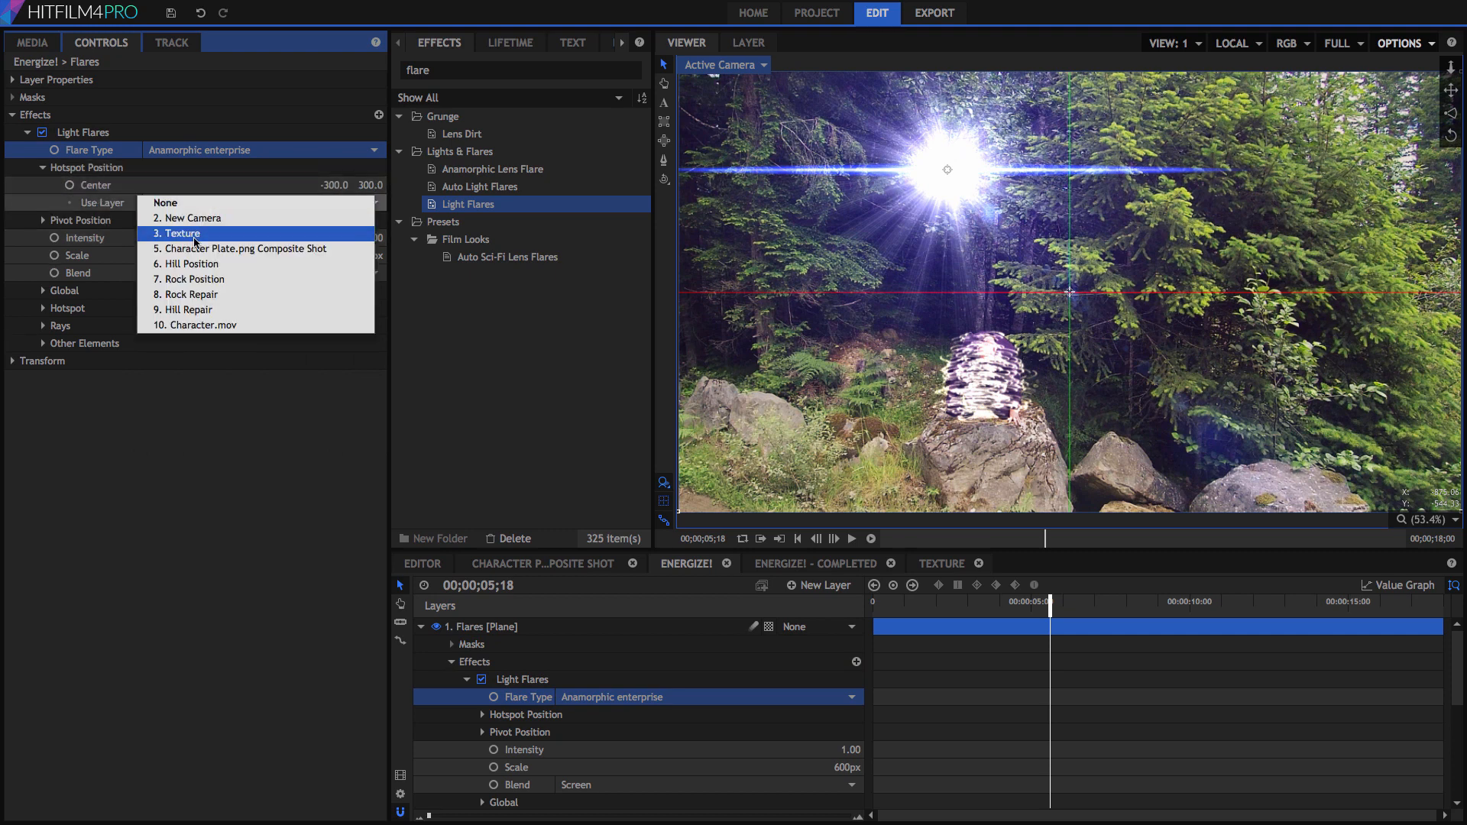
pyautogui.click(204, 250)
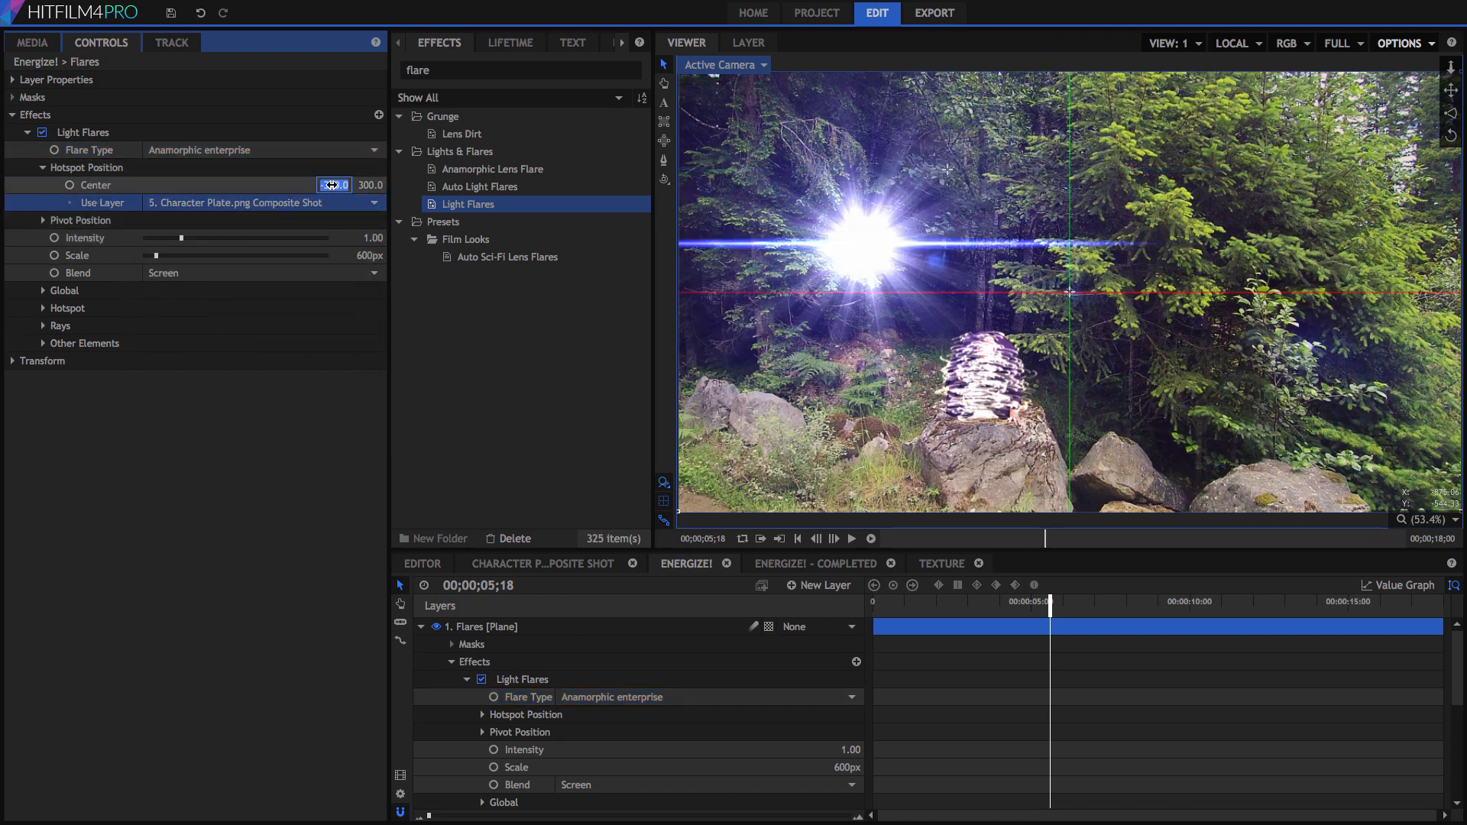
pyautogui.write('0')
pyautogui.press('Tab')
pyautogui.write('0')
pyautogui.press('Tab')
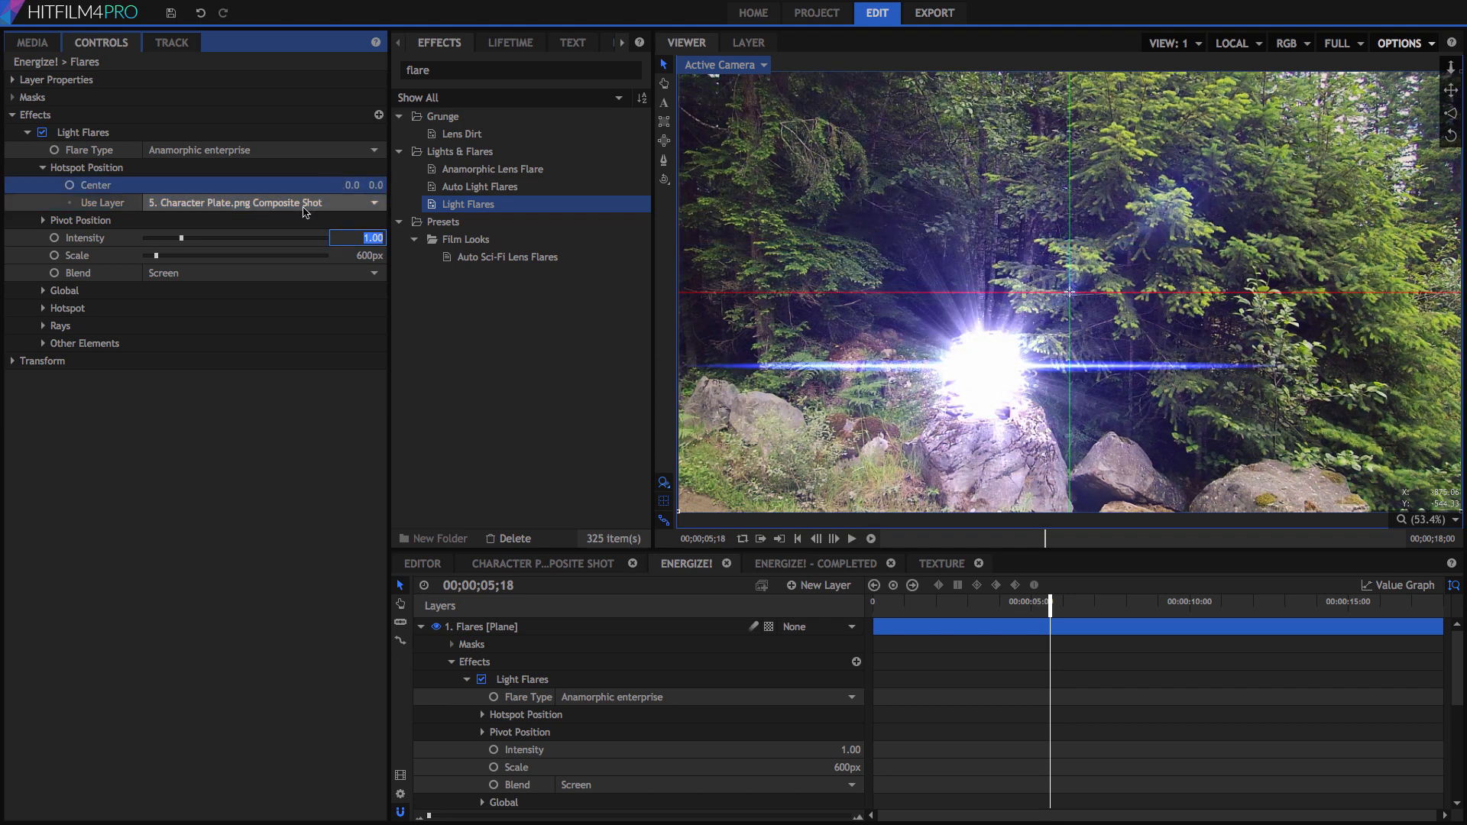
# Set the Light Flares scale to 900px and its global color to a hue shift of 141° and saturation of 0.44
pyautogui.moveTo(158, 256); pyautogui.dragTo(161, 256)
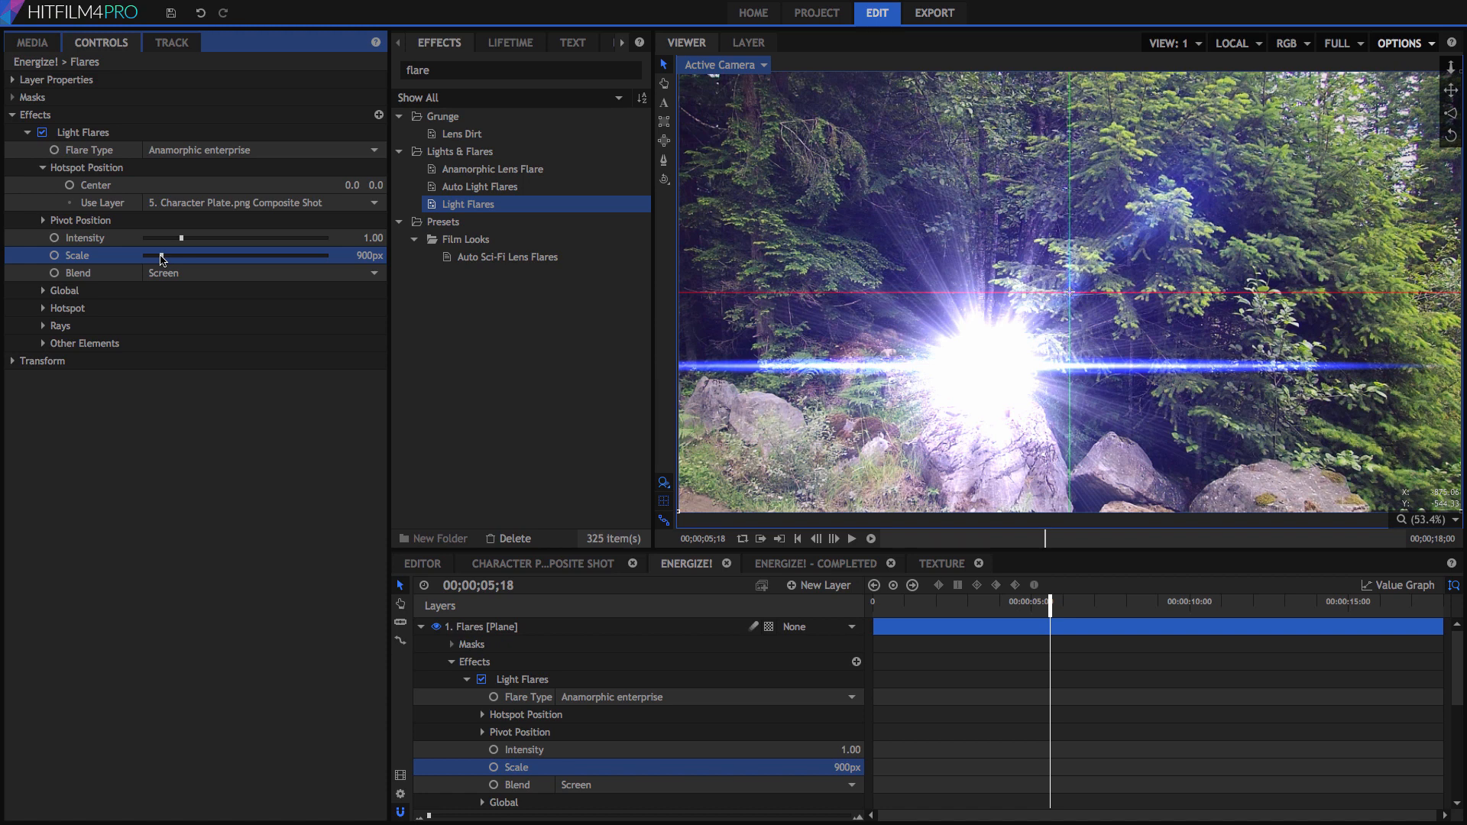
pyautogui.click(44, 291)
pyautogui.moveTo(358, 365); pyautogui.dragTo(416, 365)
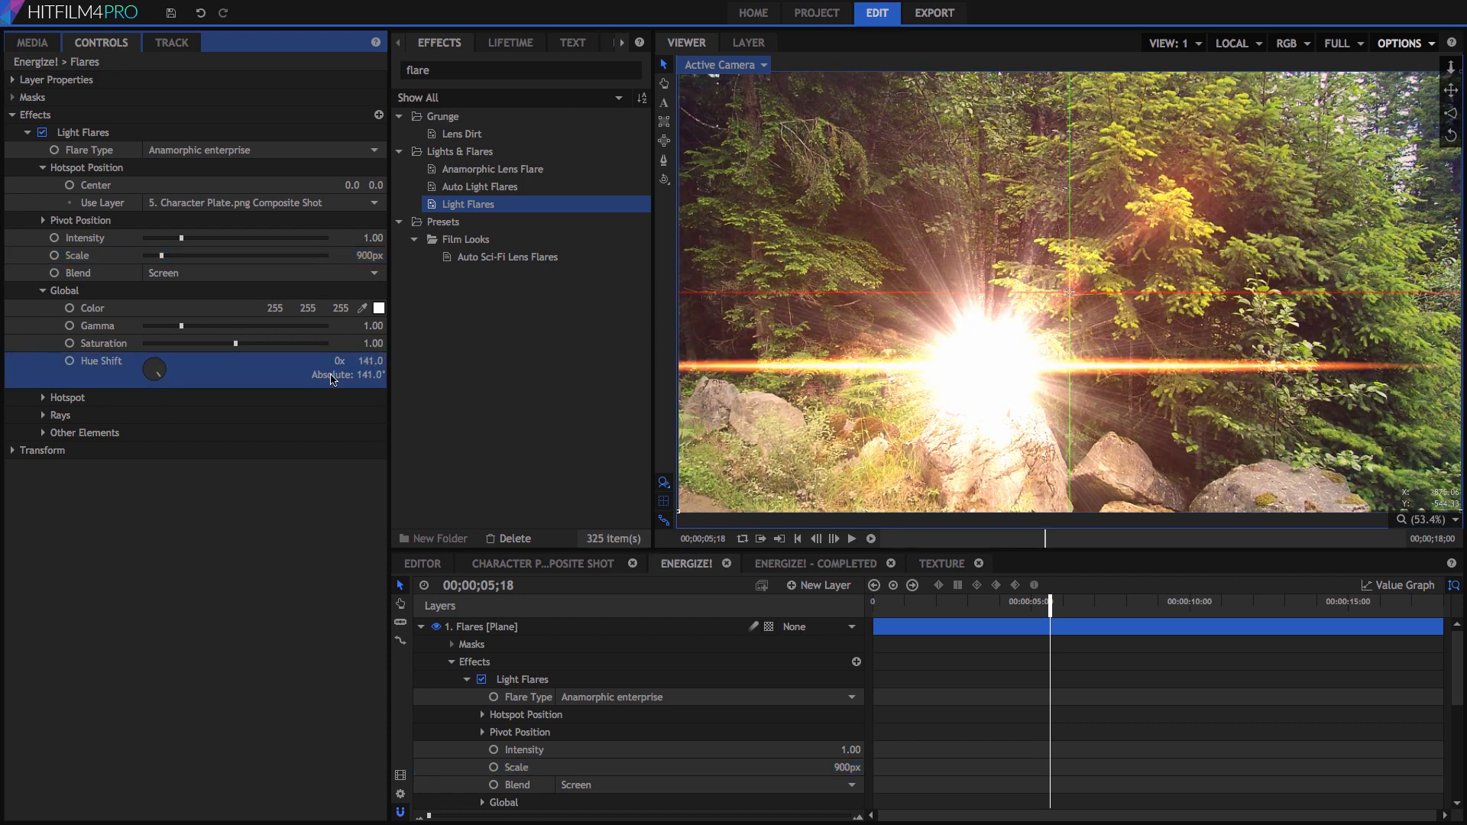
pyautogui.click(195, 345)
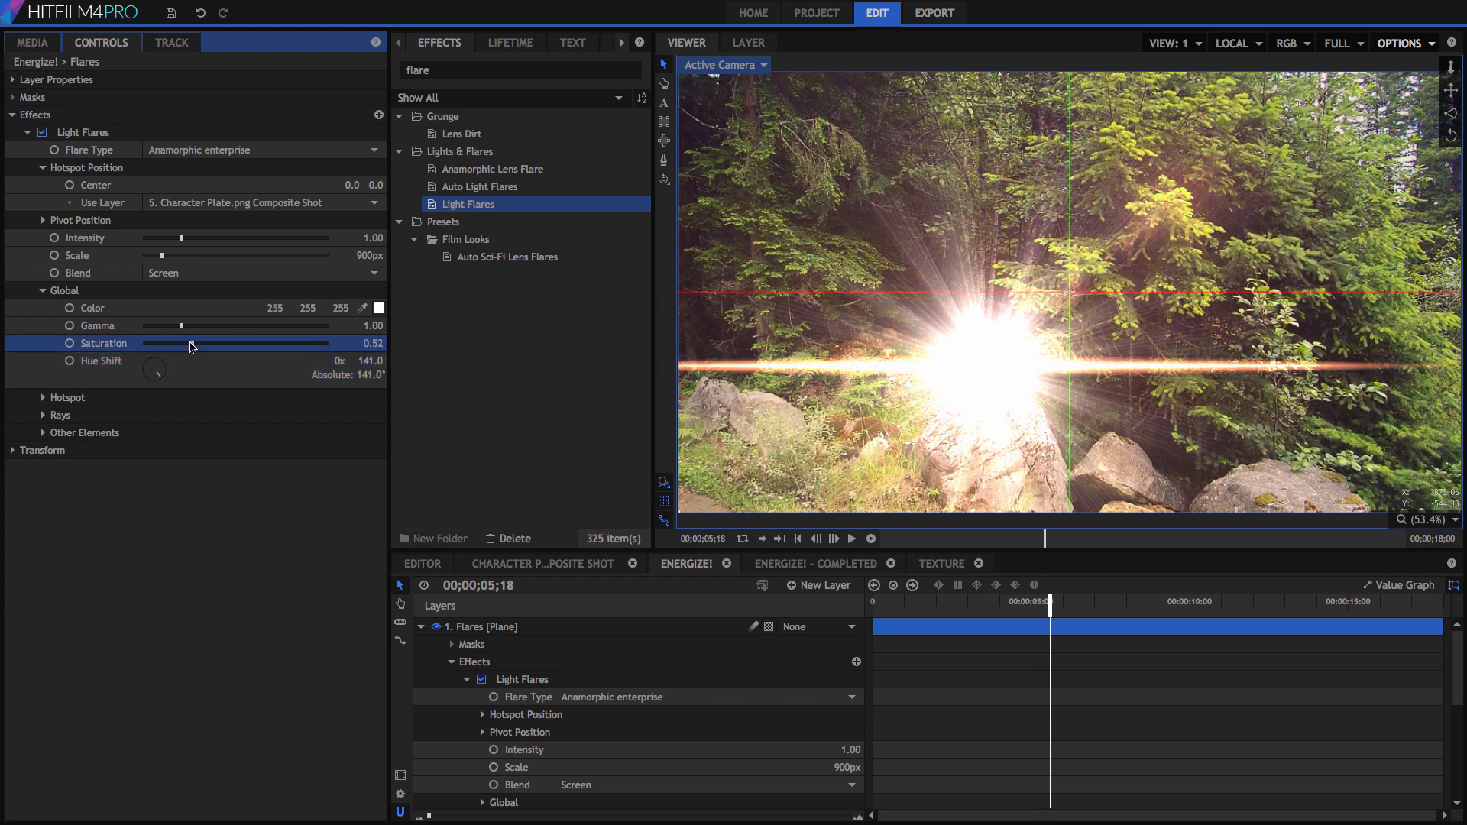
pyautogui.moveTo(192, 347); pyautogui.dragTo(188, 347)
# Set the flare rays' brightness to 0.5 and their width scale to 2.1
pyautogui.click(42, 414)
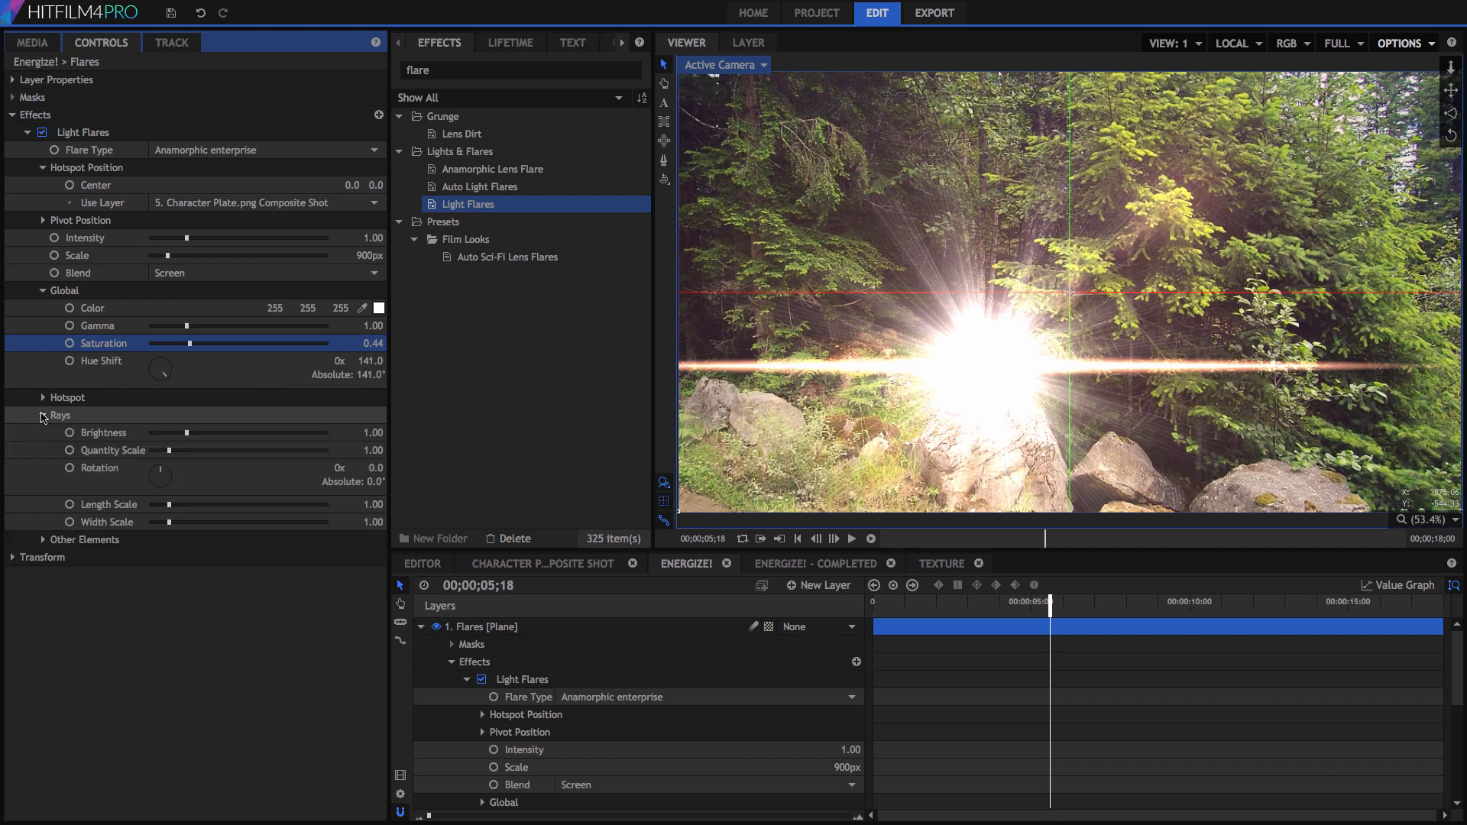
pyautogui.moveTo(187, 433); pyautogui.dragTo(169, 433)
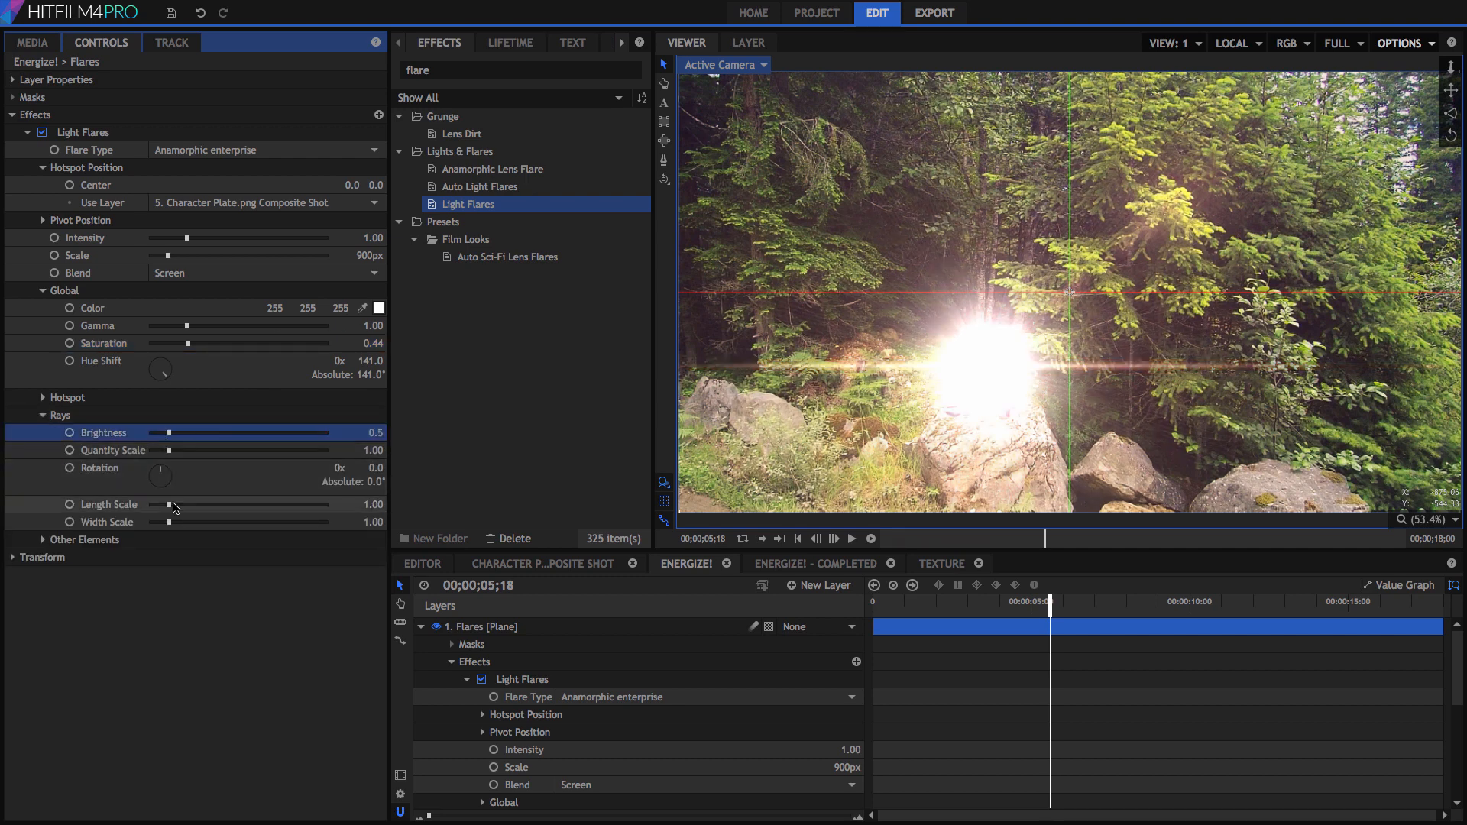
pyautogui.moveTo(169, 522); pyautogui.dragTo(188, 528)
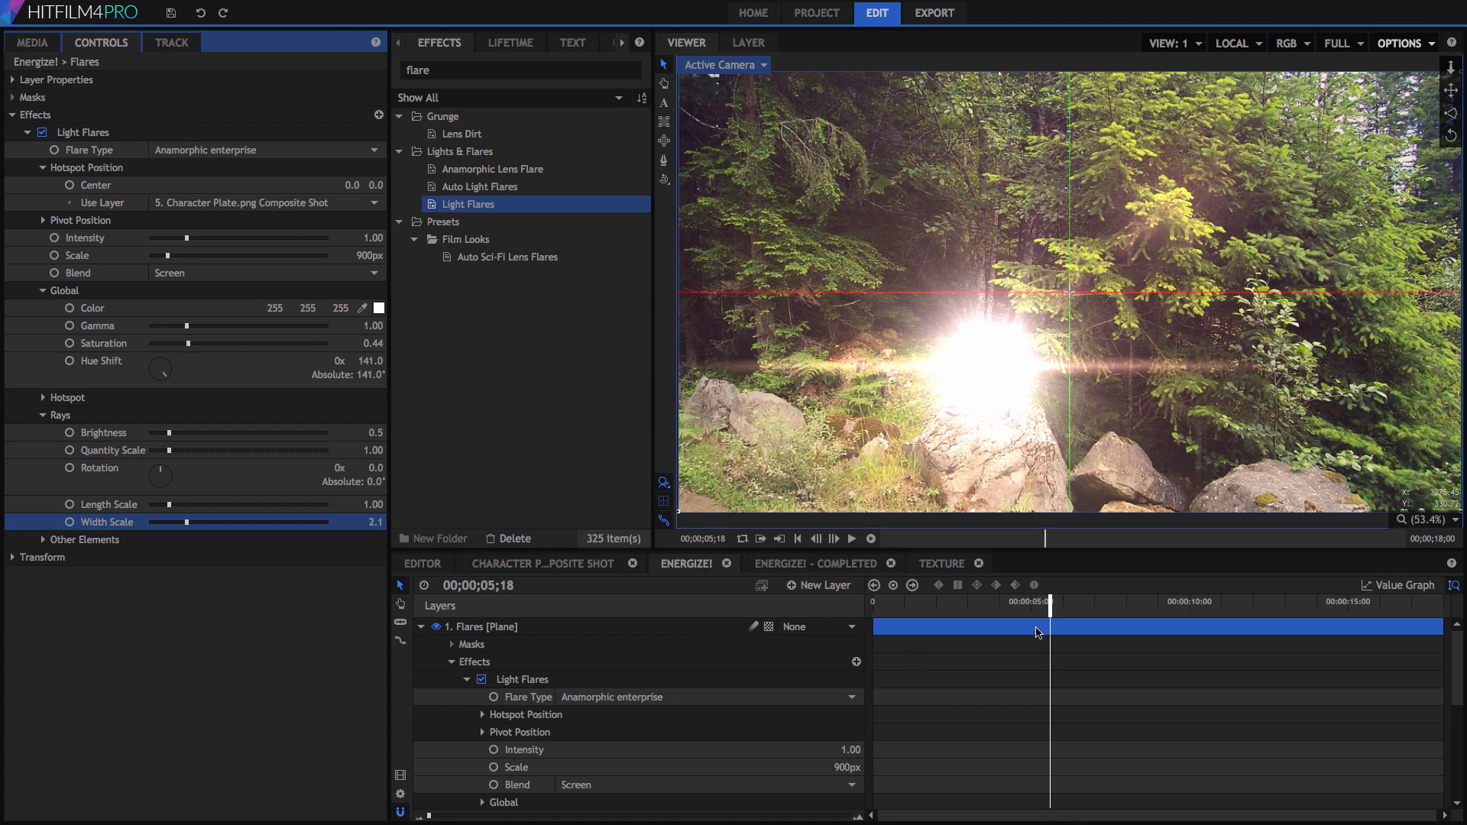
# Set a keyframe for the Light Flares intensity at 00;00;04;00 with a value of 1.3
pyautogui.click(1002, 606)
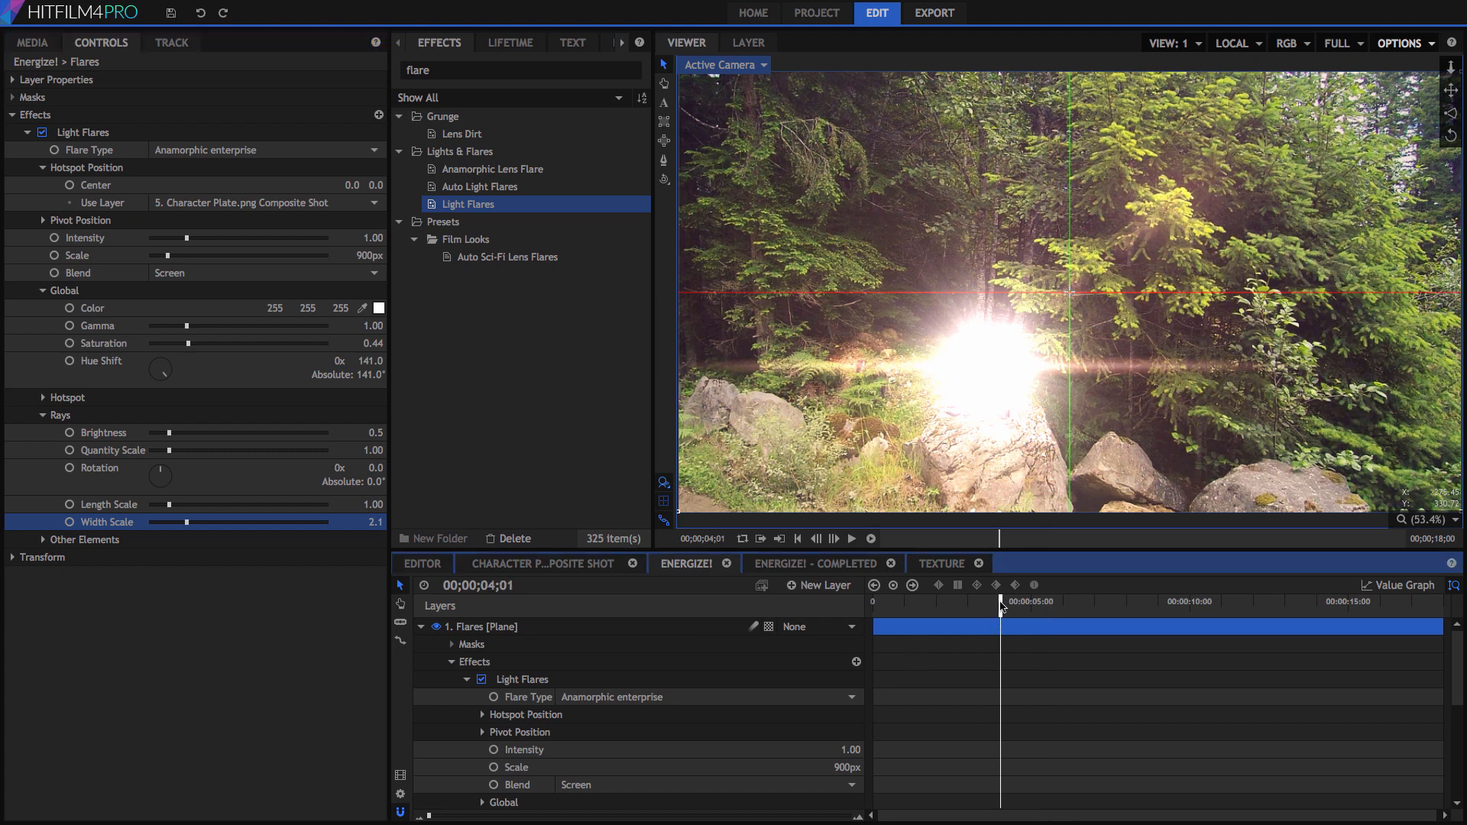
pyautogui.click(843, 750)
pyautogui.write('1.3')
pyautogui.press('Return')
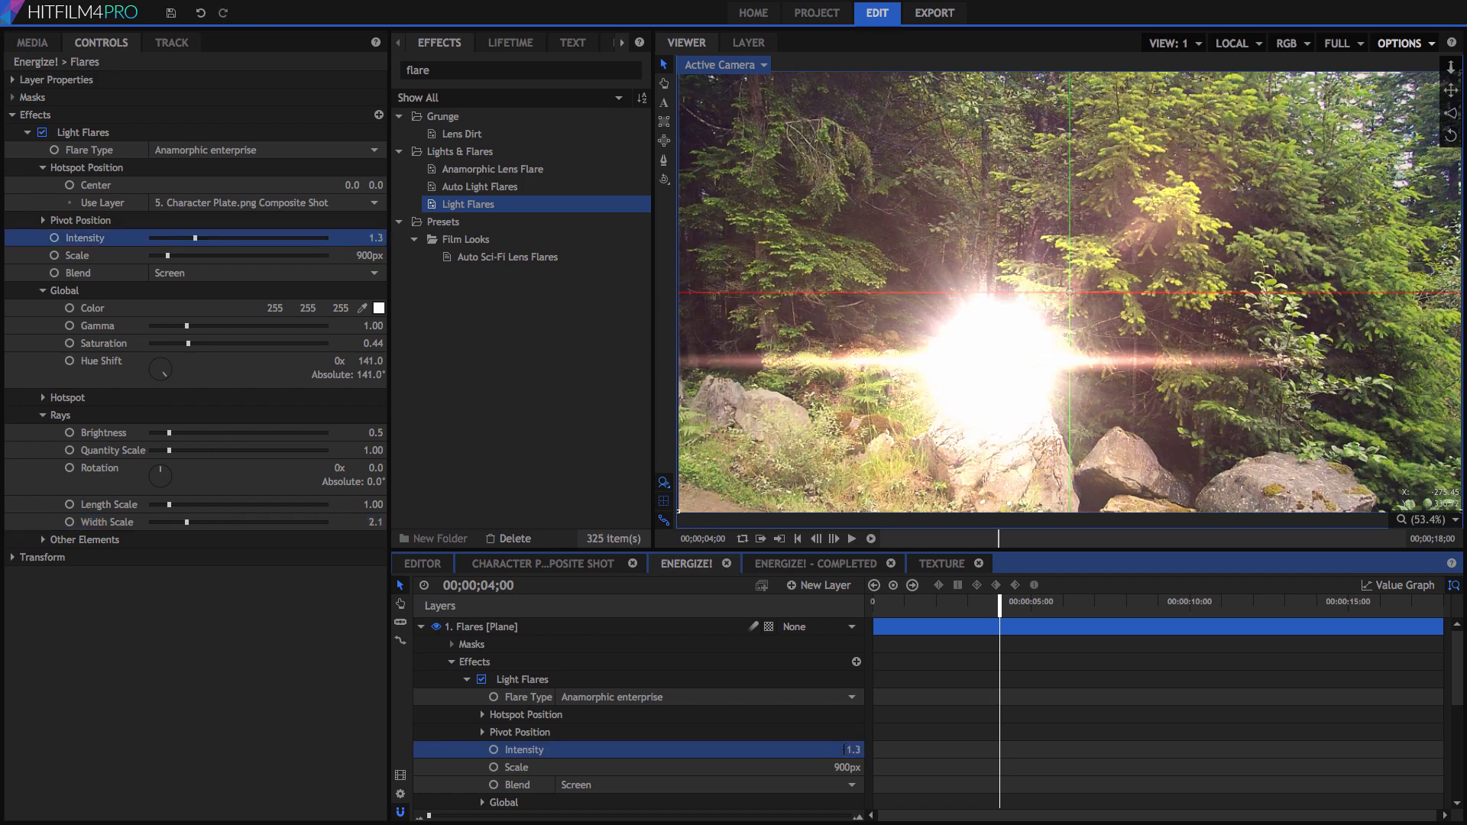
pyautogui.click(494, 750)
# Add a Light Flares intensity keyframe of 0.4 at 00;00;02;15
pyautogui.click(952, 611)
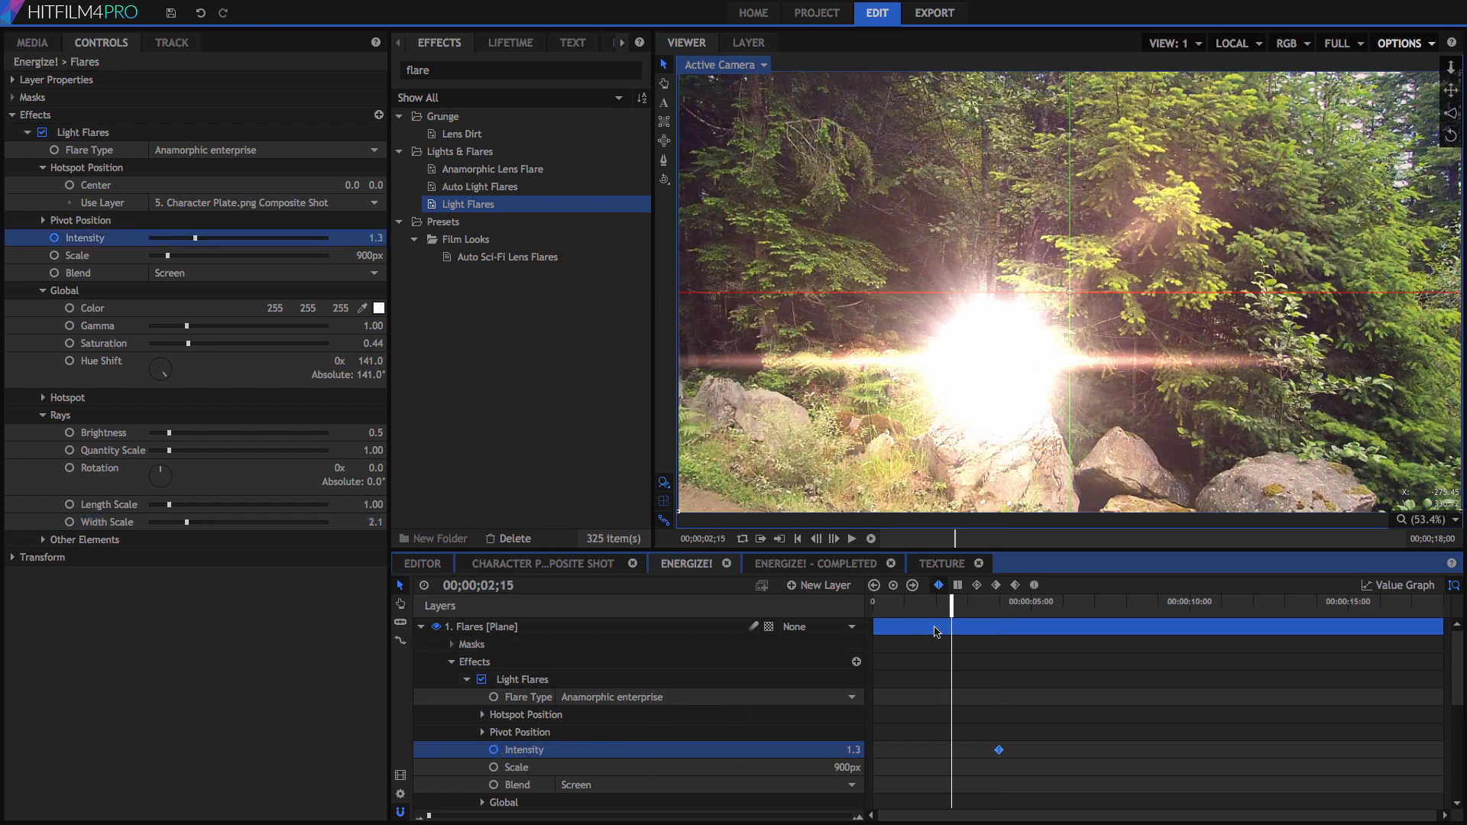
pyautogui.doubleClick(850, 748)
pyautogui.write('0.4')
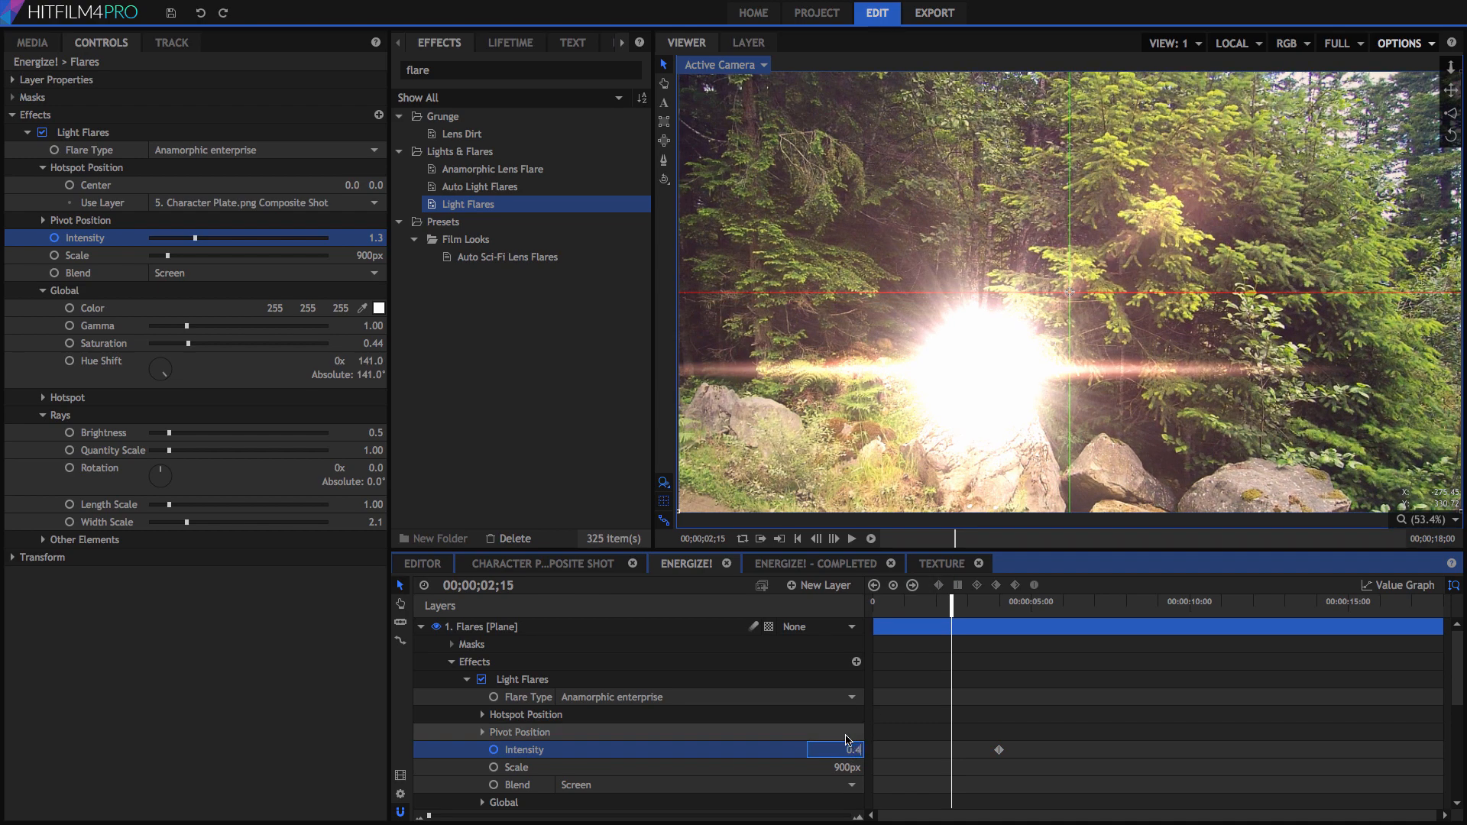
pyautogui.press('Return')
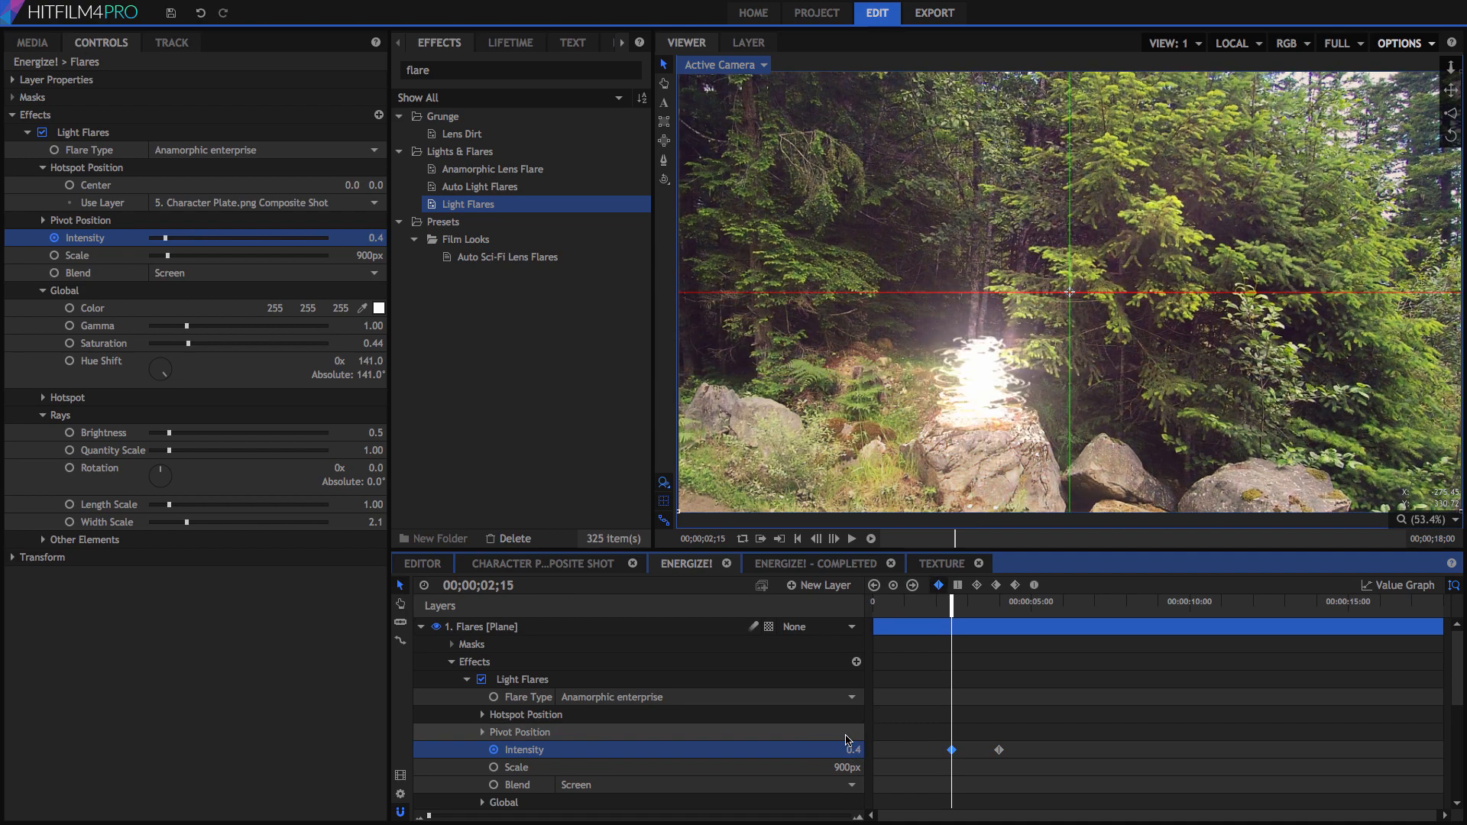
# Add a Light Flares intensity keyframe of 0 at 00;00;01;00
pyautogui.click(905, 610)
pyautogui.doubleClick(853, 749)
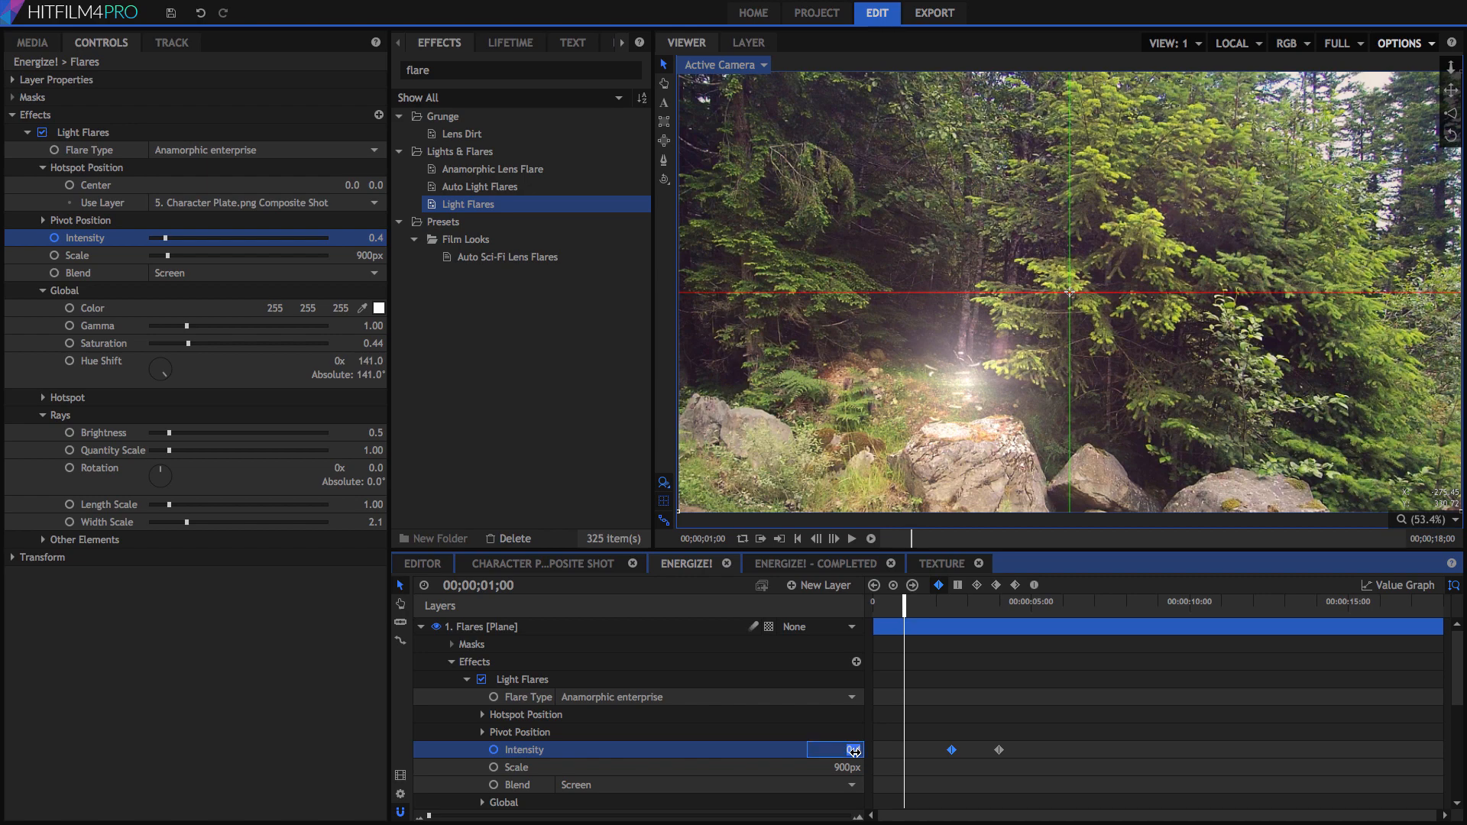
pyautogui.write('0.17')
pyautogui.press('Return')
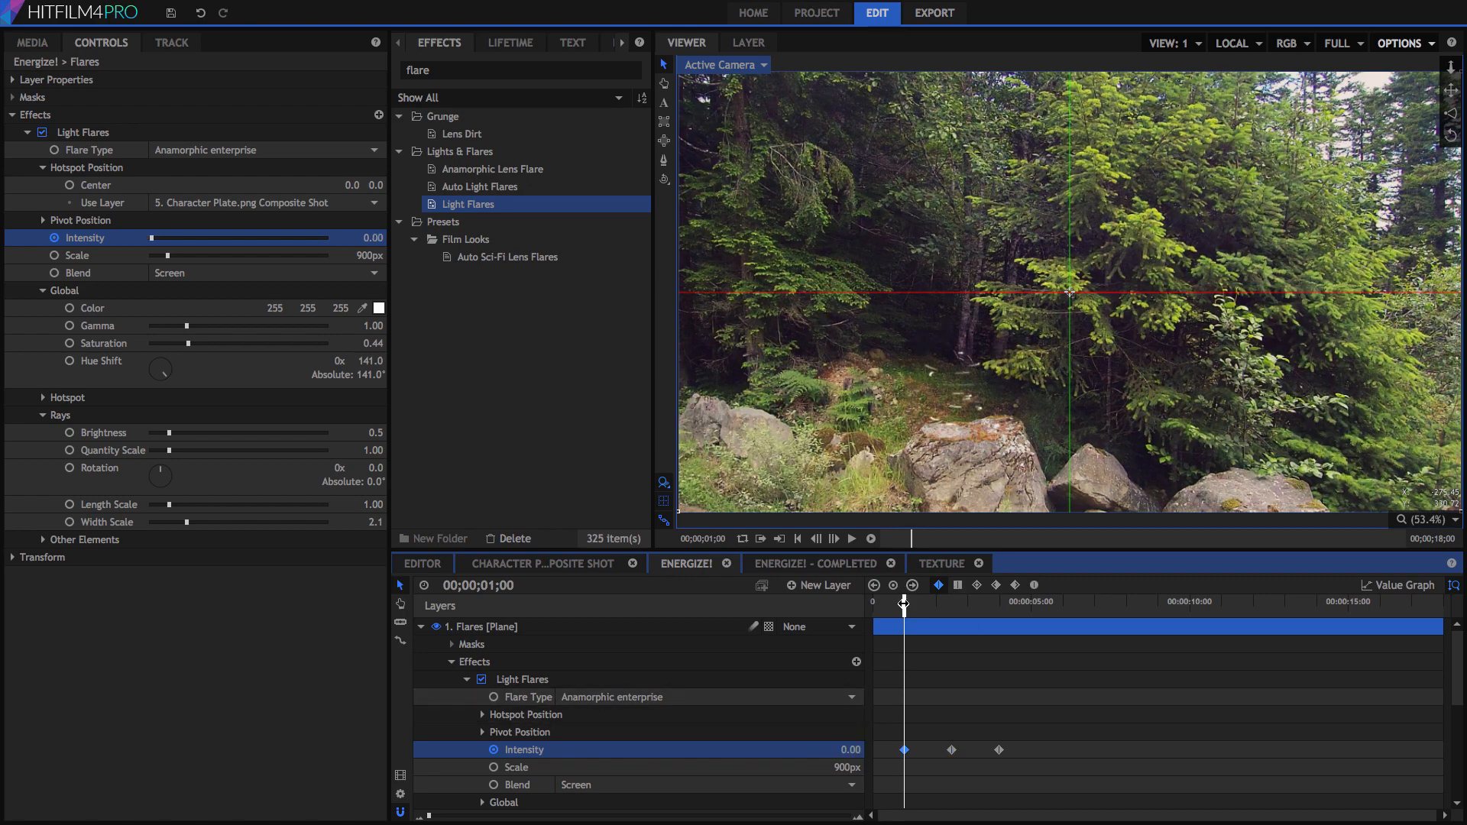
# Add a Light Flares intensity keyframe of 0 at 00;00;07;00 to fade the flare out
pyautogui.moveTo(904, 604); pyautogui.dragTo(1001, 608)
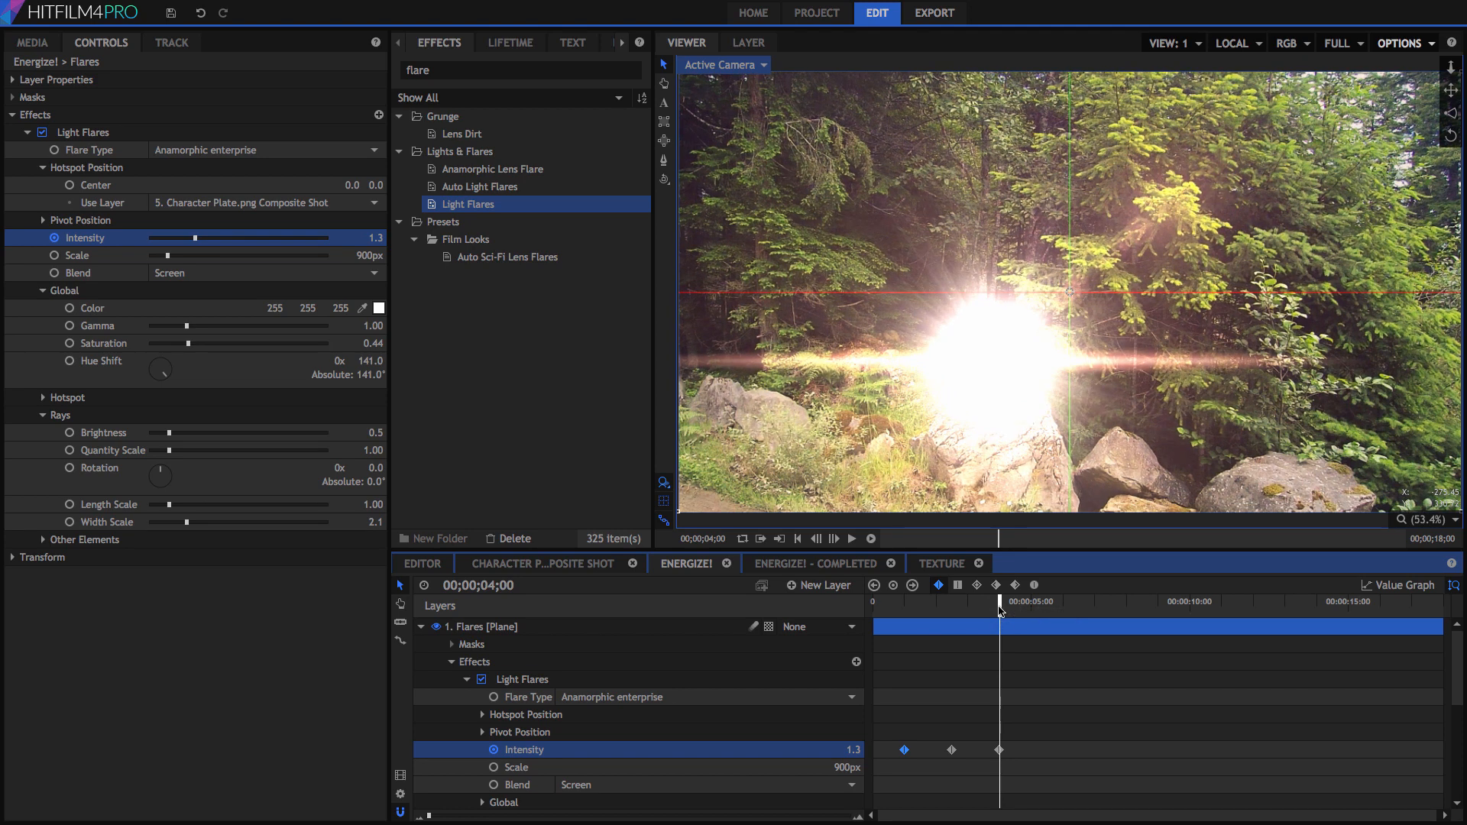
pyautogui.click(1094, 609)
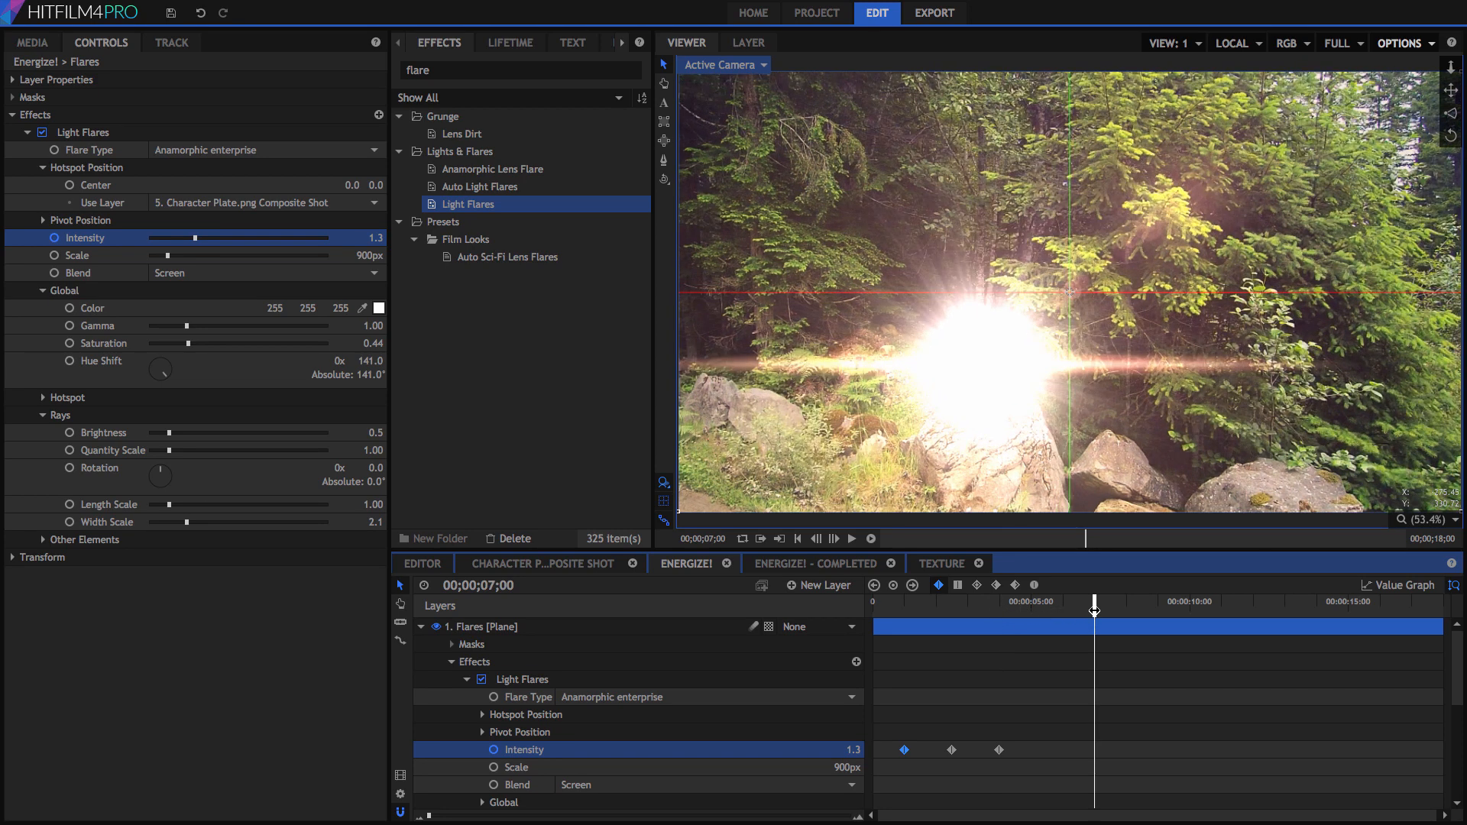
pyautogui.click(848, 749)
pyautogui.write('0')
pyautogui.press('Return')
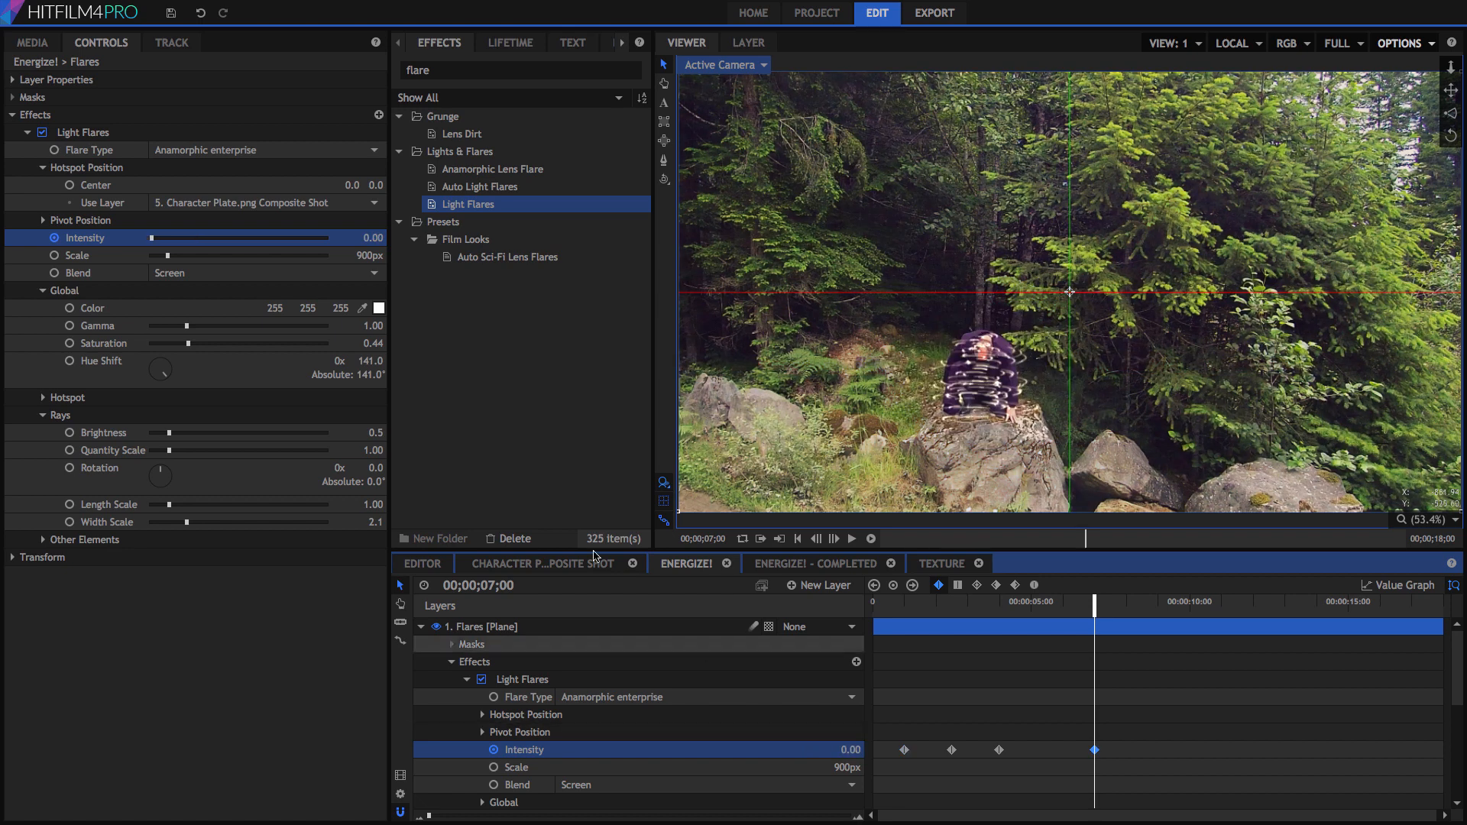
# Collapse the Light Flares properties and, with the playhead at 00;00;05;09, add Anamorphic Lens Flare below it on the Flares layer
pyautogui.click(27, 132)
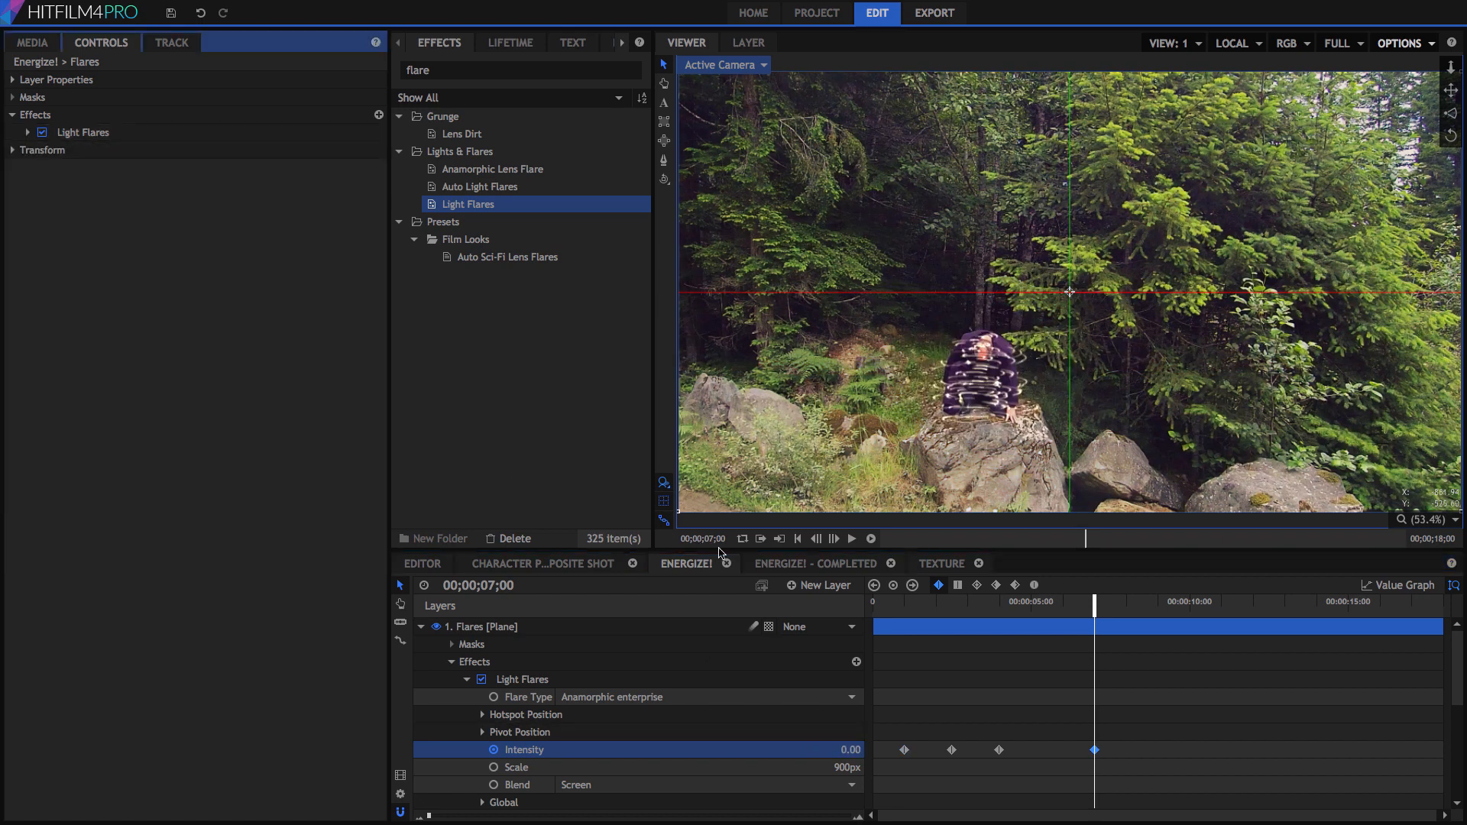
pyautogui.click(1040, 609)
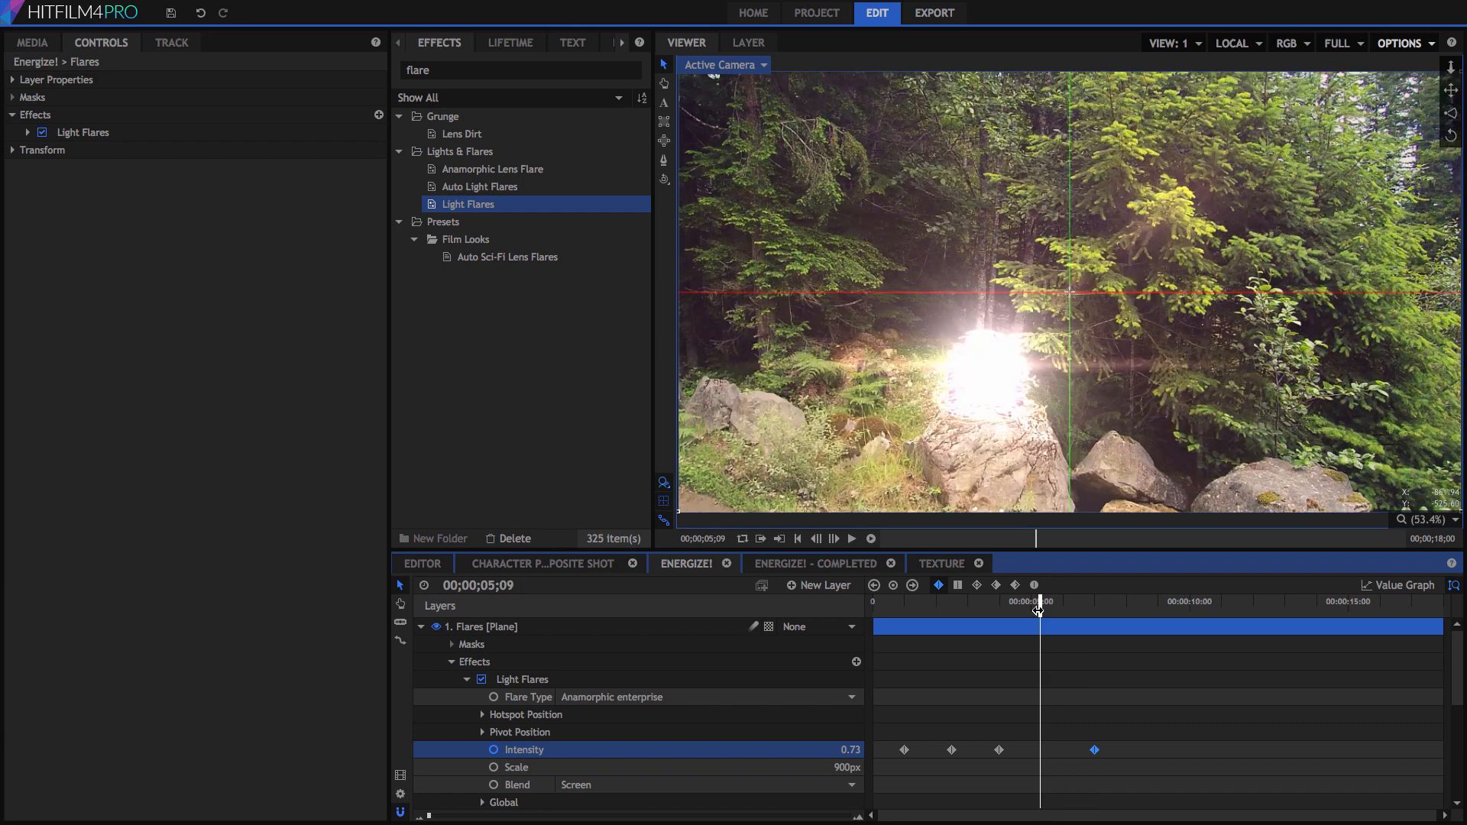
pyautogui.click(504, 168)
pyautogui.moveTo(385, 169); pyautogui.dragTo(243, 151)
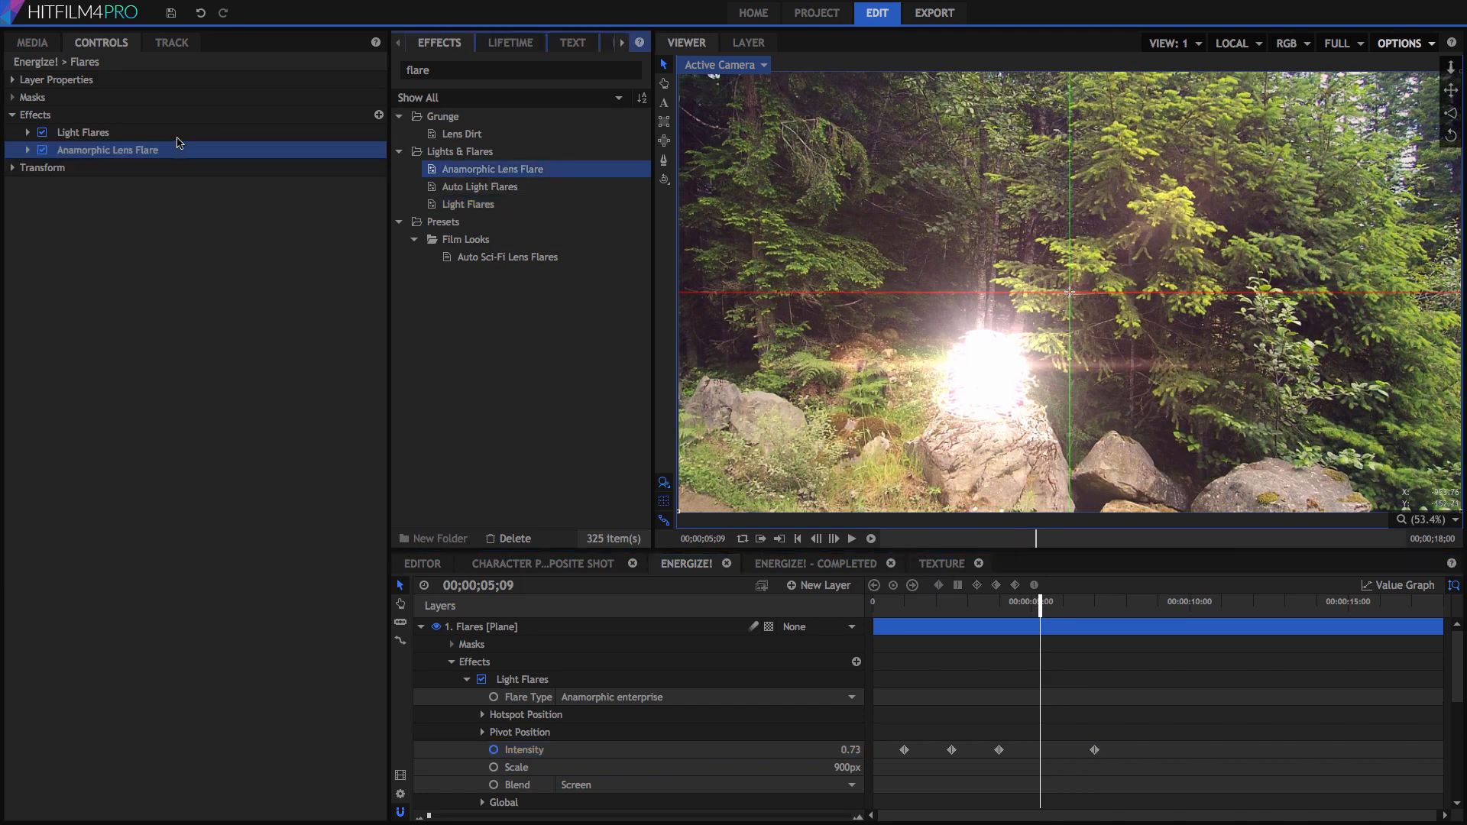
# Set the intensity of Streak 1 in the Anamorphic Lens Flare to 0.2
pyautogui.click(27, 150)
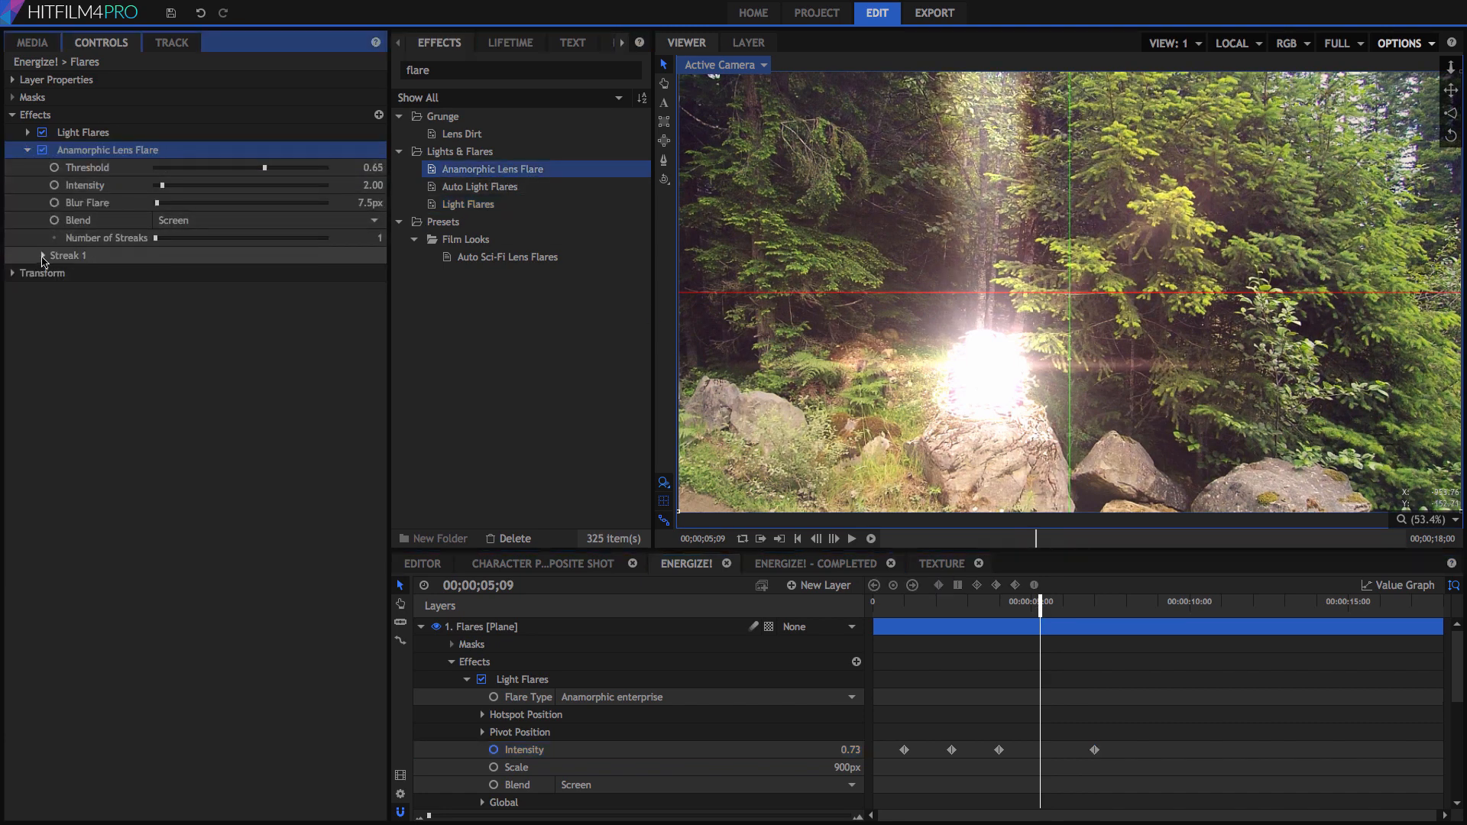
pyautogui.click(43, 255)
pyautogui.moveTo(373, 291); pyautogui.dragTo(348, 291)
pyautogui.moveTo(375, 290); pyautogui.dragTo(377, 291)
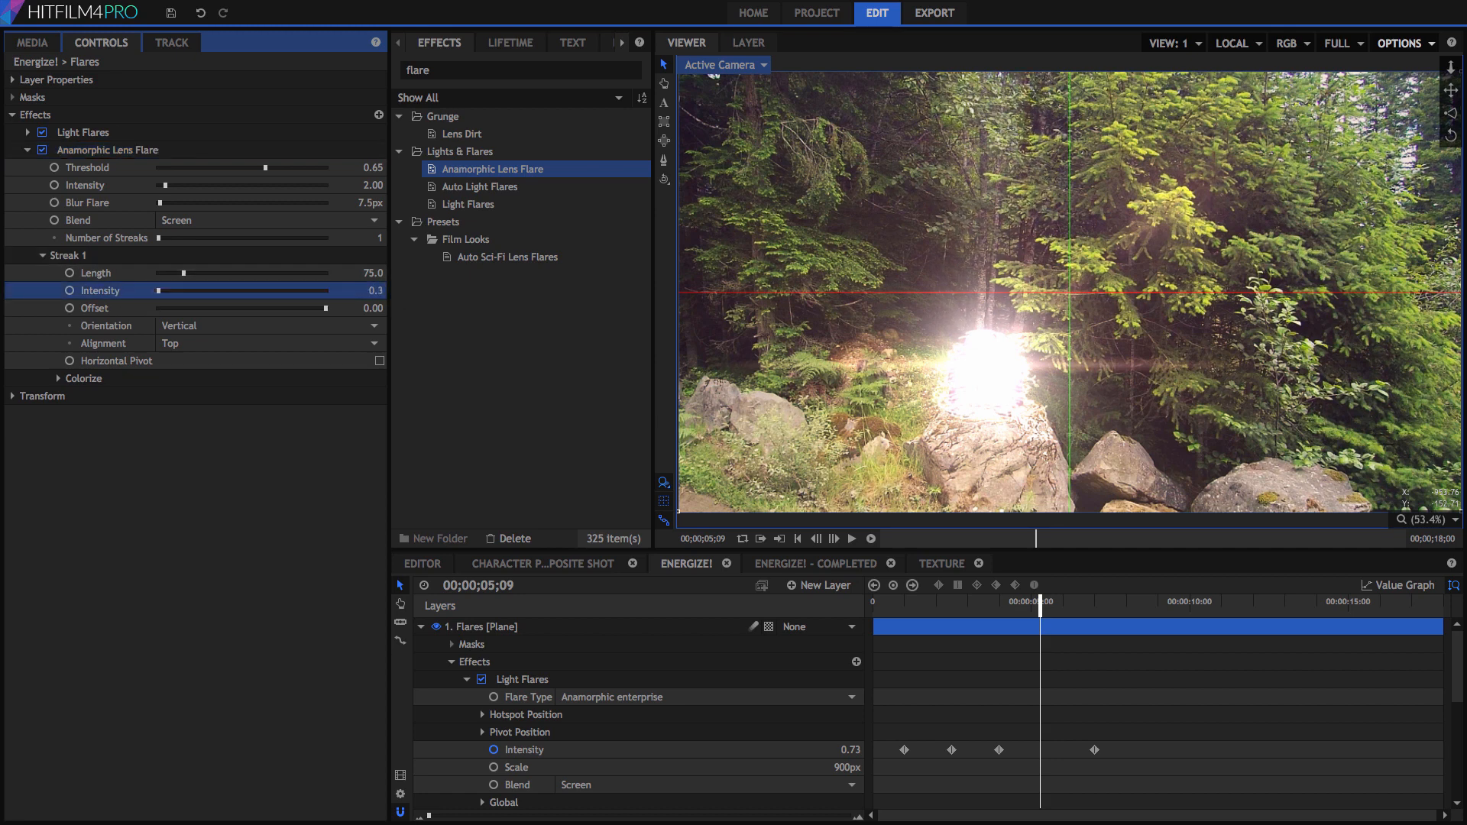
# Set Streak 1's orientation to Horizontal with Horizontal Pivot enabled, and toggle the lens flare off and on to compare
pyautogui.click(244, 330)
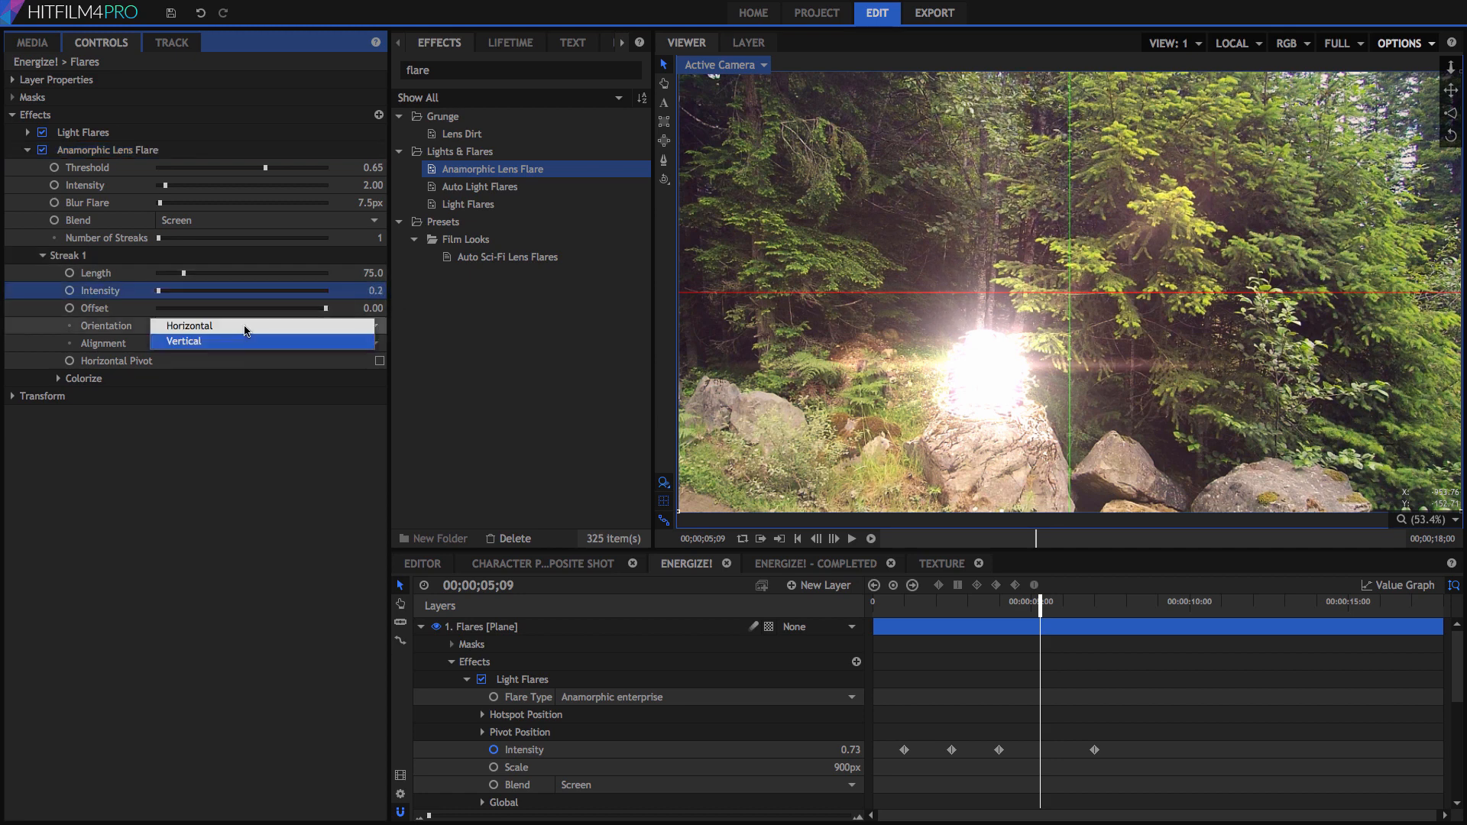
pyautogui.click(245, 328)
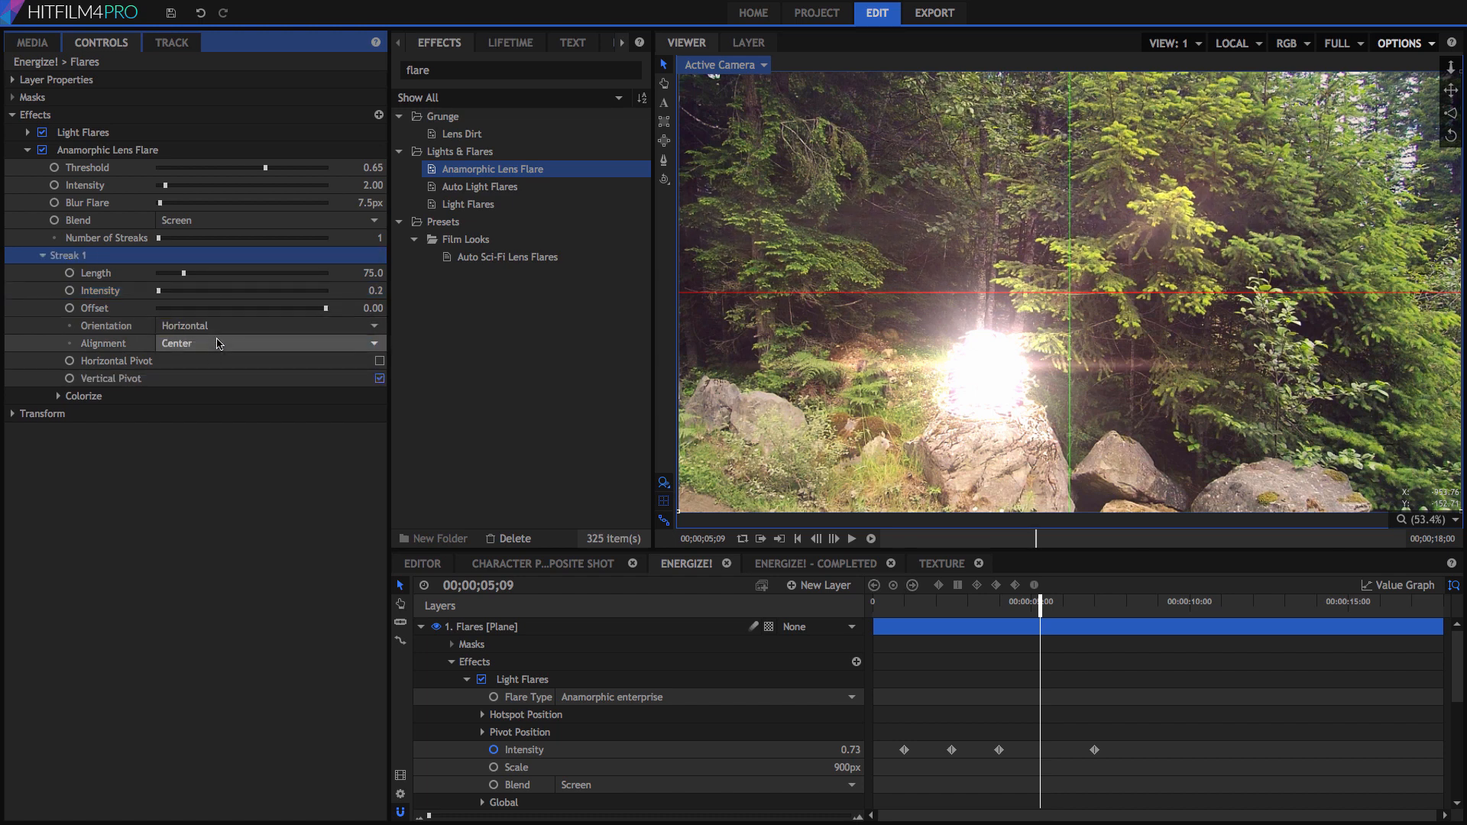
pyautogui.click(379, 362)
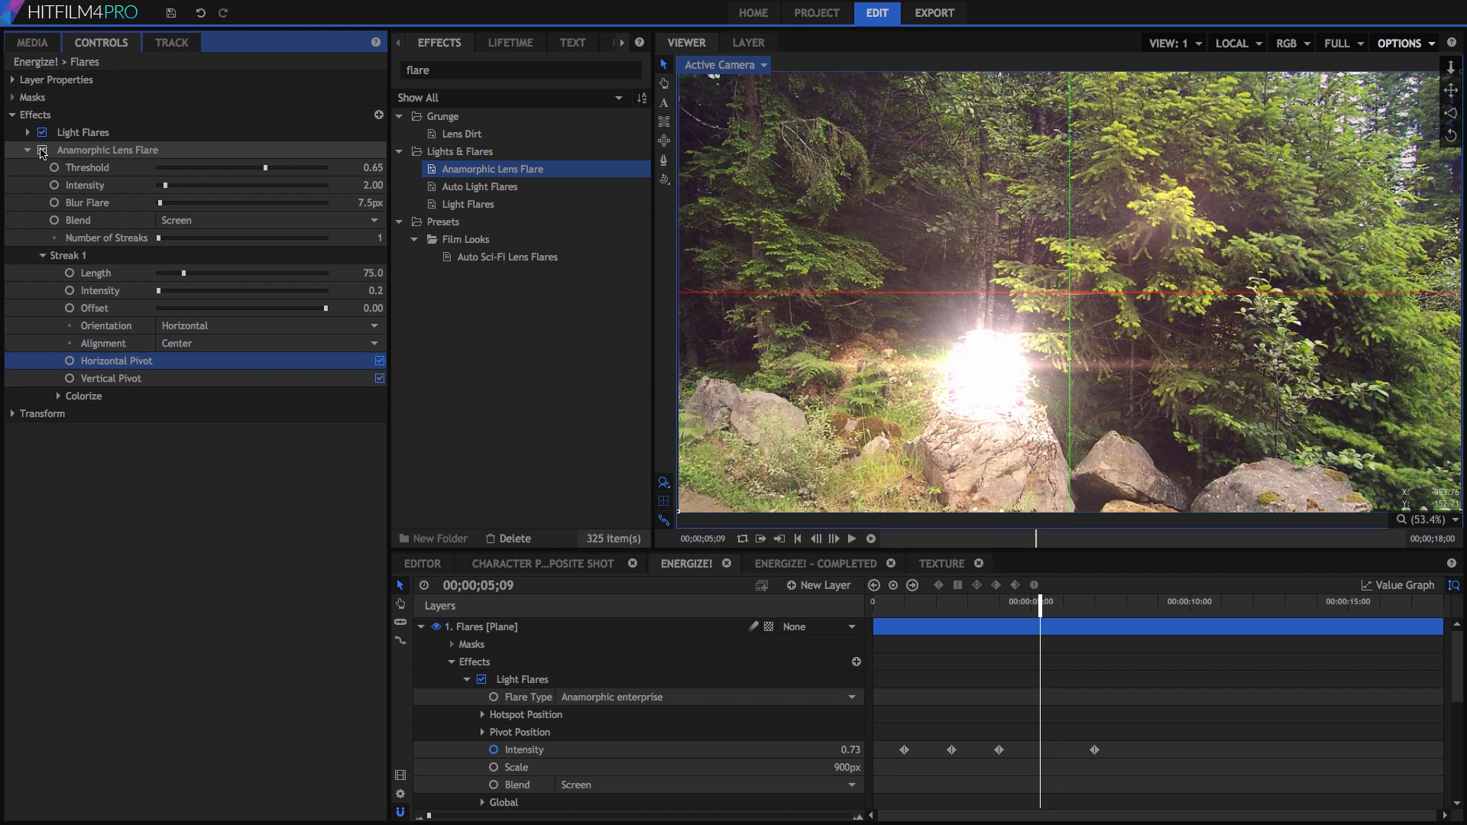
pyautogui.click(42, 150)
pyautogui.click(42, 150)
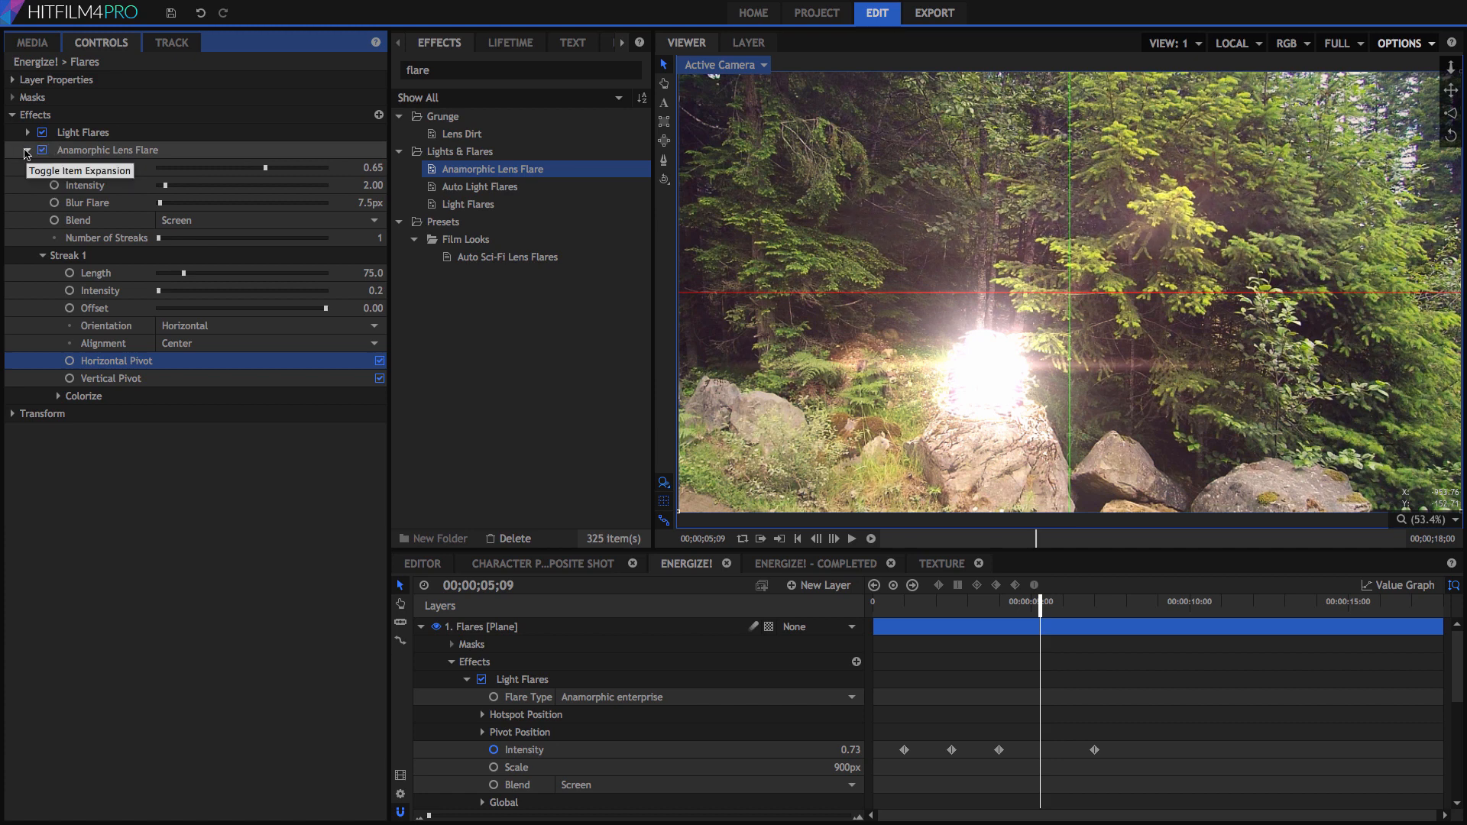
# Search the effects for "flicker", add Flicker below the Anamorphic Lens Flare, and set its amplitude to 0.1
pyautogui.doubleClick(455, 70)
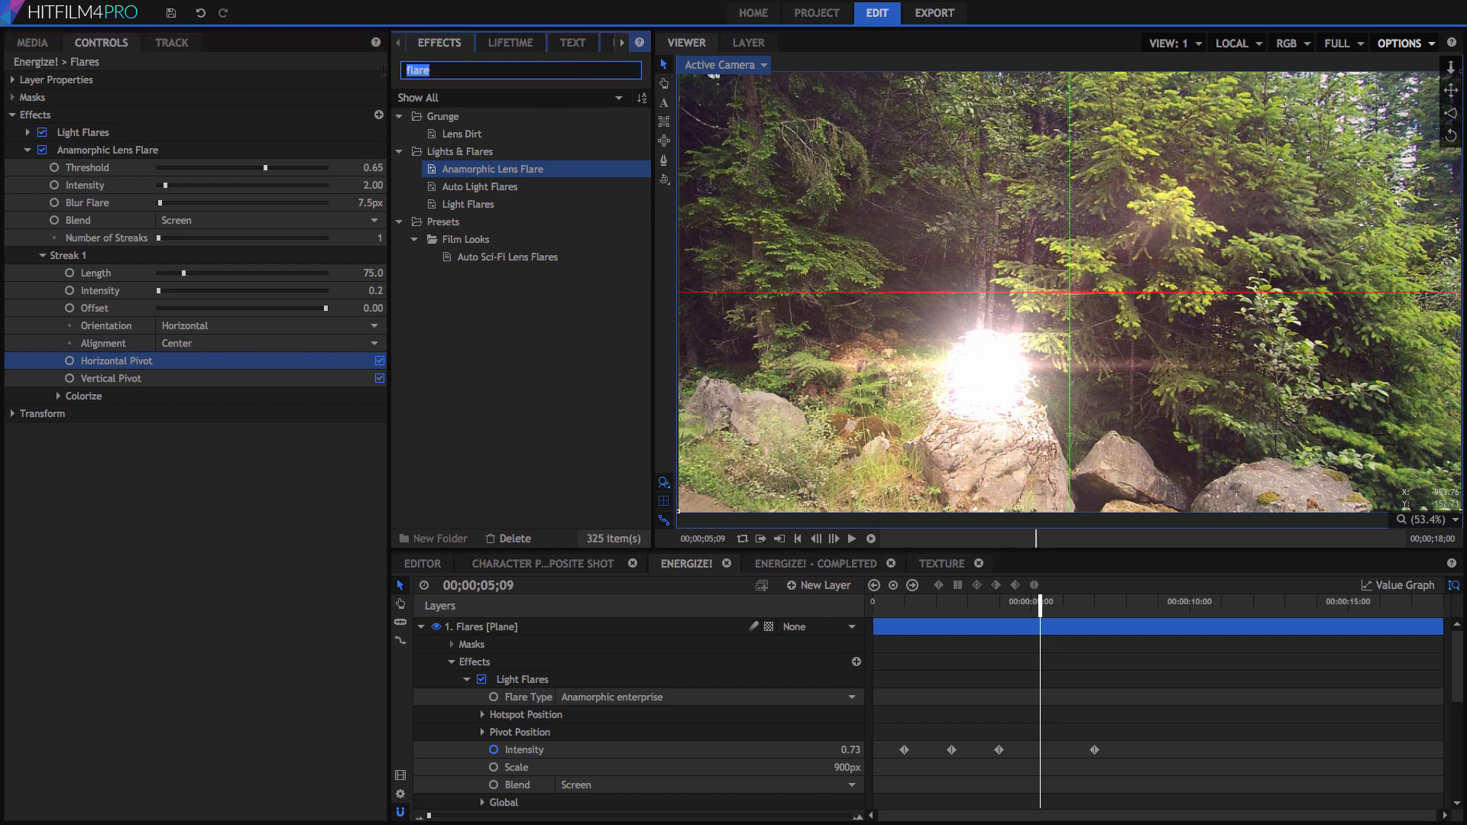
pyautogui.write('flicke')
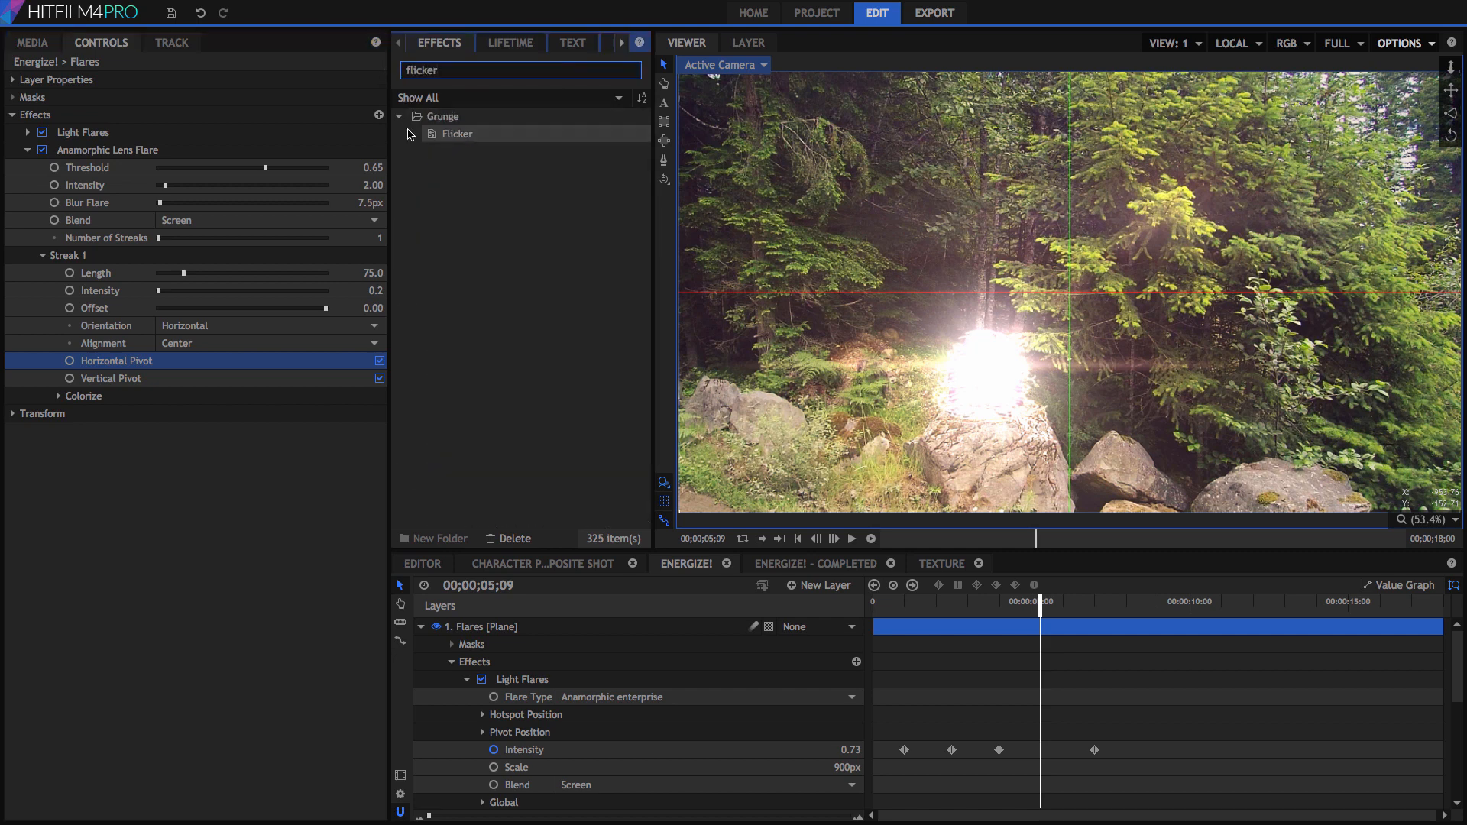
pyautogui.moveTo(458, 135); pyautogui.dragTo(155, 405)
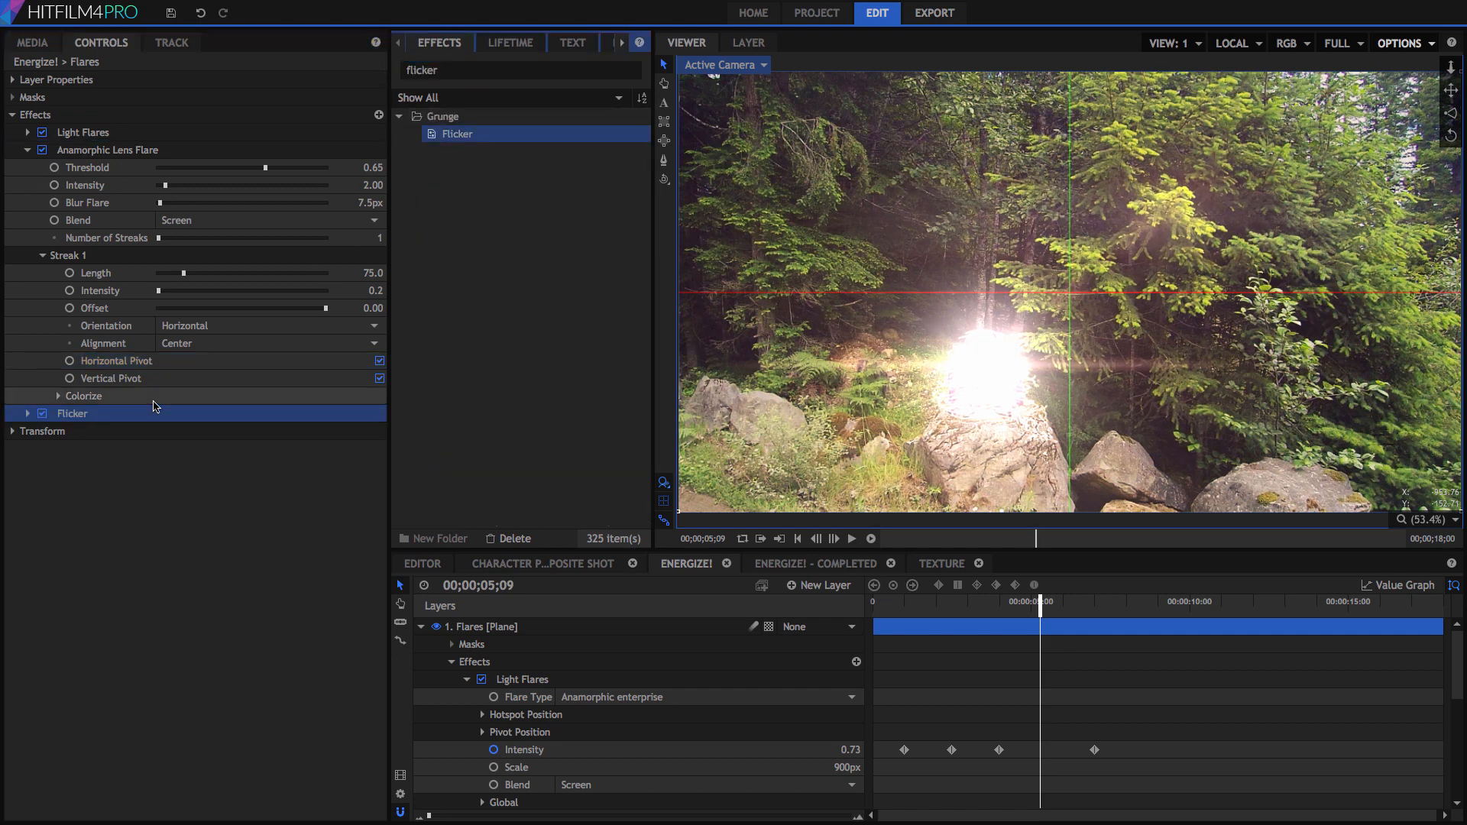
pyautogui.click(27, 414)
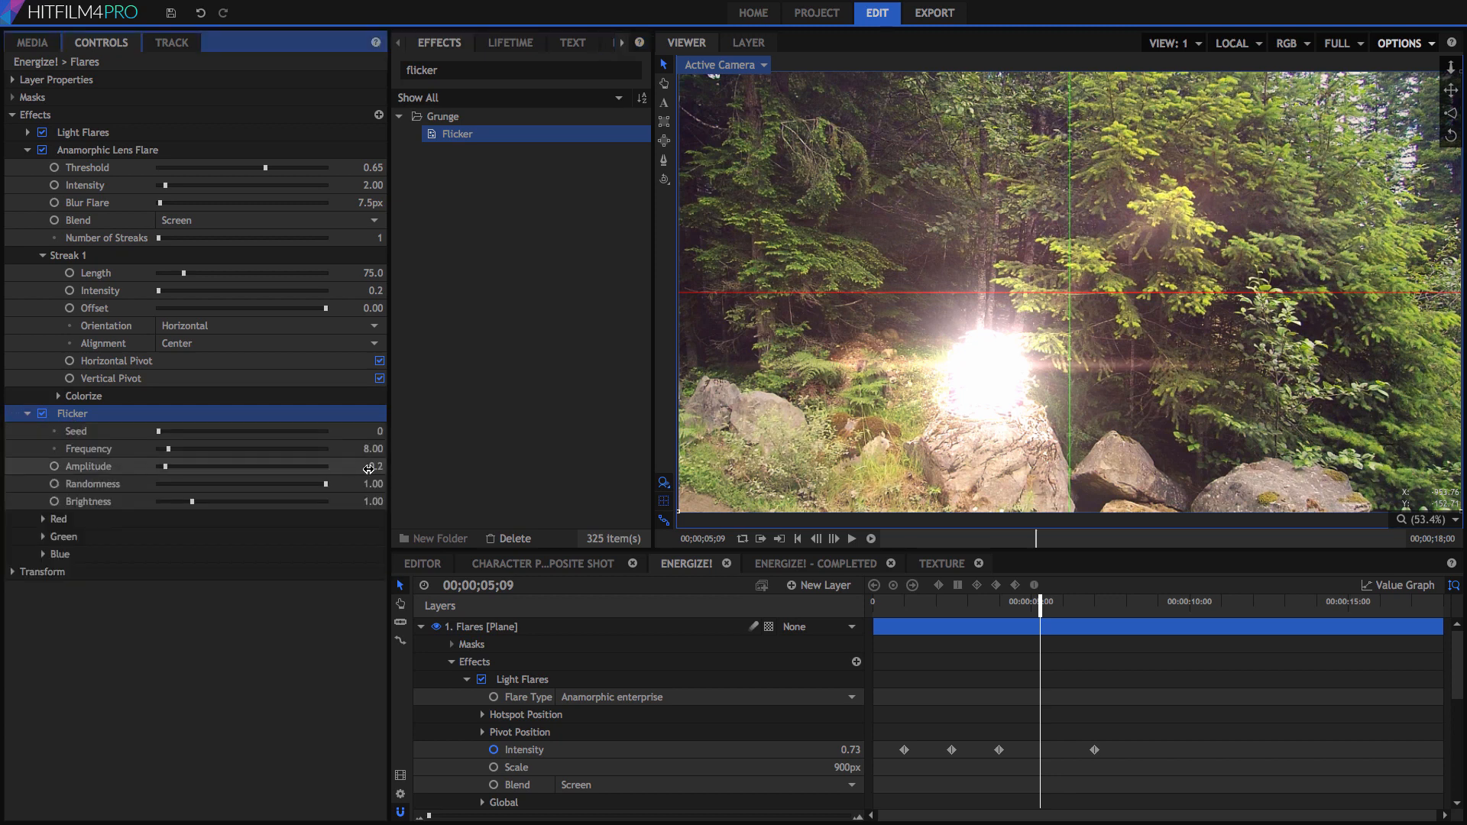
pyautogui.press('Return')
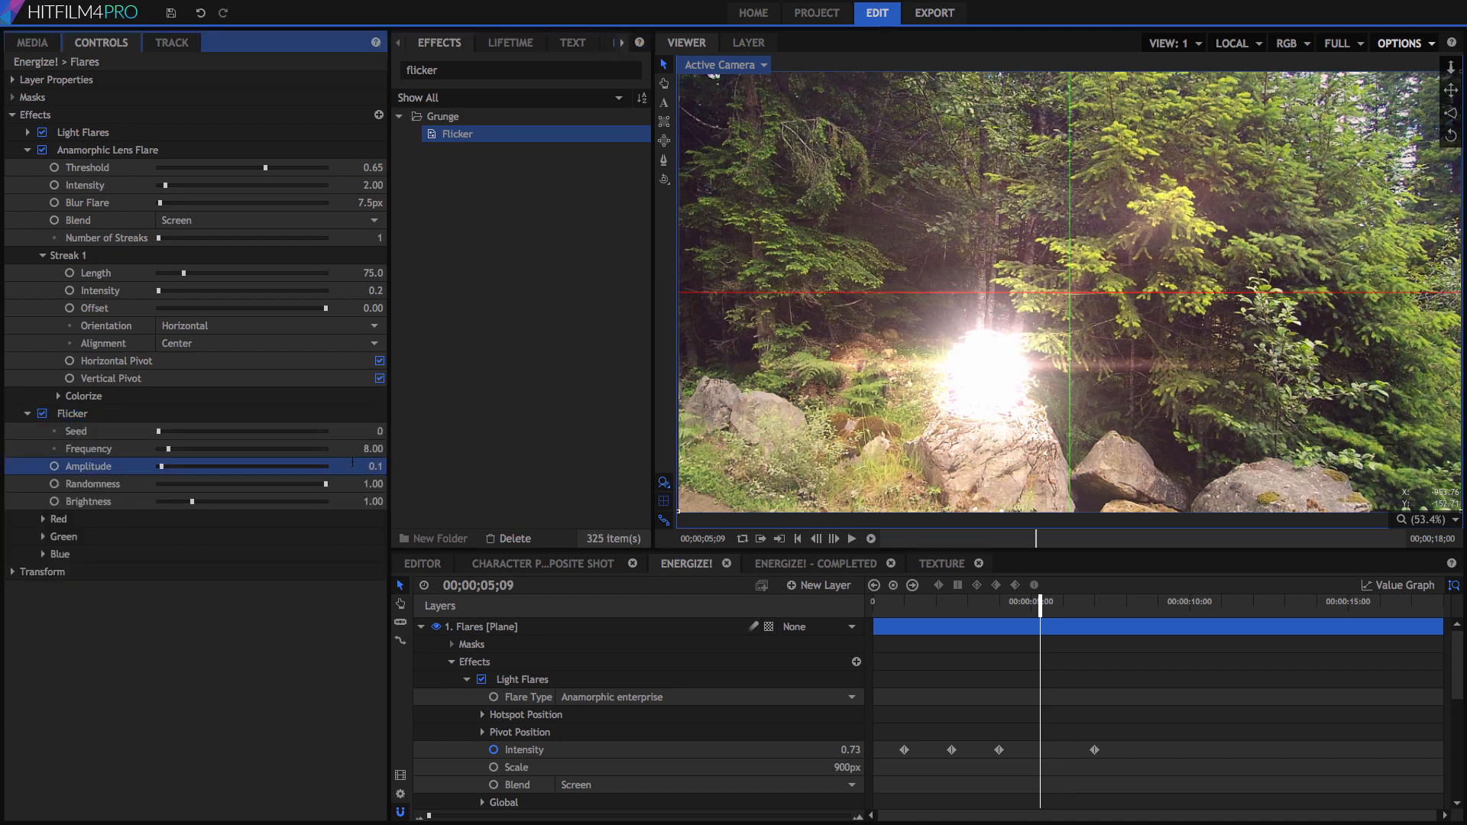
# Set the Flicker effect's randomness to 0.05 and play back the flare animation from about three seconds
pyautogui.click(164, 484)
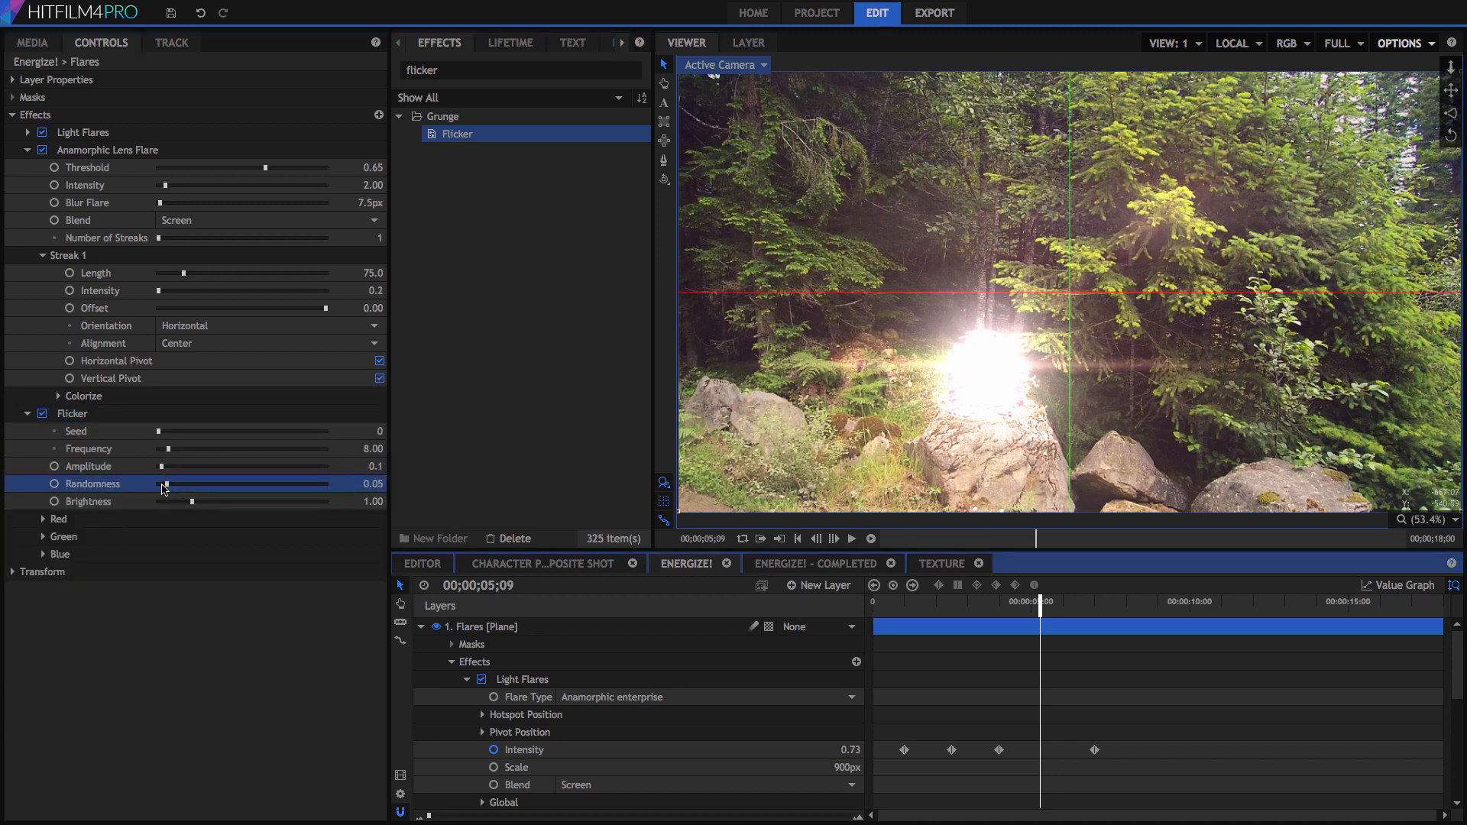
pyautogui.click(973, 607)
pyautogui.press('space')
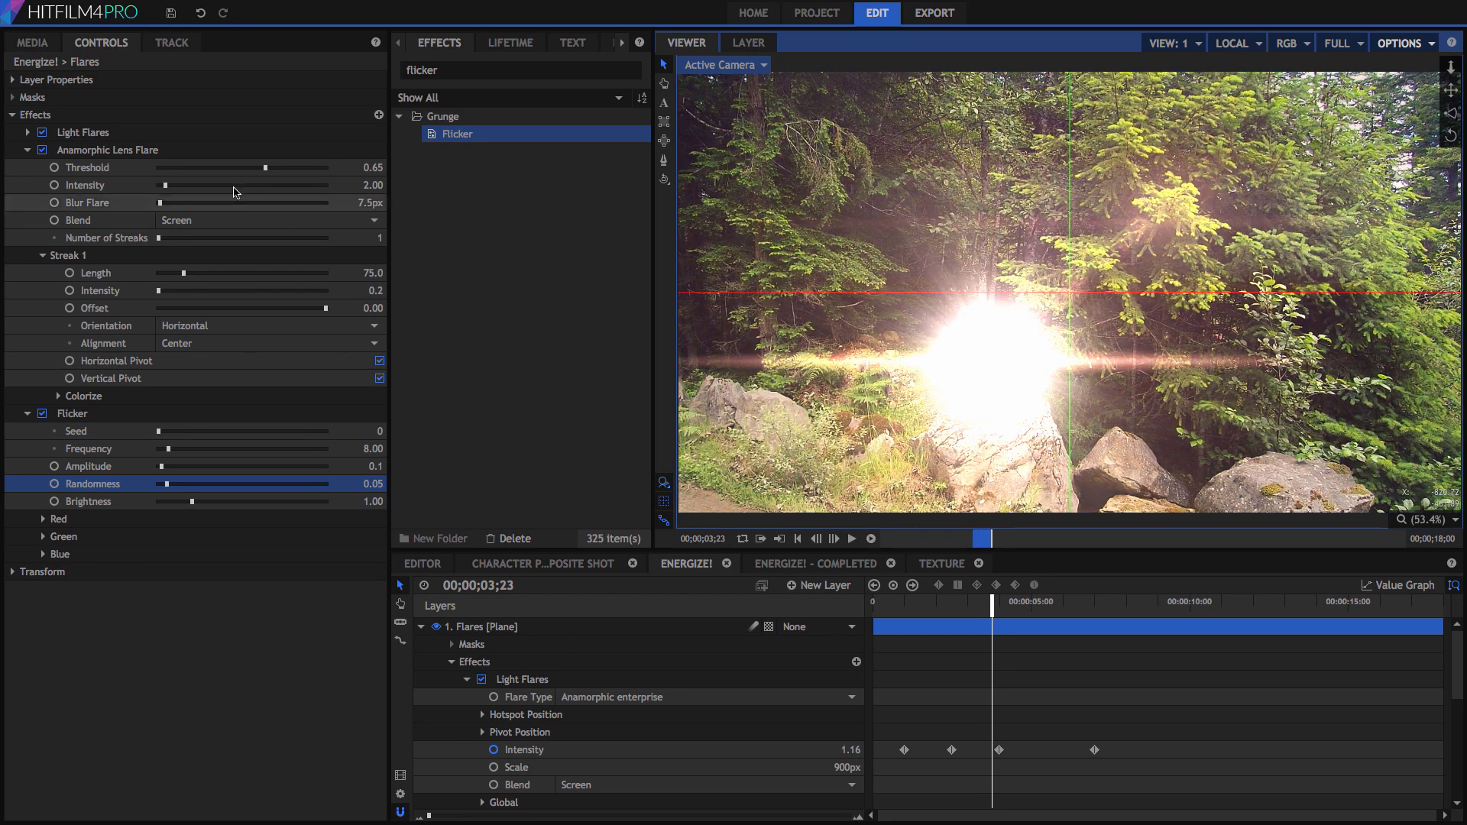
# Duplicate the Light Flares effect, move the copy below Flicker in the effect stack, and collapse the Anamorphic Lens Flare and Flicker properties
pyautogui.click(92, 133)
pyautogui.rightClick(105, 136)
pyautogui.click(143, 198)
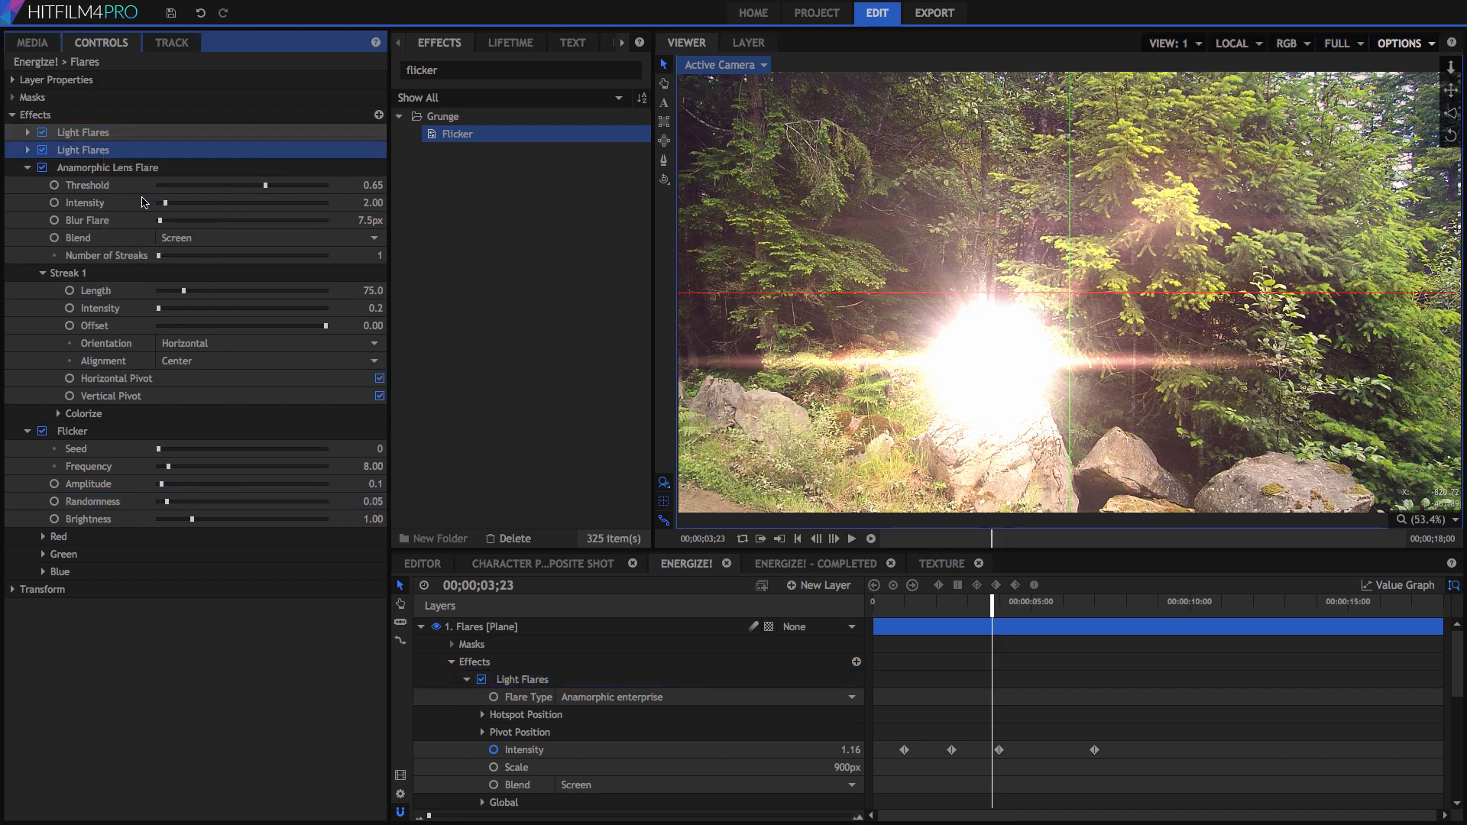
pyautogui.moveTo(109, 153); pyautogui.dragTo(95, 583)
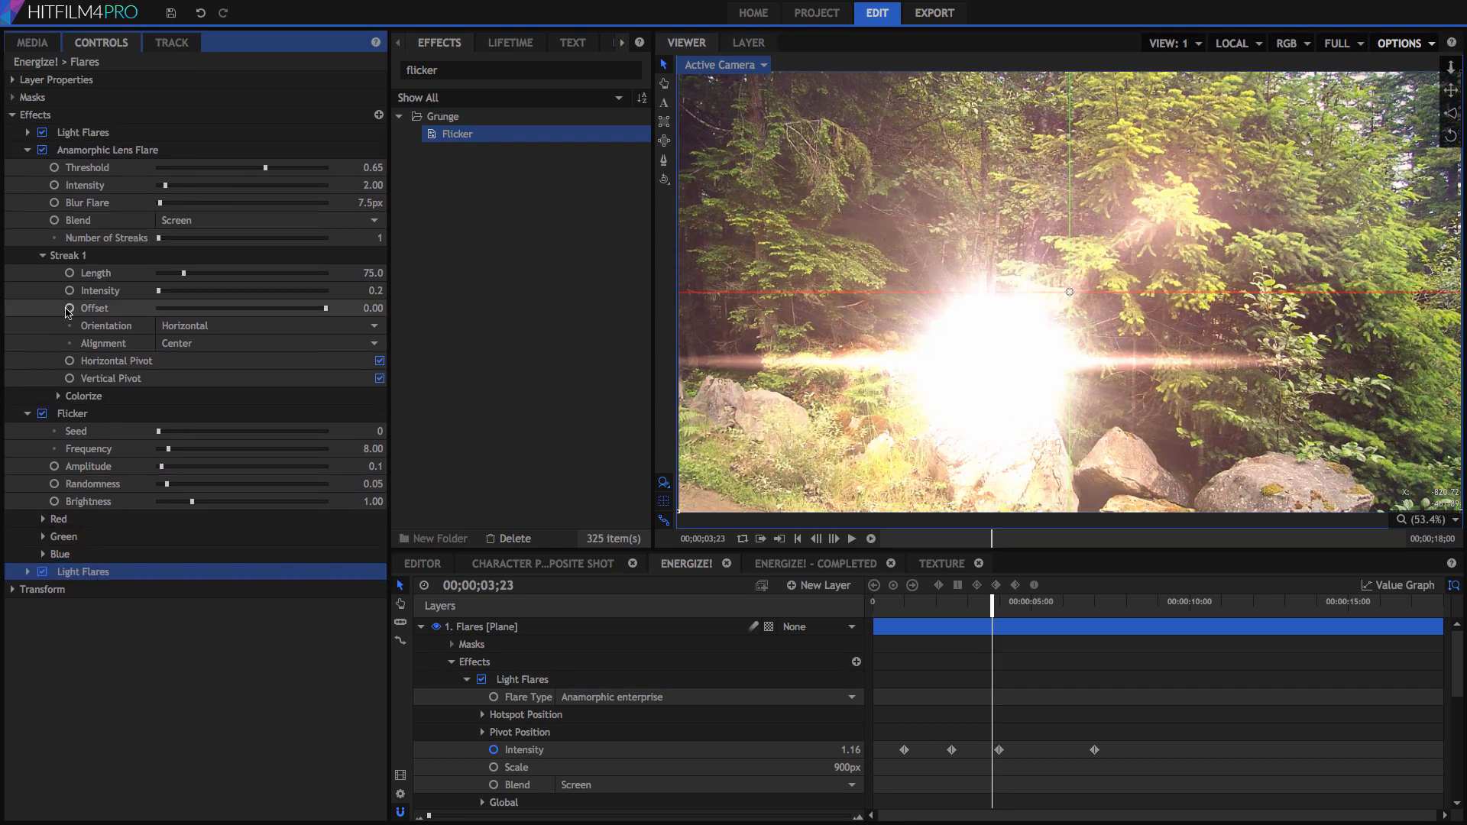
pyautogui.click(28, 150)
pyautogui.click(28, 168)
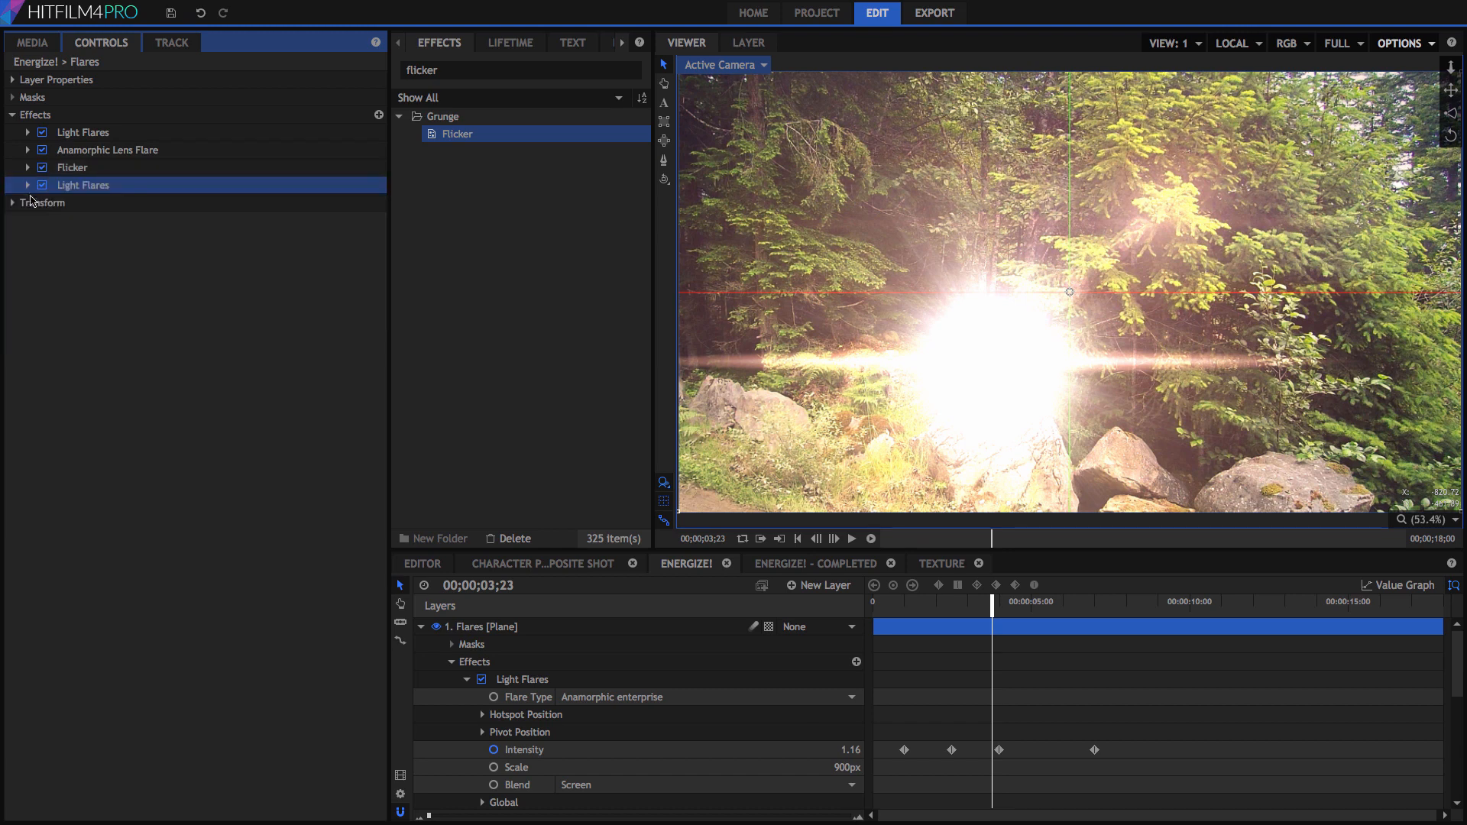
# Change the duplicate Light Flares' flare type to Anamorphic streak and set its scale to 600 px
pyautogui.click(26, 185)
pyautogui.click(200, 205)
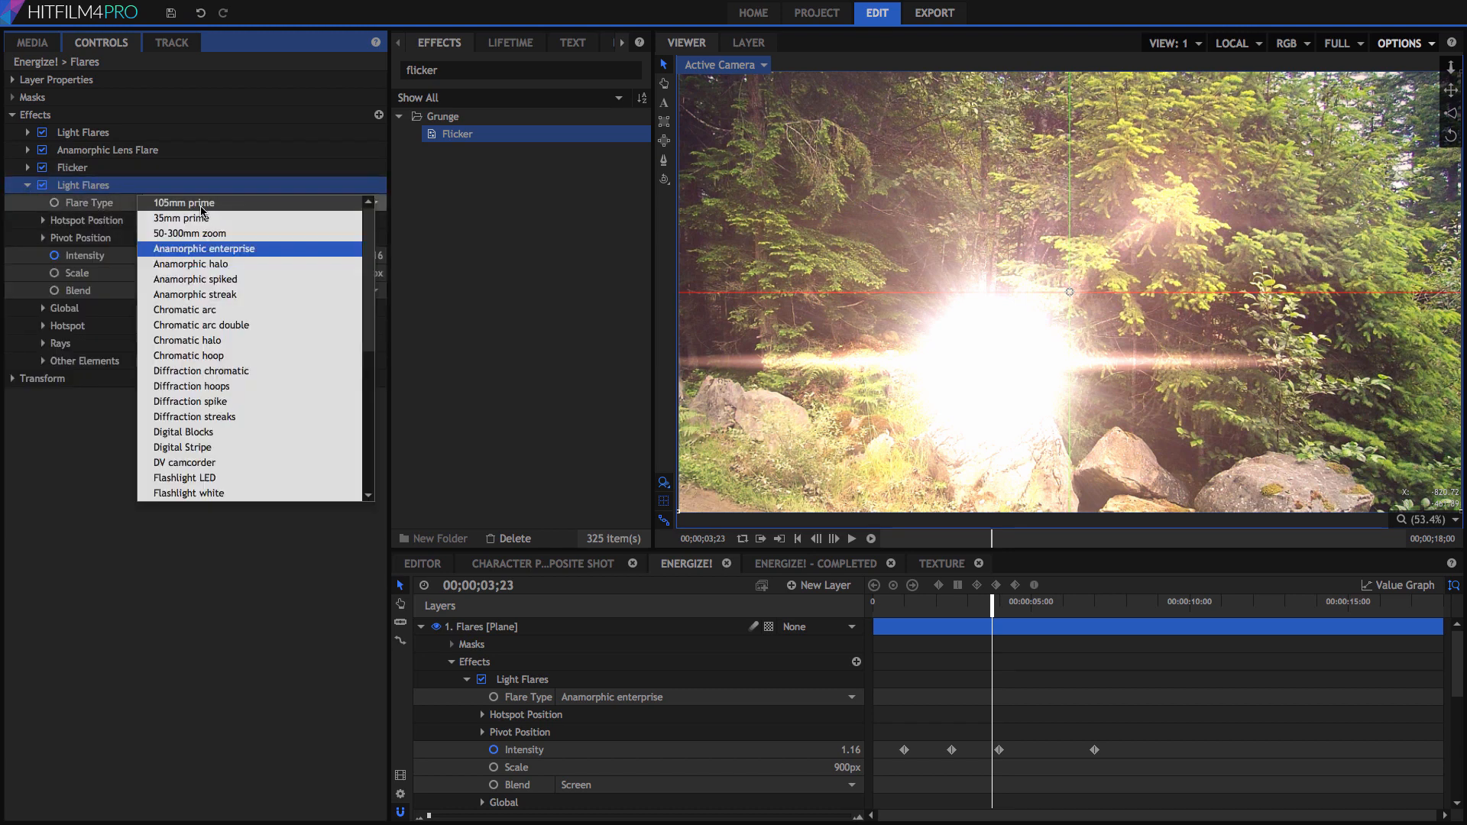
pyautogui.click(223, 295)
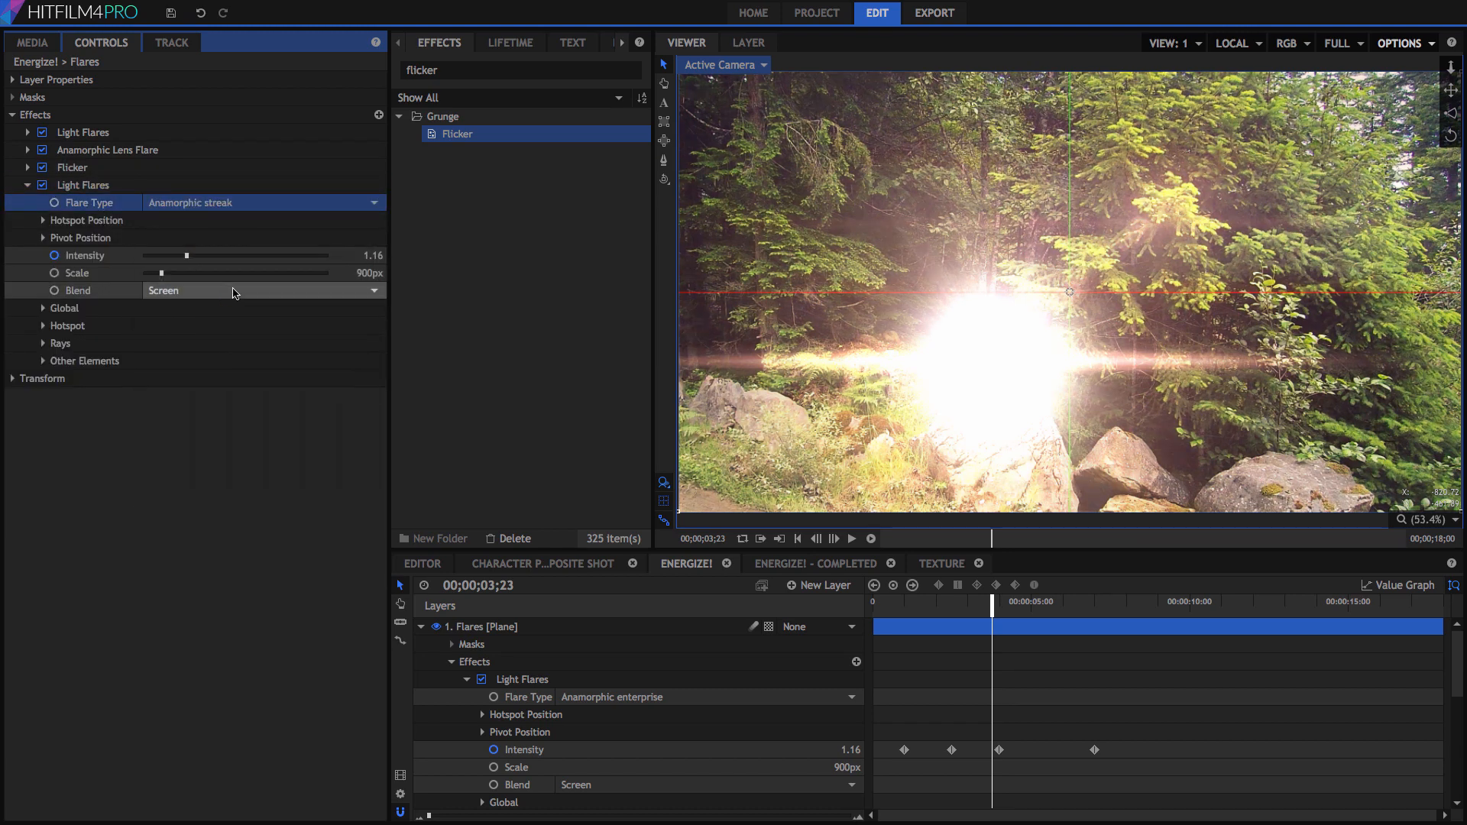
pyautogui.click(357, 272)
pyautogui.write('6')
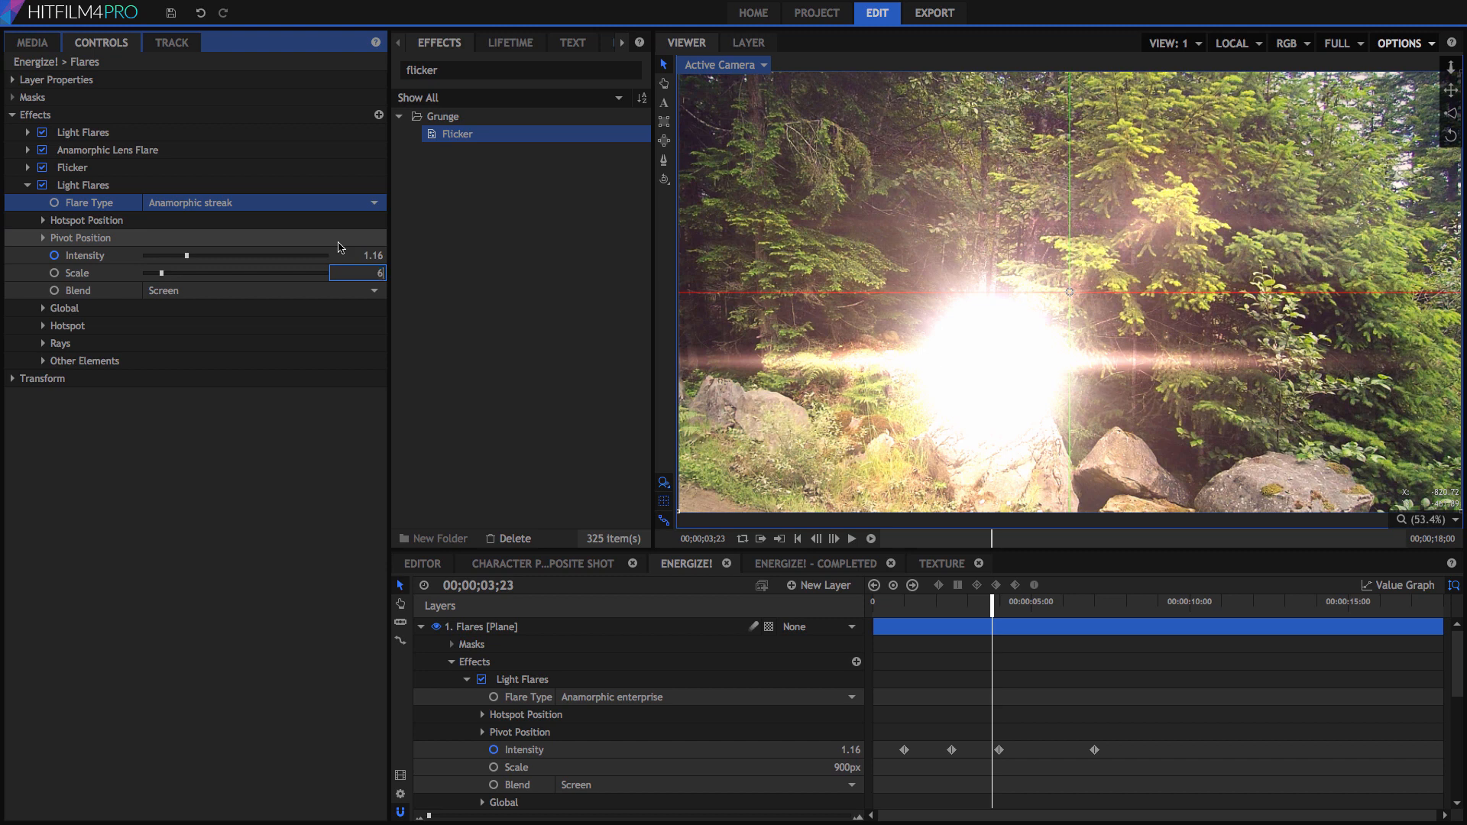
pyautogui.write('00')
pyautogui.press('Return')
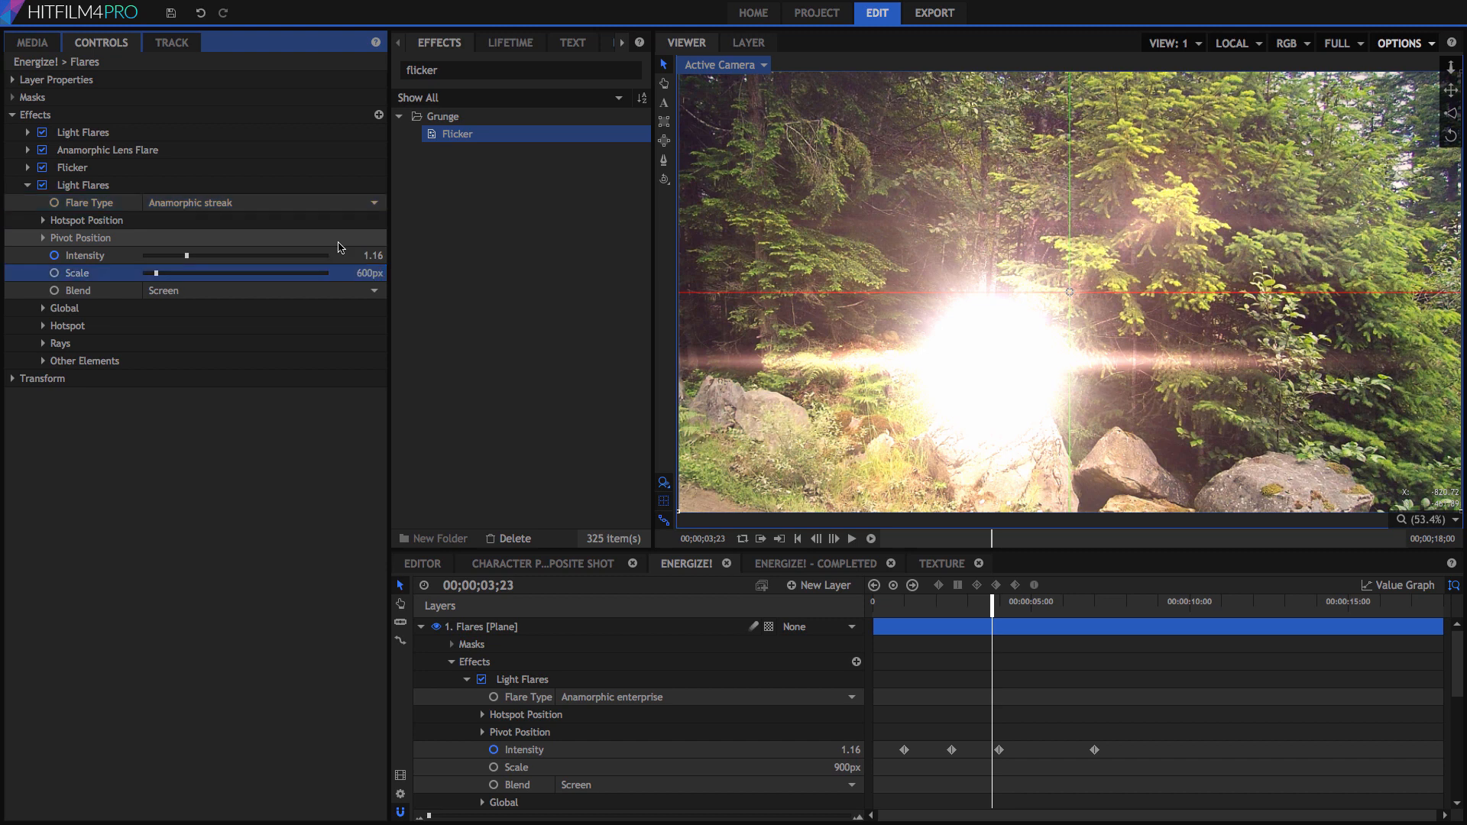
# Delete the second intensity keyframe of the duplicate Light Flares in the Flares layer's timeline
pyautogui.click(467, 679)
pyautogui.click(467, 732)
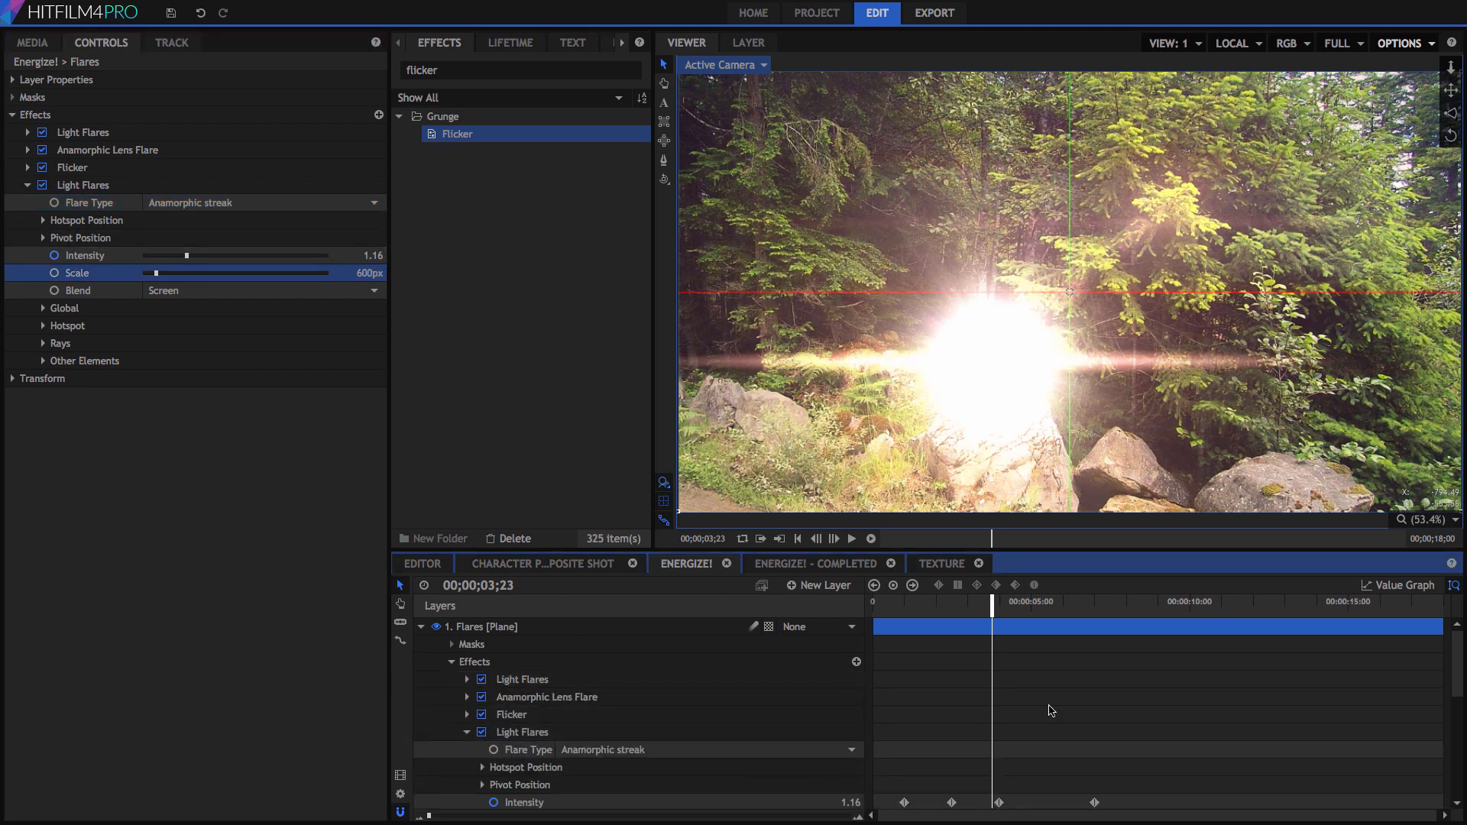
pyautogui.scroll(-2, 1046, 715)
pyautogui.click(951, 774)
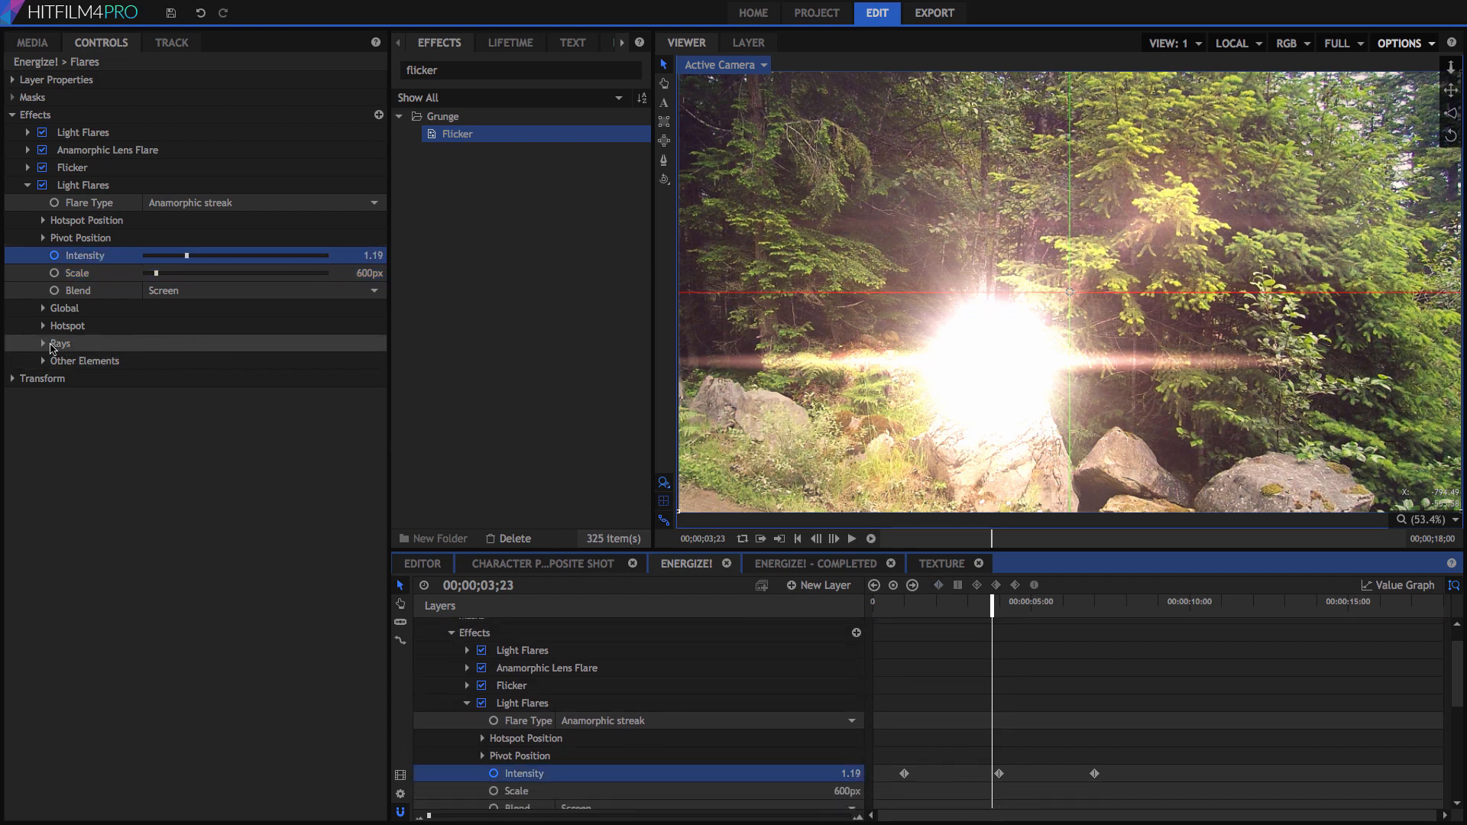
# Set the Rays brightness of the duplicate Light Flares to 1.00
pyautogui.click(42, 344)
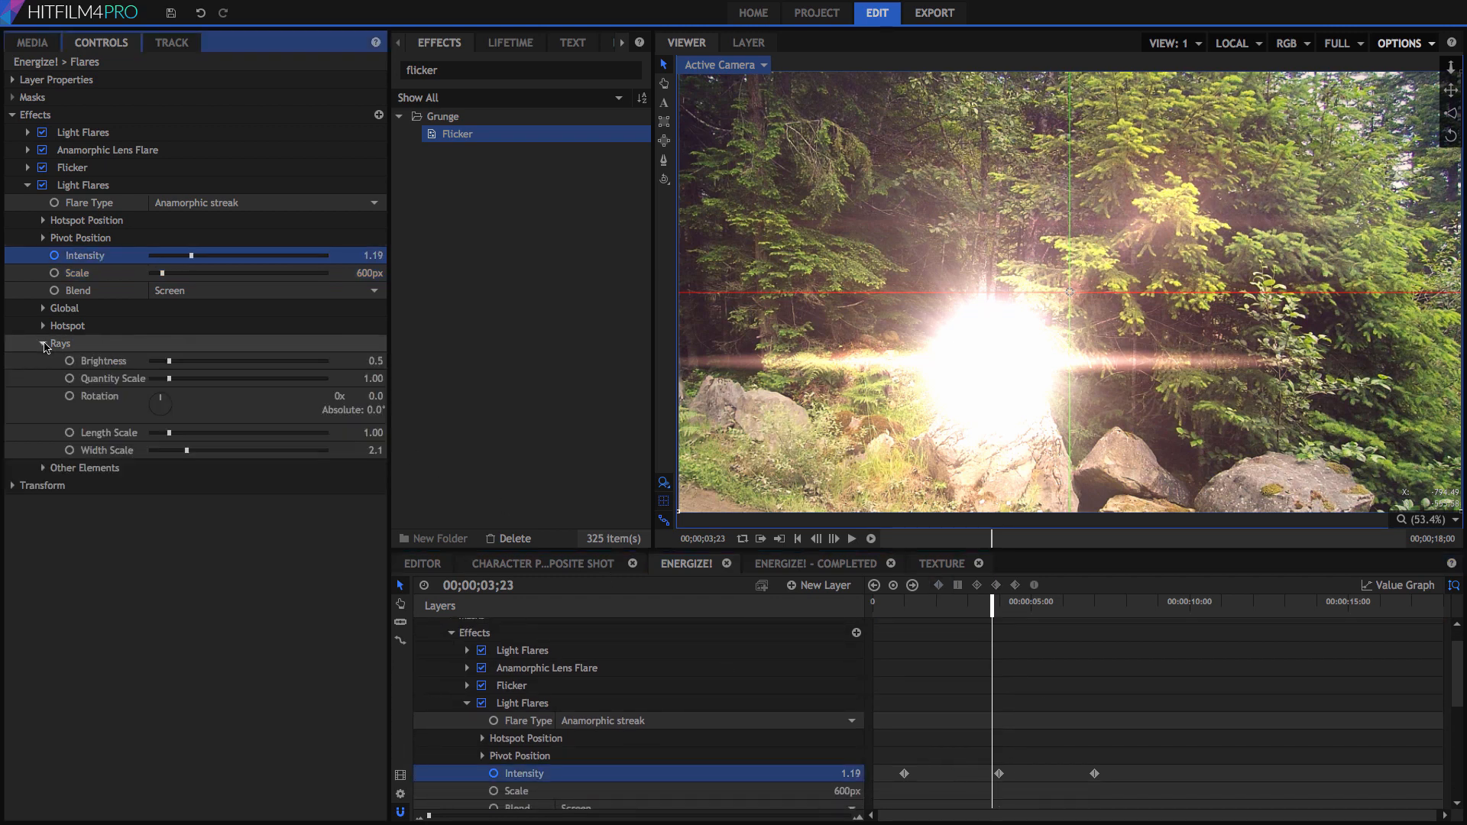
pyautogui.click(364, 362)
pyautogui.write('1')
pyautogui.press('Return')
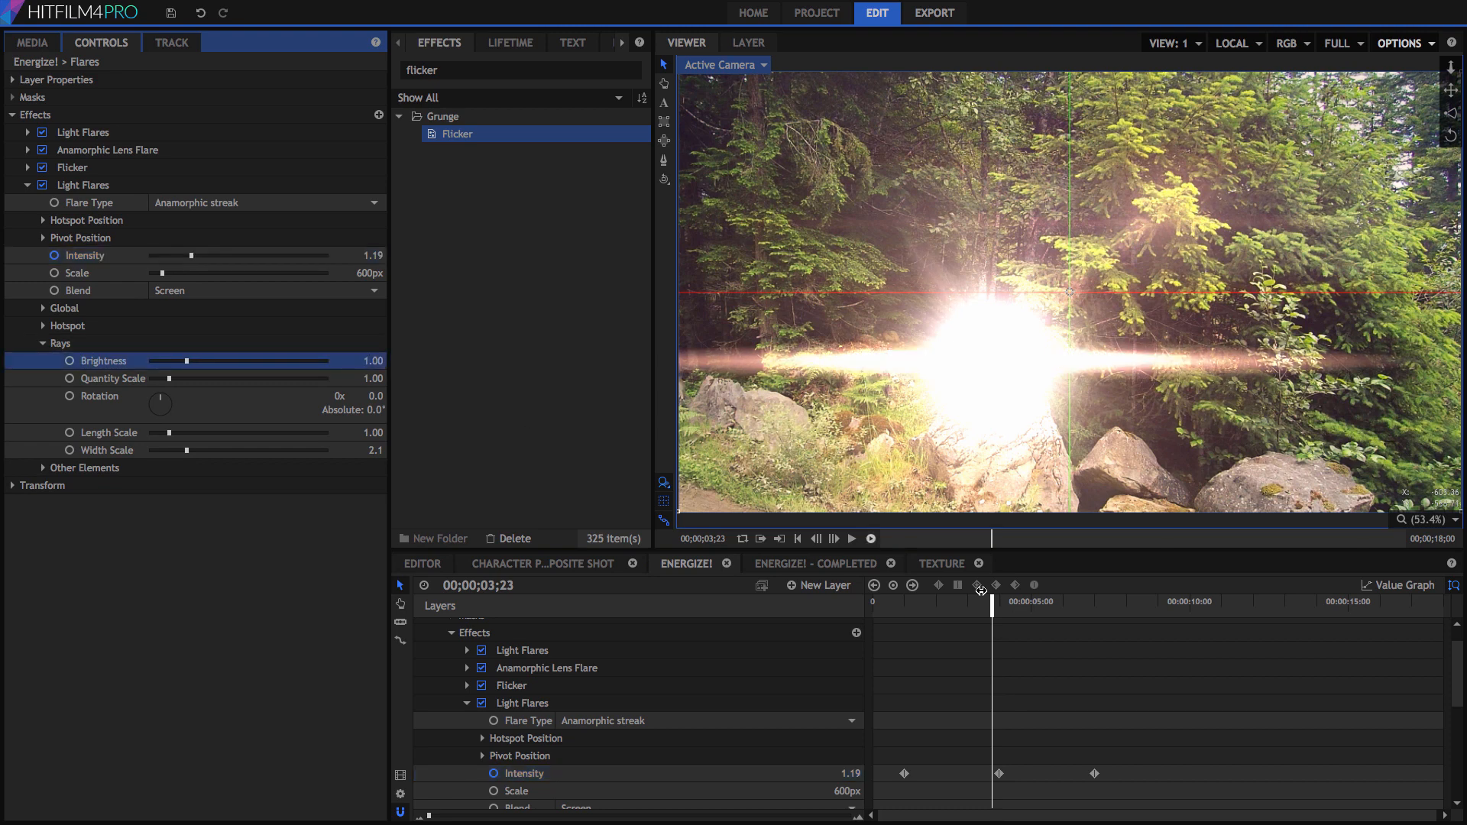
# Run RAM previews of the Energize! composite, first from 00;00;02;17 and again from near the start, to check the combined flares
pyautogui.click(954, 612)
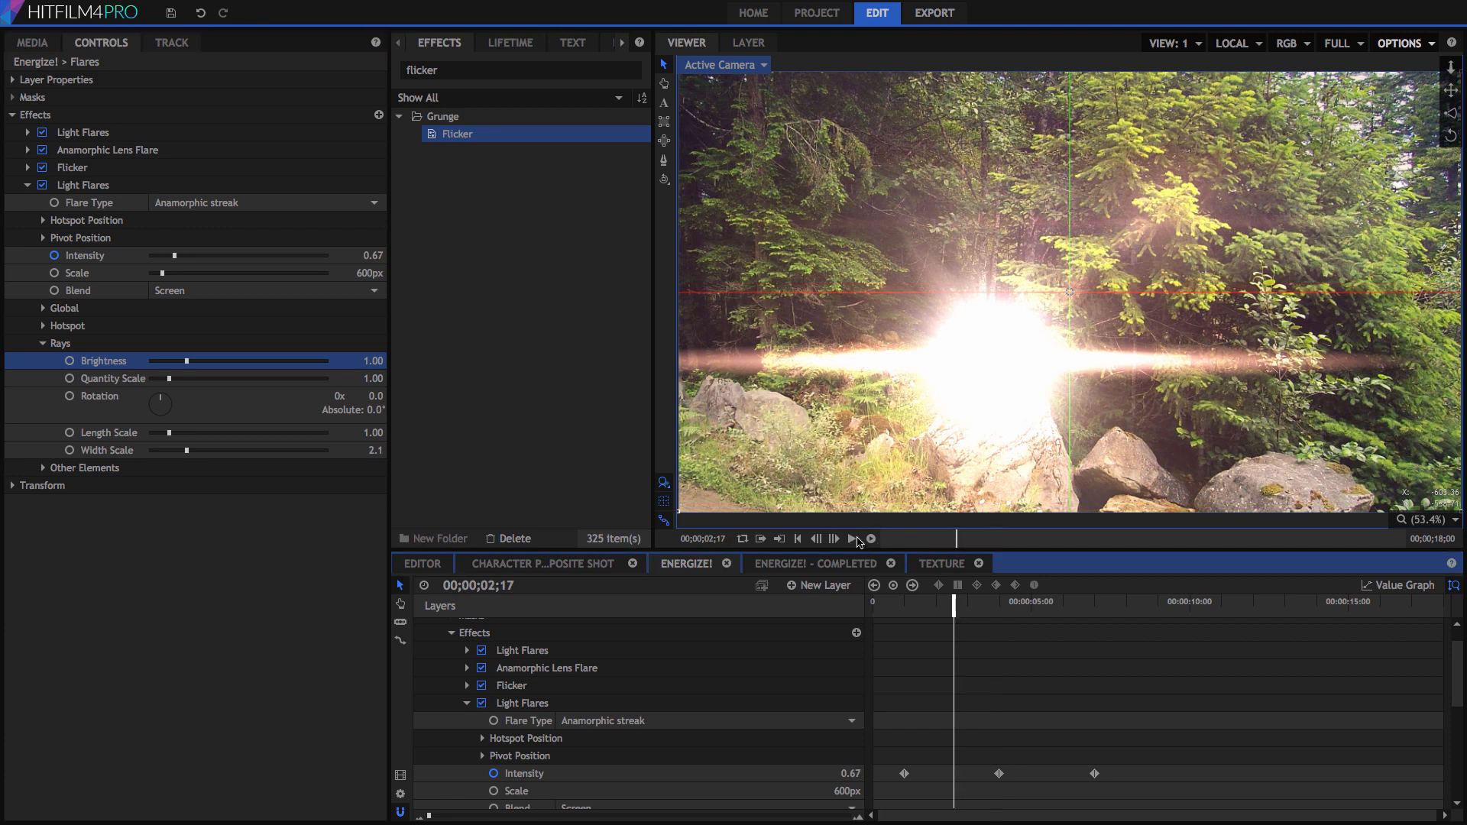
pyautogui.click(870, 540)
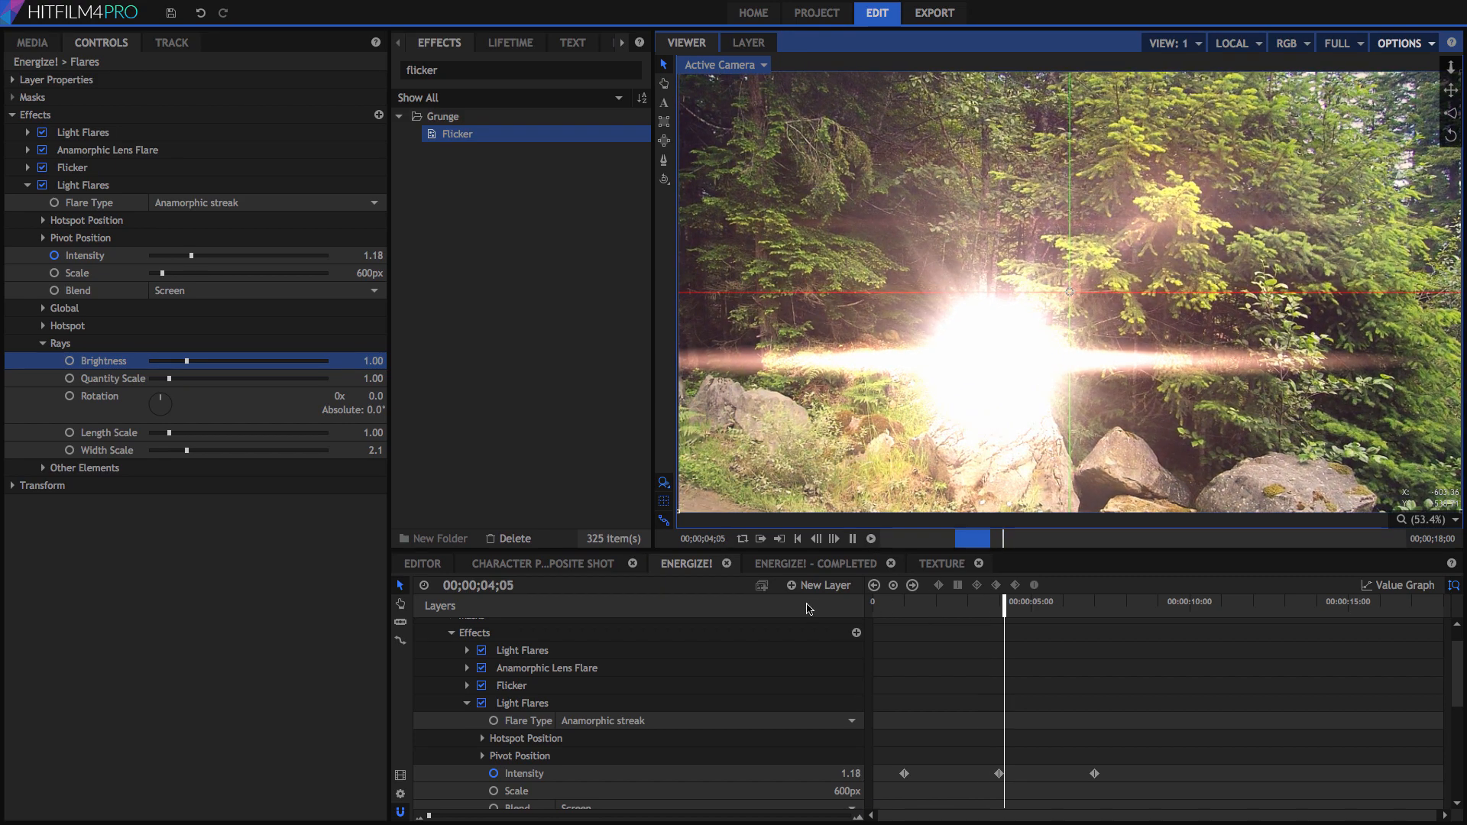
pyautogui.moveTo(810, 609); pyautogui.dragTo(811, 606)
pyautogui.click(870, 539)
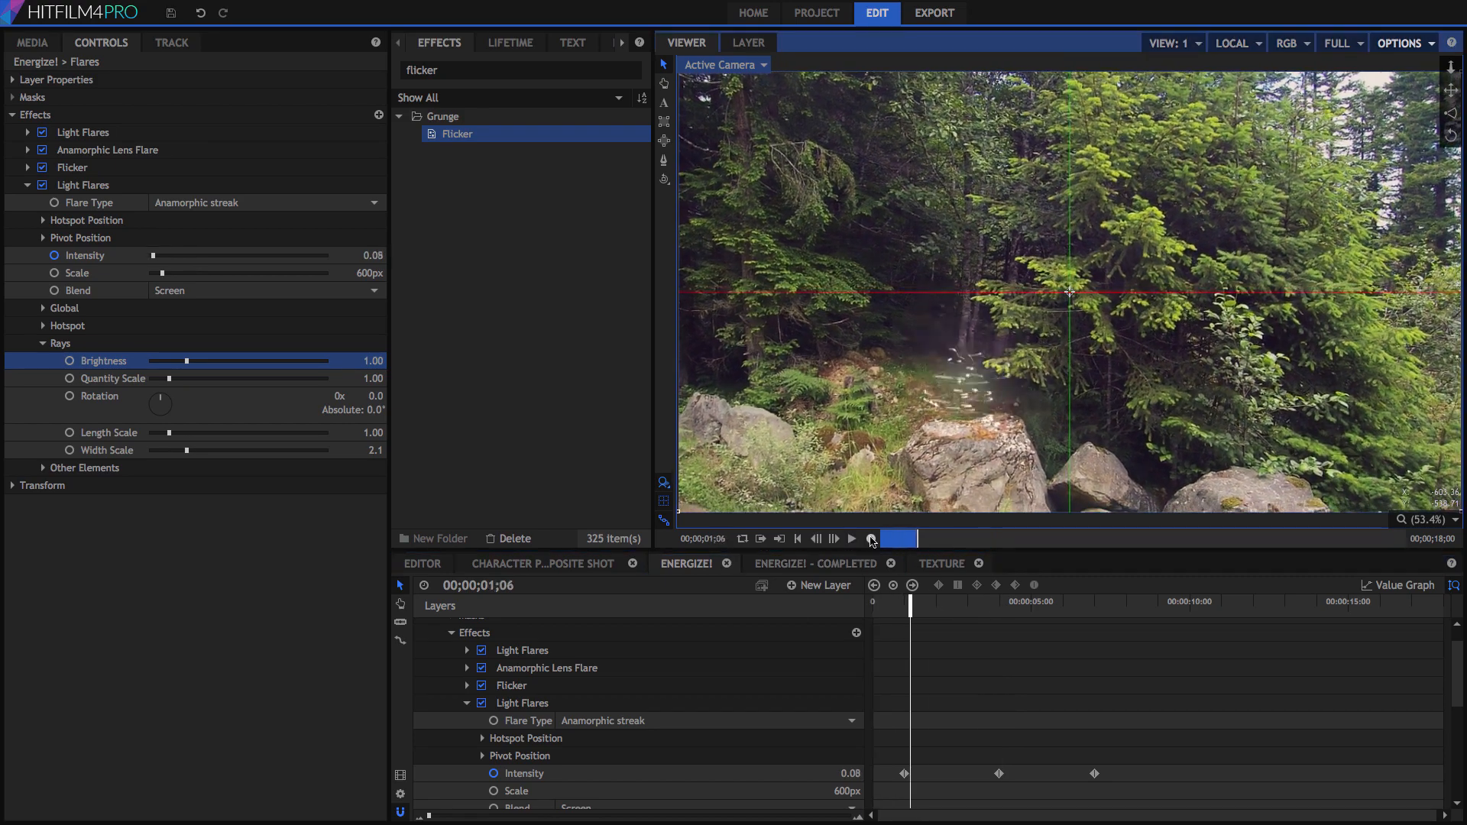